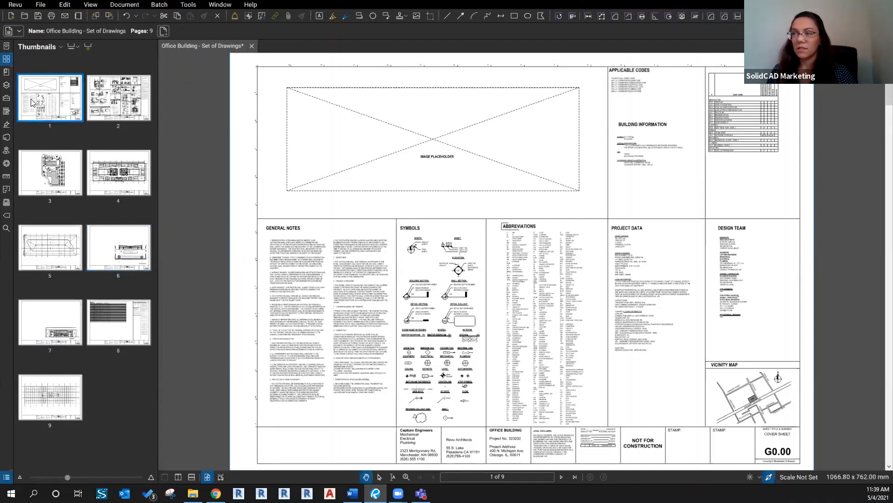
Look through the accessibility, site plan and level 02 framing plan sheets, returning to the cover sheet
left_click(124, 98)
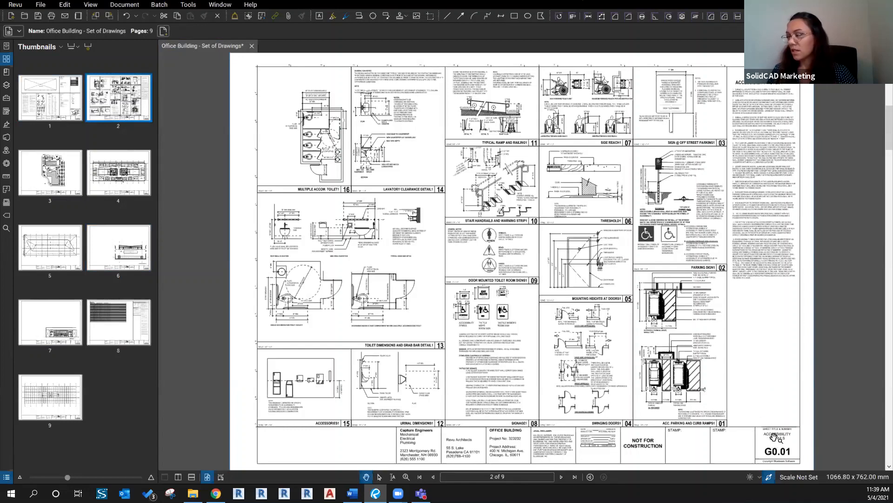
left_click(47, 170)
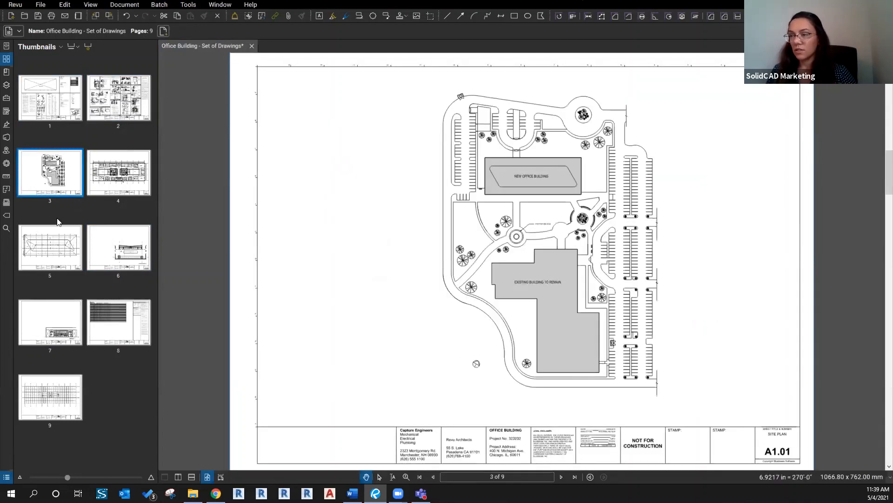
left_click(66, 408)
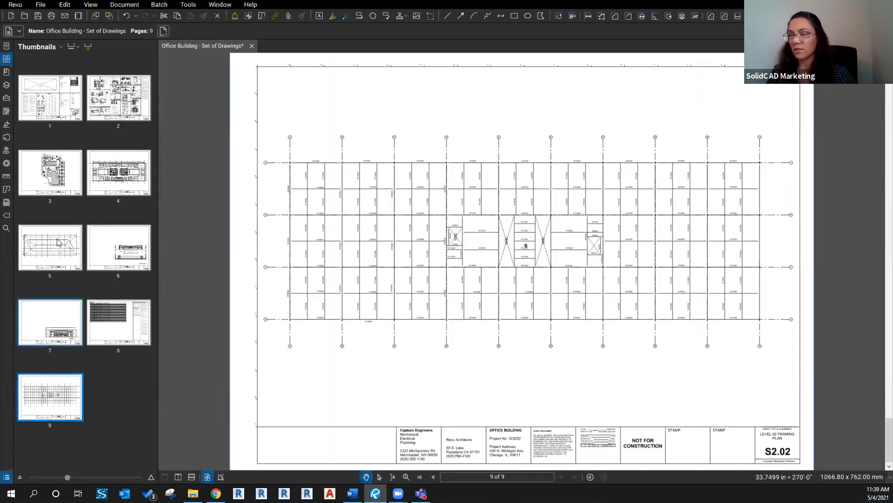
left_click(50, 98)
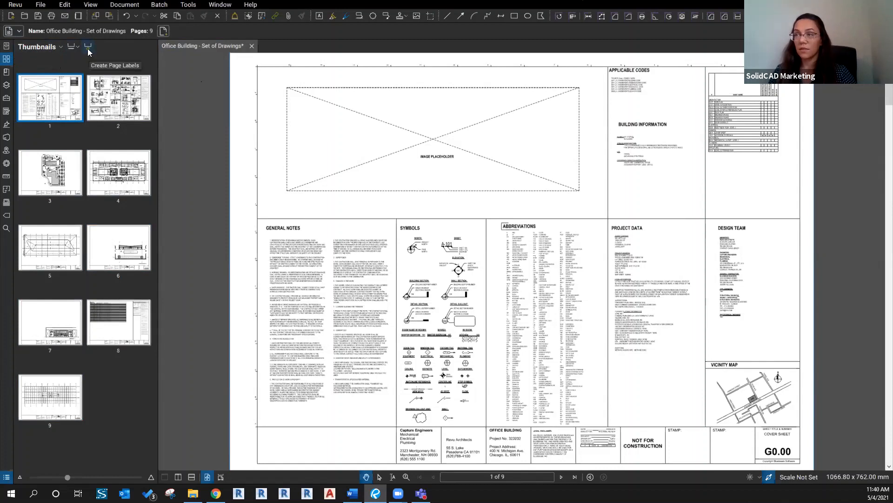
Start creating page labels for all pages from a page region
key("ctrl")
key("ctrl")
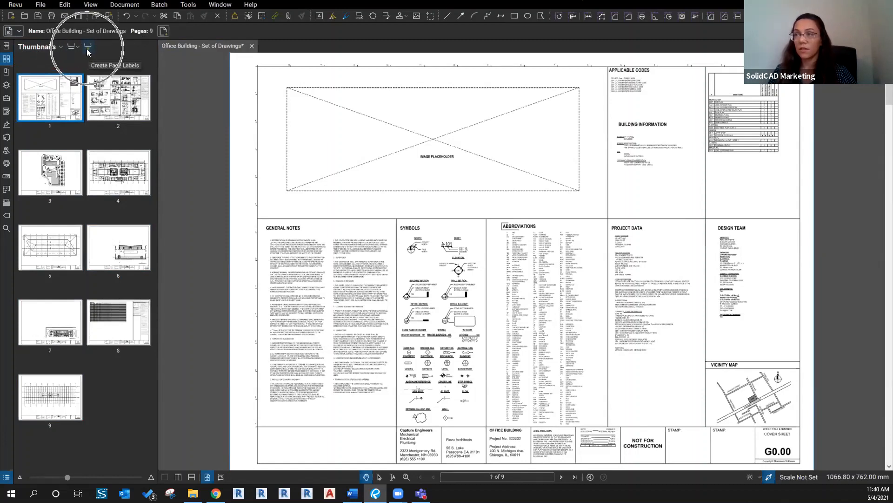
left_click(87, 47)
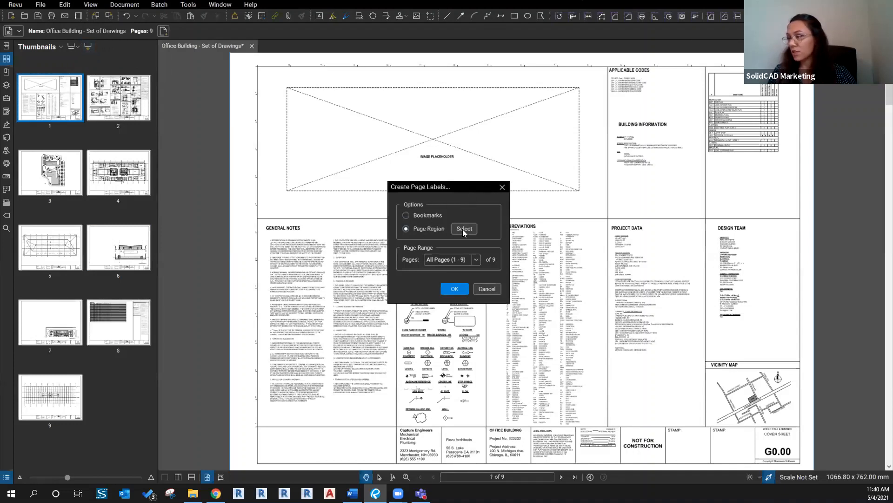
left_click(476, 259)
left_click(422, 246)
left_click(464, 228)
Mark the area around the sheet number G0.00 in the cover sheet's title block as the first label region
left_click_drag(737, 428, 571, 287)
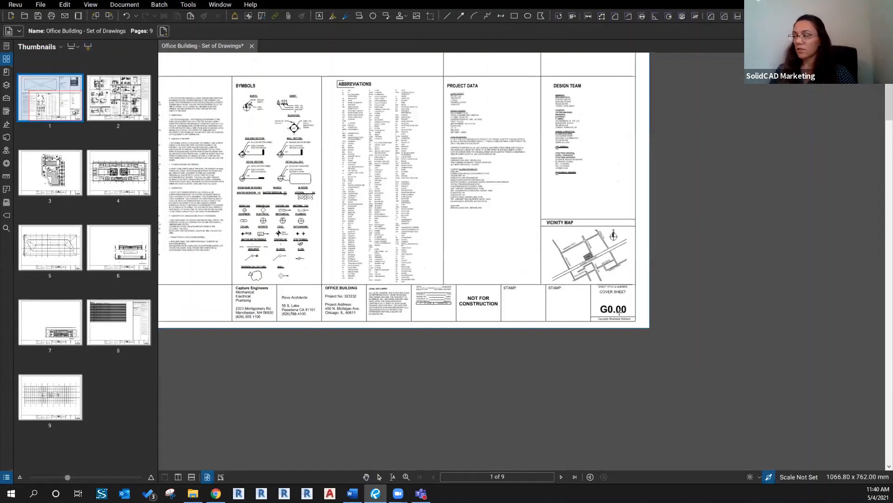
scroll(616, 308, "up", 3)
scroll(617, 308, "up", 2)
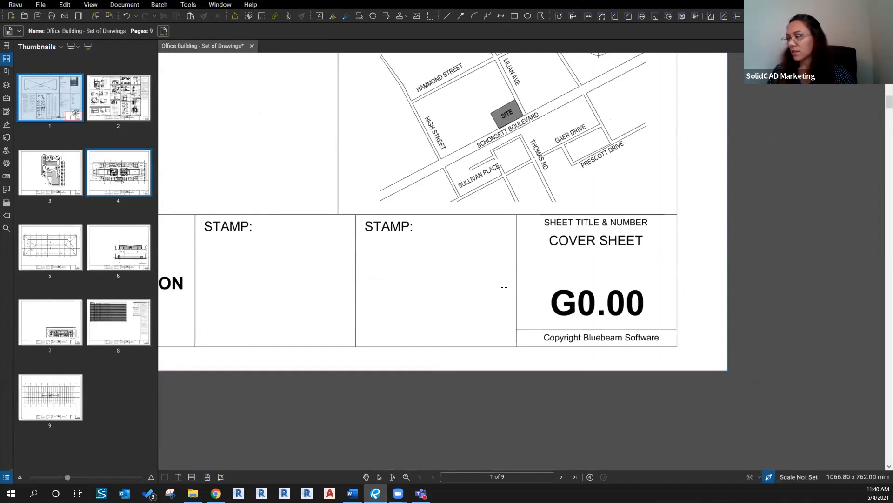
left_click_drag(516, 280, 676, 329)
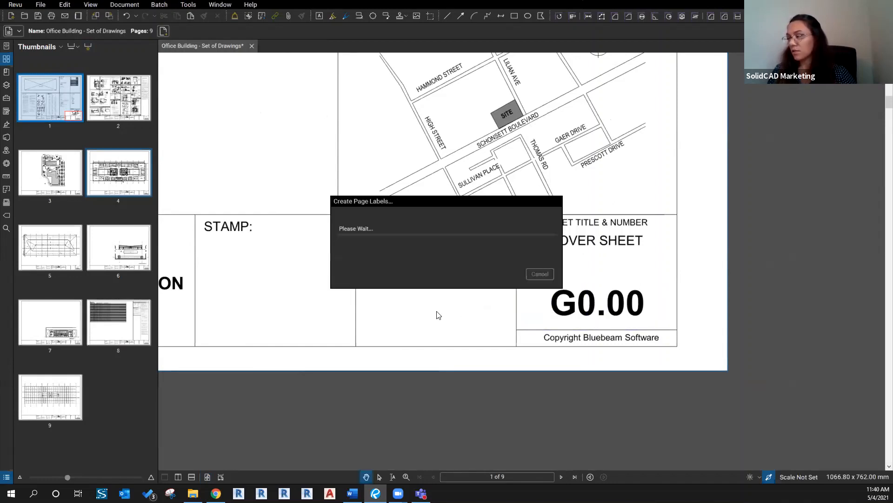
Append a spaced hyphen after [Region1] in the label pattern as the separator
left_click(408, 229)
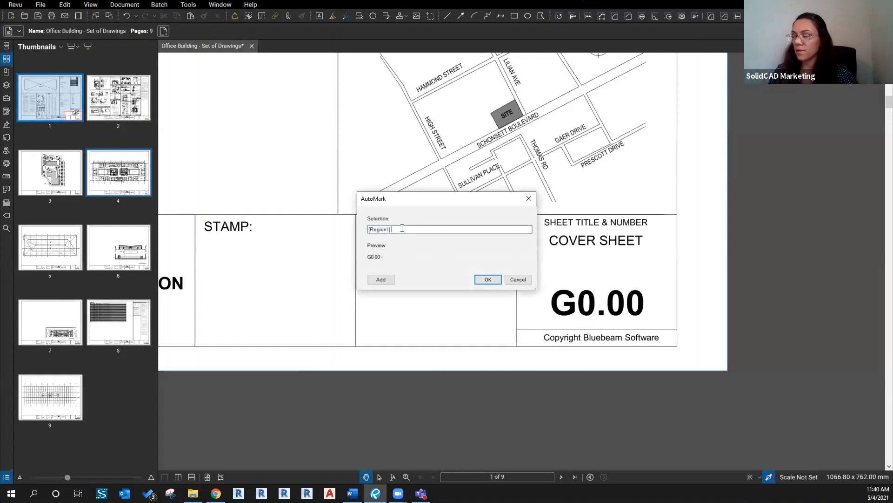
key("BackSpace")
key("BackSpace")
key("BackSpace")
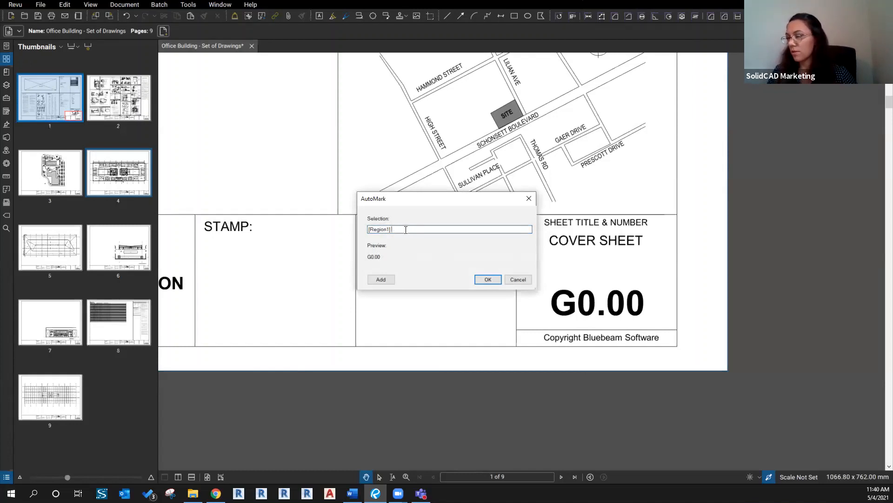
type("-")
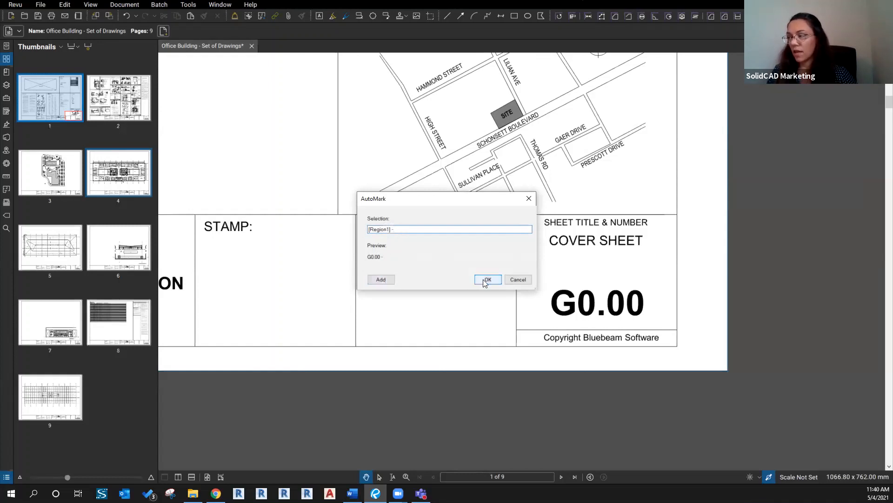
Add the area around the COVER SHEET title as the second label region and create the page labels for all pages
left_click(380, 280)
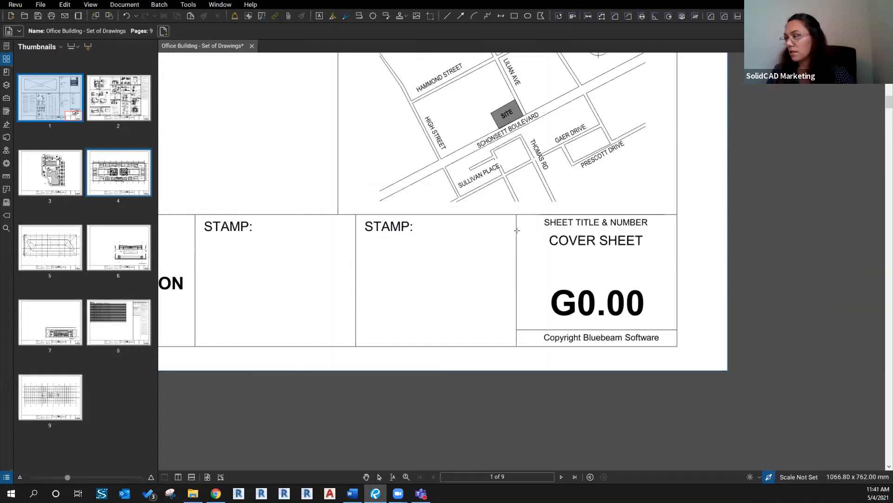
left_click_drag(517, 230, 678, 271)
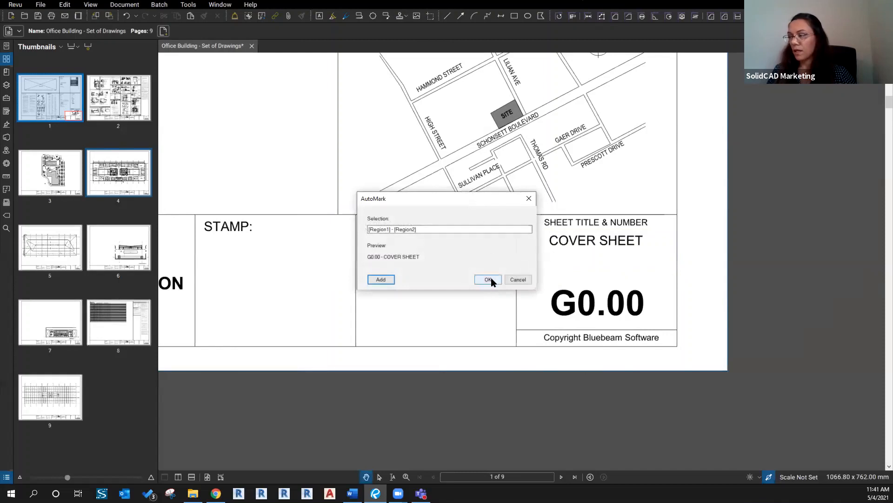
left_click(488, 280)
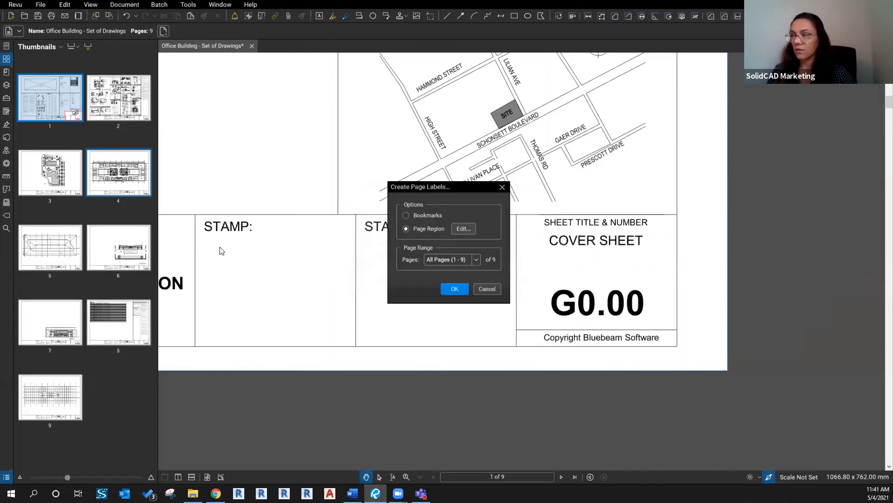
left_click(454, 289)
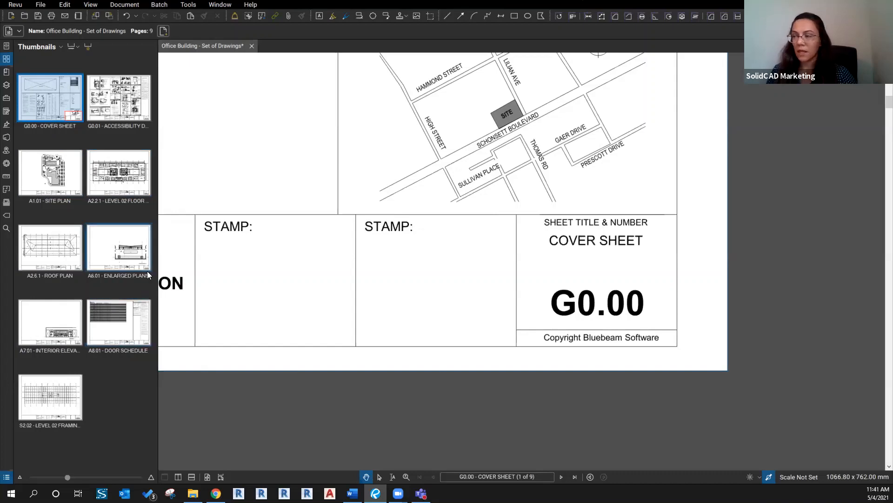
Extract all pages as separate files, using the page labels as file names
scroll(365, 192, "down", 5)
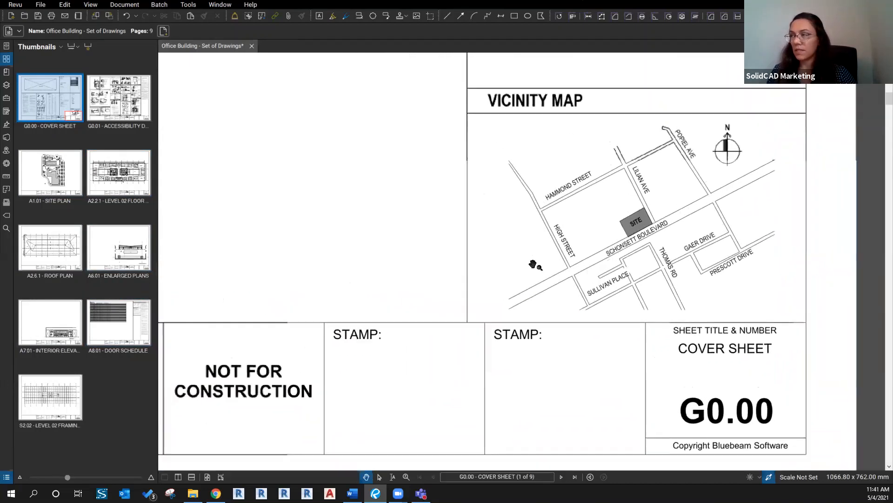
scroll(463, 303, "down", 5)
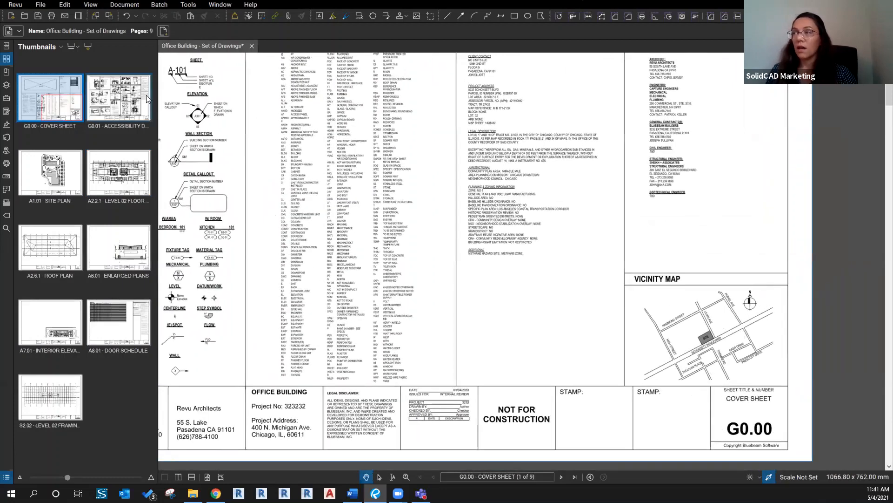
left_click(124, 9)
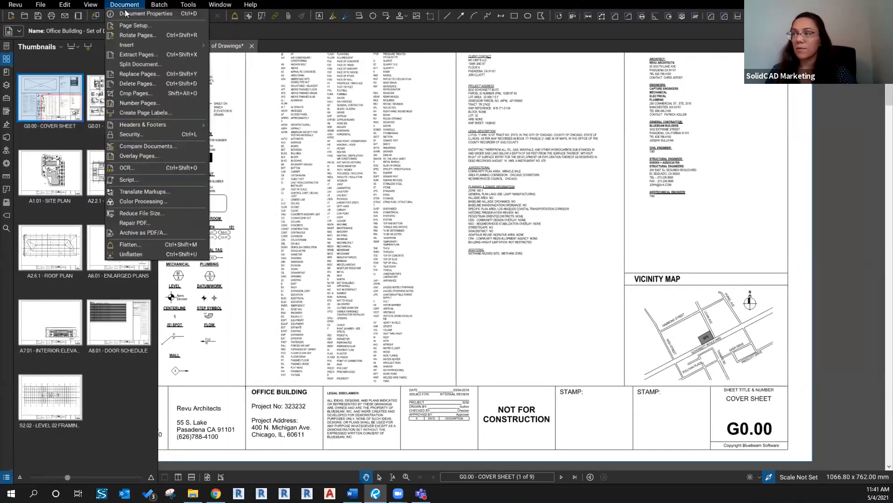
left_click(135, 54)
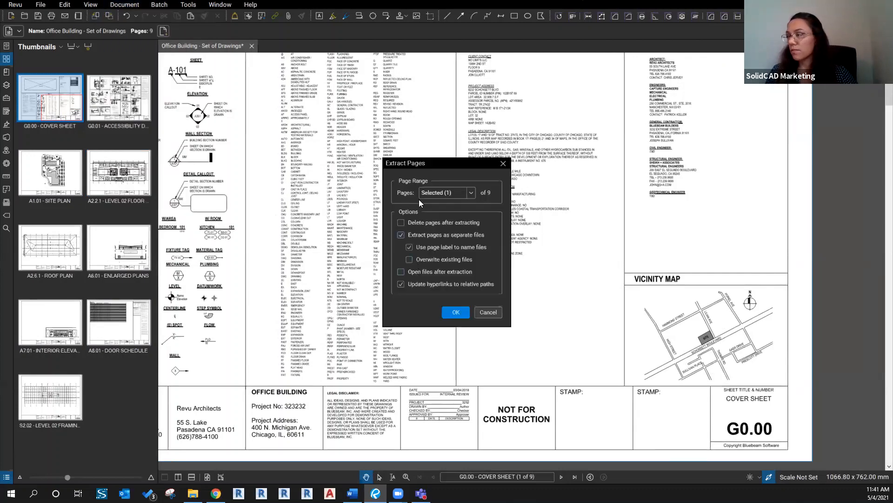
left_click(473, 192)
left_click(464, 204)
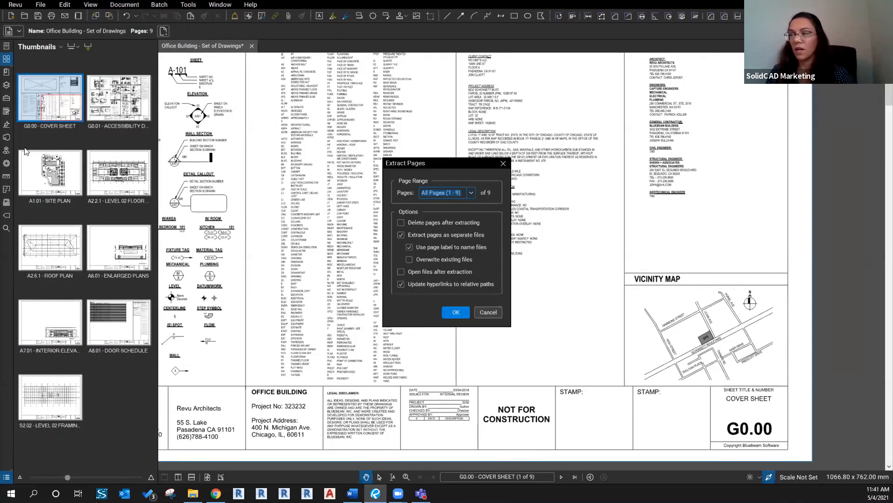
left_click(454, 312)
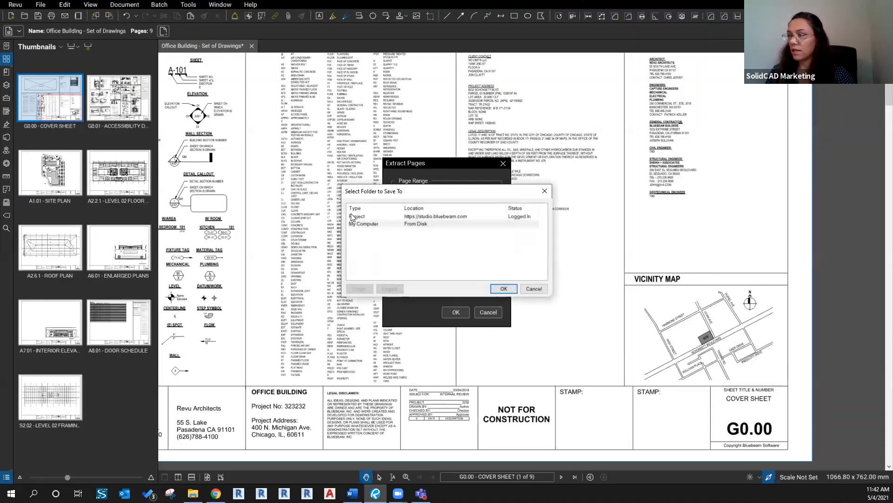
Save the extracted sheets on My Computer in the 2. Drawings folder of Bluebeam File Structure - Webinar
left_click(416, 225)
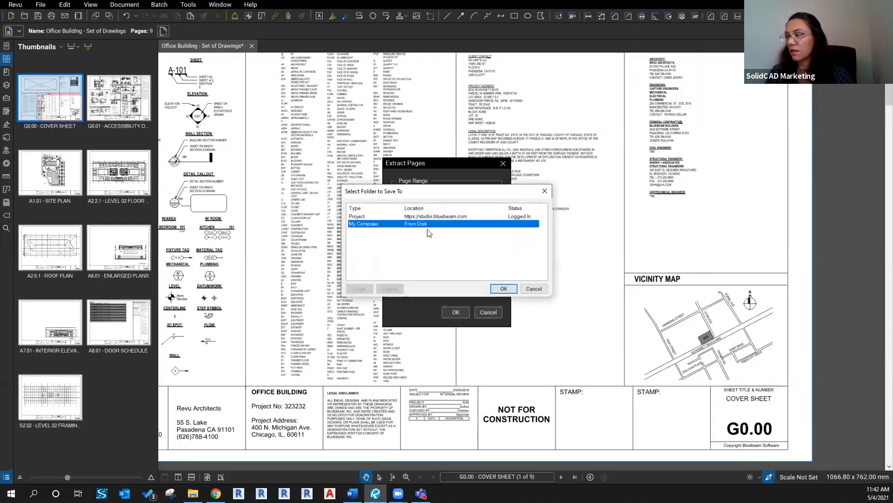
left_click(504, 289)
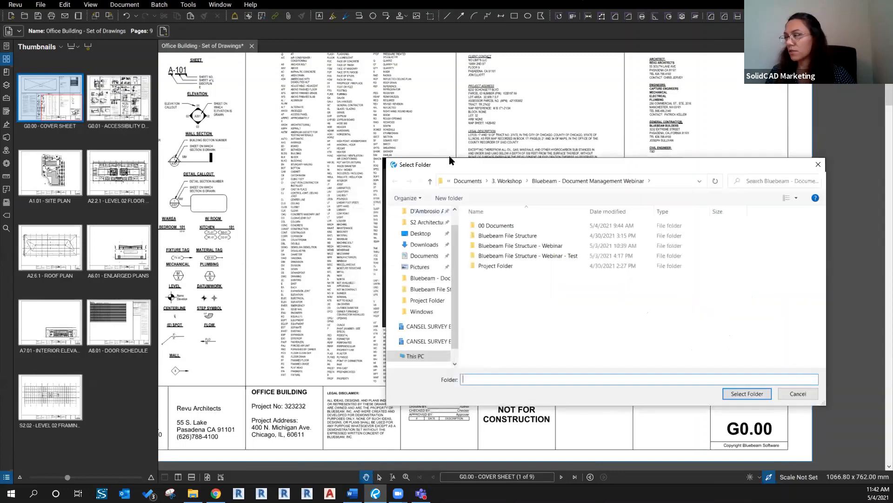
left_click_drag(525, 173, 318, 174)
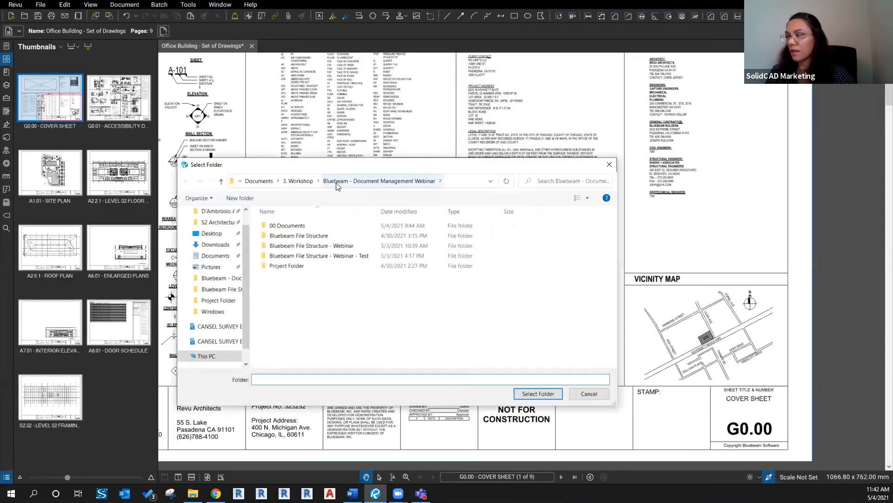
double_click(305, 245)
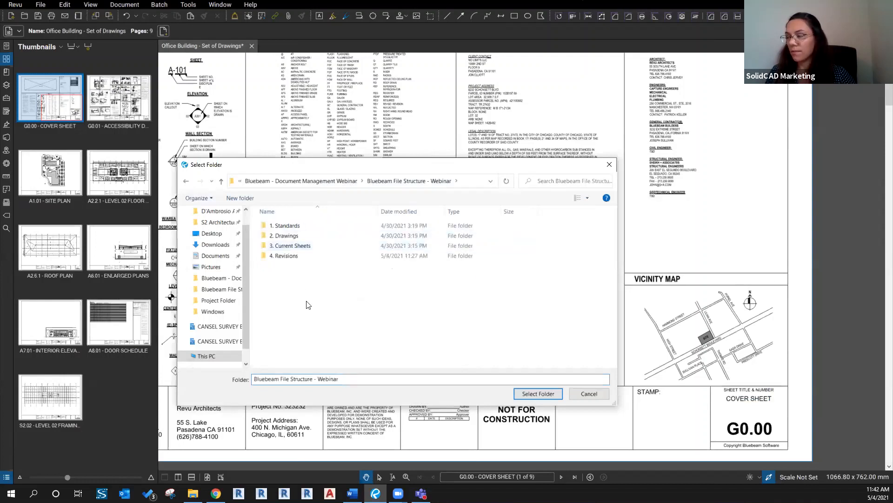
left_click(285, 236)
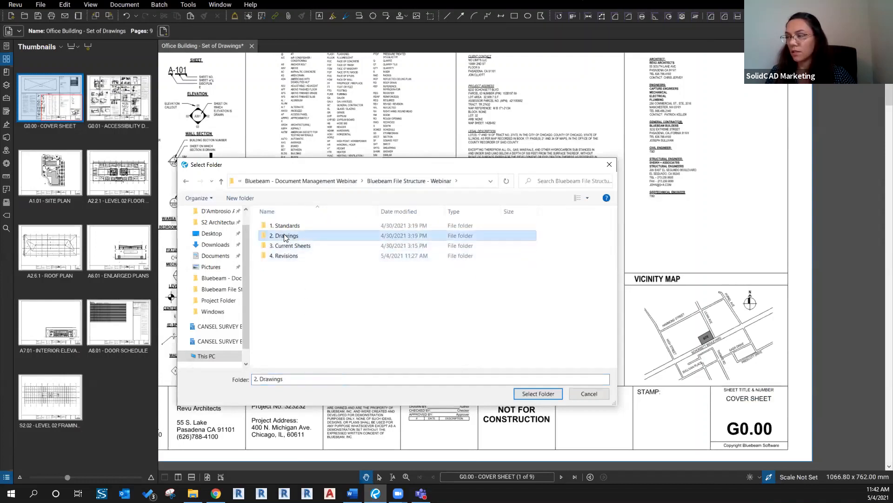
double_click(284, 235)
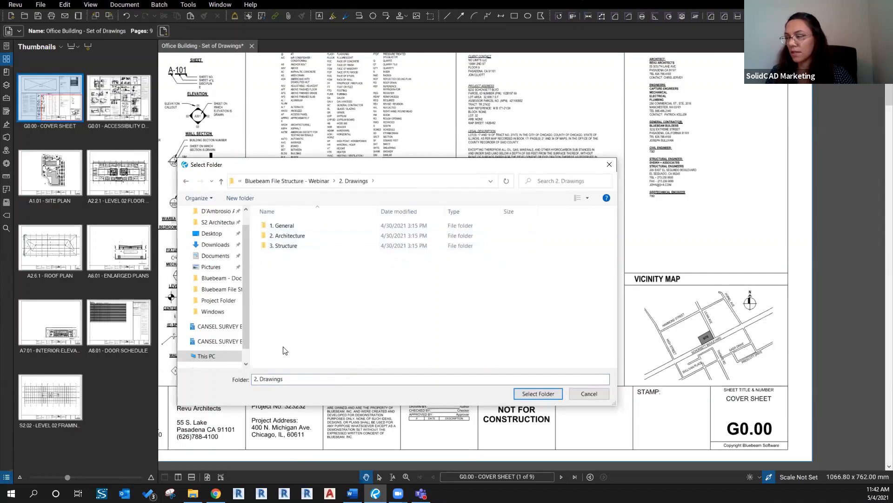
left_click(538, 393)
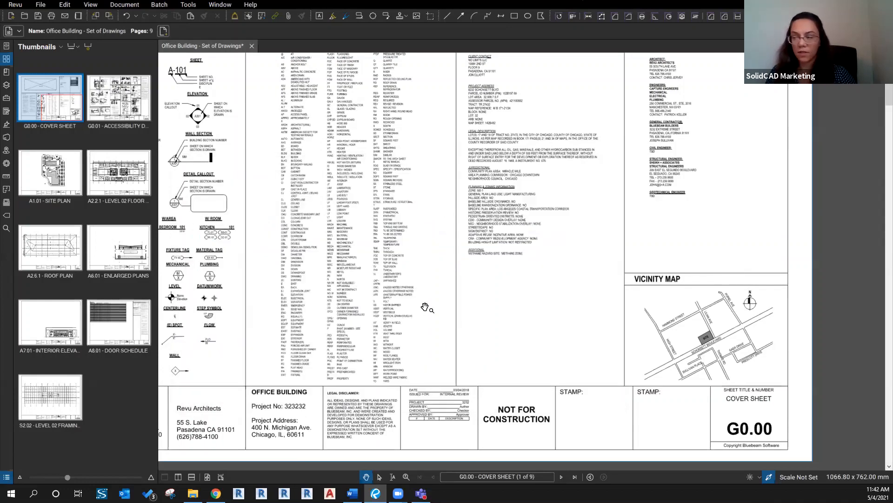
Switch to File Explorer and move the six architectural sheets, A1.01 to A8.01, into the 2. Architecture folder
left_click(193, 494)
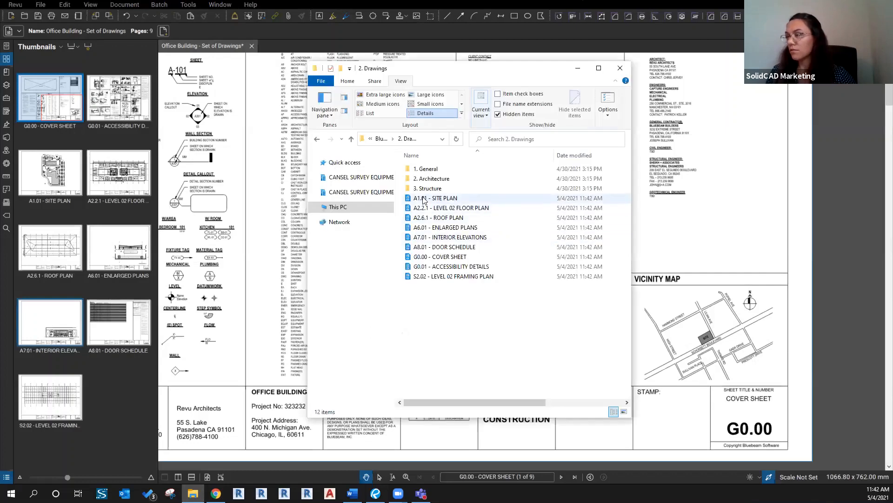
left_click(423, 200)
left_click(431, 248, "shift")
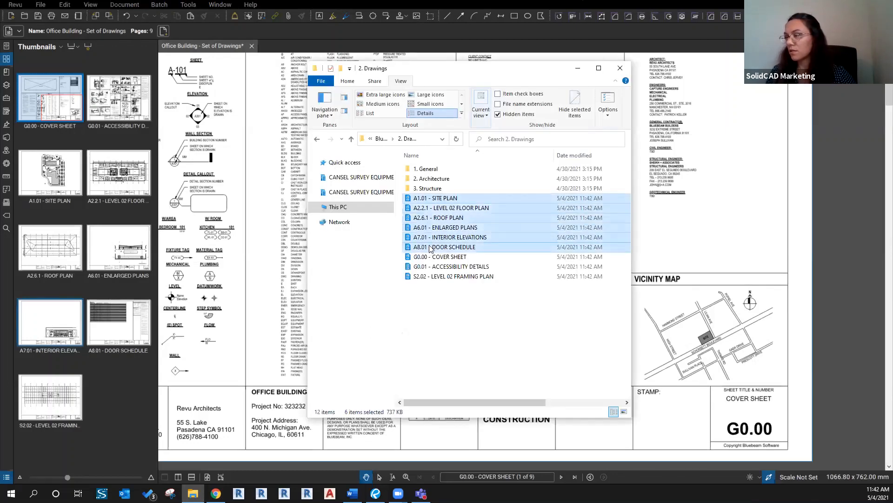
left_click_drag(430, 248, 447, 180)
left_click(425, 198)
left_click(425, 209, "shift")
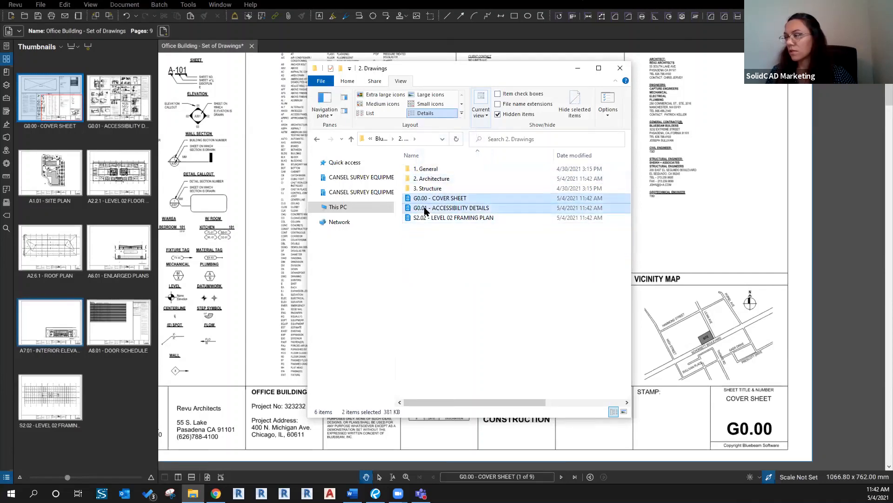
key("Return")
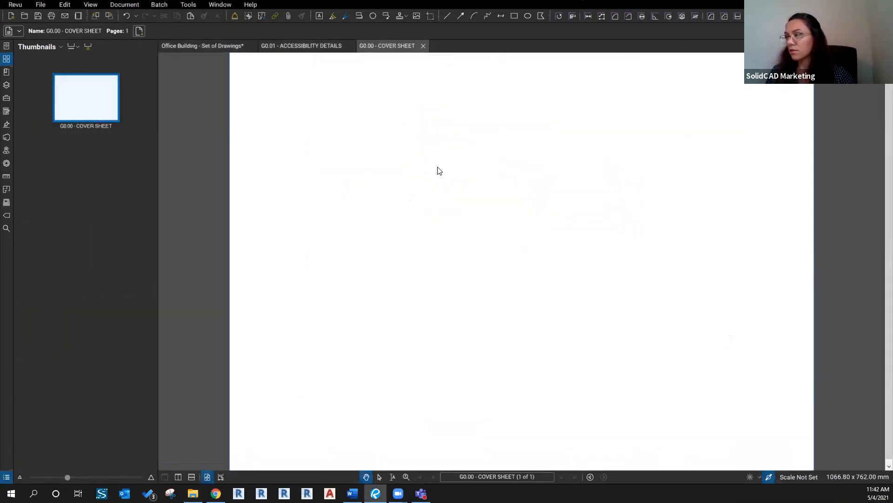
left_click(423, 46)
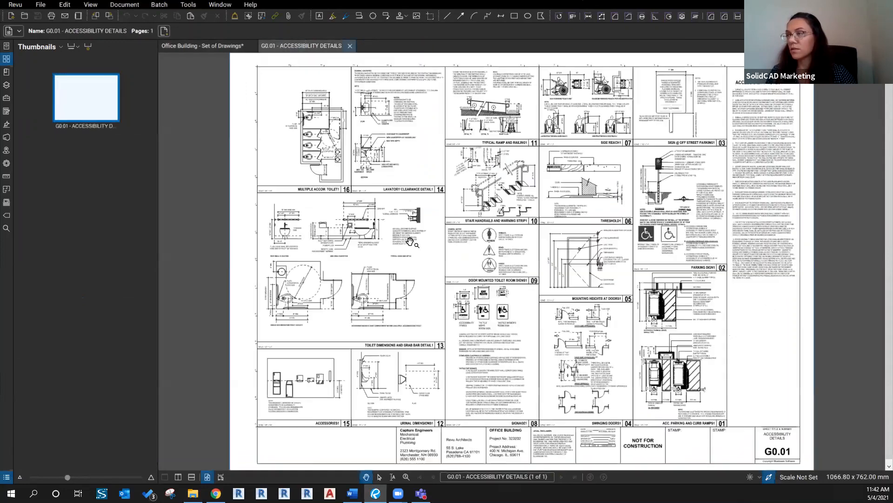
key("ctrl+w")
Switch back to File Explorer and move G0.00 and G0.01 into 1. General and S2.02 - LEVEL 02 FRAMING PLAN into 3. Structure
key("alt+Tab")
left_click_drag(433, 207, 443, 189)
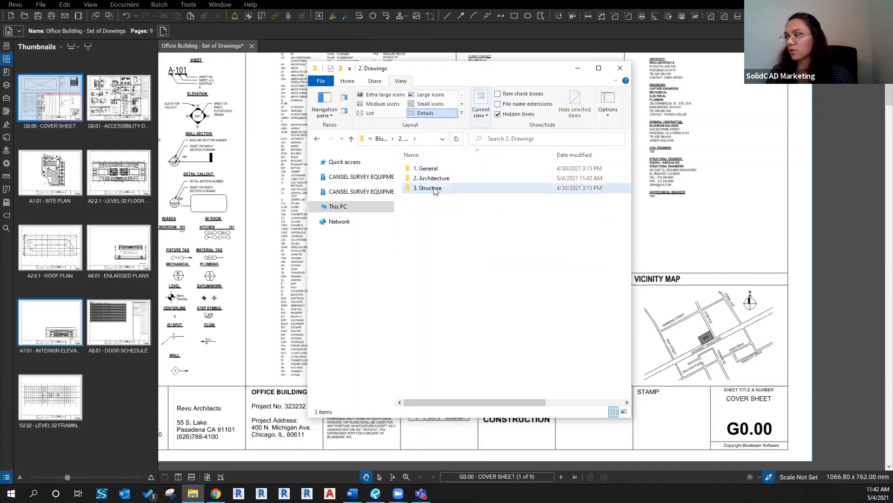
Go up to the Bluebeam File Structure - Webinar folder and restore the File Explorer window to a smaller size
left_click(598, 68)
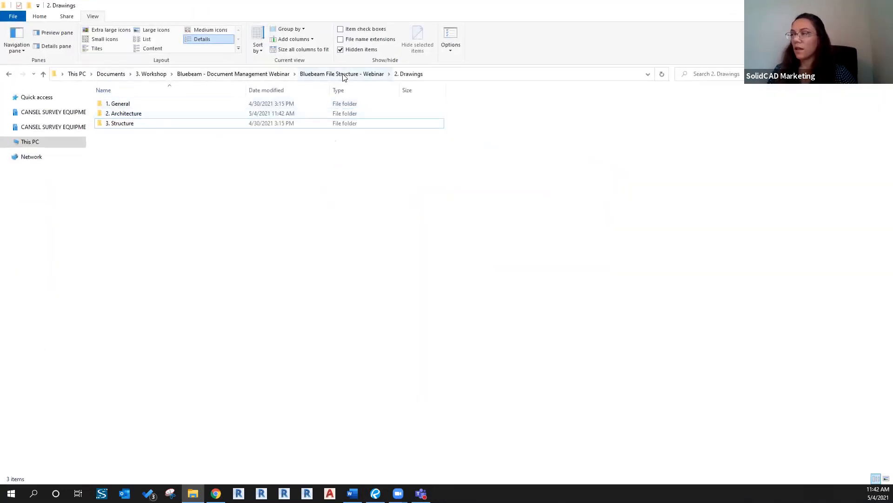
left_click(344, 75)
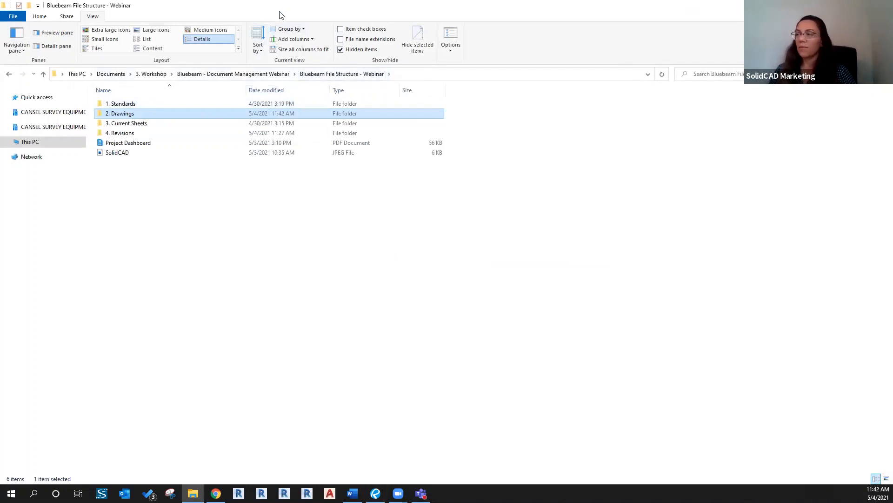
left_click_drag(280, 12, 523, 97)
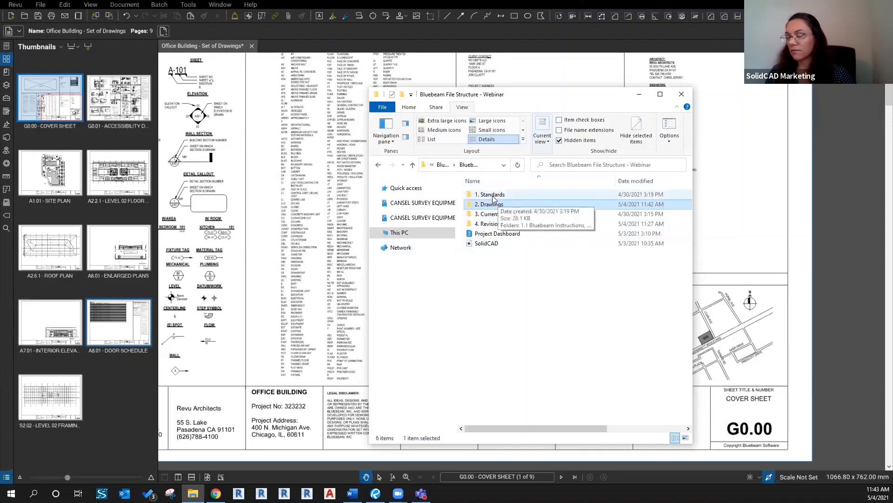
Review the contents of the 1. Standards and 2. Drawings folders, then the 3. Current Sheets and 4. Revisions folder details
double_click(493, 199)
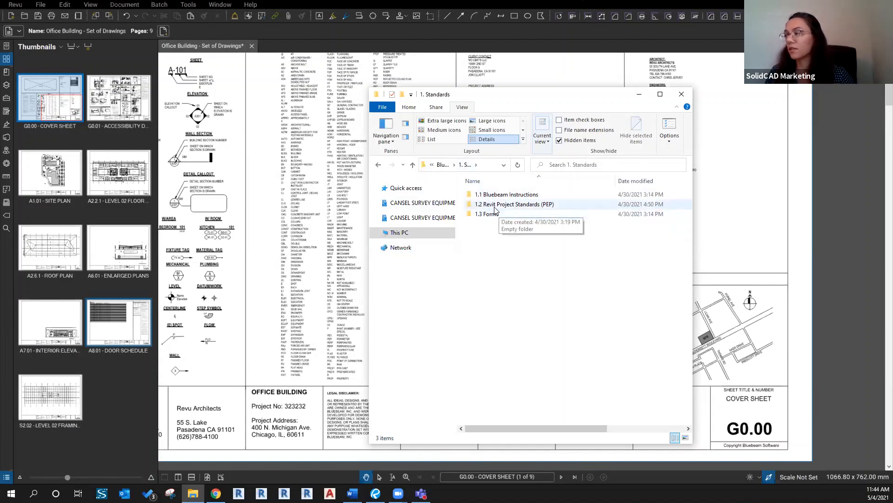
left_click(442, 165)
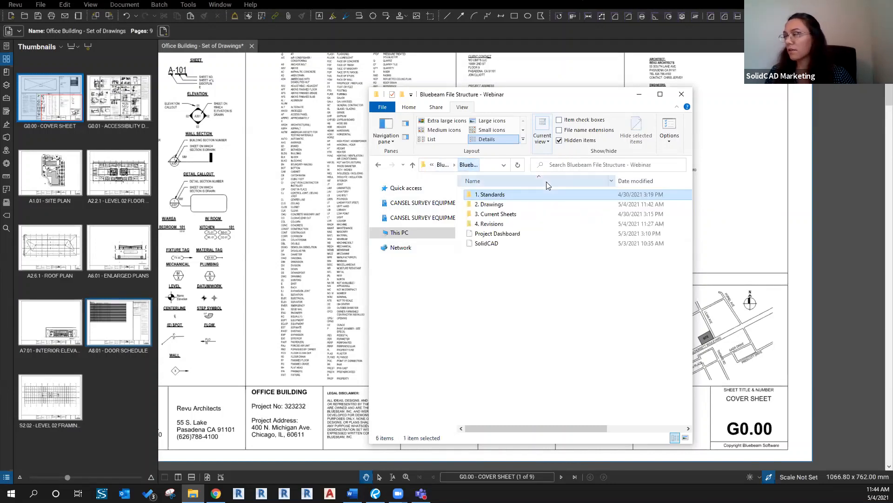
double_click(490, 205)
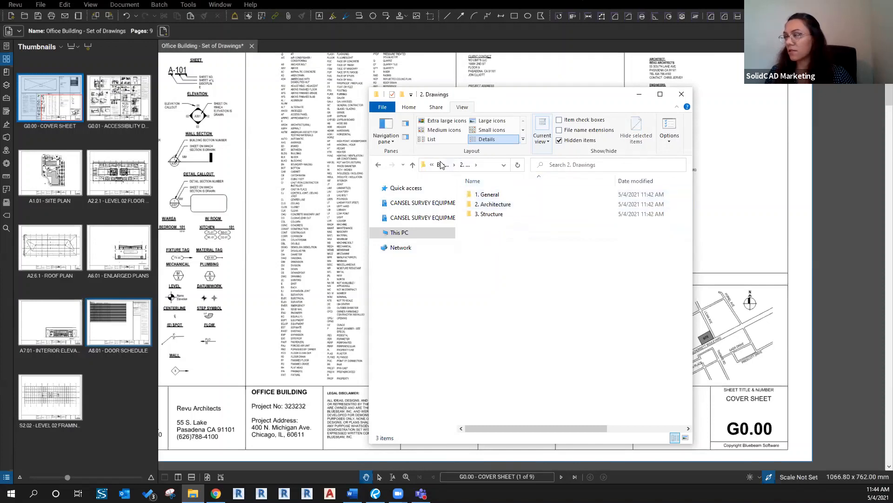
left_click(443, 166)
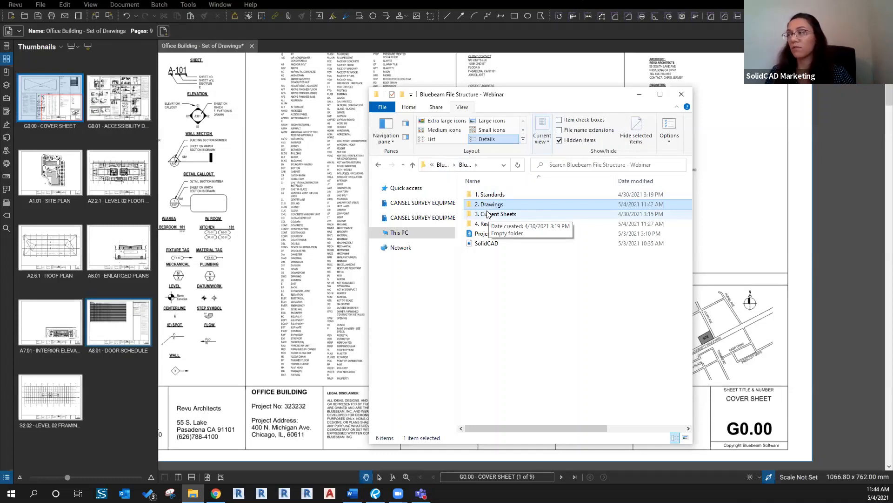
mouse_move(488, 227)
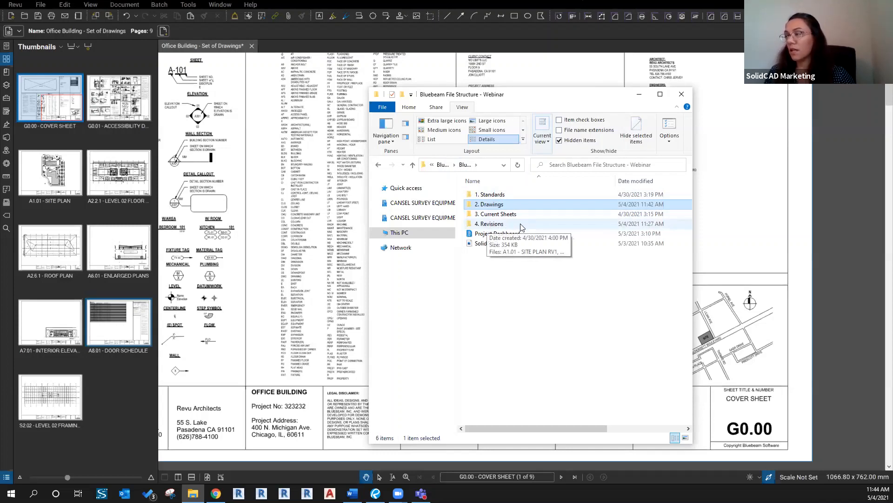
mouse_move(509, 237)
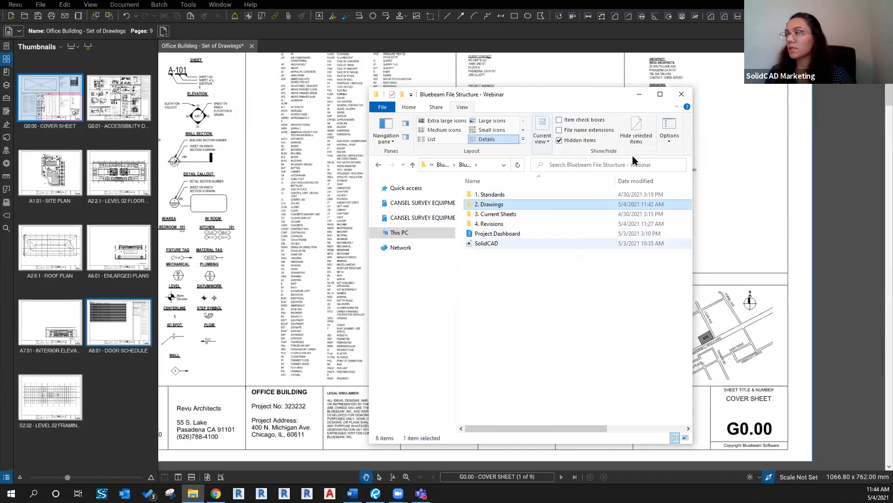
Switch to Bluebeam Revu, open the Studio project Webinar - Doc Management, and close Office Building - Set of Drawings without saving
left_click(327, 78)
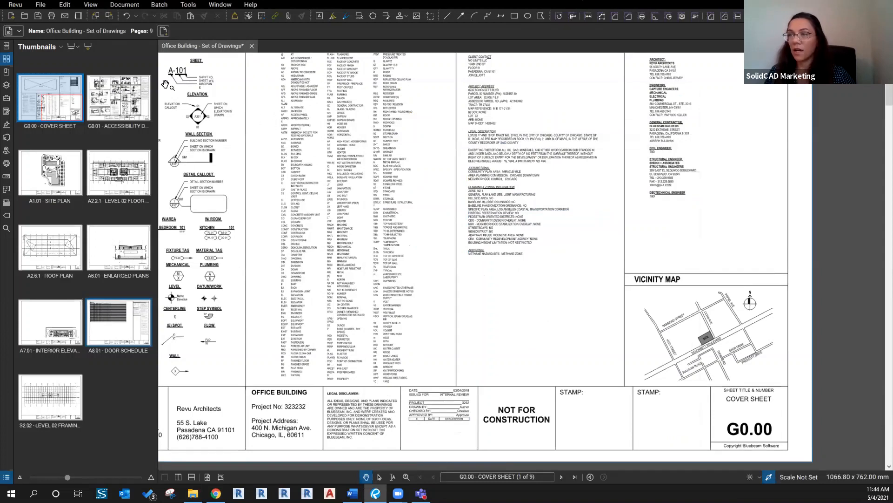
left_click(7, 136)
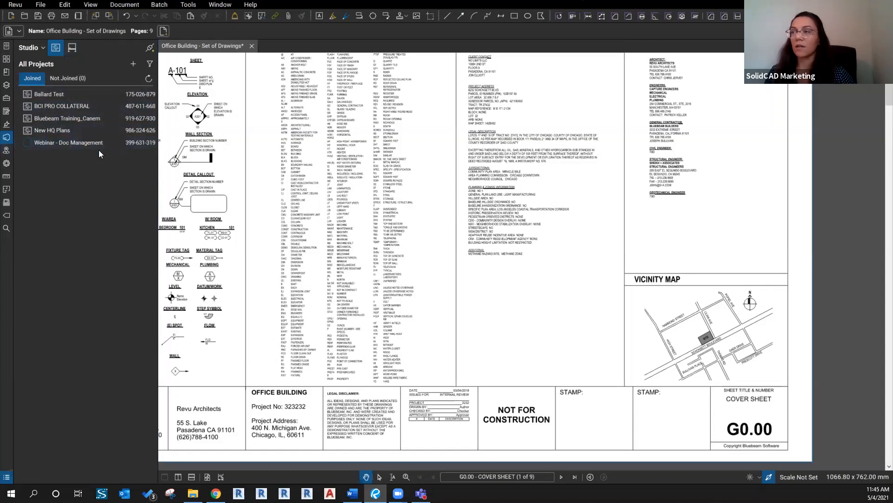
double_click(113, 143)
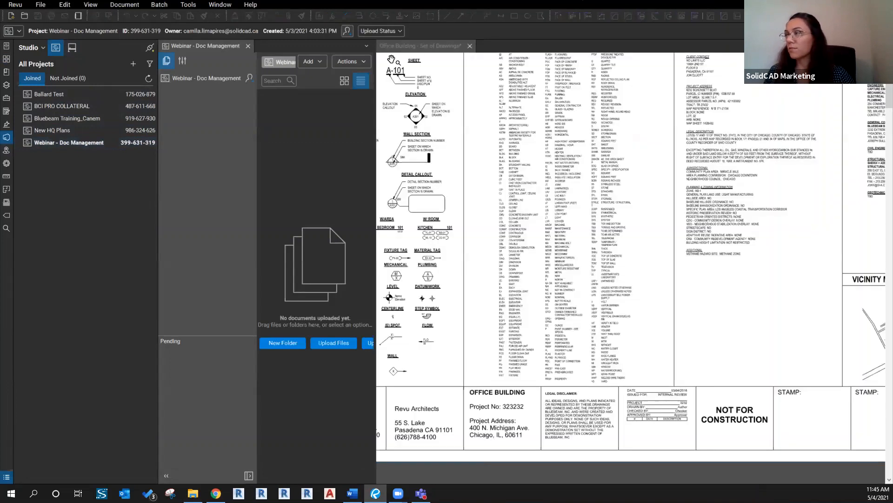
left_click(470, 46)
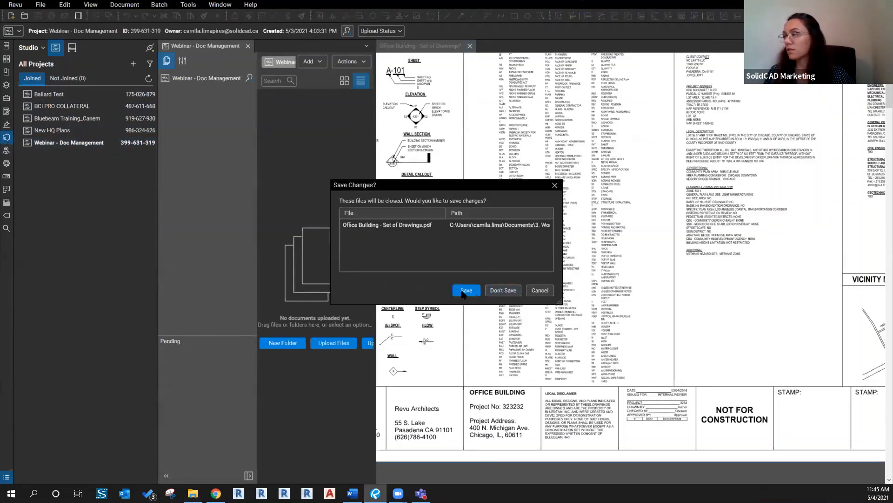
left_click(502, 290)
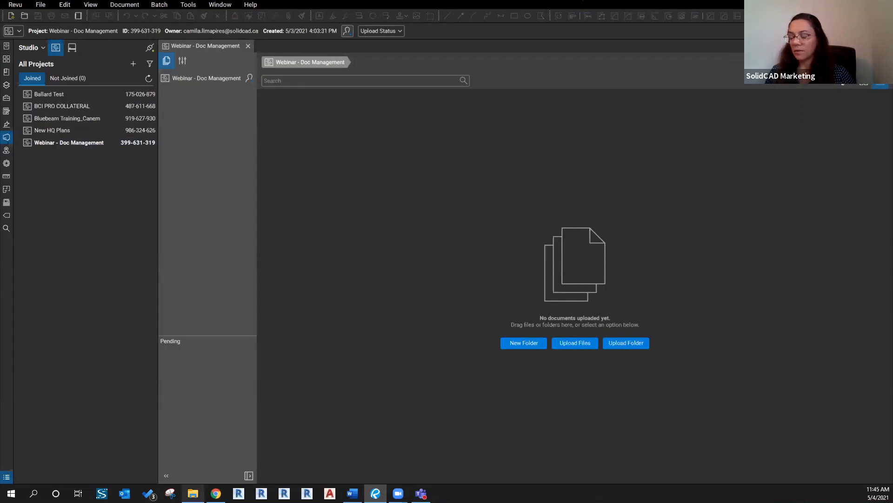
Switch to File Explorer and upload all folders and files of Bluebeam File Structure - Webinar into the open Studio project
left_click(193, 493)
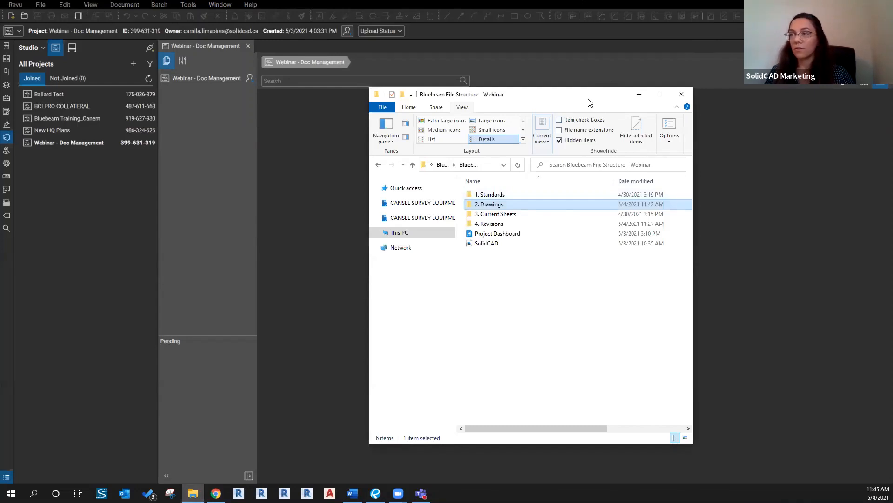
left_click_drag(589, 100, 518, 107)
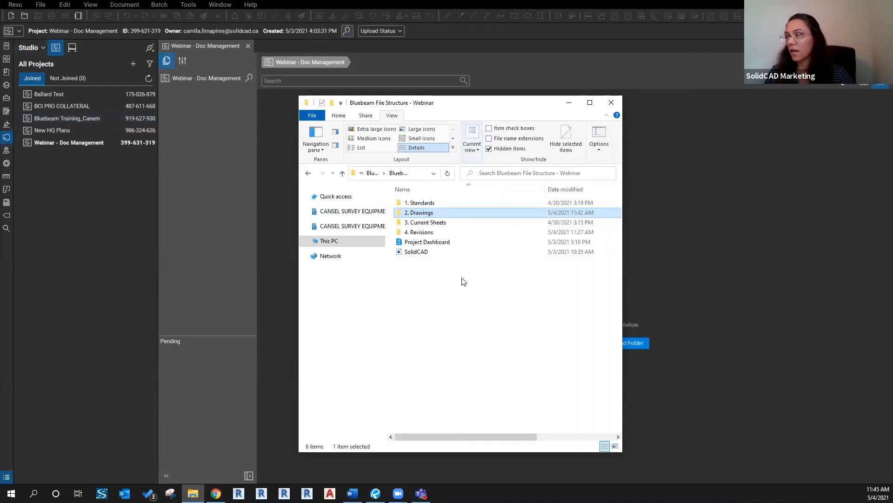
left_click_drag(462, 278, 412, 204)
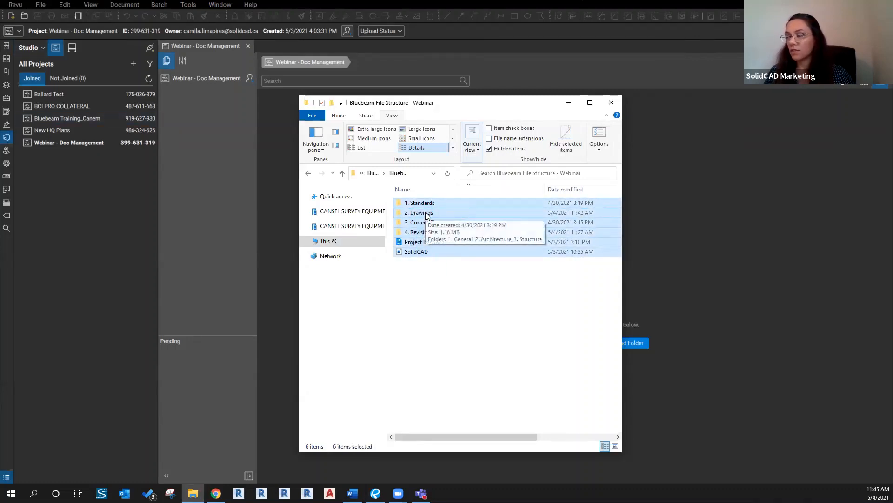
left_click_drag(438, 211, 711, 226)
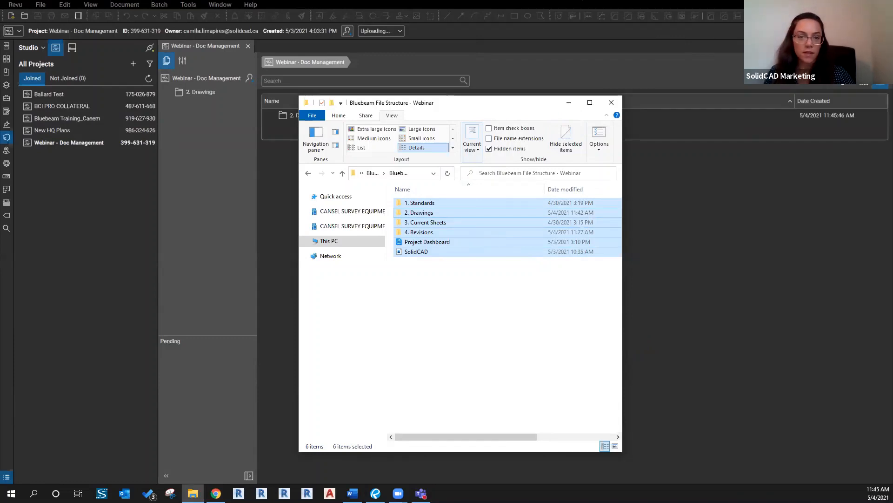
left_click(568, 102)
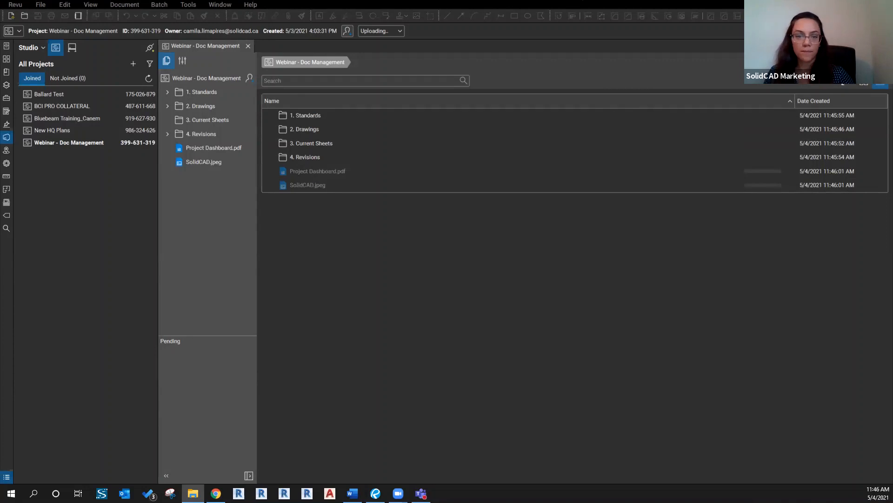
key("alt+Tab")
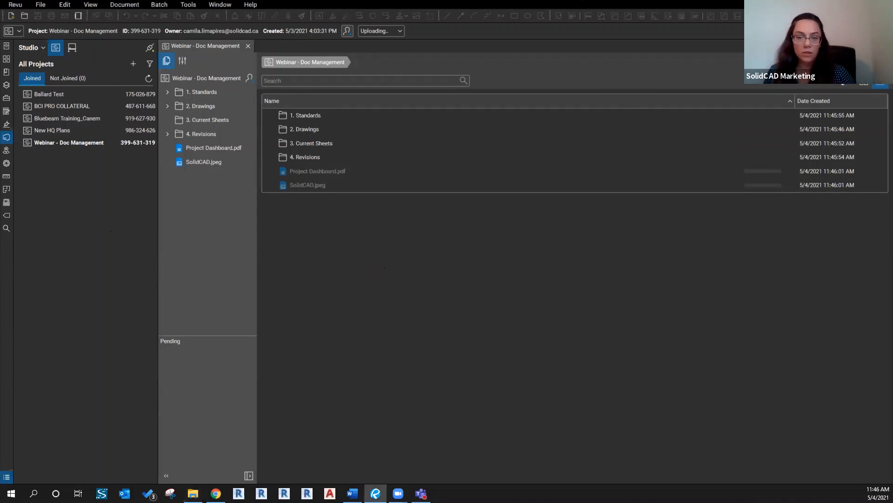
Check the uploaded sheets in the project's 2. Drawings > 2. Architecture folder
left_click(307, 128)
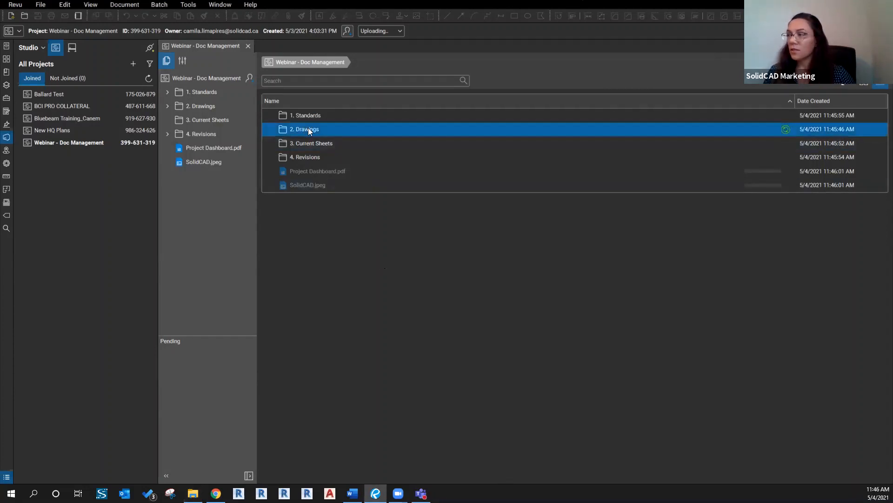
double_click(309, 129)
double_click(306, 131)
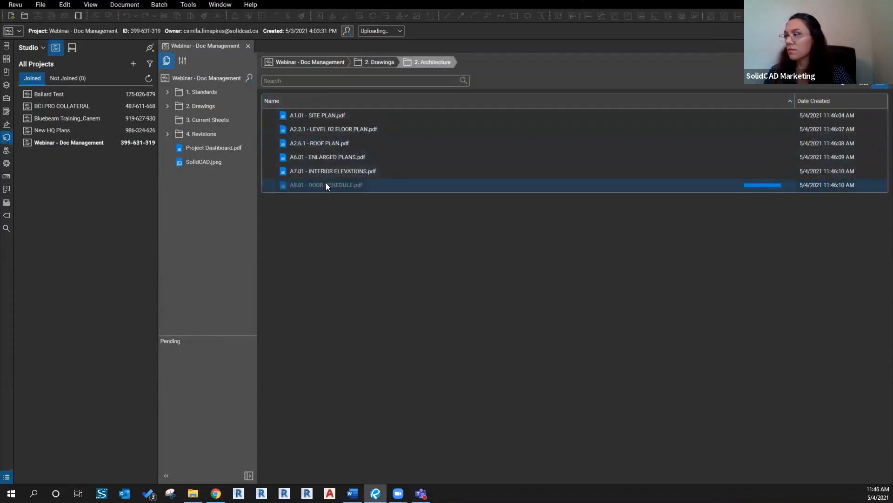
mouse_move(307, 116)
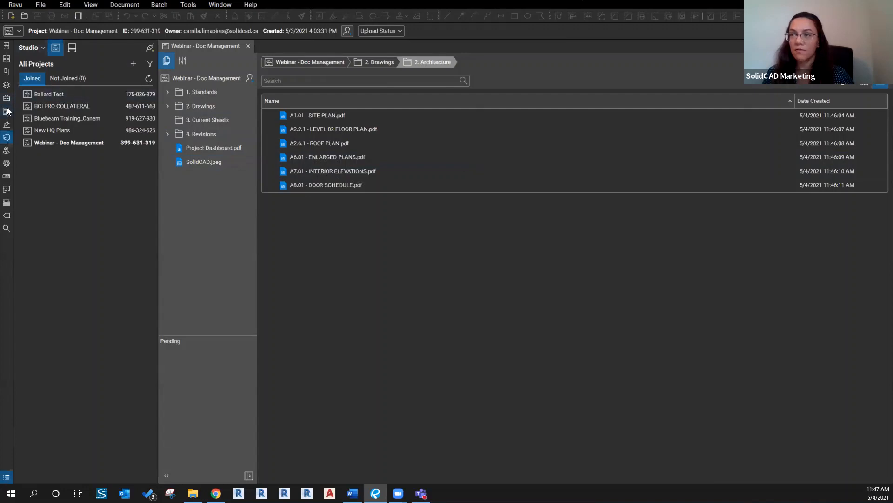
Create a new set and add the Studio project's 2. Drawings > 1. General folder to it
left_click(6, 203)
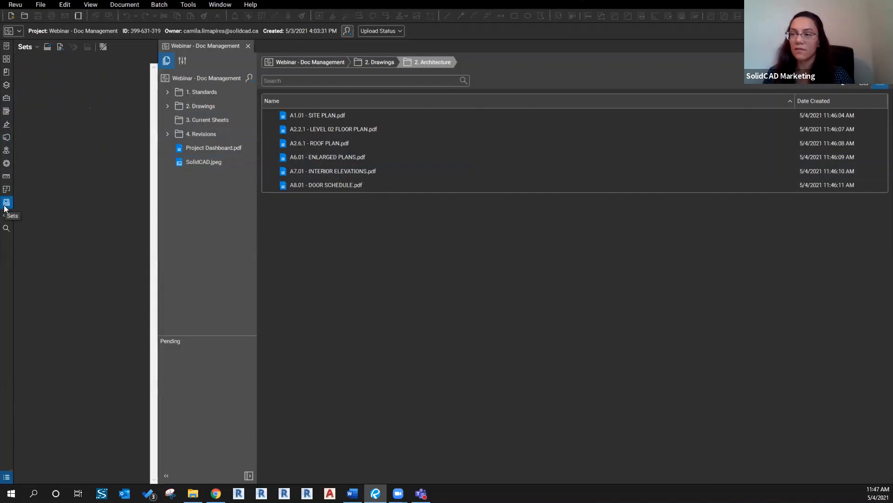
left_click(29, 48)
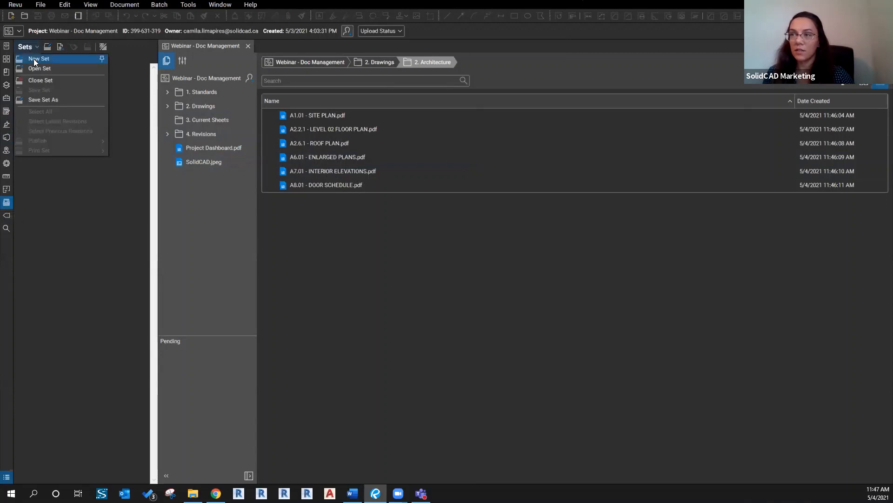
left_click(33, 59)
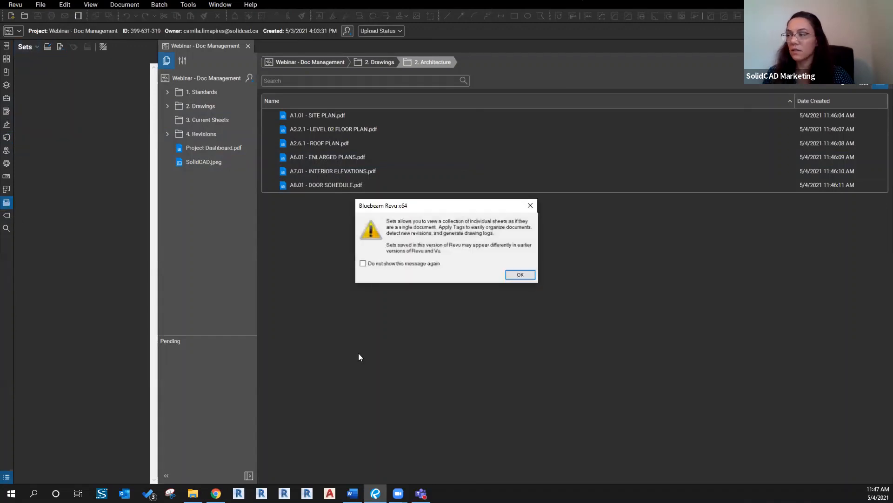
left_click(520, 275)
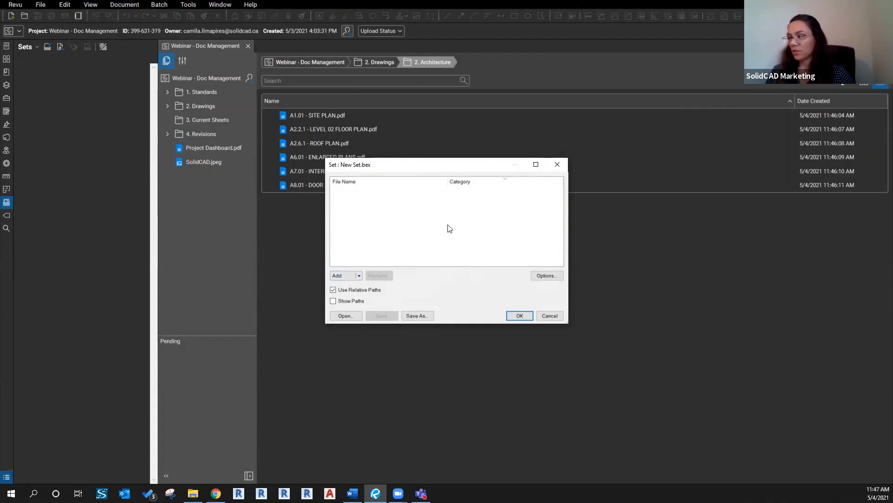
left_click(359, 278)
left_click(354, 303)
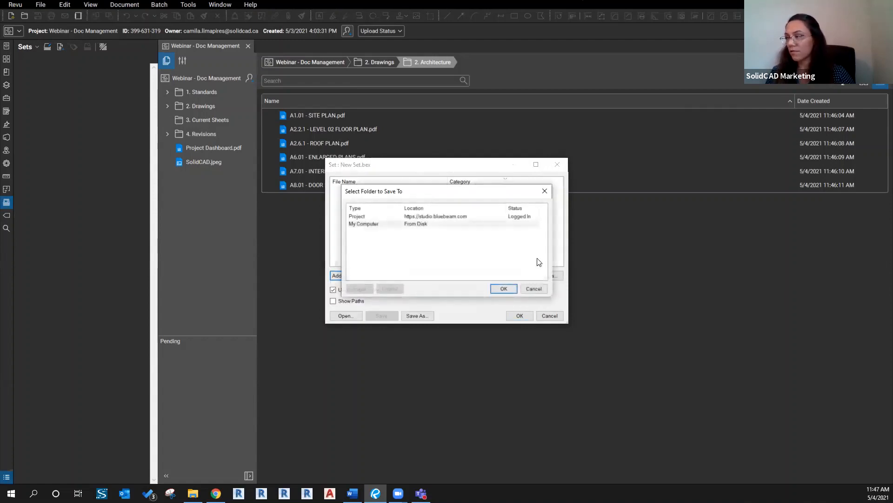
double_click(423, 215)
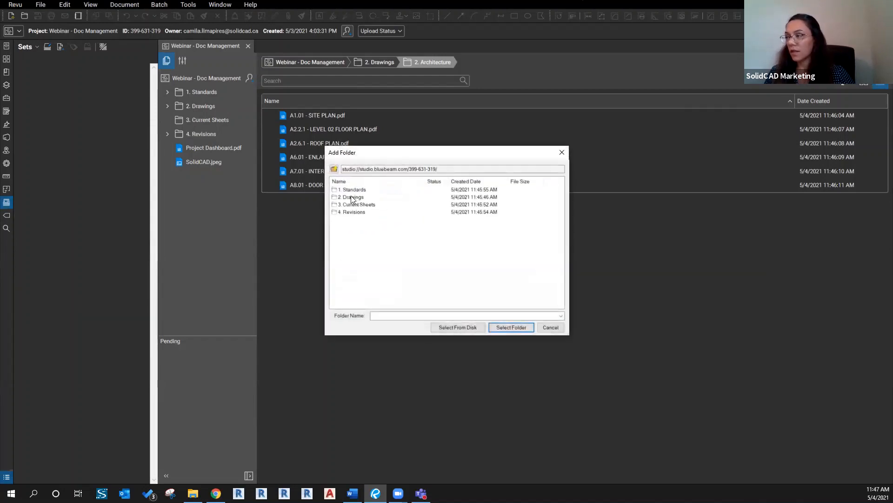
double_click(350, 196)
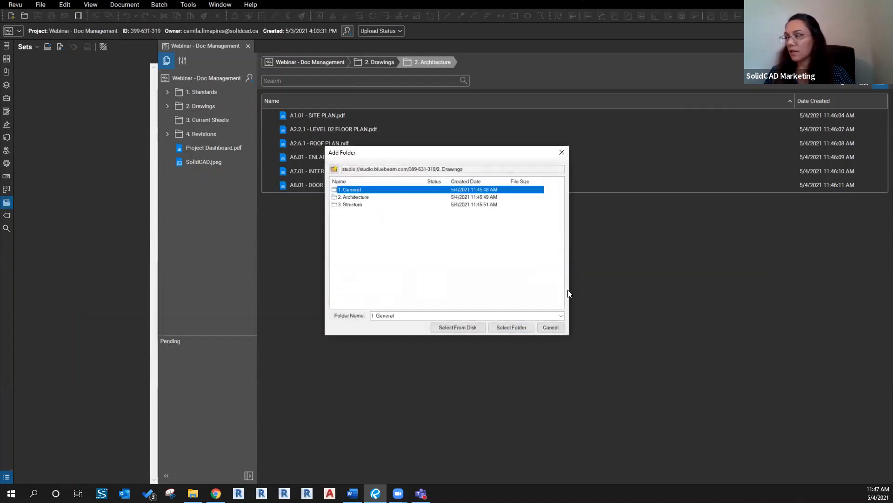
left_click(510, 327)
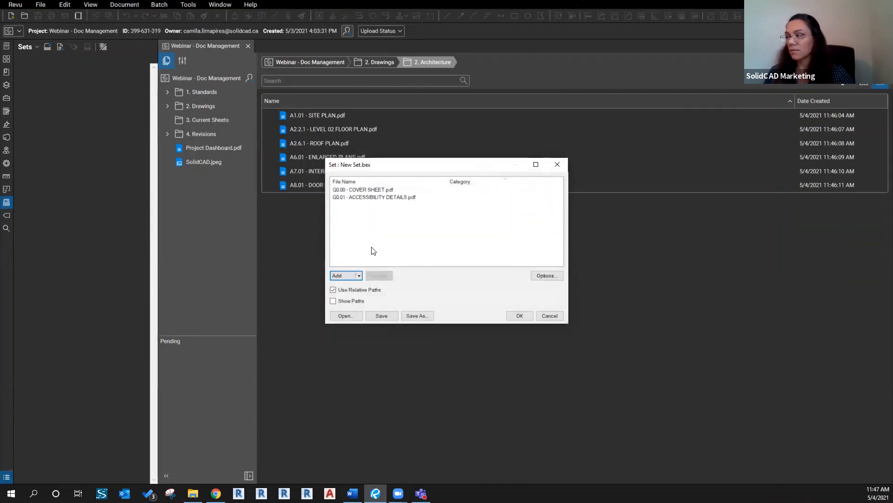
left_click(516, 317)
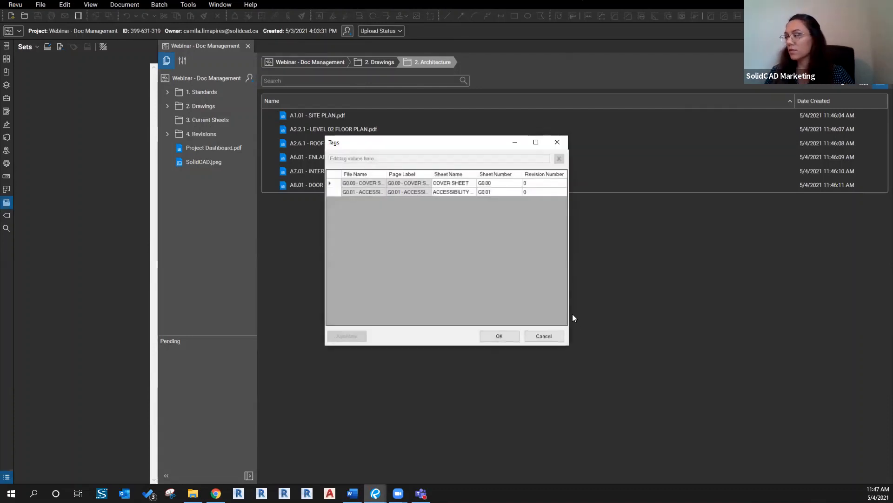
Capture the Sheet Name tag with AutoMark from the sheet title region of G0.00 - COVER SHEET, and accept the set's tags
left_click_drag(569, 313, 752, 313)
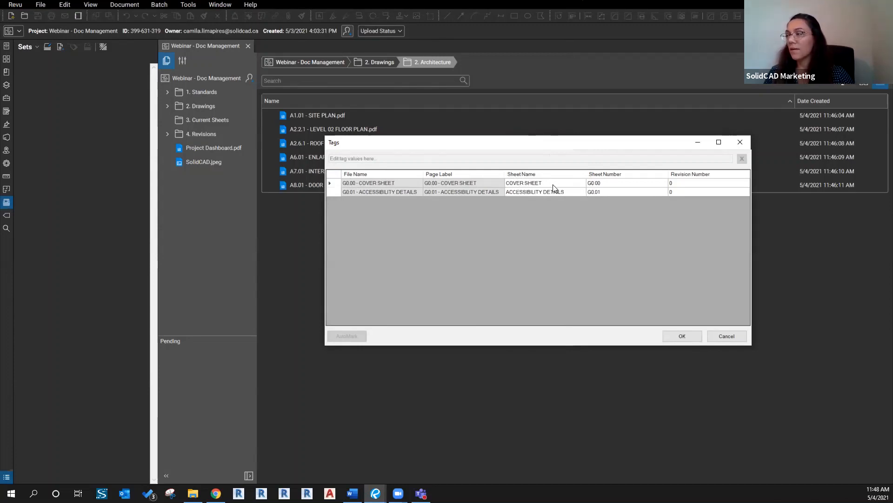
left_click(529, 184)
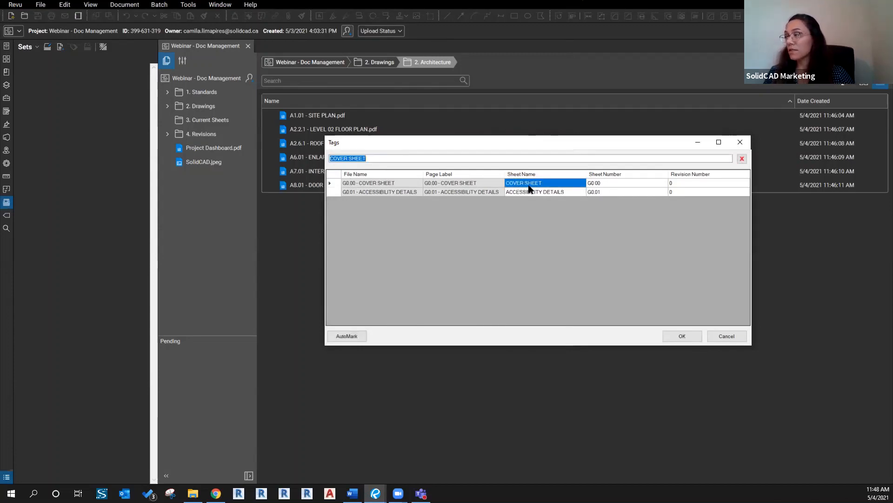
left_click(545, 182)
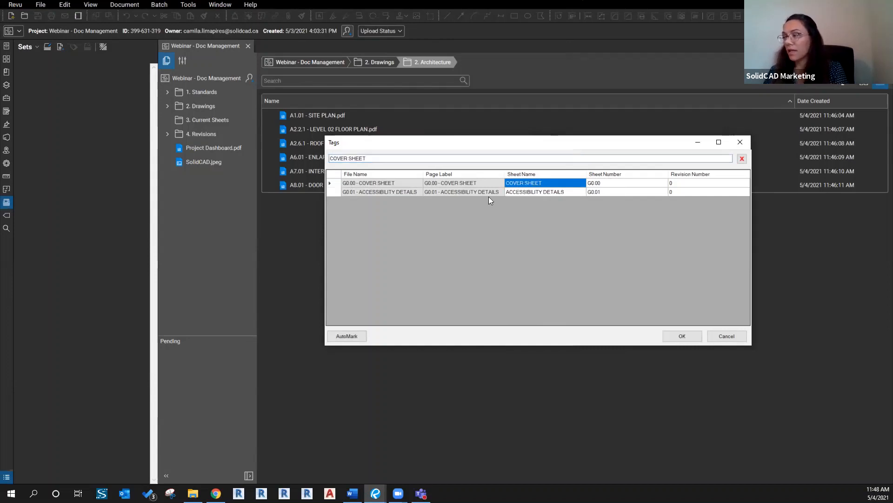
left_click(347, 336)
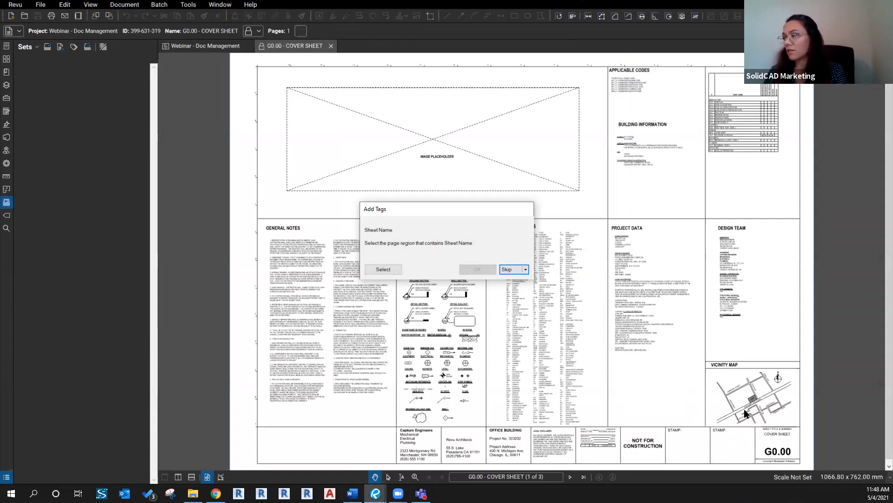
left_click(382, 269)
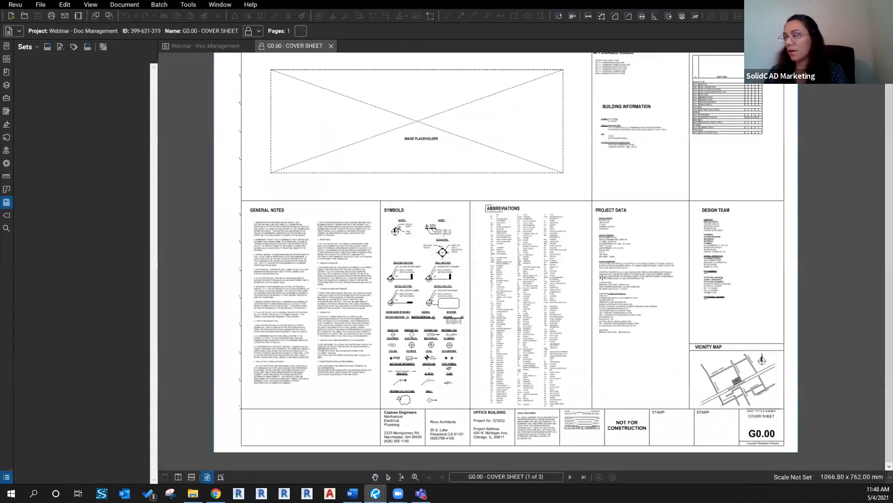
left_click_drag(603, 277, 516, 190)
scroll(684, 344, "up", 6)
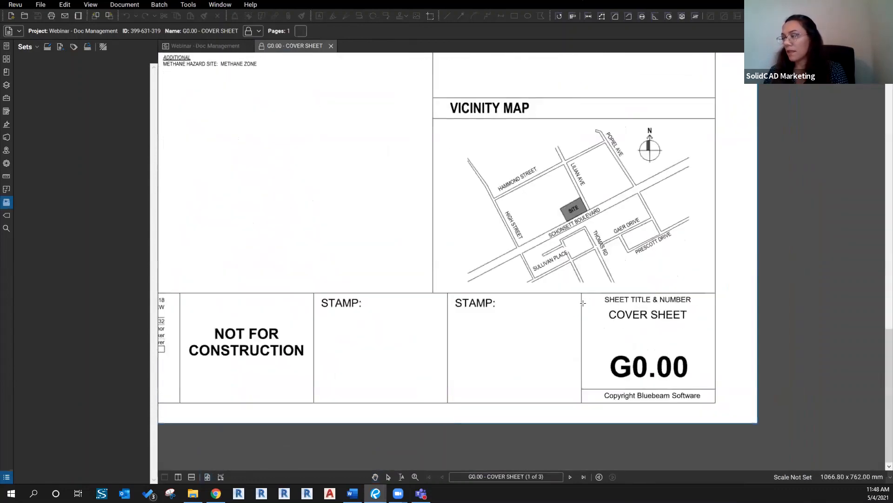
left_click_drag(582, 304, 703, 333)
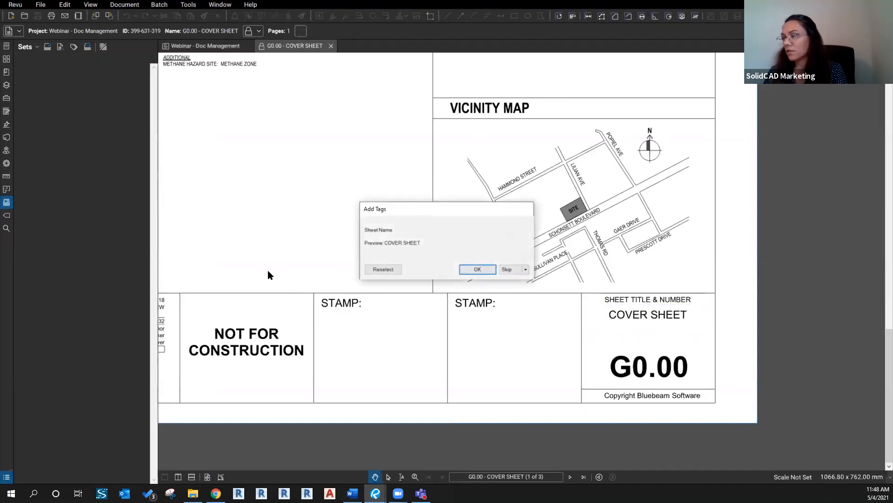
left_click(478, 270)
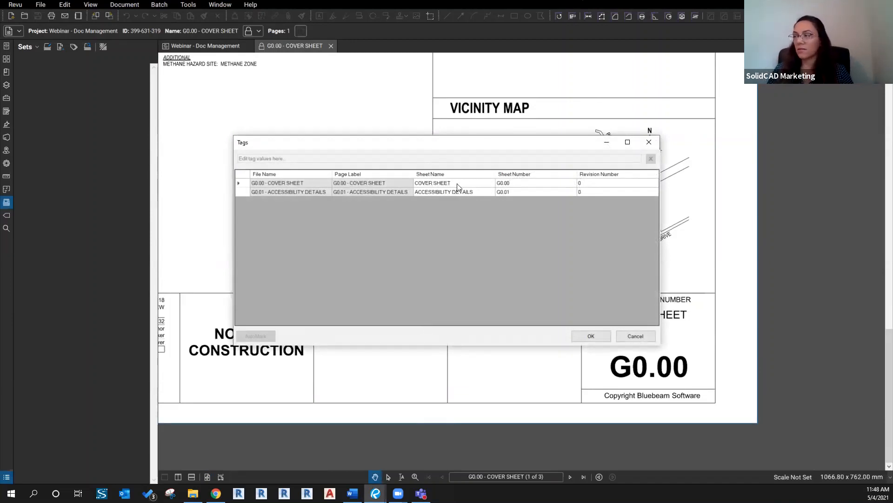
left_click(590, 336)
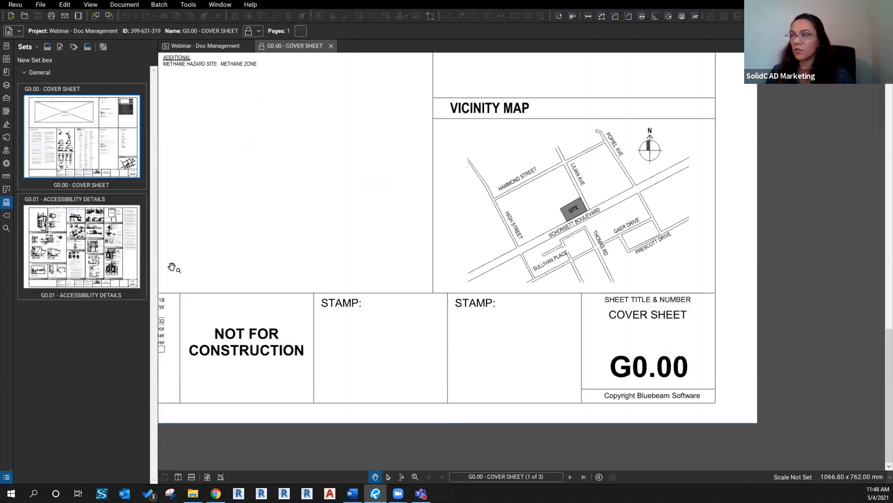
Collapse and expand the General category of the set to check how its sheets are grouped
left_click(48, 47)
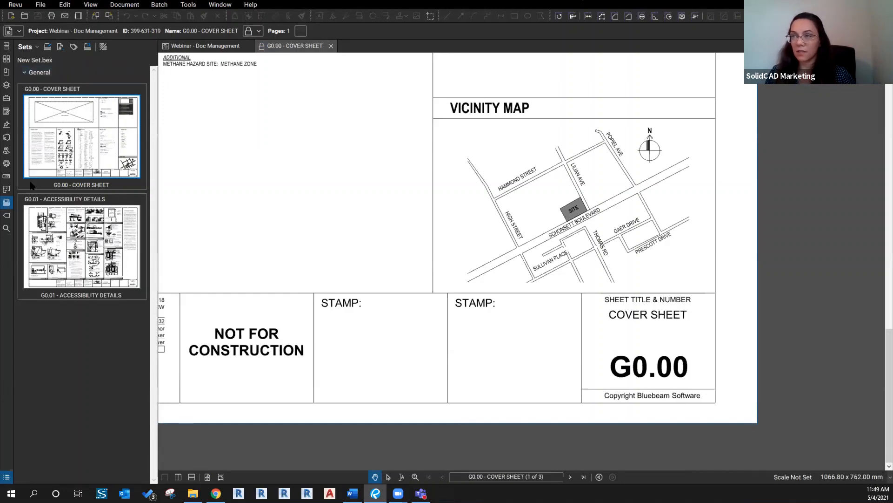
left_click(30, 72)
left_click(26, 71)
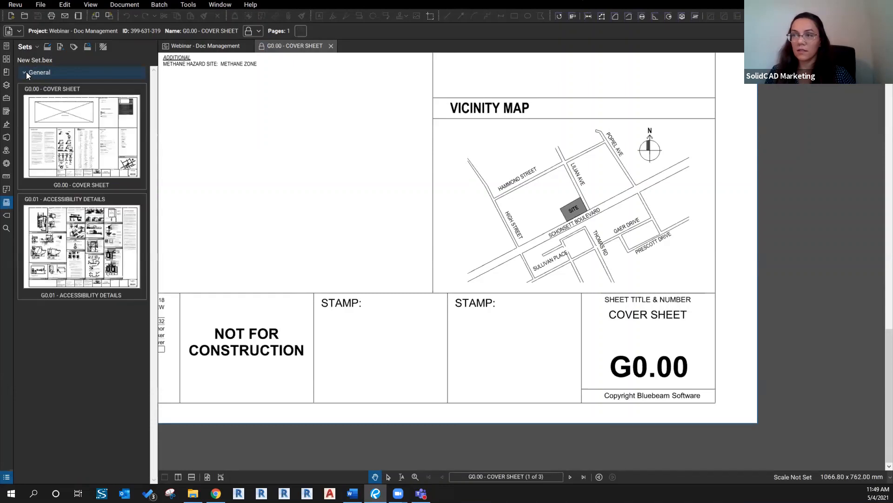
left_click(26, 71)
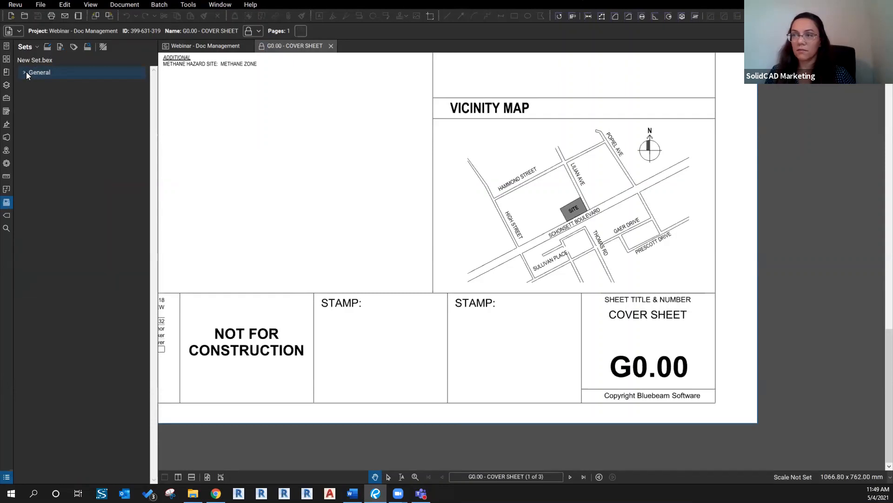
Modify the set by adding the Studio project's 2. Drawings > 2. Architecture and 3. Structure folders
left_click(47, 48)
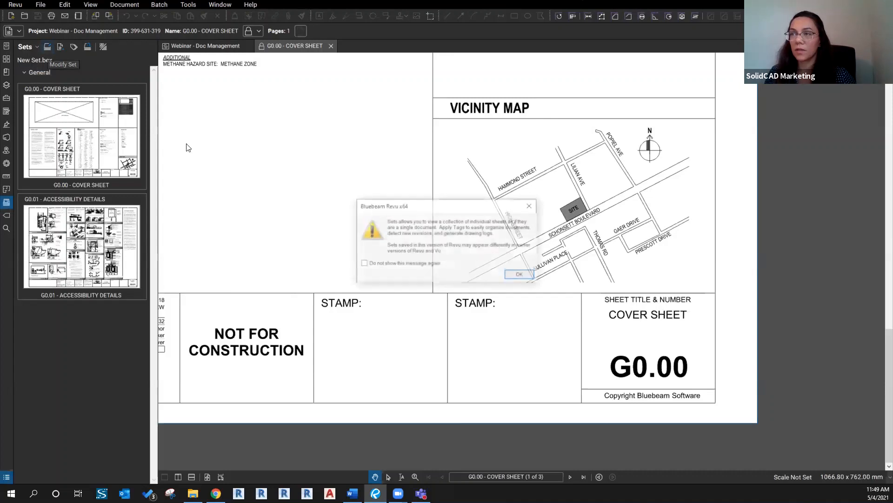
left_click(519, 275)
left_click(359, 275)
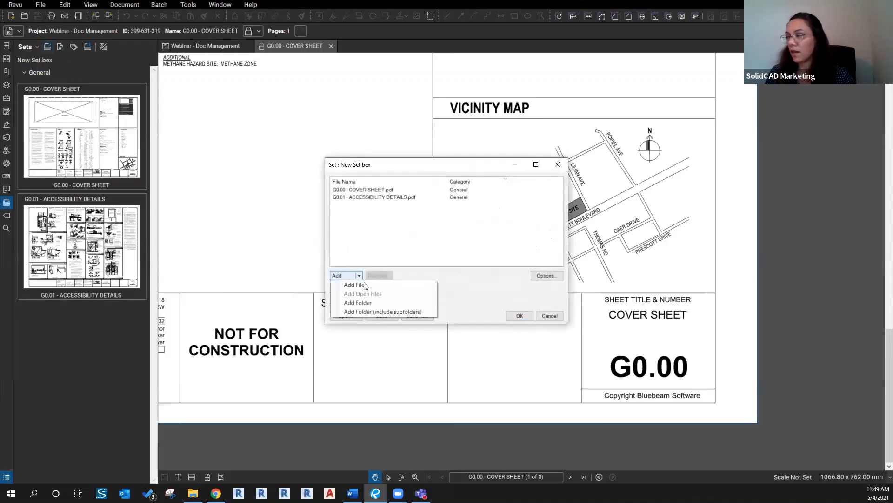
left_click(360, 301)
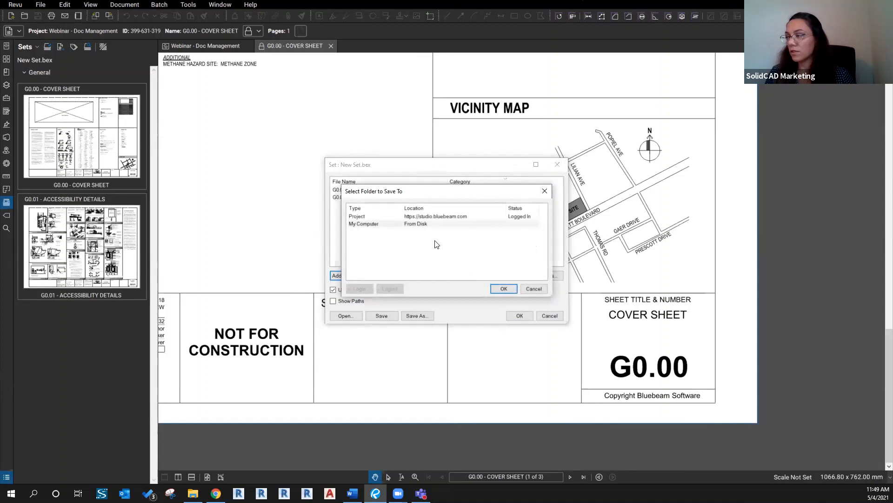
double_click(413, 215)
left_click(352, 198)
double_click(351, 198)
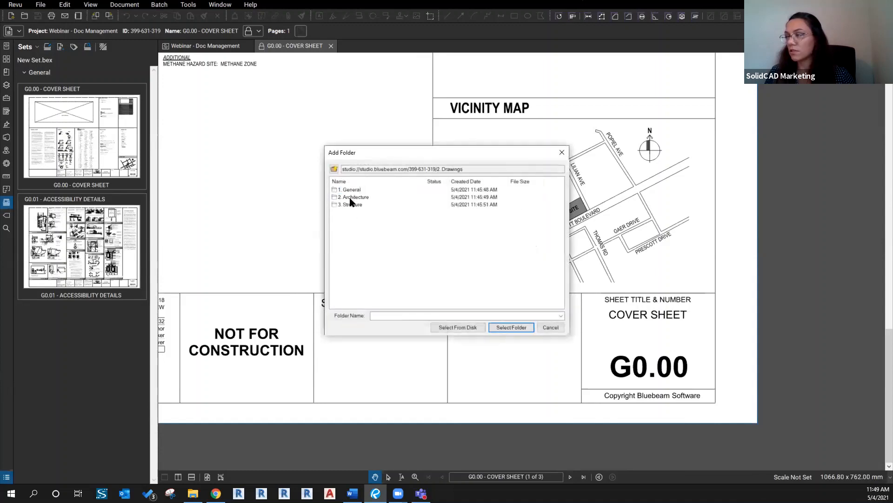
left_click(352, 197)
left_click(354, 205, "shift")
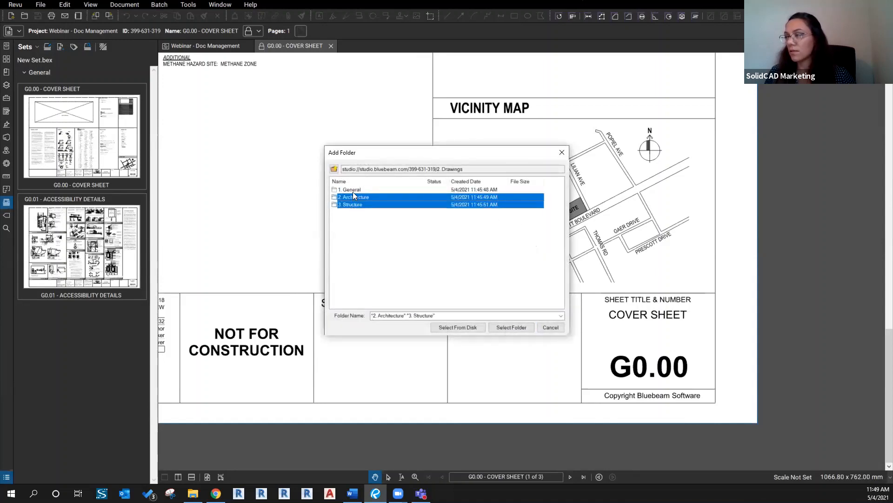
left_click(517, 326)
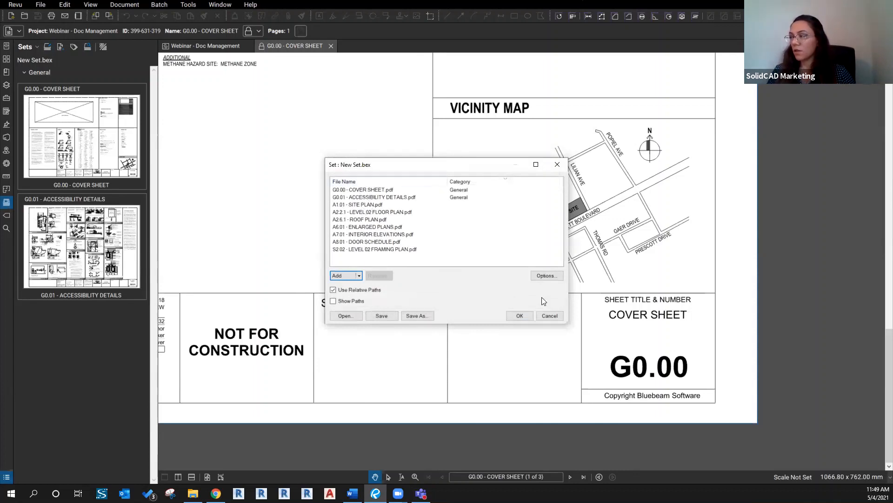
Apply the modified set, accept its sheet tags, and collapse the General and Structural categories
left_click(517, 317)
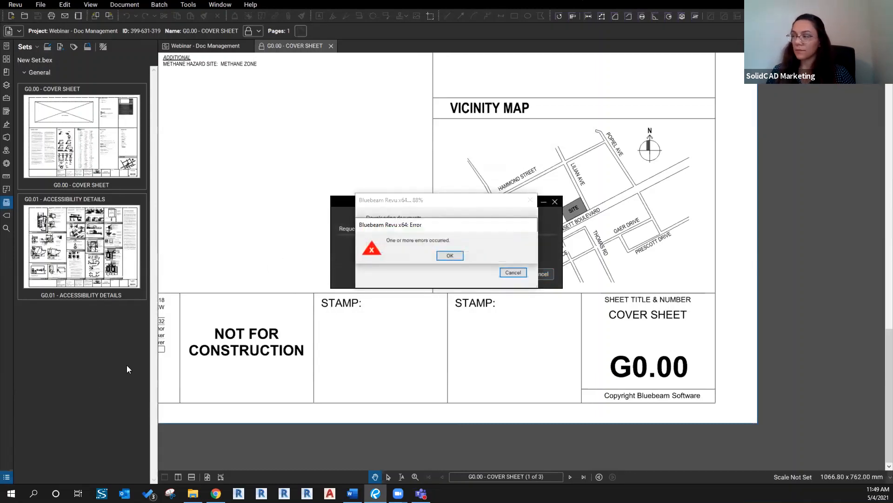
left_click(450, 256)
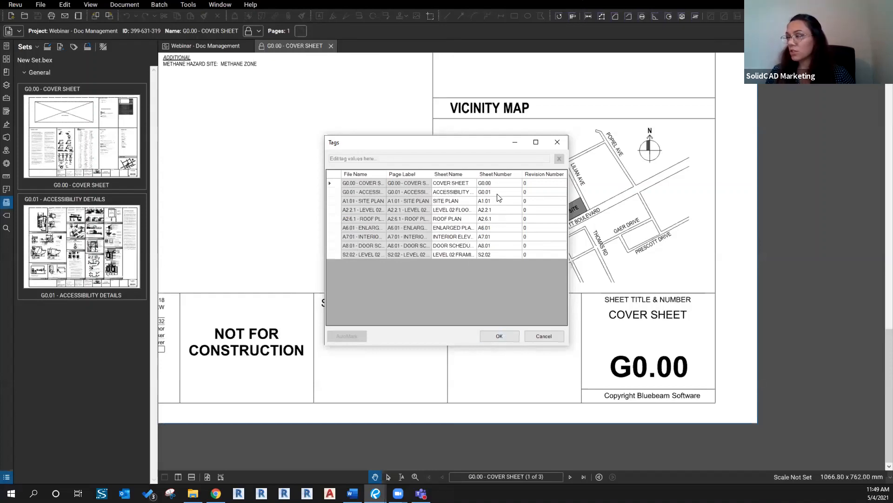
left_click(500, 335)
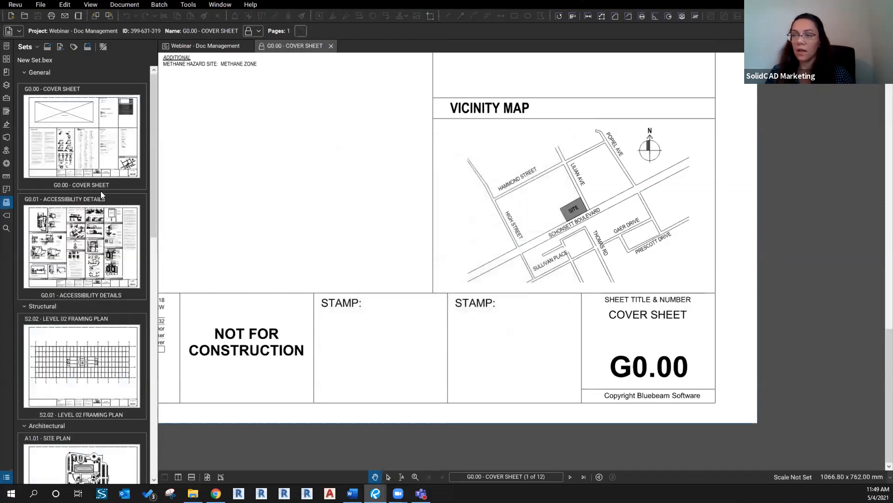
left_click(22, 72)
left_click(21, 85)
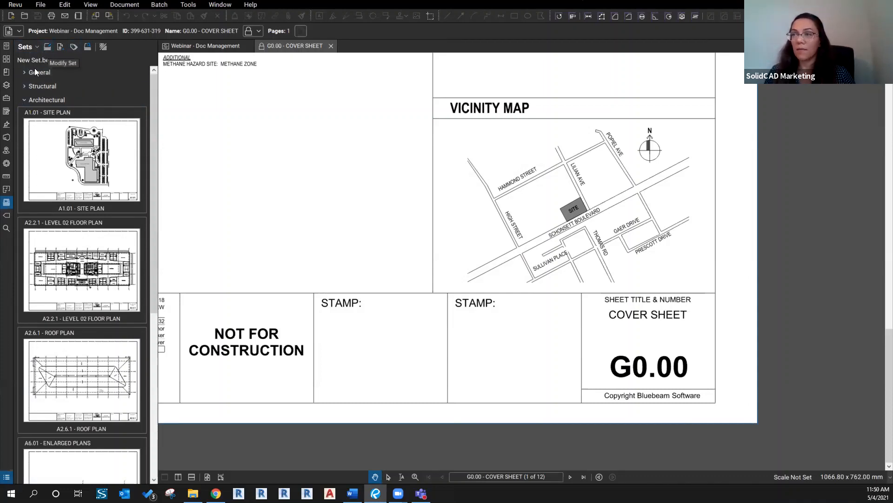
Check the revised sheets in the 4. Revisions folder of the Studio project Webinar - Doc Management
left_click(199, 48)
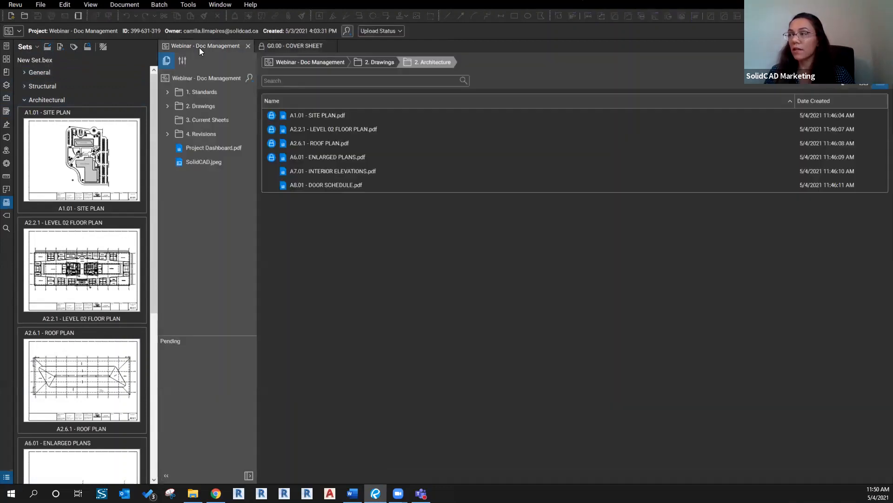
left_click(188, 133)
left_click(319, 116)
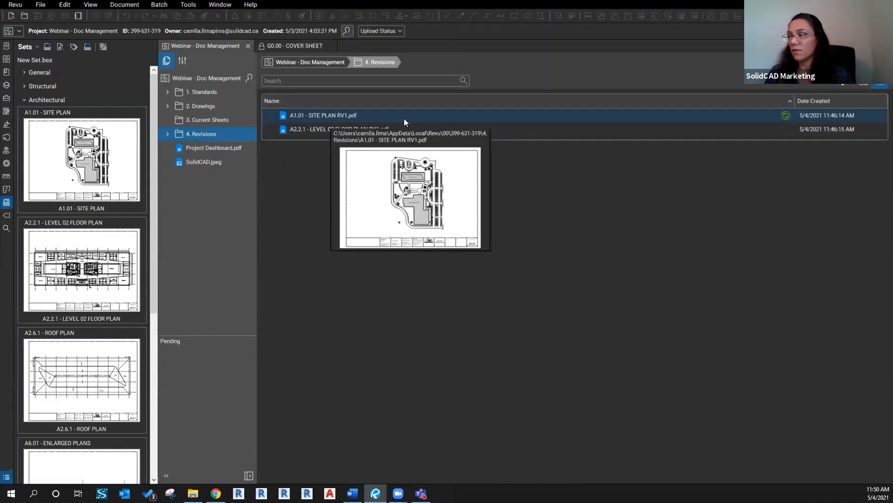
left_click(339, 132)
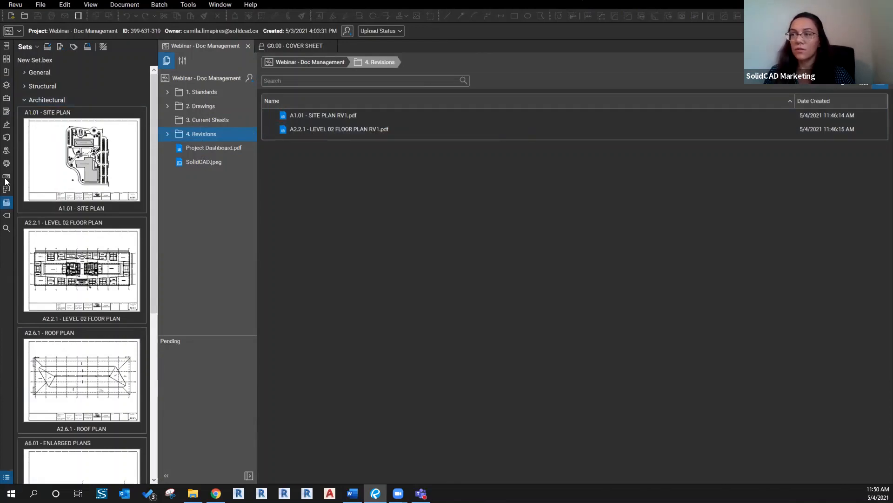
Modify the set by adding the Studio project's 4. Revisions folder
left_click(47, 49)
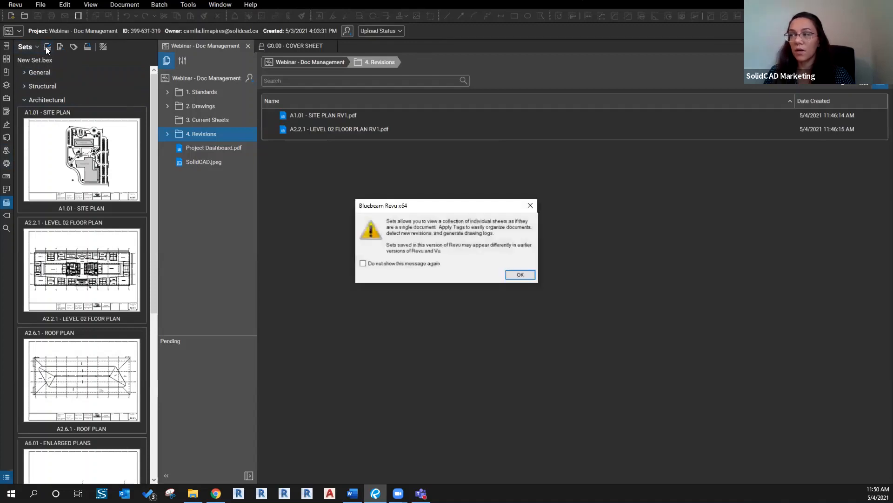
left_click(519, 276)
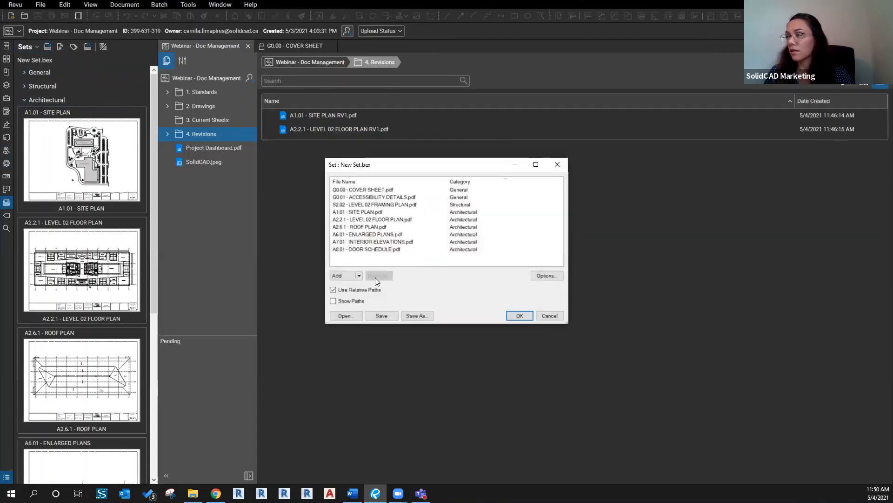
left_click(359, 275)
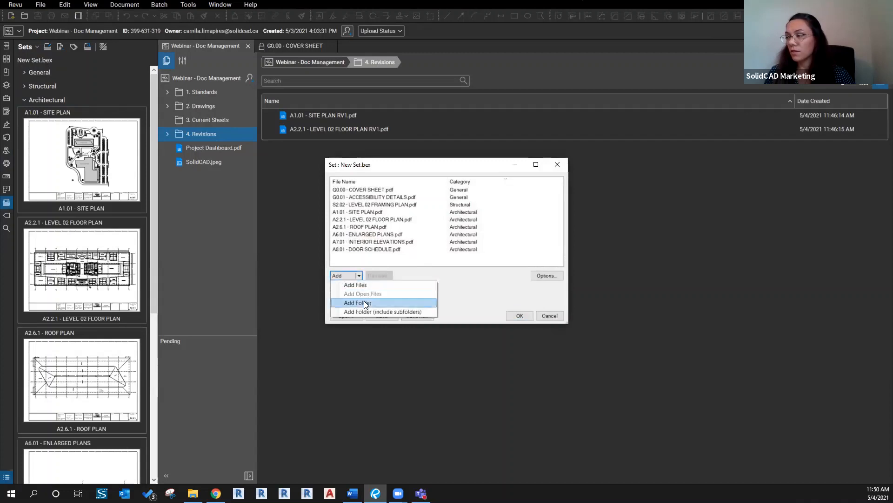
left_click(364, 301)
double_click(362, 217)
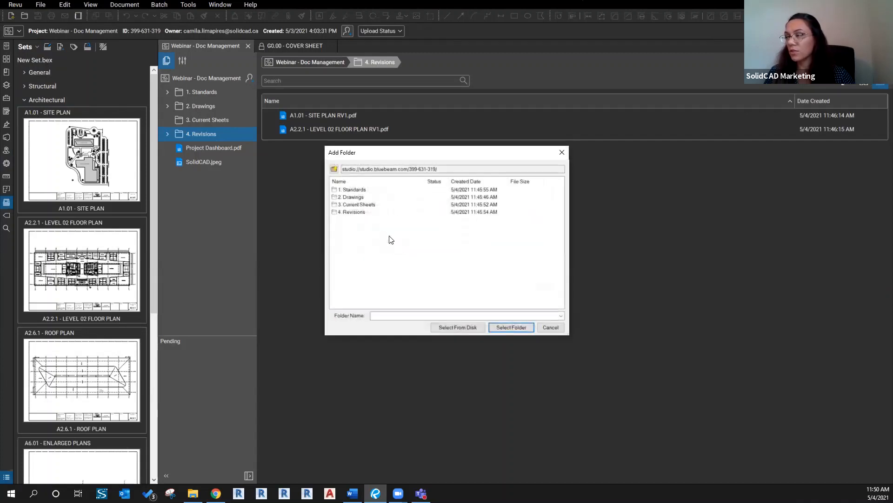
left_click(337, 213)
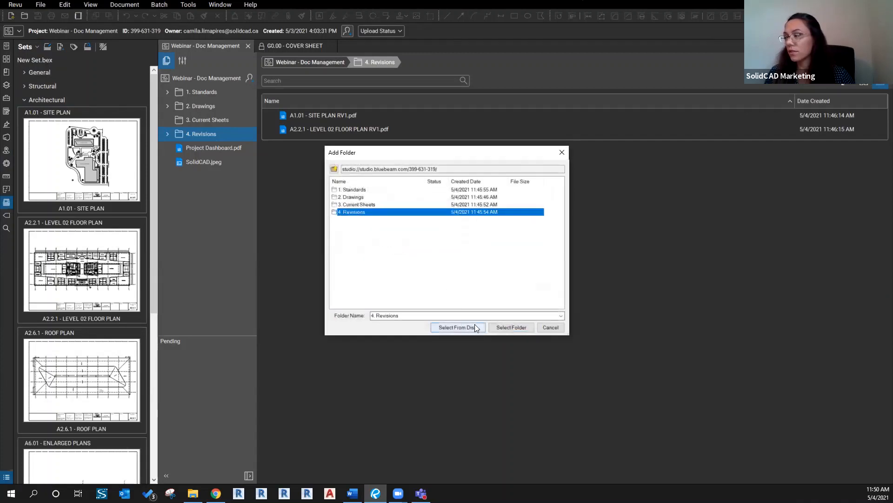
left_click(516, 327)
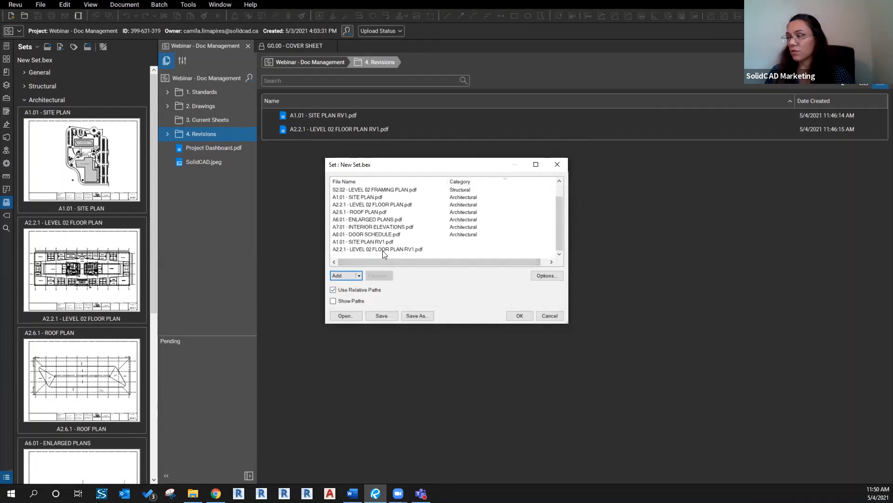
Apply the set with its tags, match the current pages to their RV1 revisions, and check in the affected files without a comment
left_click(520, 316)
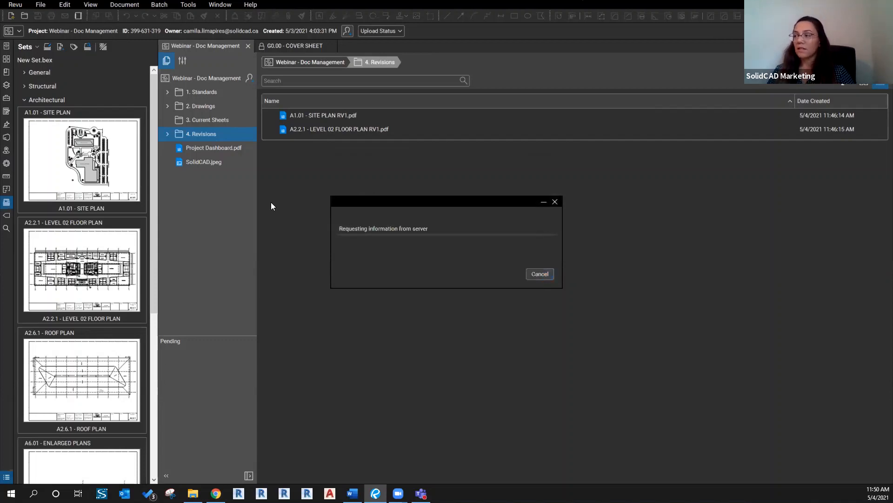
left_click(450, 255)
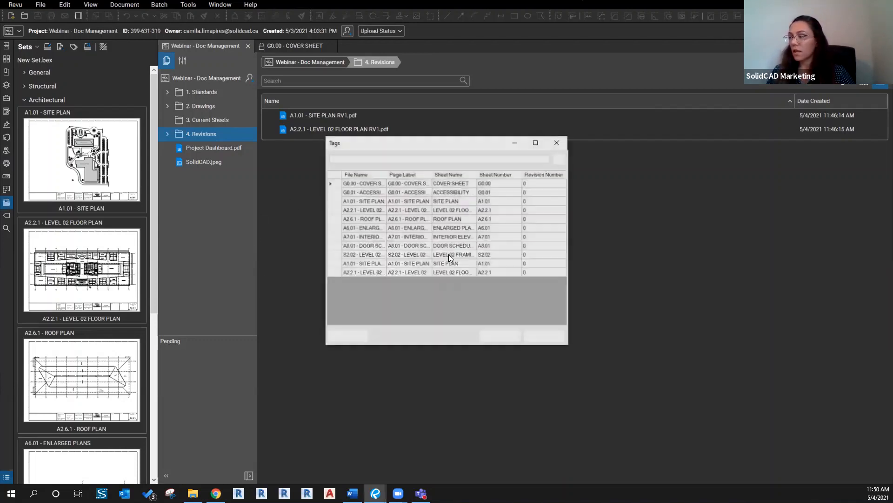
left_click(496, 337)
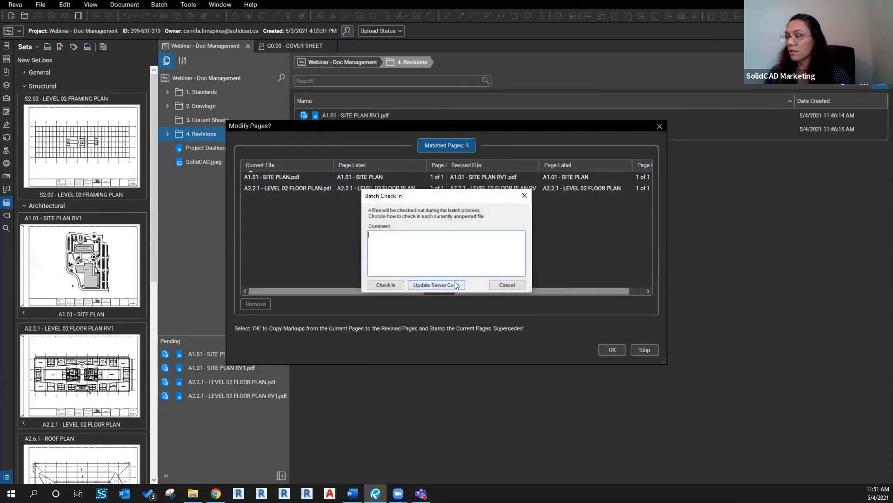
left_click(385, 285)
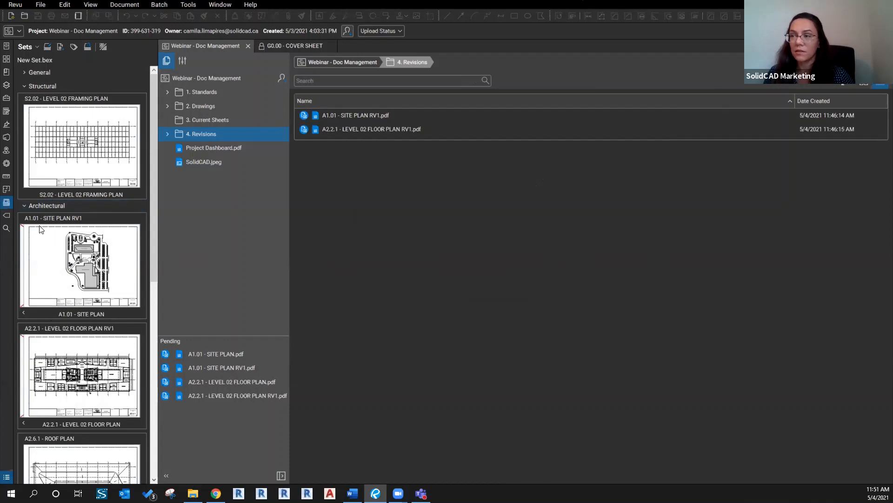
Compare the superseded A1.01 - SITE PLAN with its RV1 revision in the set's Architectural category
left_click(23, 313)
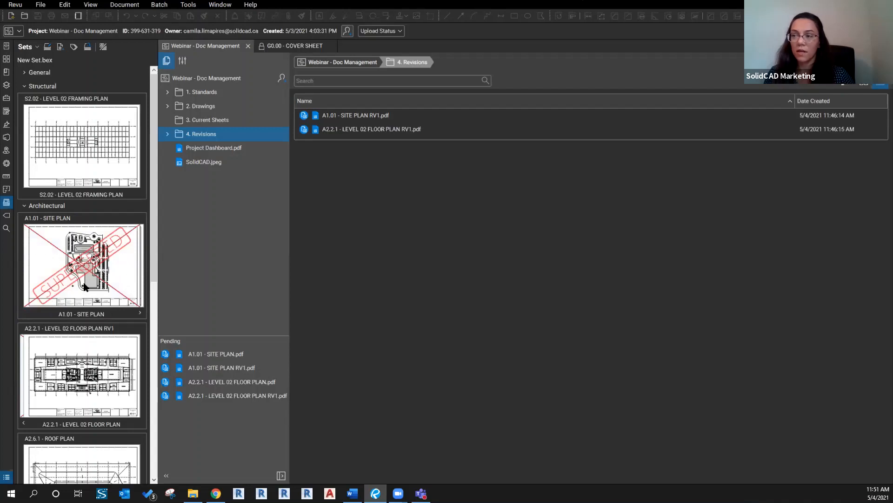
left_click(137, 314)
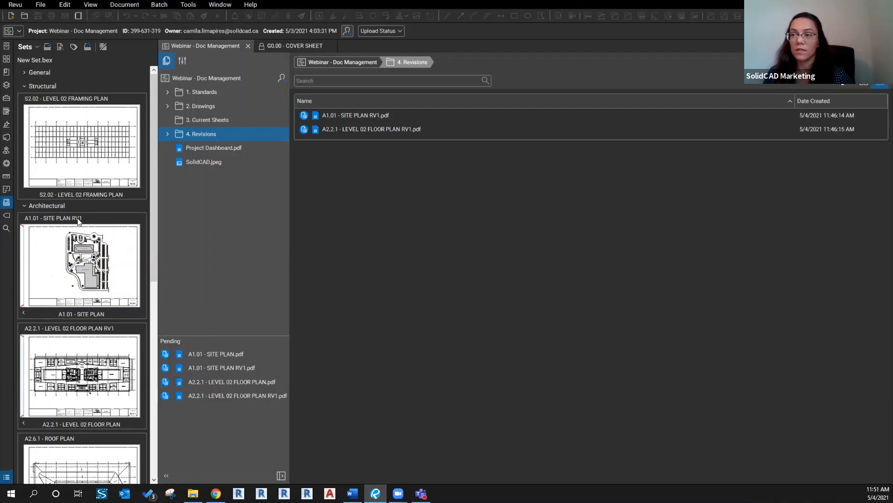
key("ctrl")
key("ctrl")
key("ctrl")
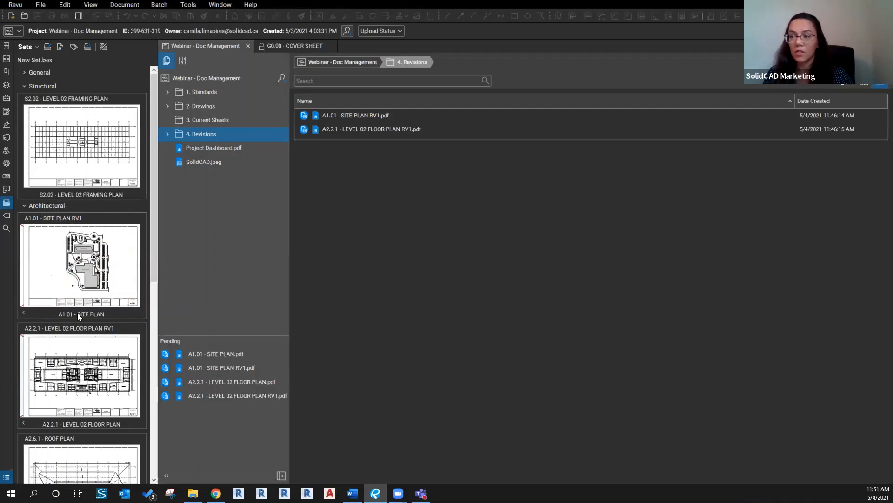
key("ctrl")
key("ctrl")
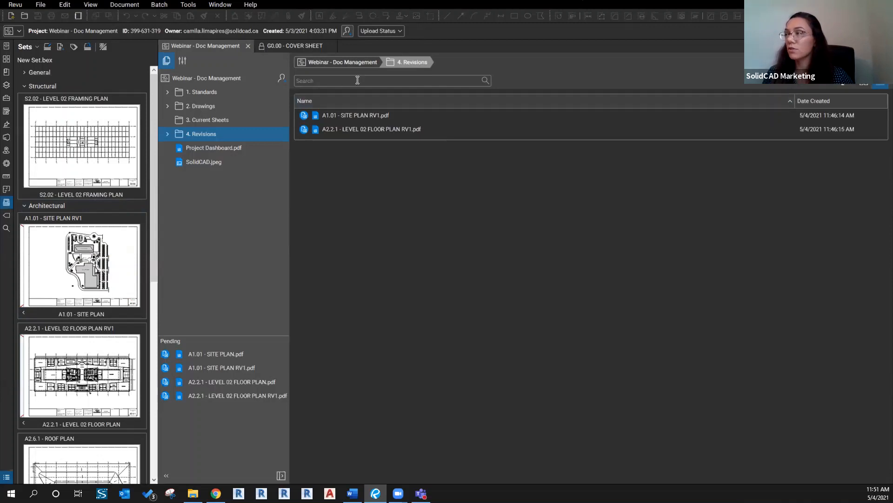
Check in the pending A2.2.1 - LEVEL 02 FLOOR PLAN RV1.pdf and A2.2.1 - LEVEL 02 FLOOR PLAN.pdf without comments
right_click(208, 400)
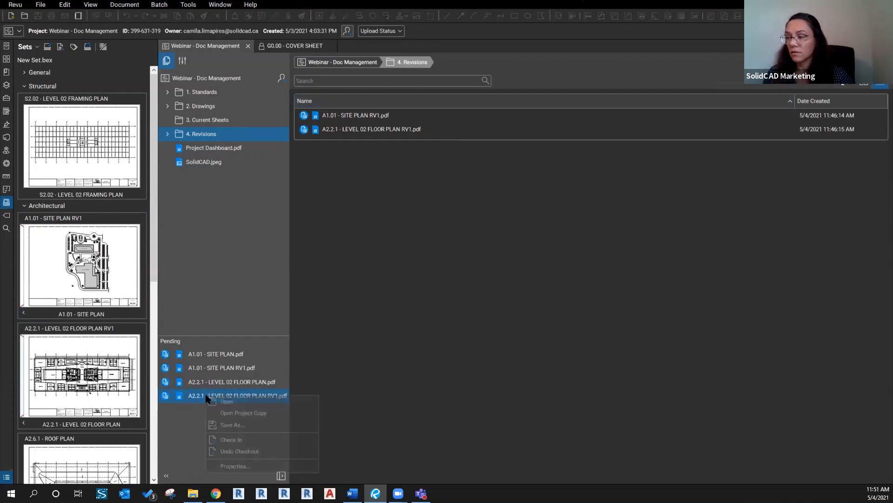
left_click(231, 439)
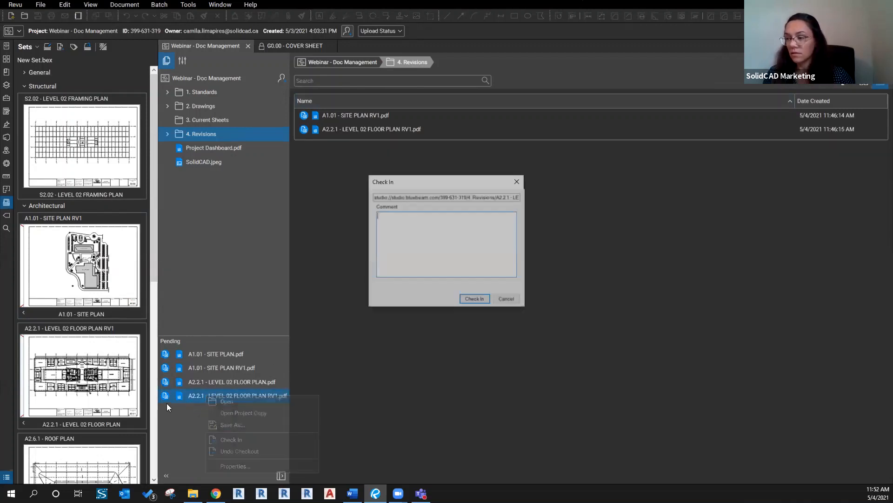
left_click(464, 300)
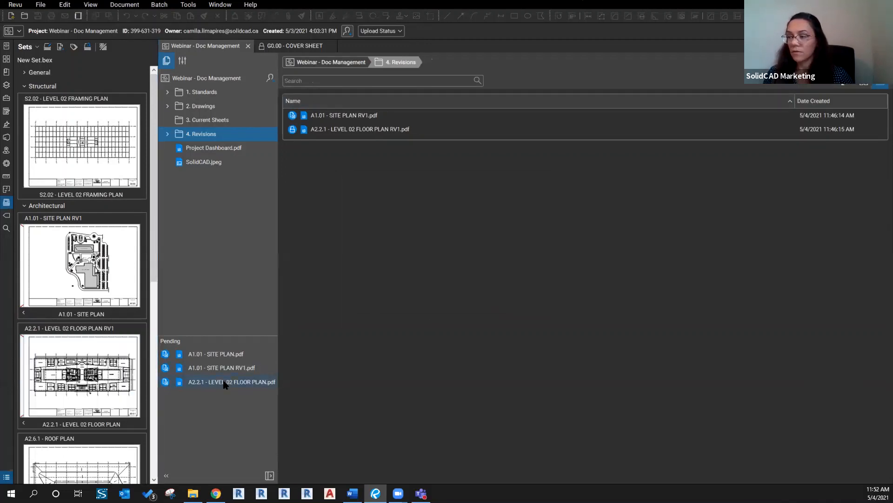
right_click(225, 382)
left_click(241, 425)
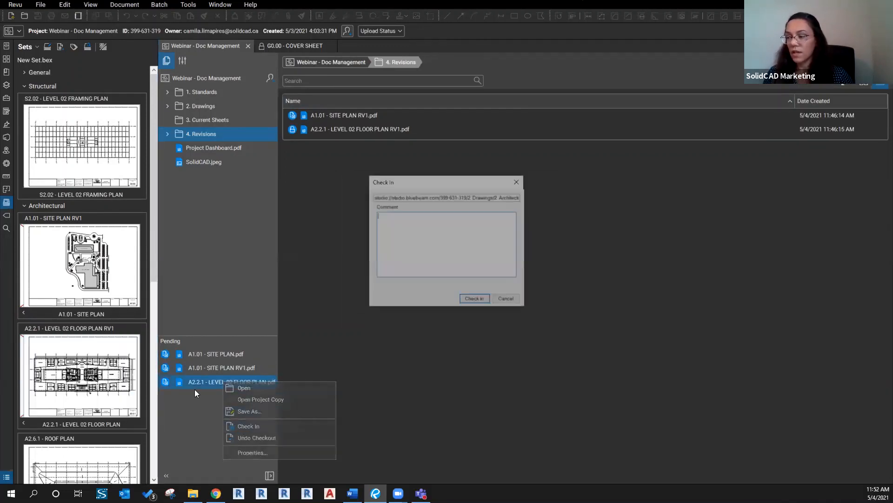
left_click(484, 301)
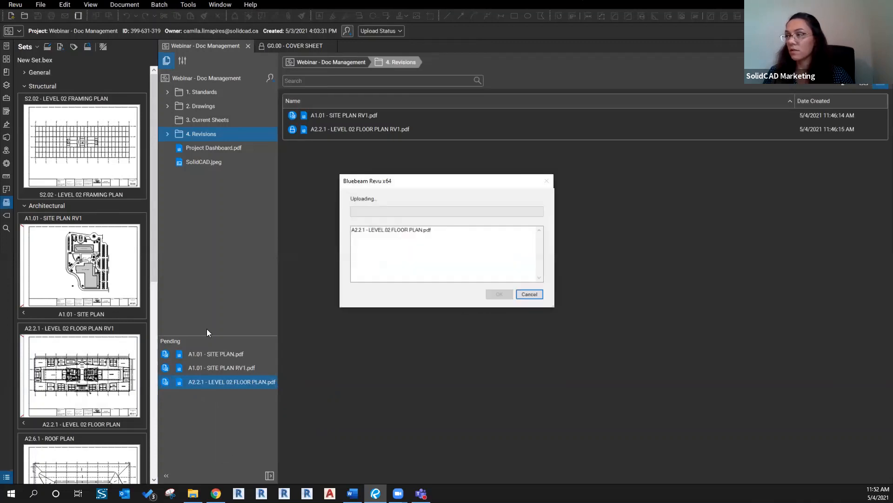
Check in the pending A1.01 - SITE PLAN RV1.pdf and A1.01 - SITE PLAN.pdf without comments
right_click(208, 368)
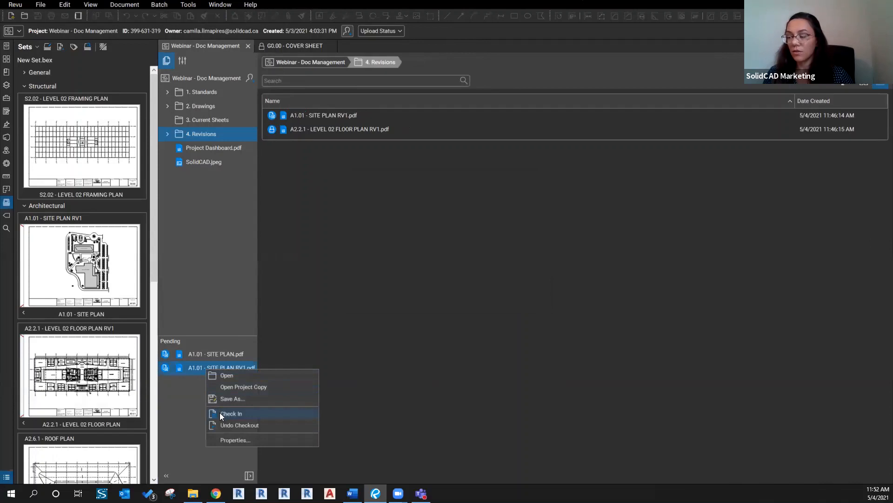
left_click(221, 414)
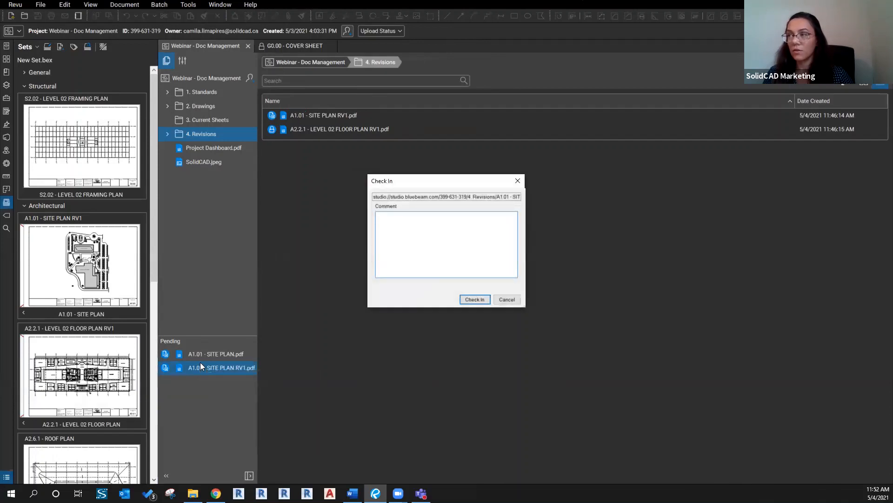
left_click(477, 300)
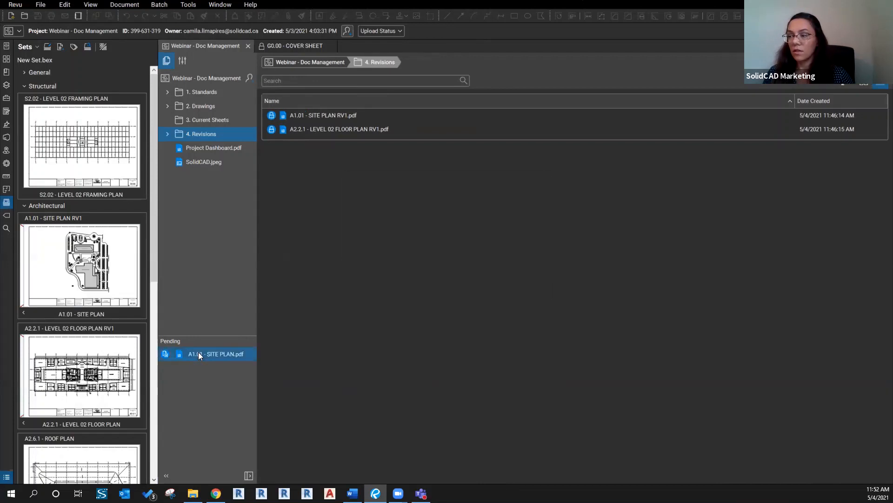
right_click(198, 352)
left_click(213, 398)
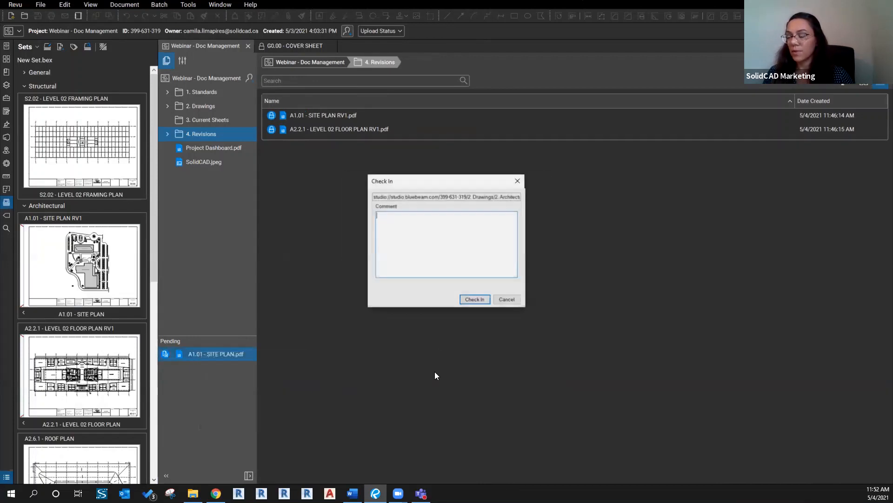
left_click(470, 300)
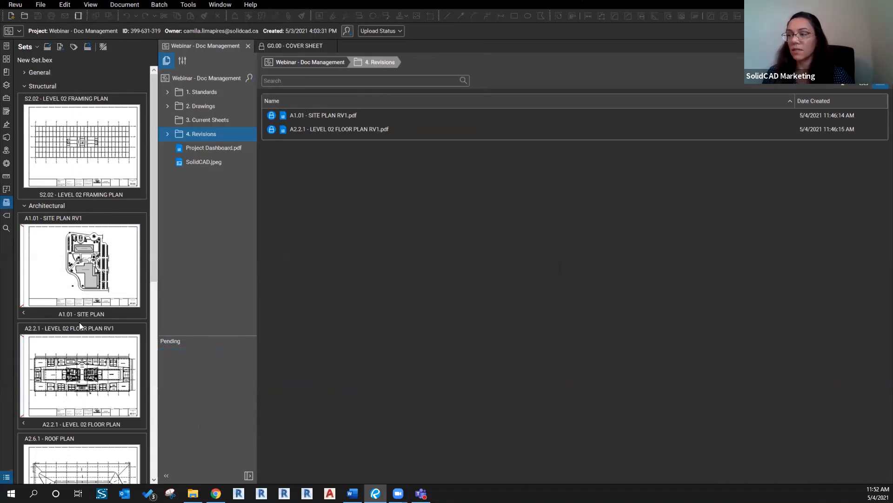
Save the set as Set of Drawings.bex in the root folder of the Studio project
left_click(37, 47)
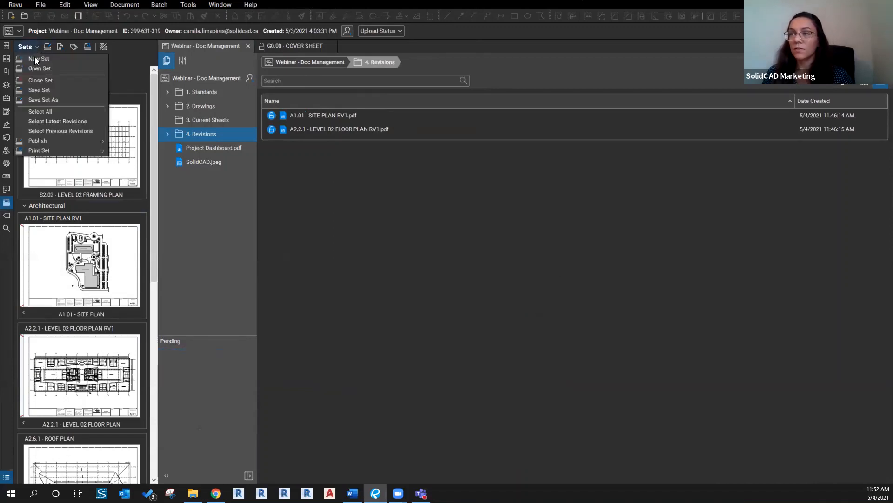
left_click(41, 100)
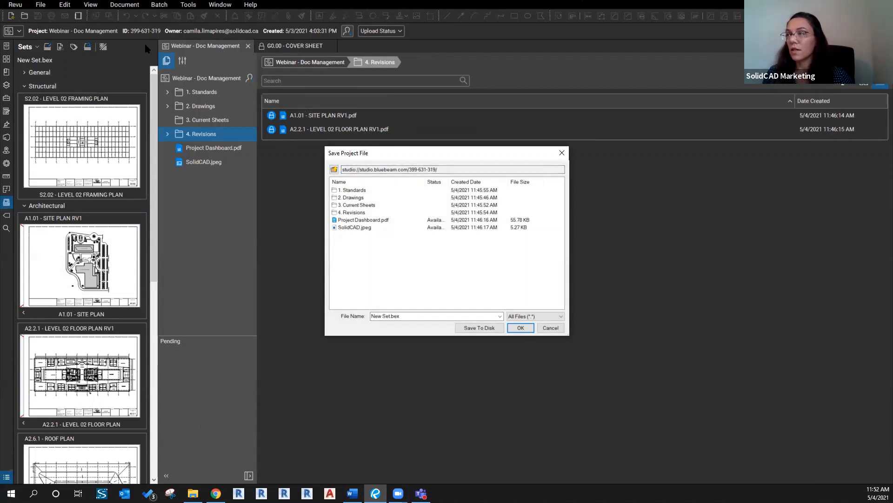
triple_click(381, 316)
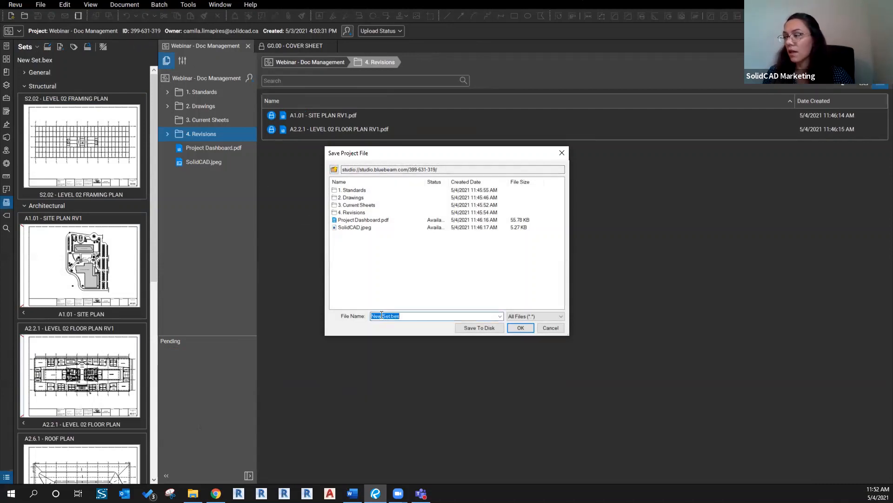
left_click_drag(381, 316, 366, 318)
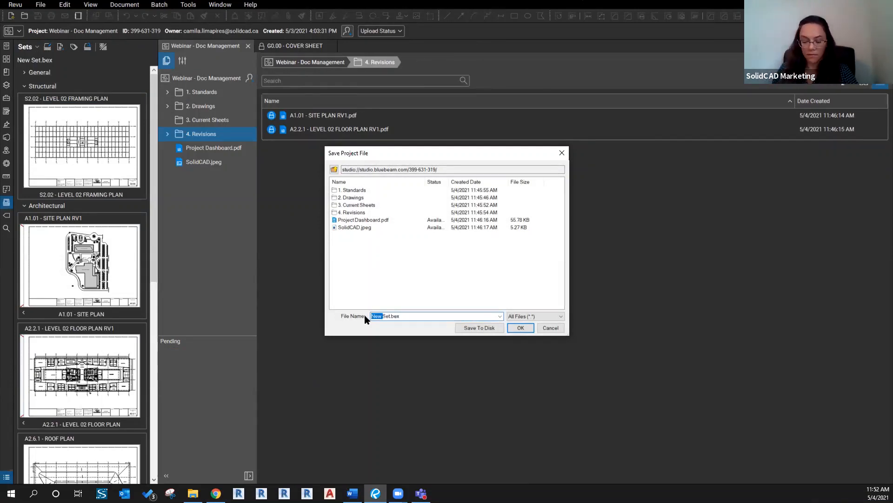
type("S")
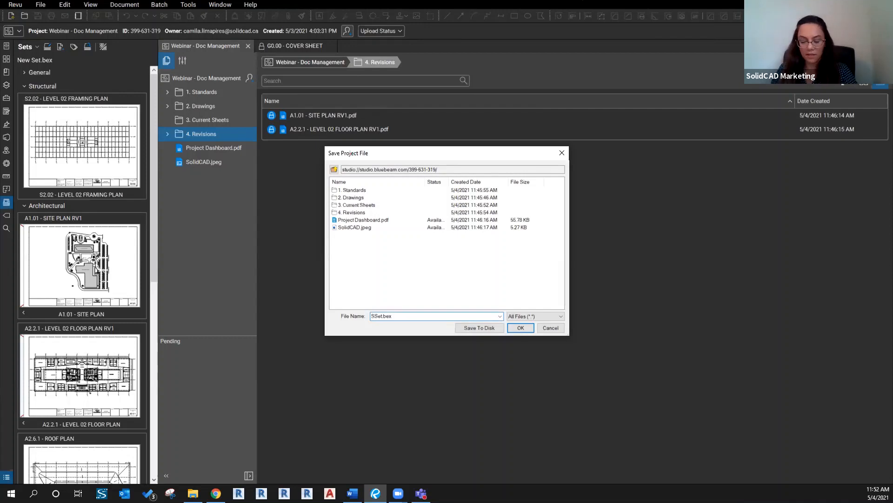
type("et of Drawings")
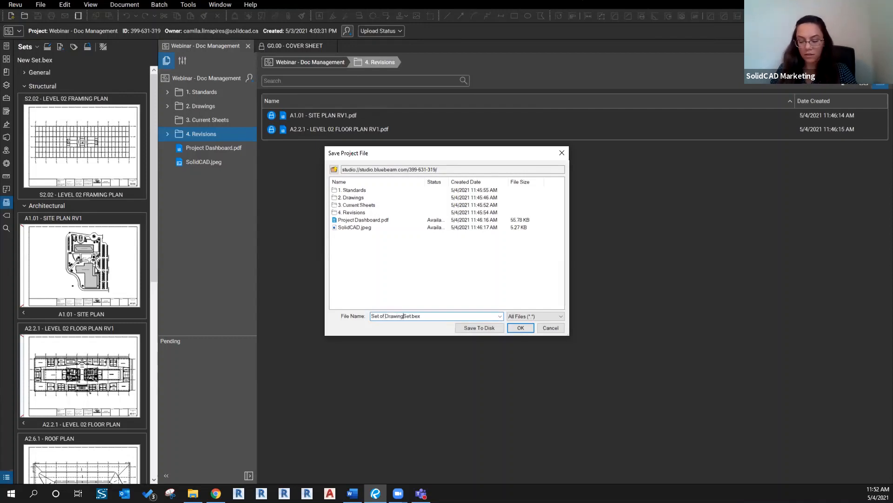
key("Delete")
key("Delete")
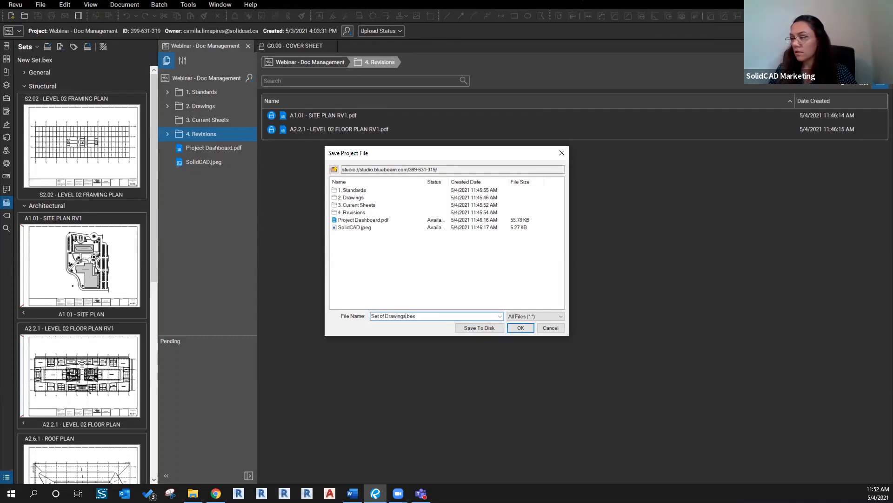
left_click(519, 328)
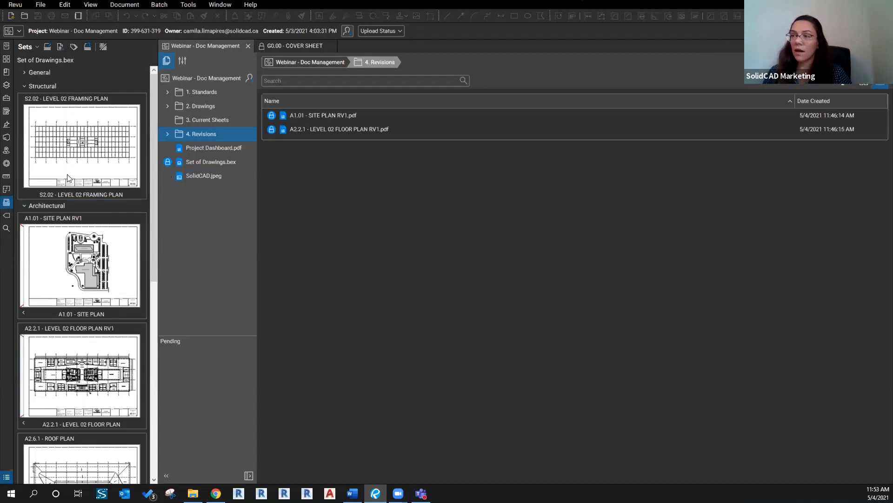
Open G0.00 - COVER SHEET from the set's General category and examine its sheet index table
left_click(24, 73)
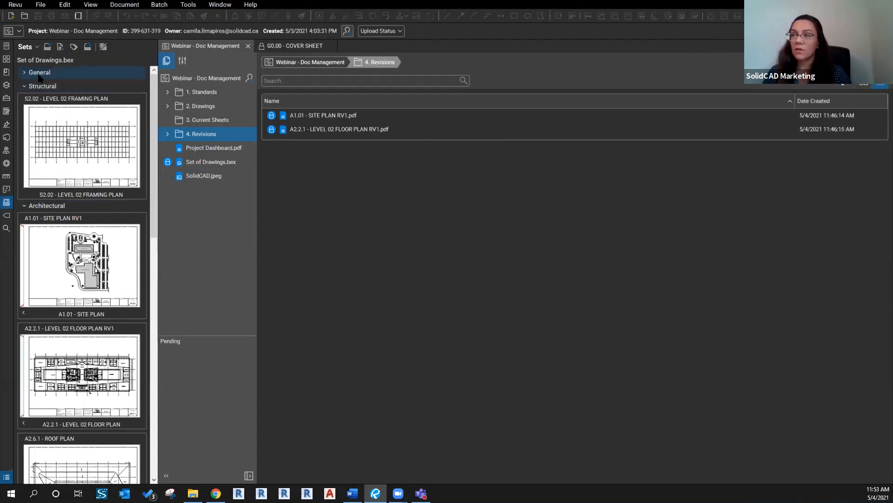
left_click(74, 128)
left_click_drag(320, 167, 501, 279)
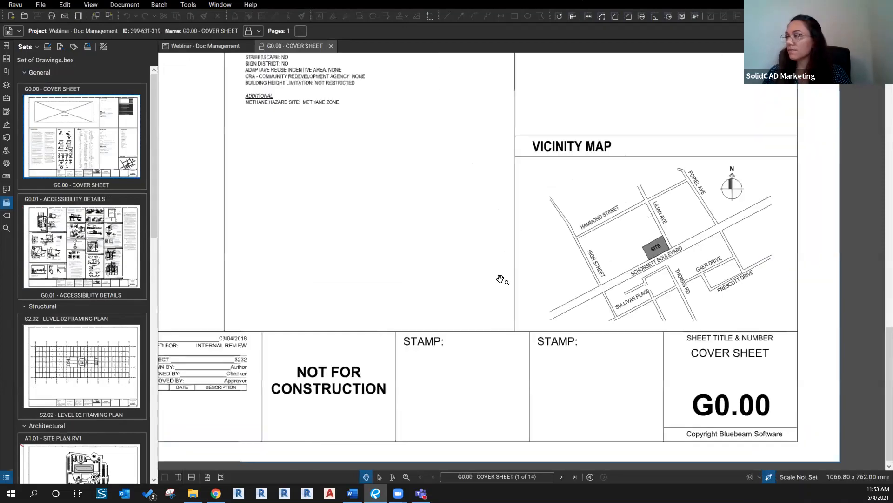
scroll(438, 291, "down", 3)
left_click_drag(317, 240, 375, 260)
scroll(375, 261, "down", 2)
left_click_drag(471, 367, 582, 452)
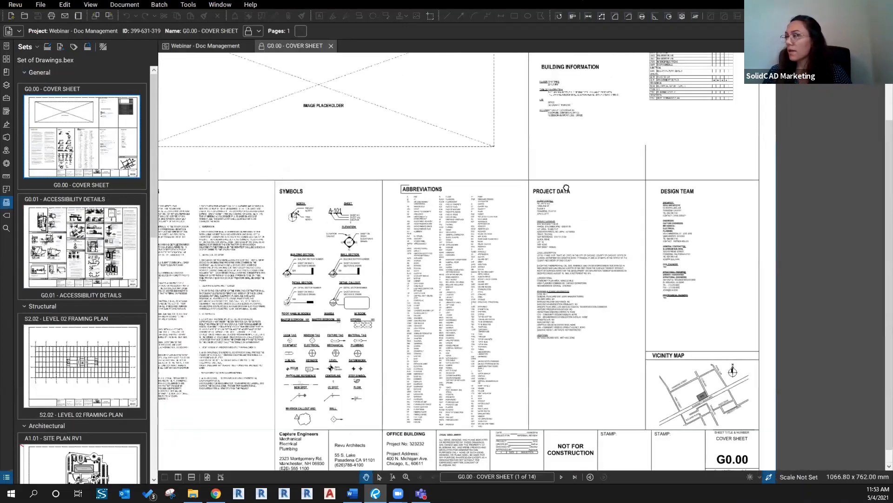
left_click_drag(530, 227, 561, 277)
left_click_drag(717, 101, 585, 274)
scroll(586, 274, "up", 3)
scroll(567, 274, "up", 5)
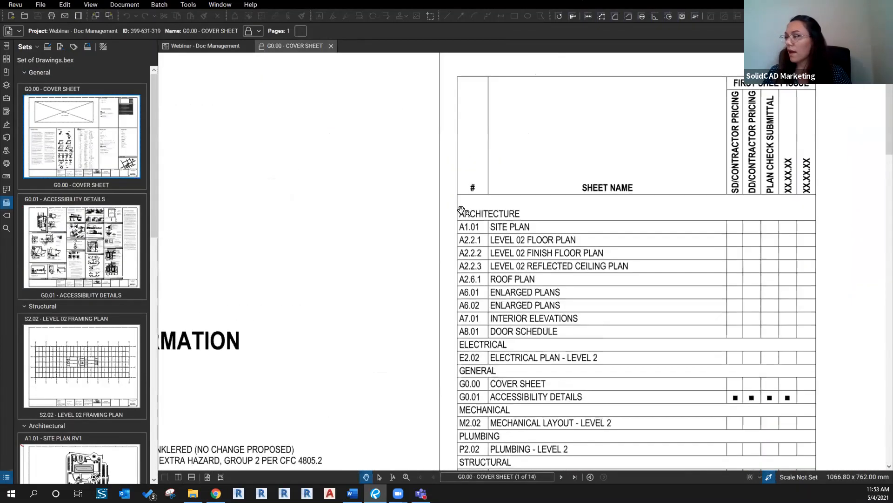
left_click_drag(431, 379, 387, 329)
scroll(387, 328, "down", 2)
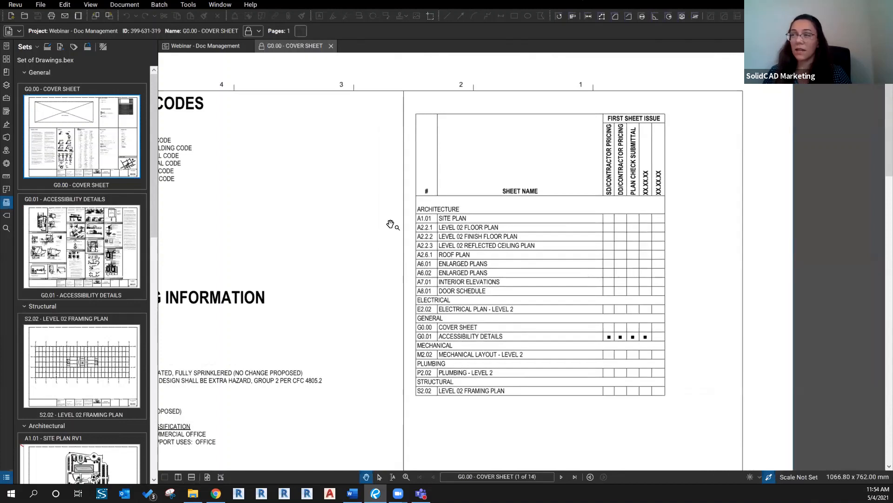
Start a batch link for the current set and define the cover sheet's title block sheet number as the search page region
left_click(160, 5)
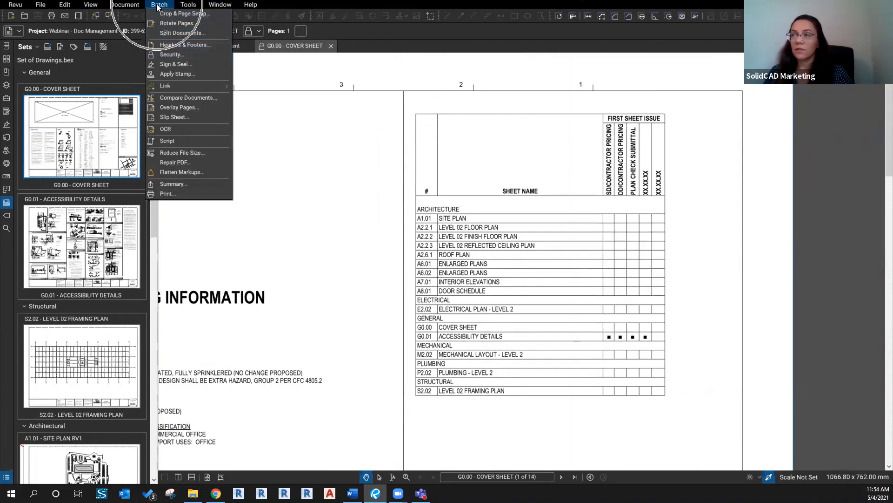
mouse_move(170, 86)
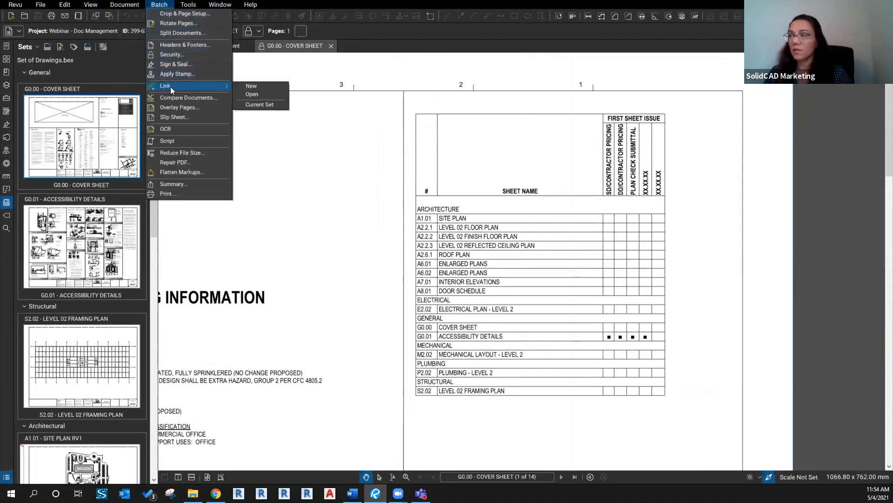
left_click(257, 105)
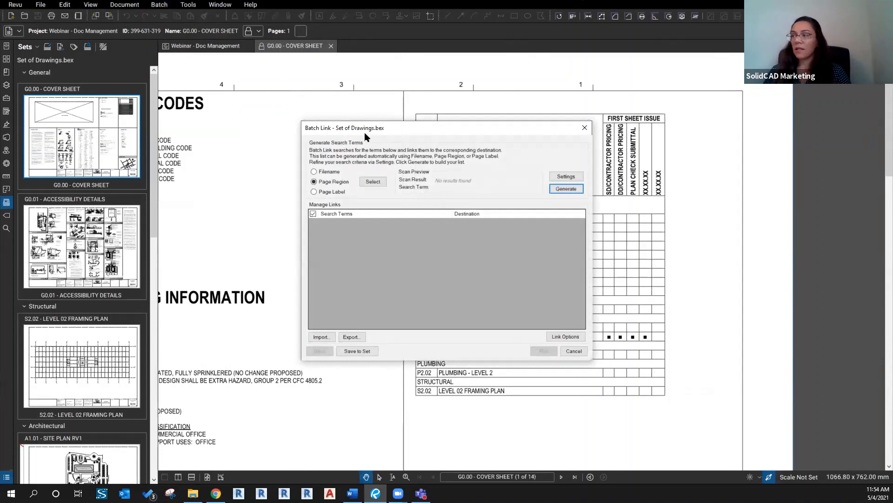
left_click_drag(364, 133, 315, 134)
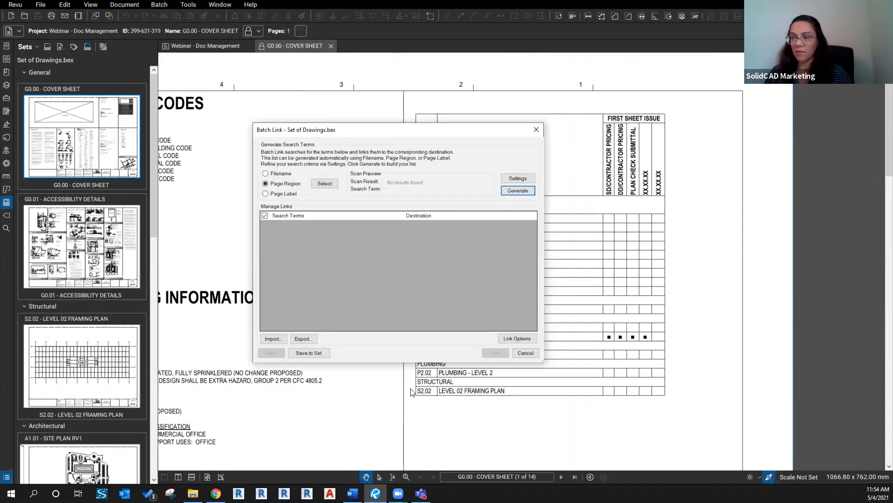
left_click(323, 182)
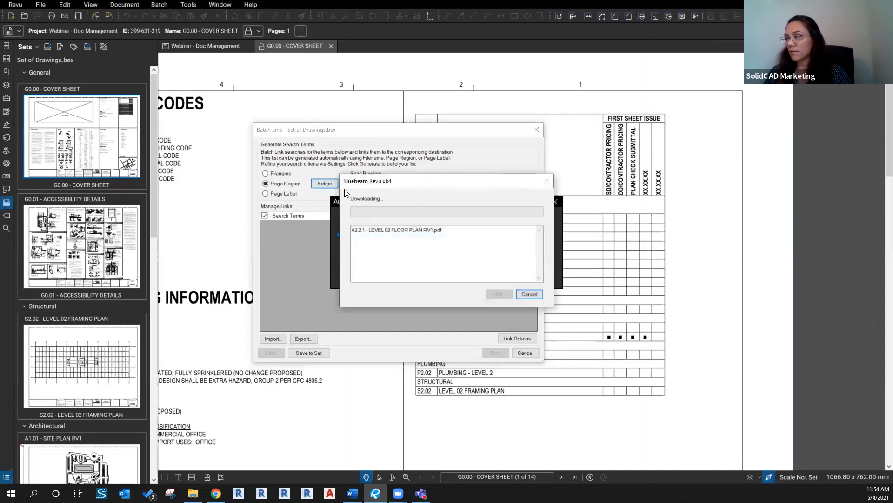
scroll(629, 316, "down", 10)
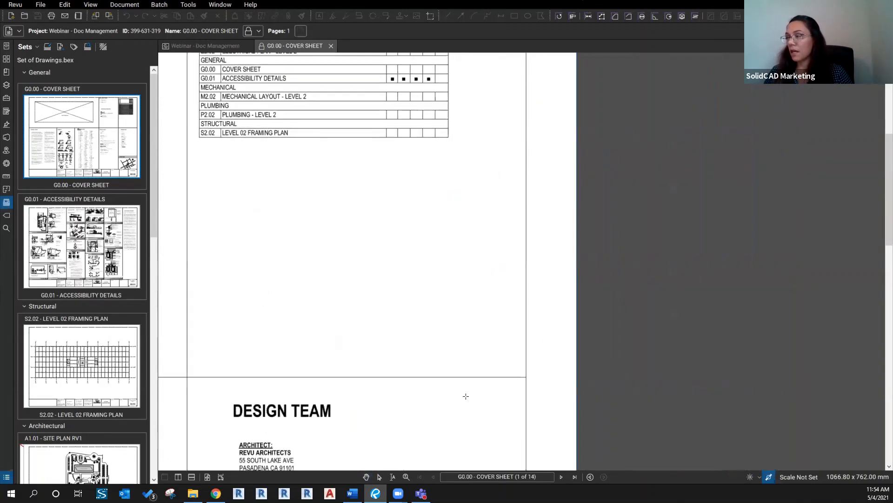
scroll(465, 237, "down", 10)
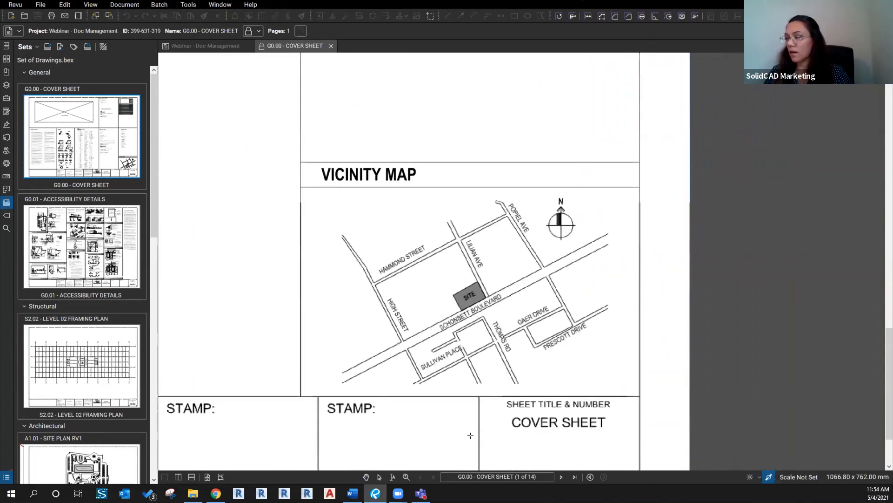
left_click_drag(397, 231, 558, 278)
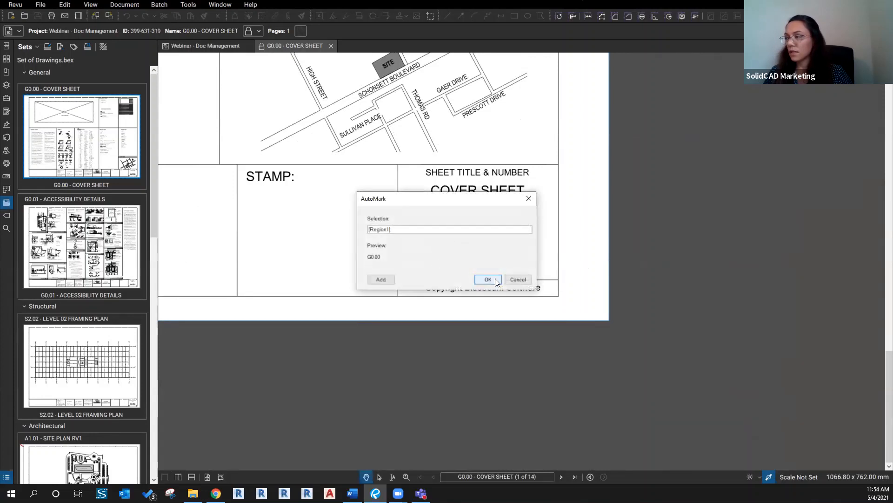
left_click(495, 278)
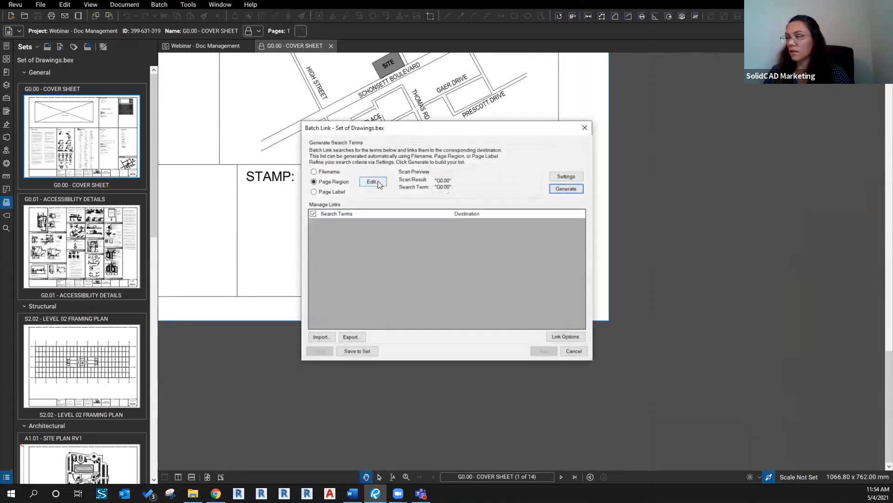
Generate the batch link search terms from the page region, run the linking on all listed sheets and finish it
left_click(569, 188)
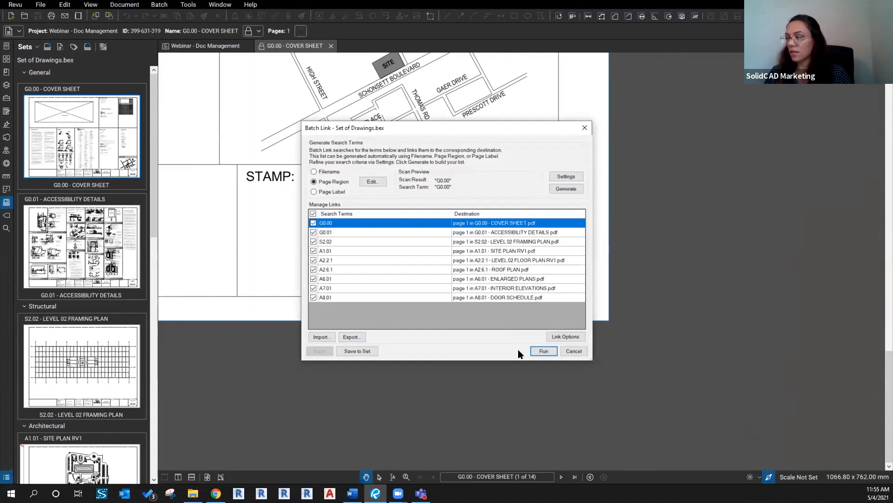
left_click(542, 351)
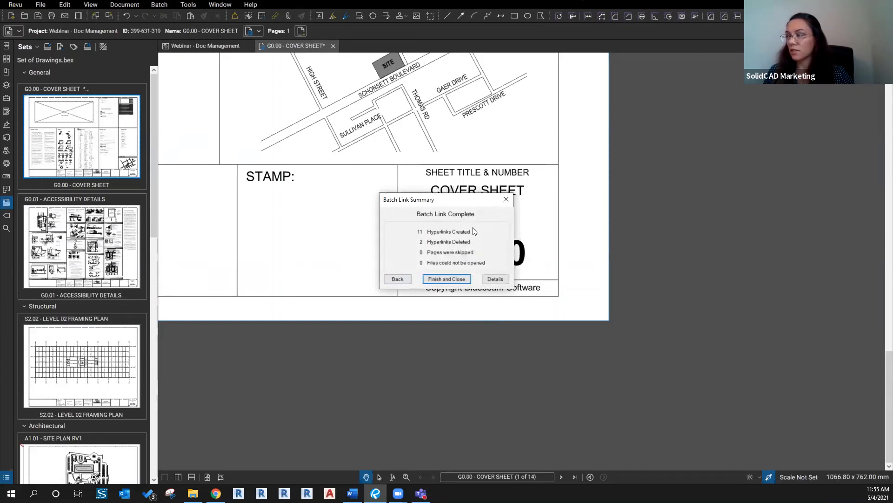
left_click(443, 279)
Test the A1.01 hyperlink in the cover sheet's sheet index by following it to the site plan
scroll(488, 319, "down", 2)
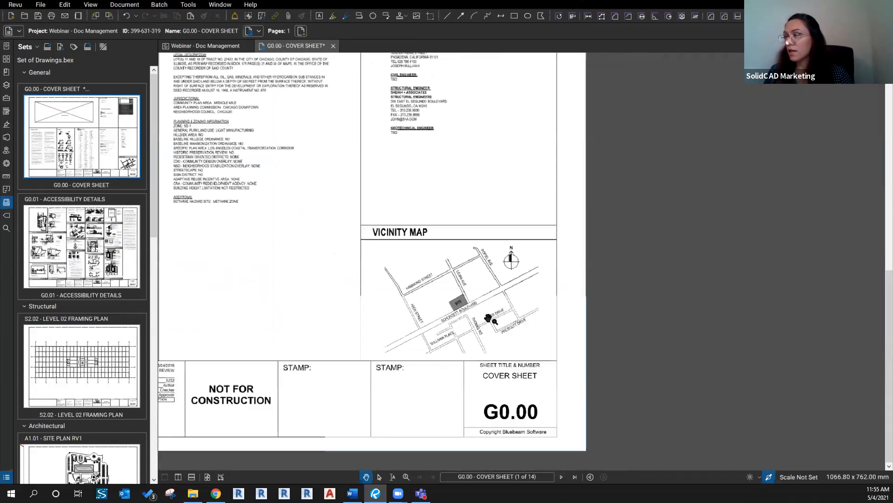
scroll(488, 319, "down", 3)
scroll(434, 205, "up", 5)
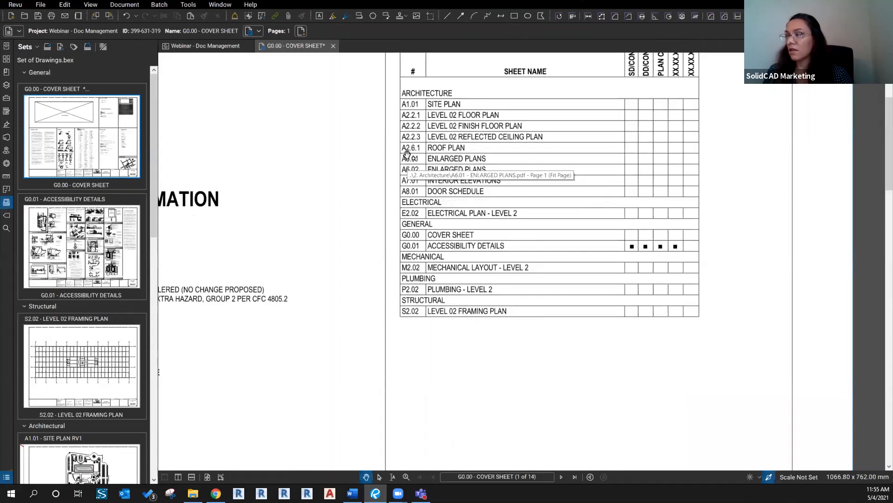
left_click(411, 105)
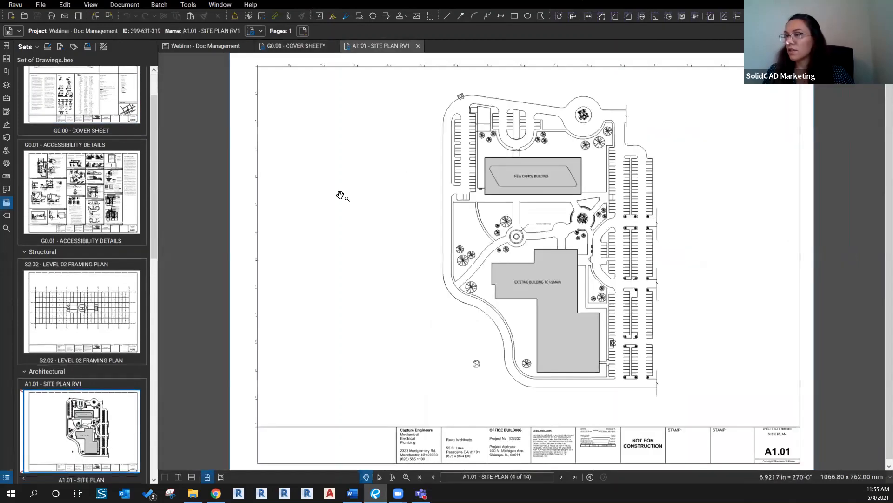
left_click(348, 49)
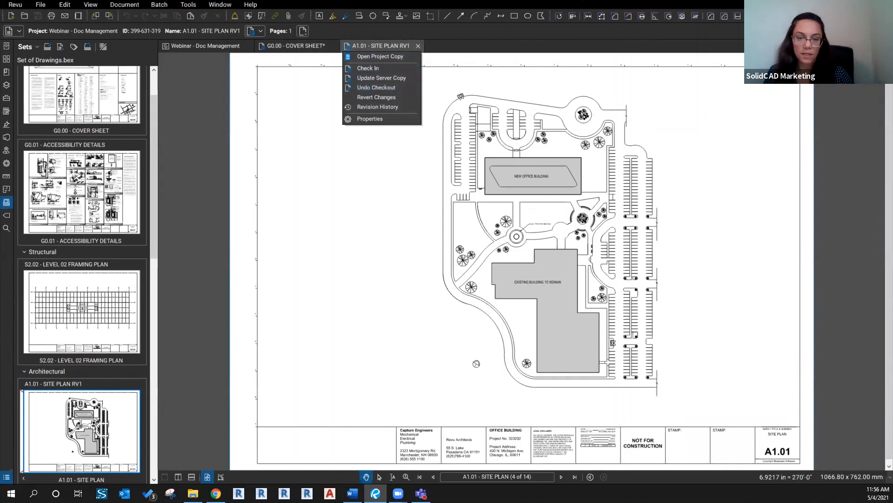
key("alt+Tab")
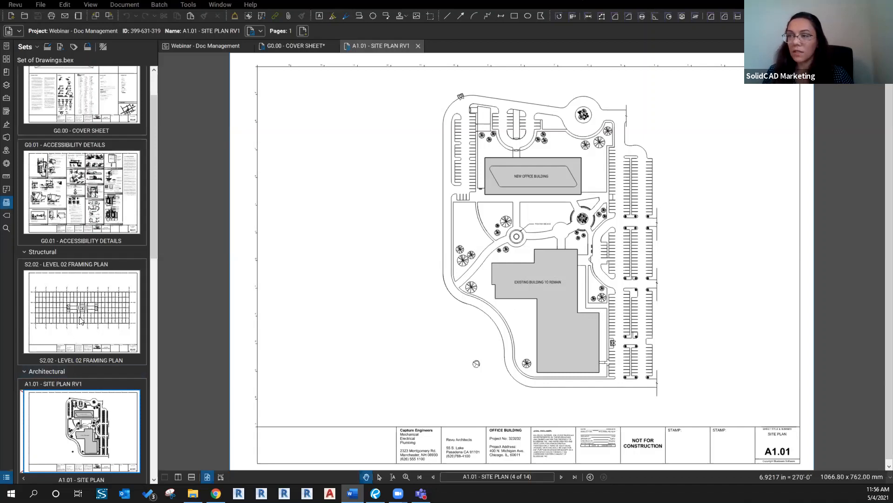
Open A6.01 - ENLARGED PLANS from the set and follow the A7.01 link in its interior elevation marker
left_click(70, 180)
left_click(73, 429)
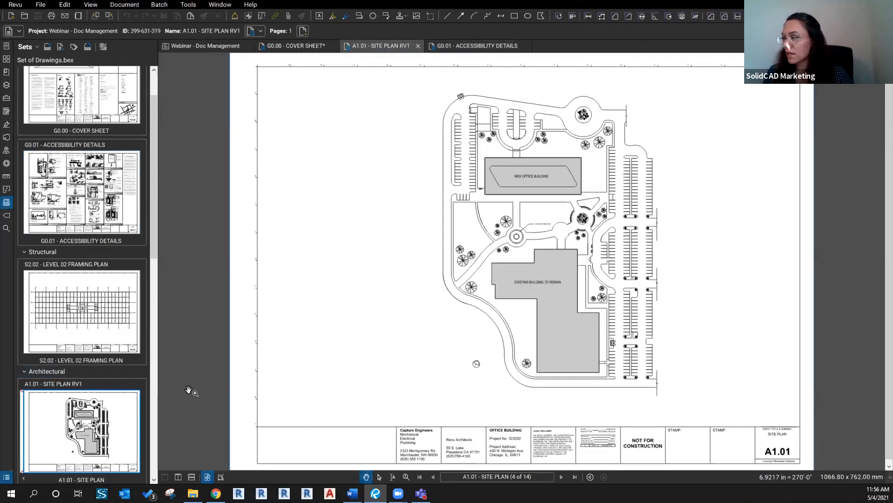
scroll(89, 220, "down", 10)
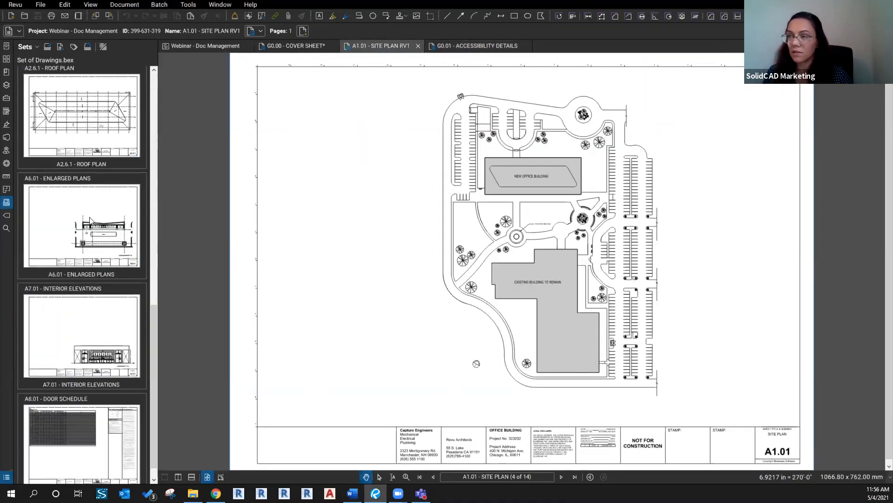
left_click(90, 220)
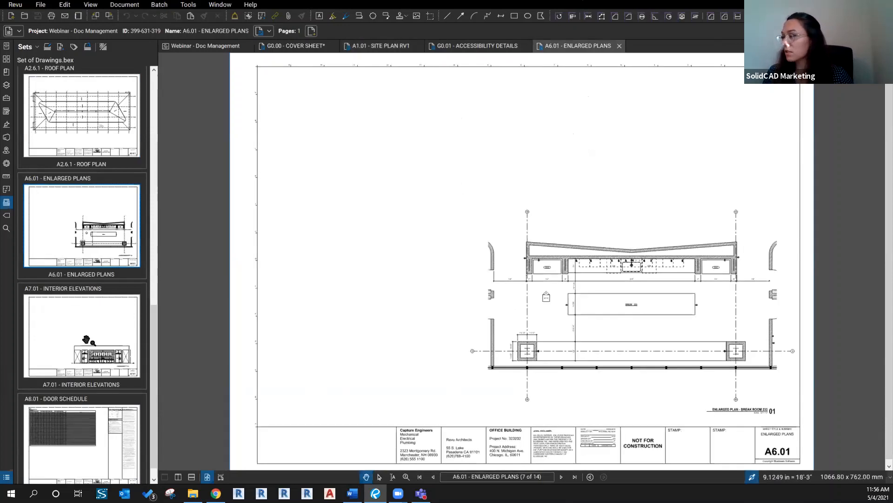
scroll(558, 303, "up", 4)
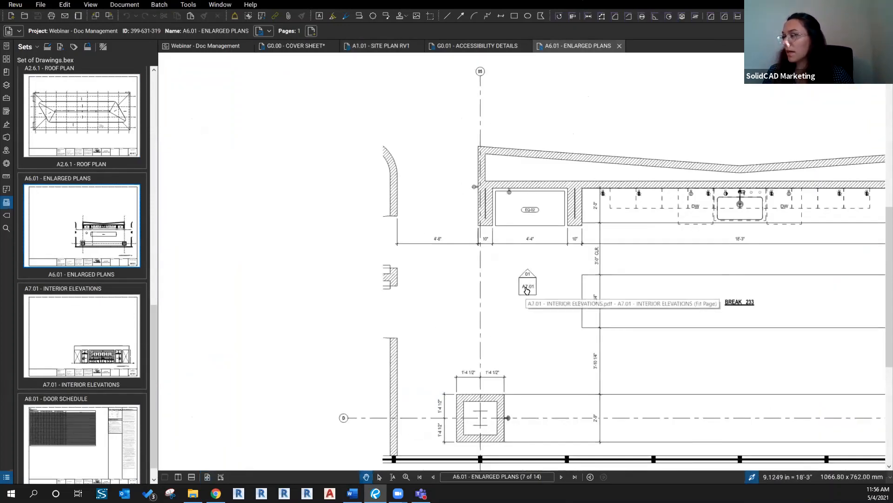
left_click(526, 291)
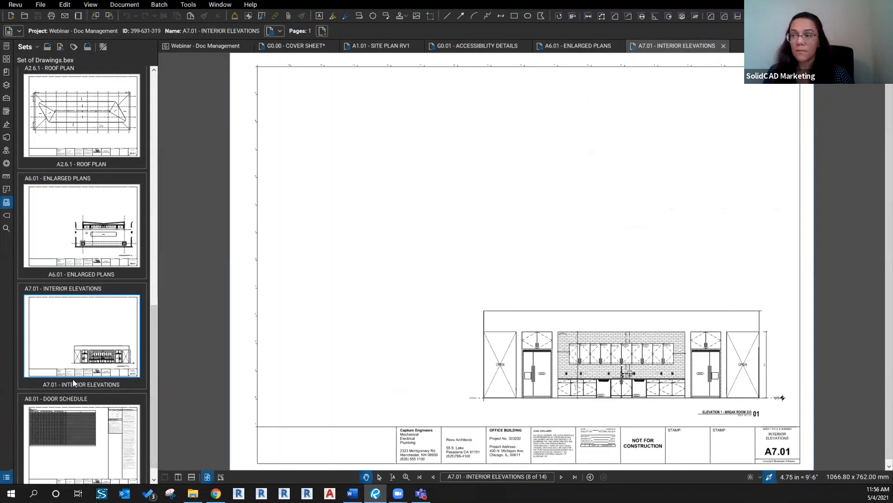
Add a text box reading "Project Execution Plan" in the empty title block cell below the General Notes on G0.00 - COVER SHEET
scroll(73, 379, "up", 10)
left_click(91, 142)
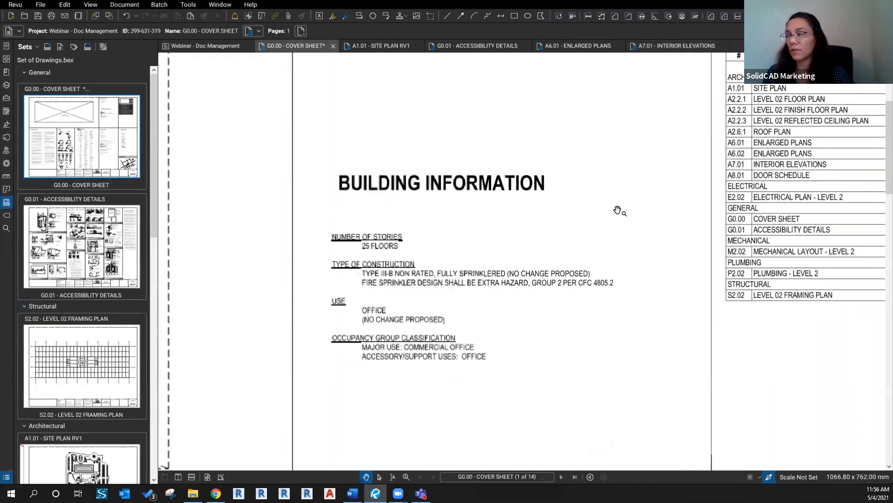
scroll(618, 210, "down", 5)
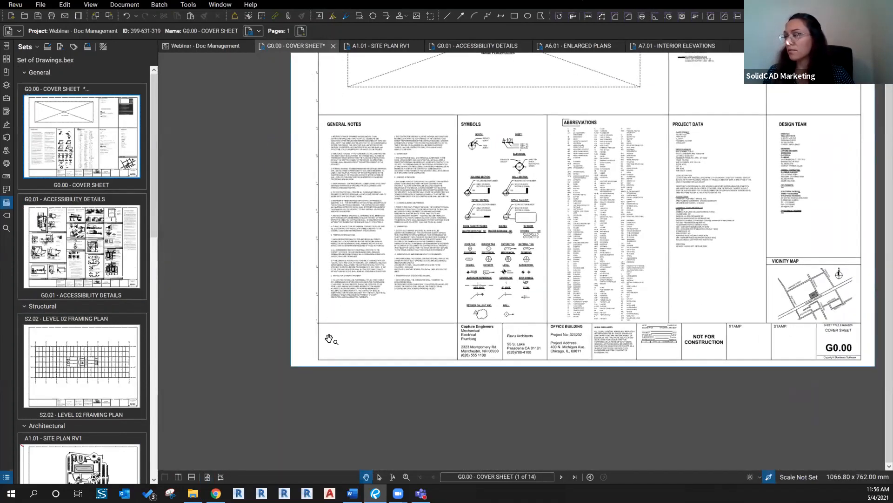
left_click_drag(354, 282, 329, 329)
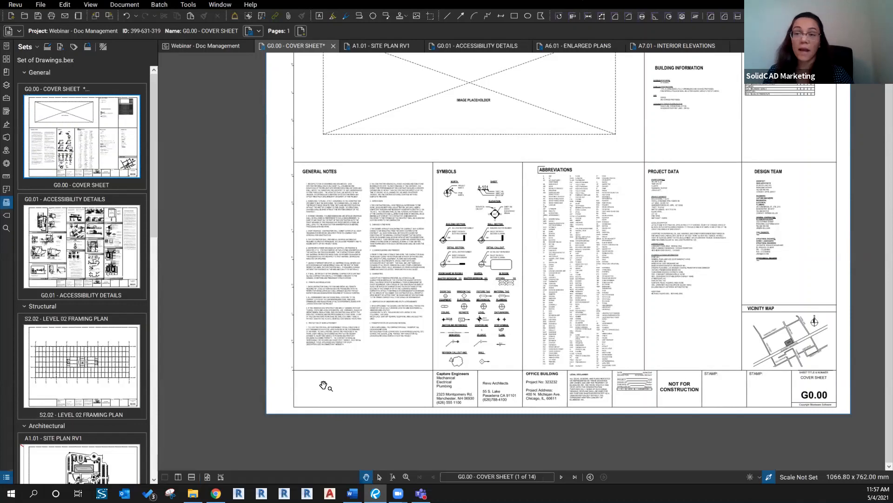
scroll(297, 390, "up", 2)
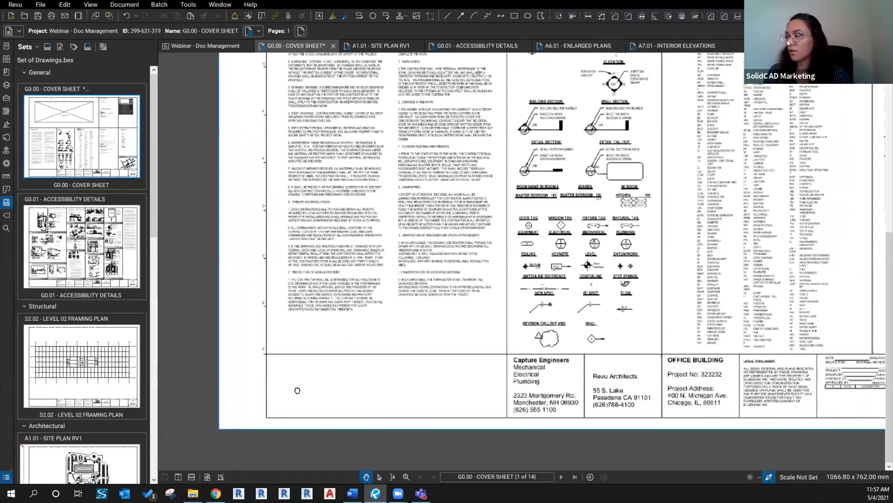
scroll(297, 390, "up", 1)
left_click_drag(299, 390, 303, 386)
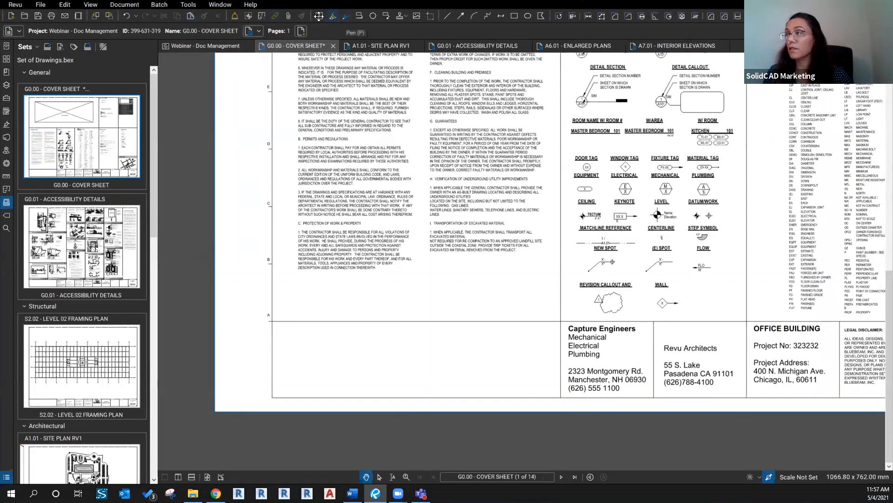
key("t")
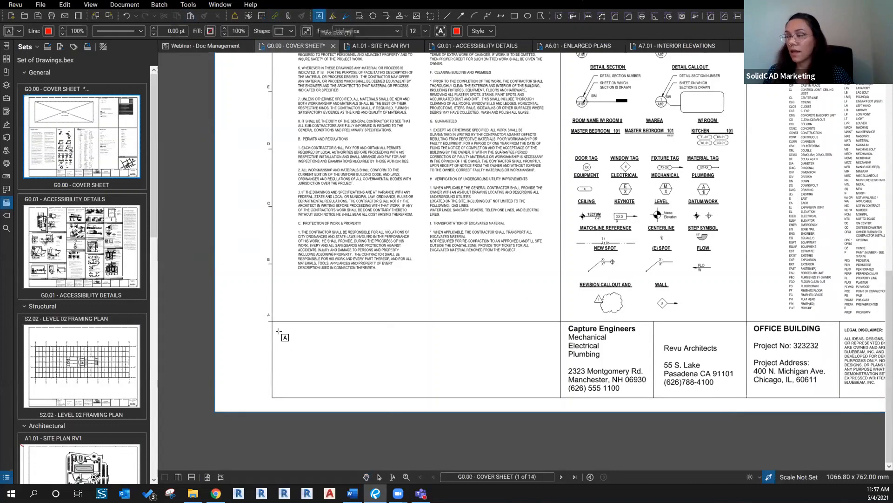
left_click_drag(277, 327, 475, 355)
key("Escape")
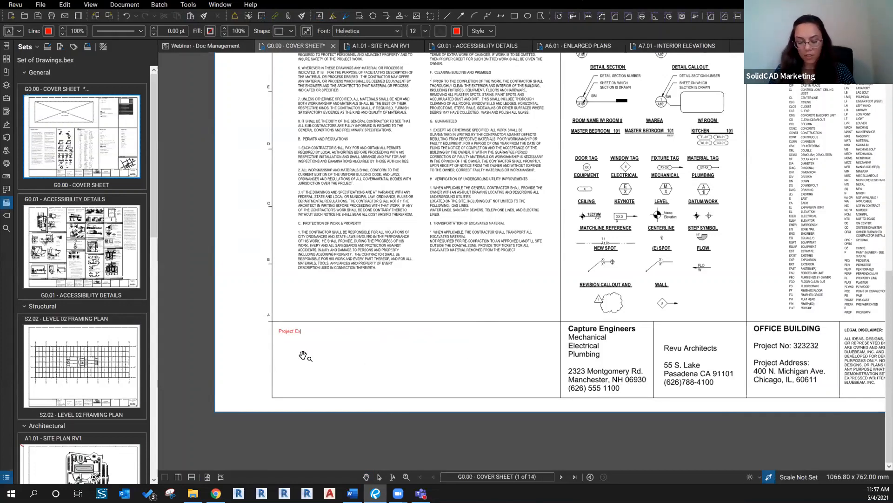
type("tion Plan")
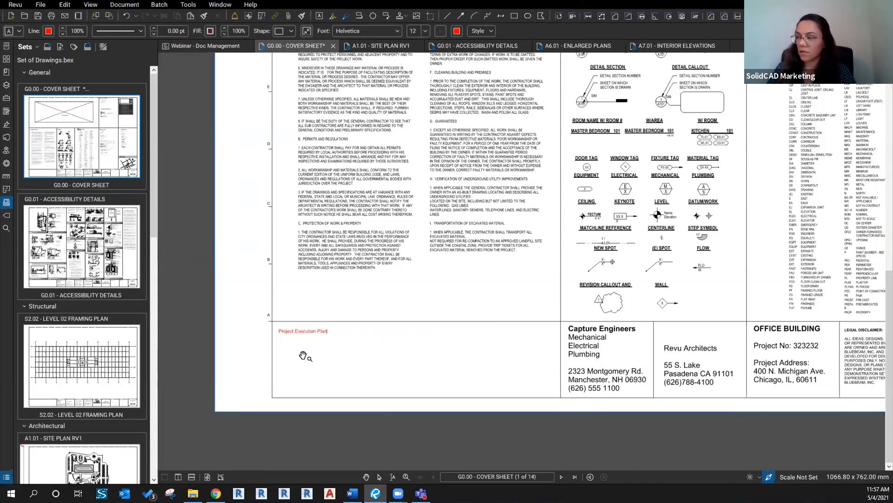
scroll(296, 336, "up", 1)
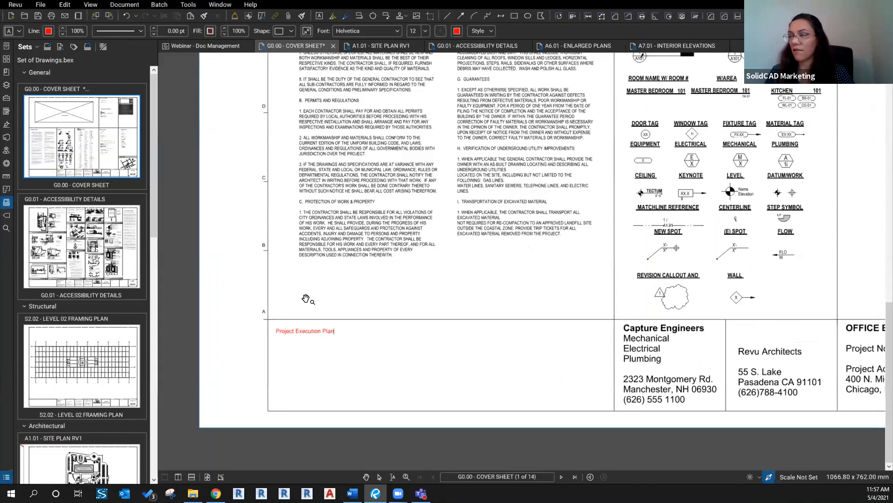
key("Escape")
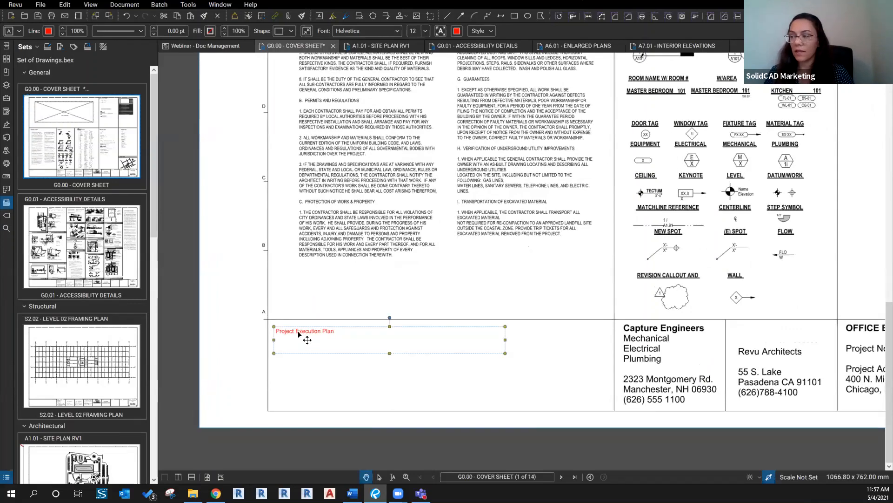
Link the "Project Execution Plan" text box to open ABC - Project Execution Plan.docx from the project's 1.2 Revit Project Standards (PEP) folder
right_click(308, 339)
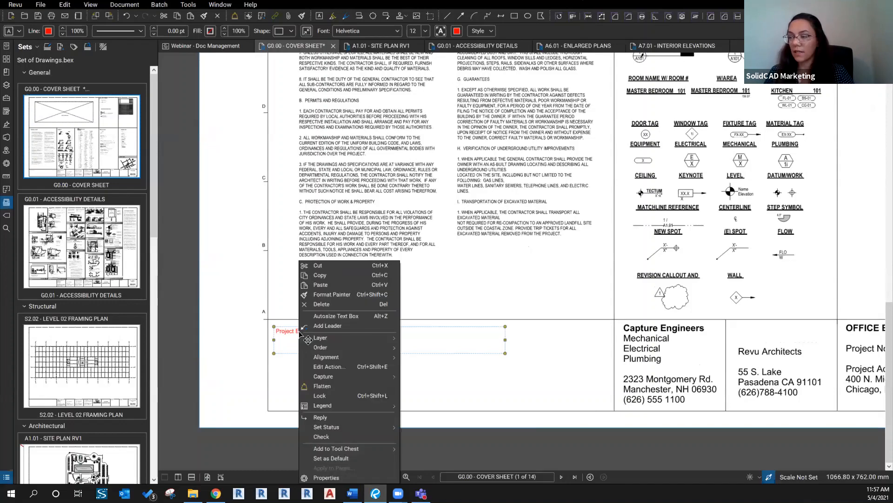
left_click(329, 367)
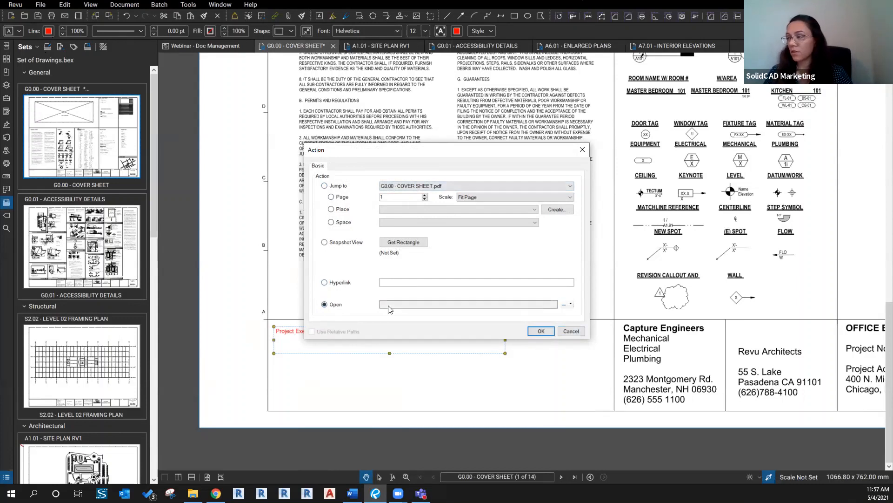
left_click(570, 305)
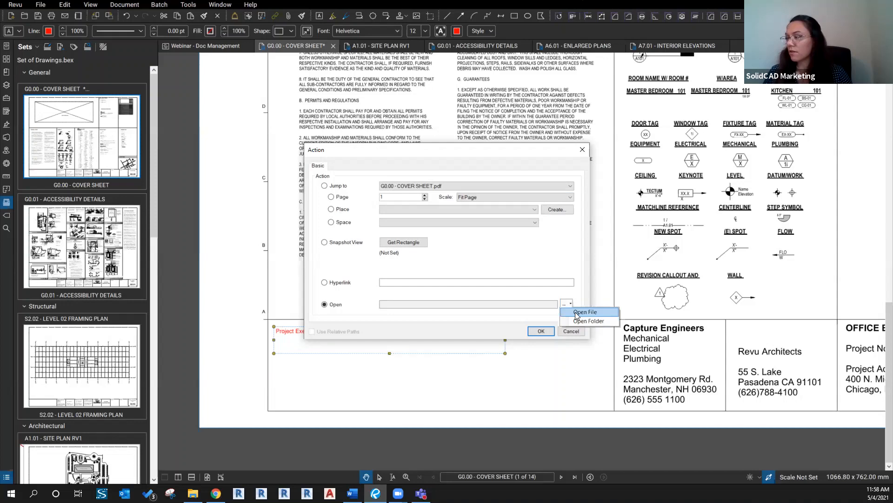
left_click(575, 312)
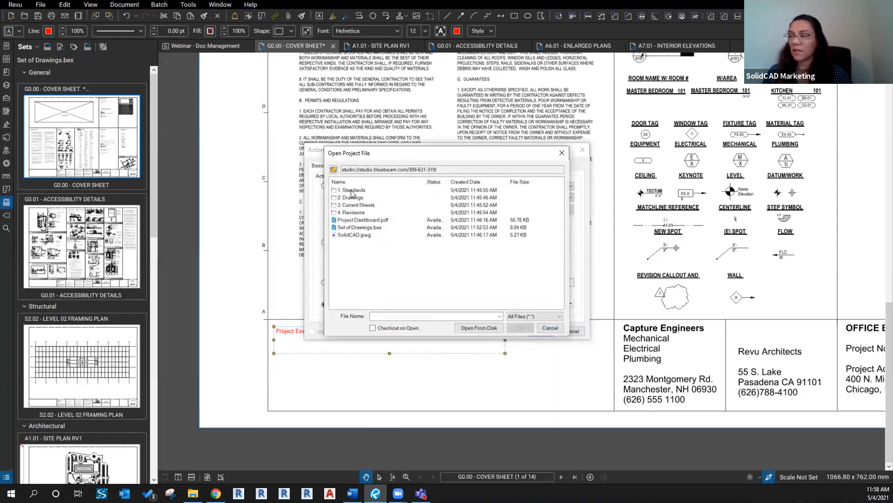
double_click(352, 191)
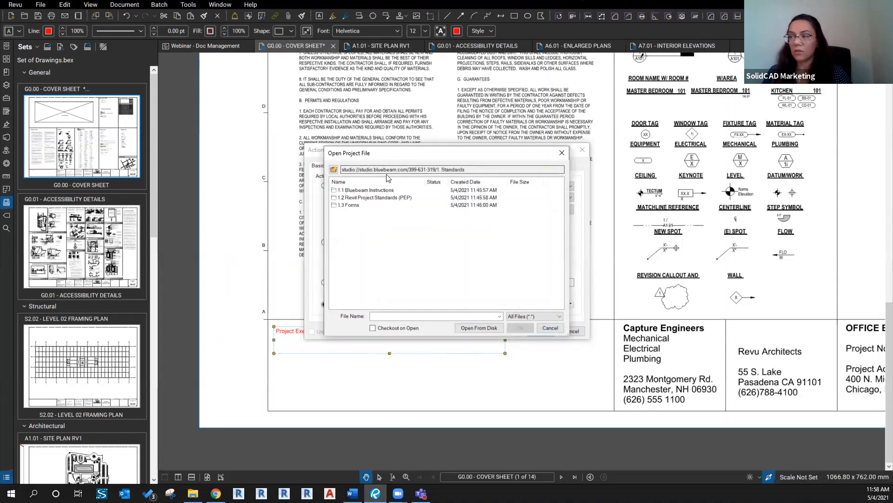
double_click(376, 199)
left_click(347, 192)
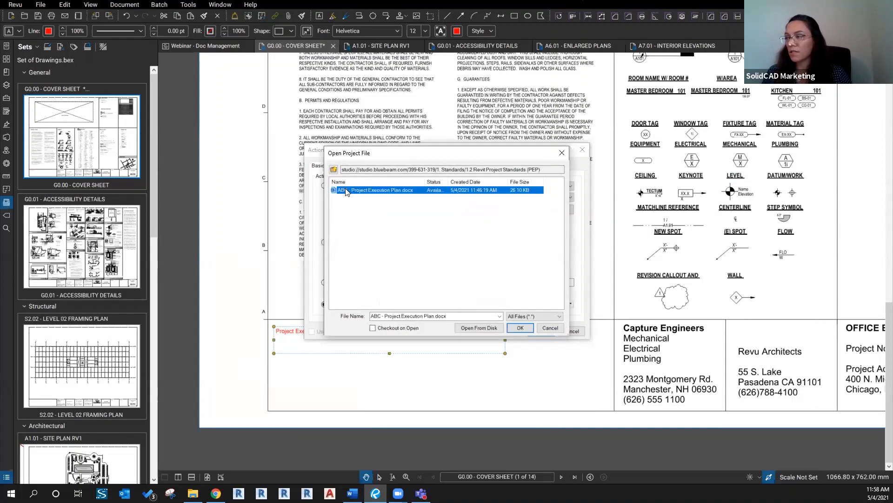
left_click(517, 329)
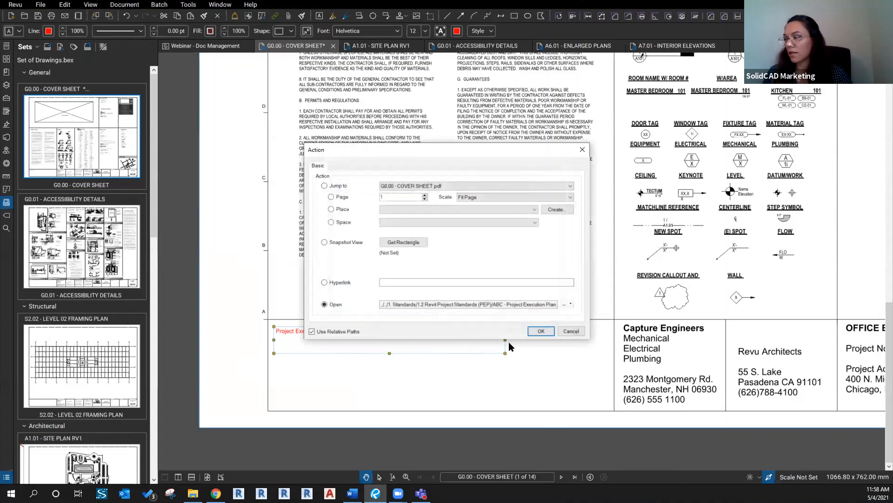
left_click(541, 331)
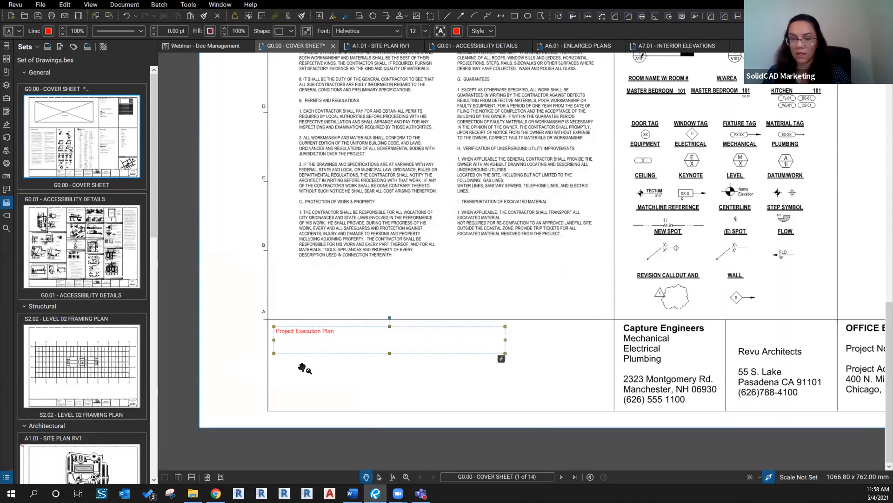
Flatten the "Project Execution Plan" text box, follow its link to the Word document and close that document
right_click(307, 334)
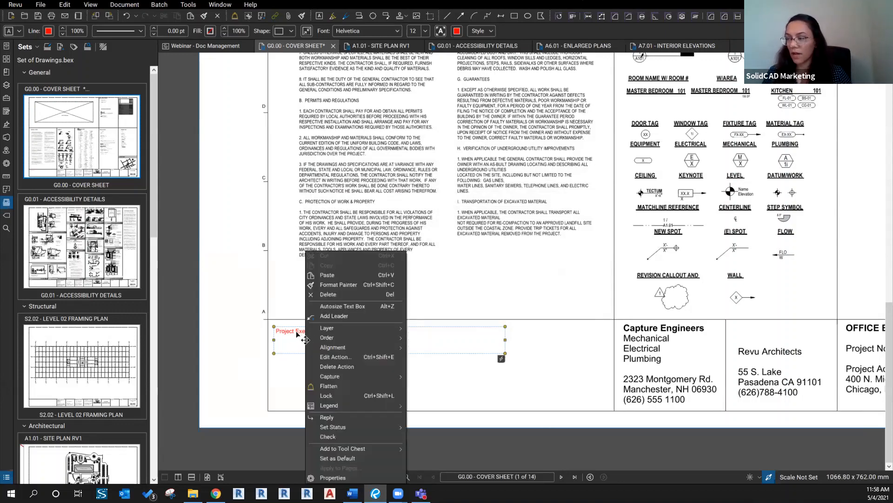
left_click(333, 387)
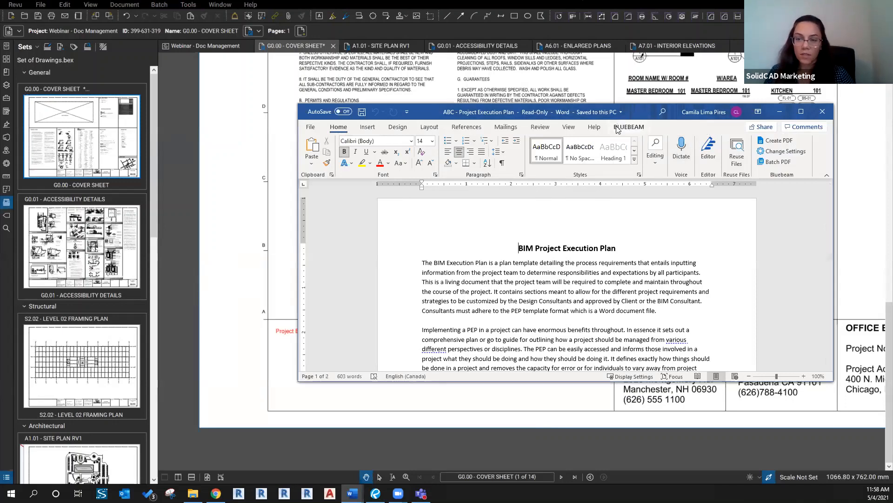
left_click(822, 113)
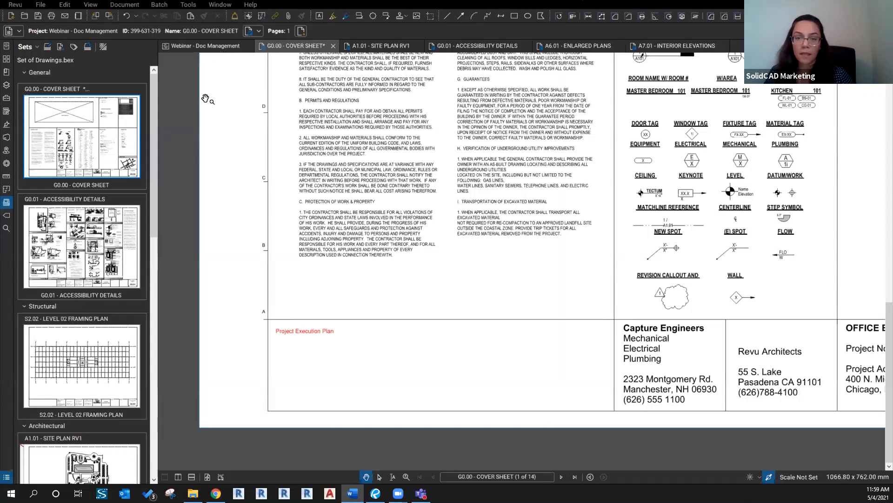
Check in all pending drawings, G0.00 through A8.01, to the Webinar - Doc Management project and save the set
left_click(193, 46)
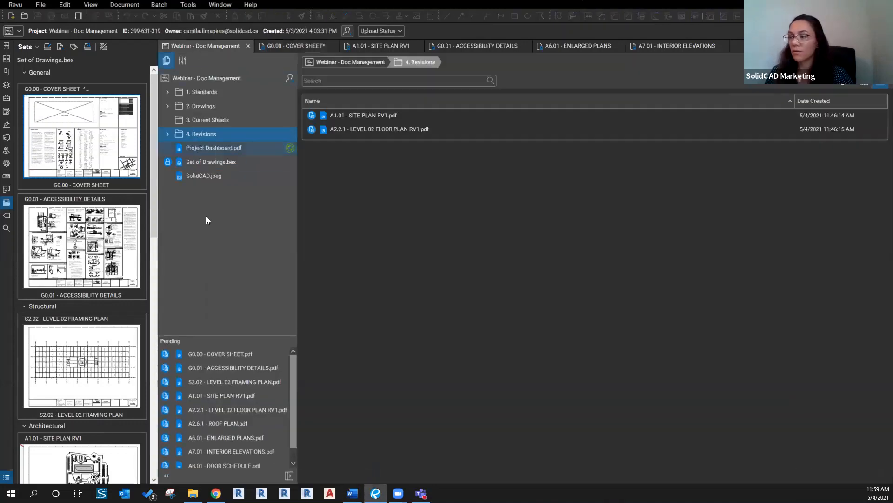
left_click(225, 356)
left_click(208, 440, "ctrl")
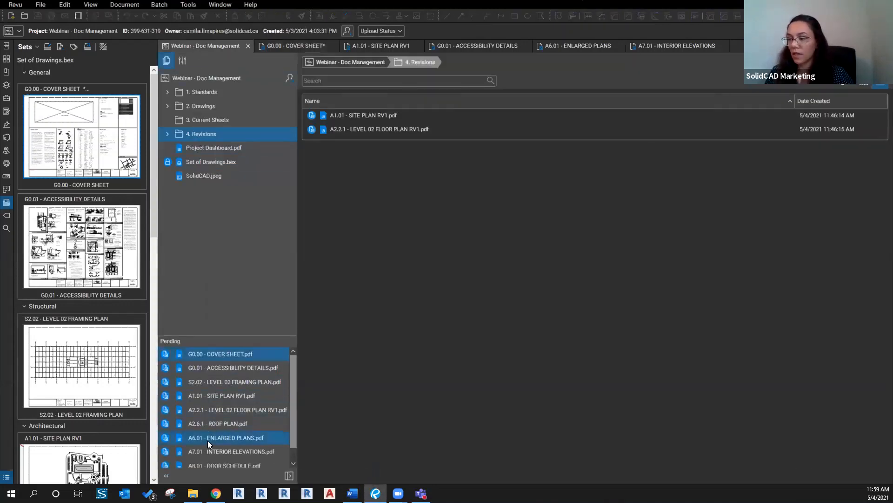
left_click(208, 424, "ctrl")
left_click(208, 409, "ctrl")
left_click(207, 395, "ctrl")
left_click(209, 382, "ctrl")
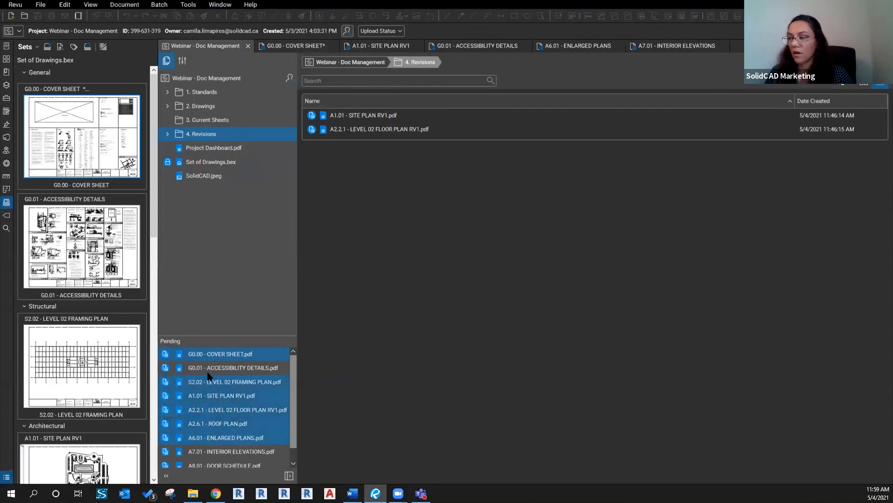
left_click(211, 367, "ctrl")
left_click(204, 463, "ctrl")
left_click(205, 439, "ctrl")
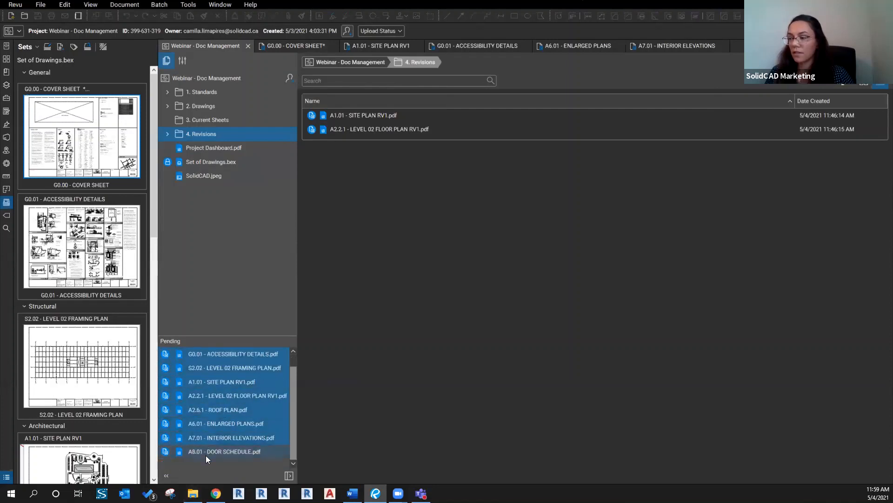
right_click(206, 428)
left_click(279, 460)
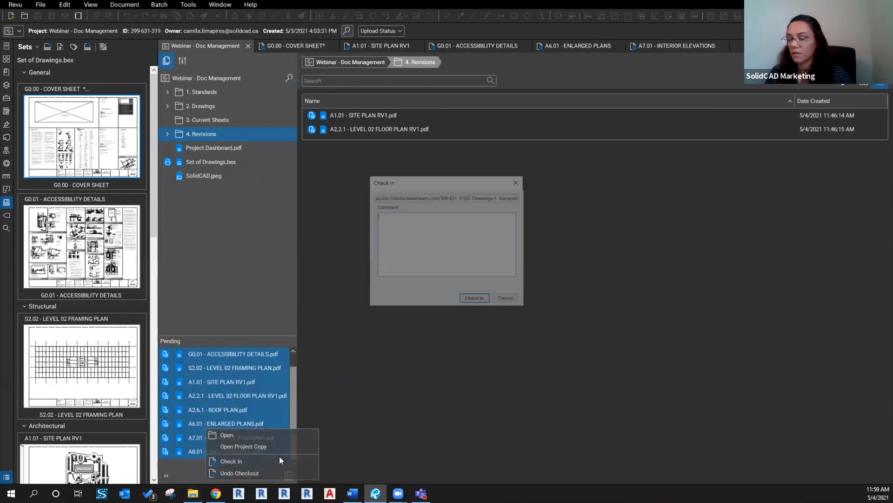
left_click(475, 299)
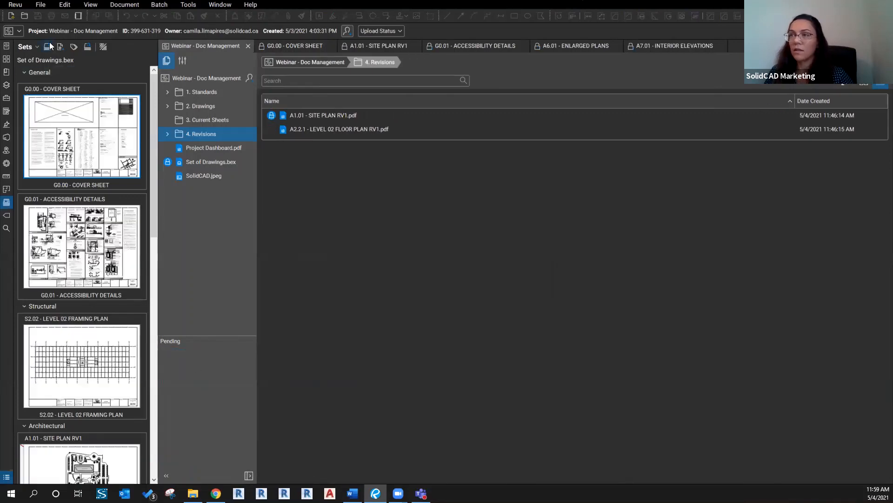
left_click(23, 46)
left_click(35, 90)
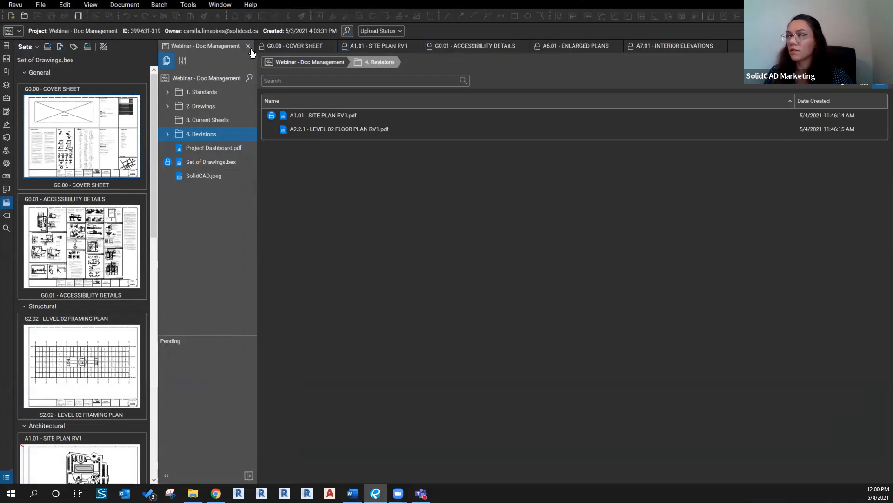
Publish the set as a combined PDF named "Set of Drawings - Combined" in the Bluebeam File Structure - Webinar folder, adding the open set
left_click(32, 45)
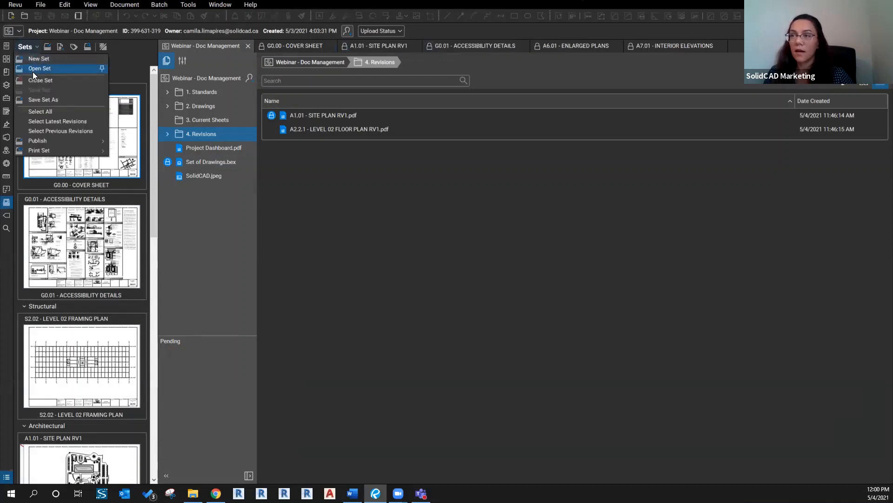
mouse_move(38, 144)
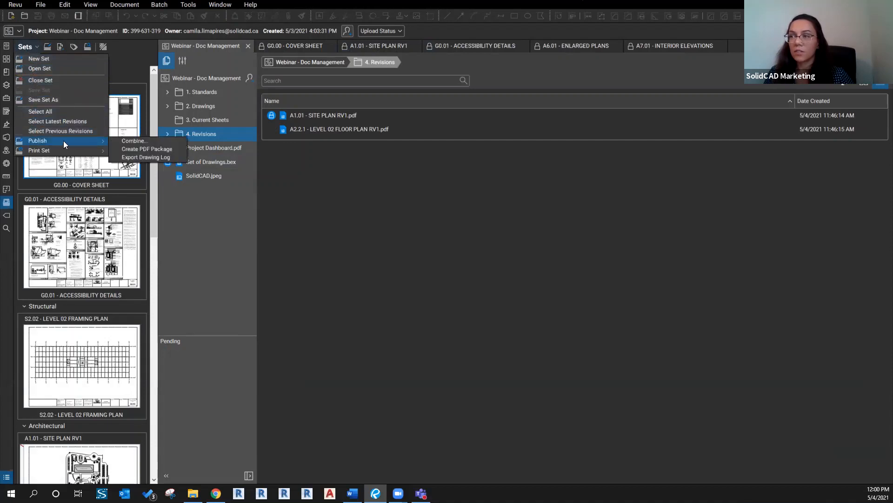
left_click(144, 143)
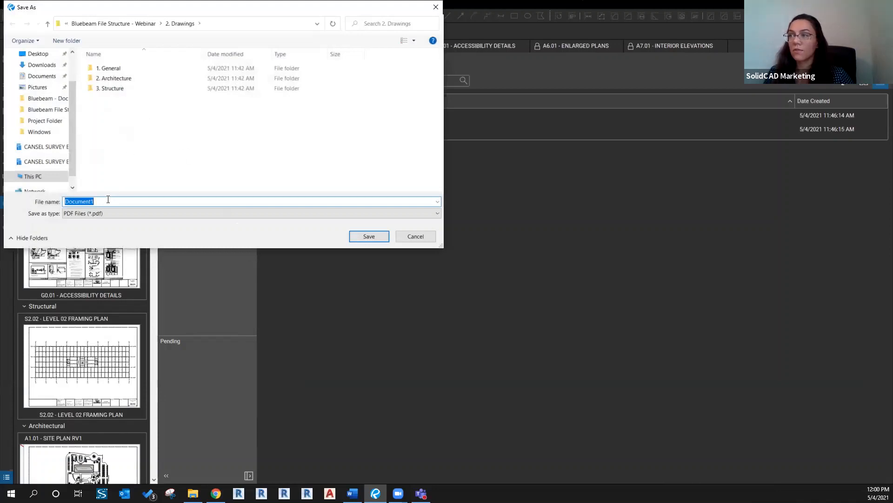
left_click(125, 23)
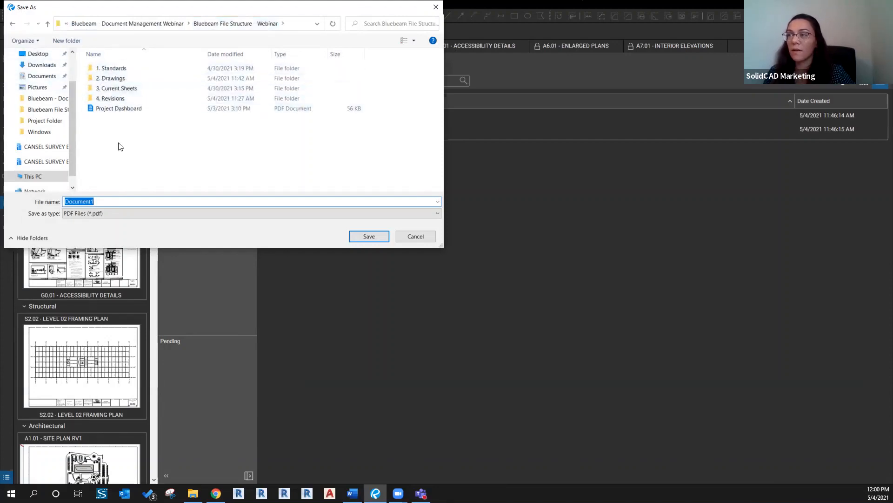
left_click_drag(95, 201, 51, 199)
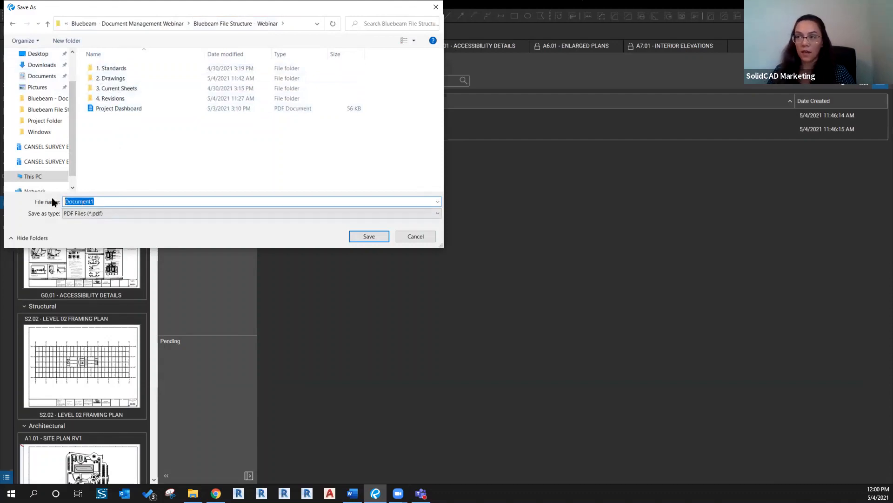
type("Se")
key("BackSpace")
key("BackSpace")
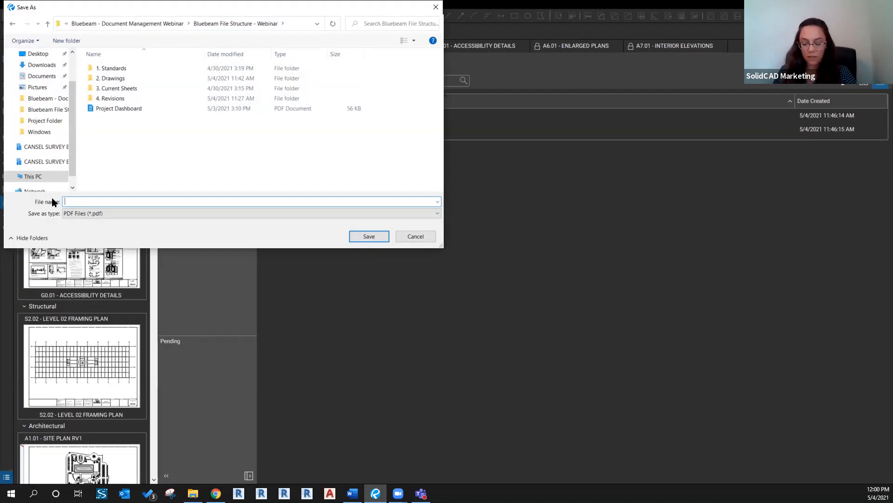
type("Set O")
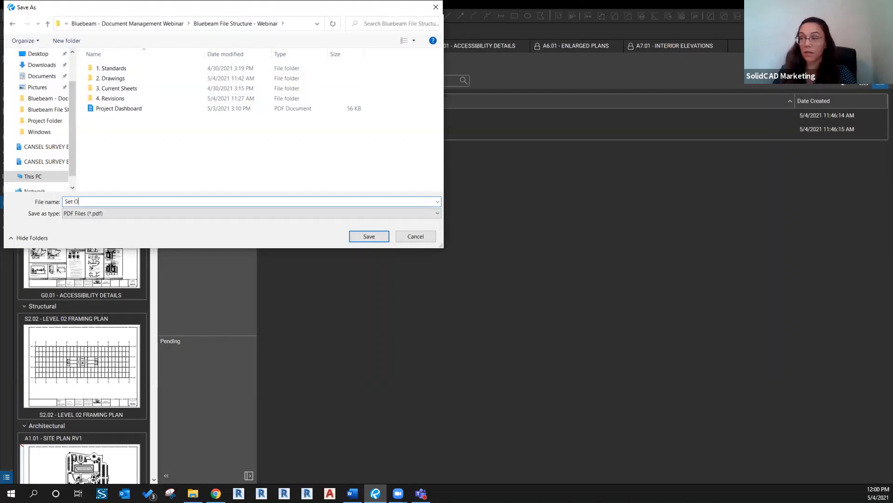
type("of Dra")
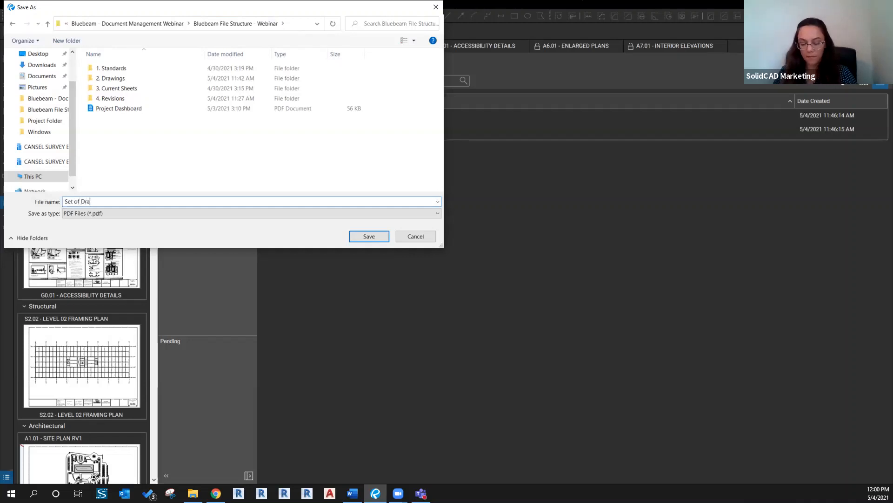
type("wings - Co")
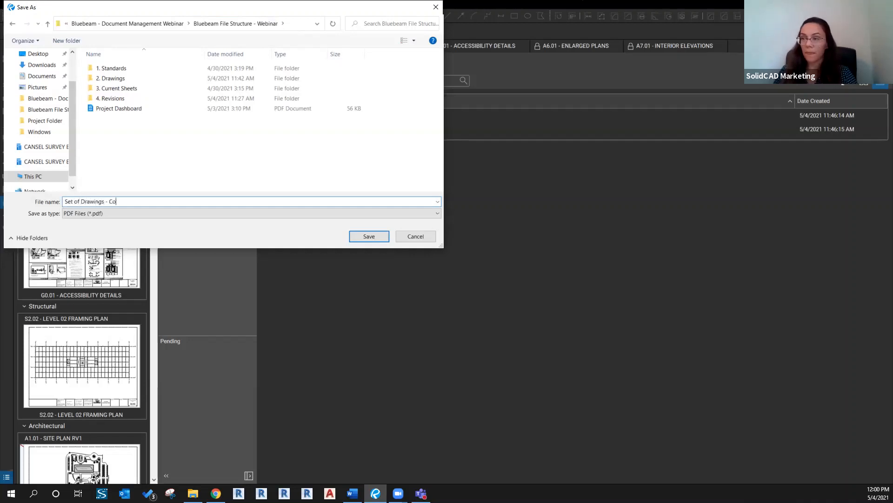
type("mbined")
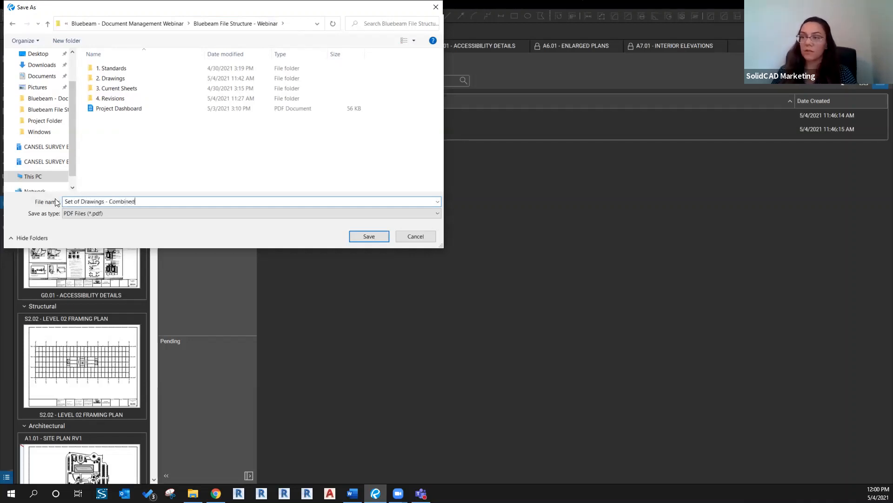
left_click(366, 235)
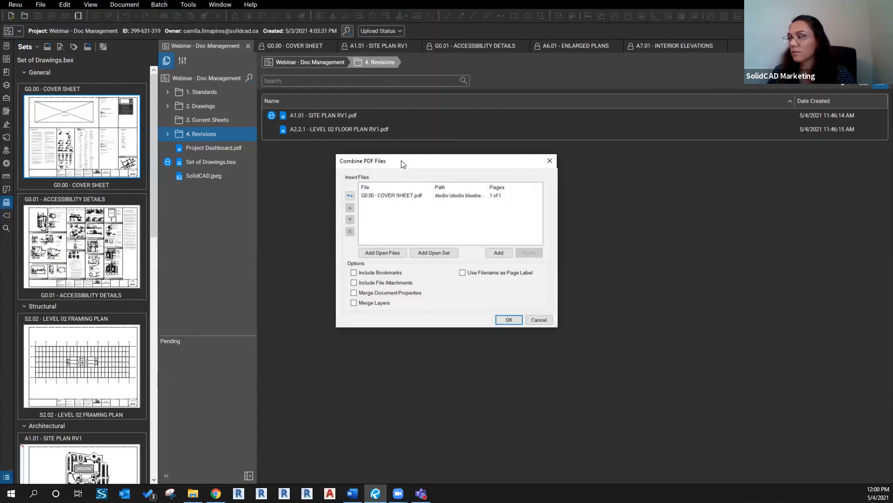
left_click(426, 252)
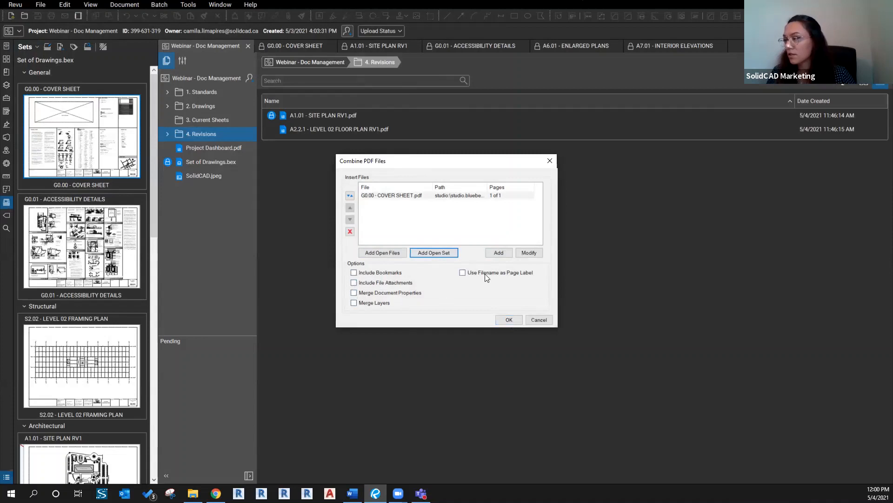
left_click(510, 319)
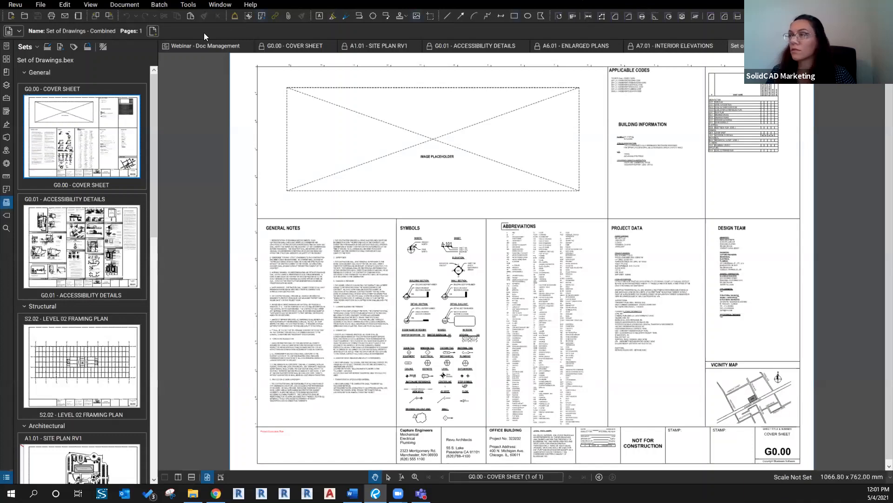
Upload Set of Drawings - Combined.pdf to the 3. Current Sheets folder of the Webinar - Doc Management project
left_click(200, 46)
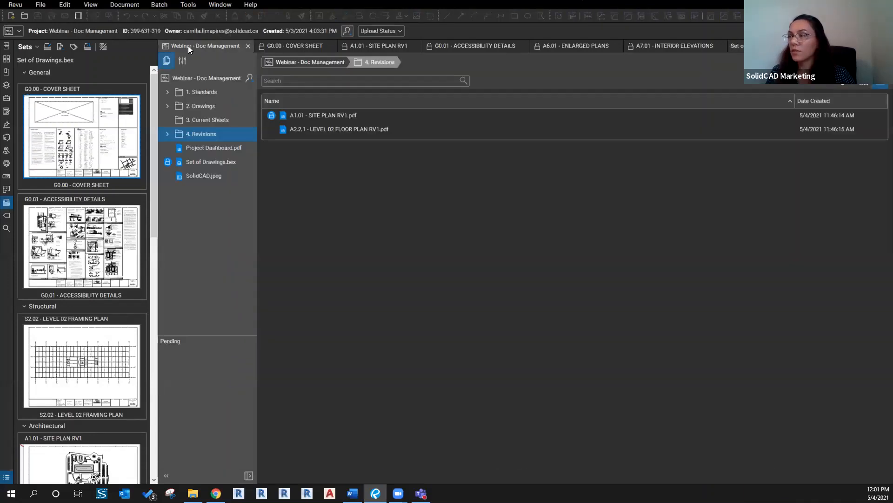
left_click(193, 119)
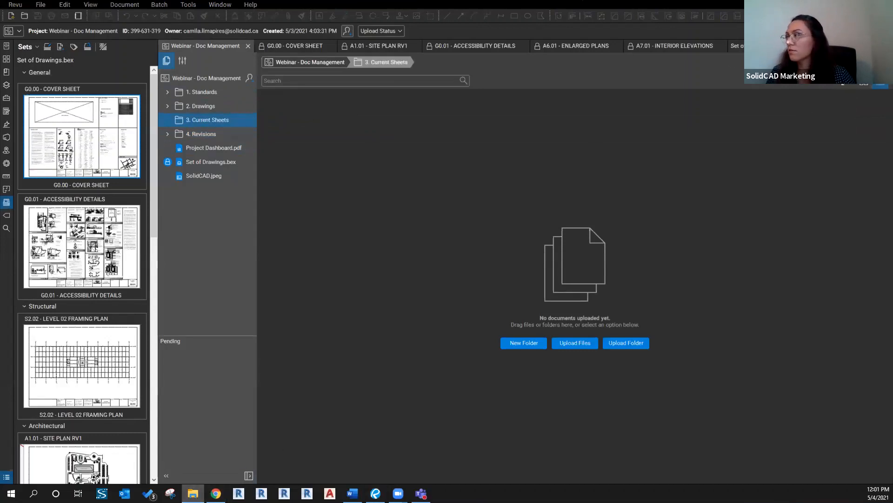
left_click(816, 46)
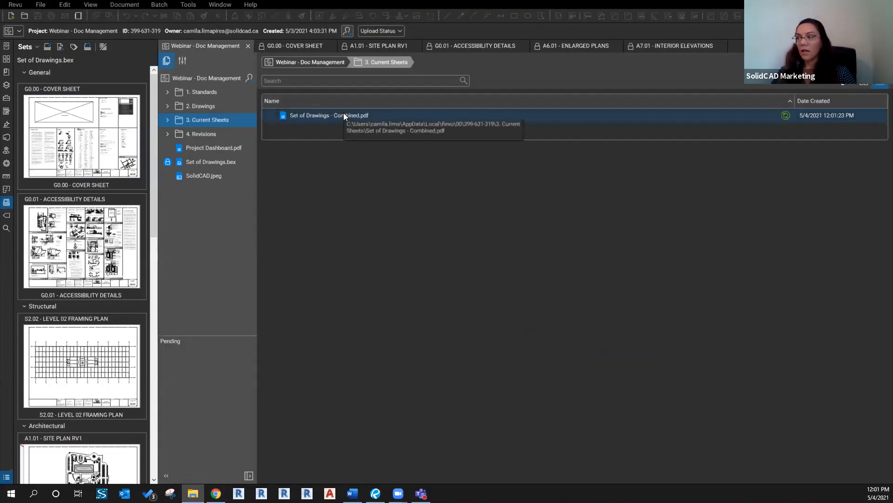
Review the revision history of Set of Drawings - Combined.pdf and close it
right_click(344, 115)
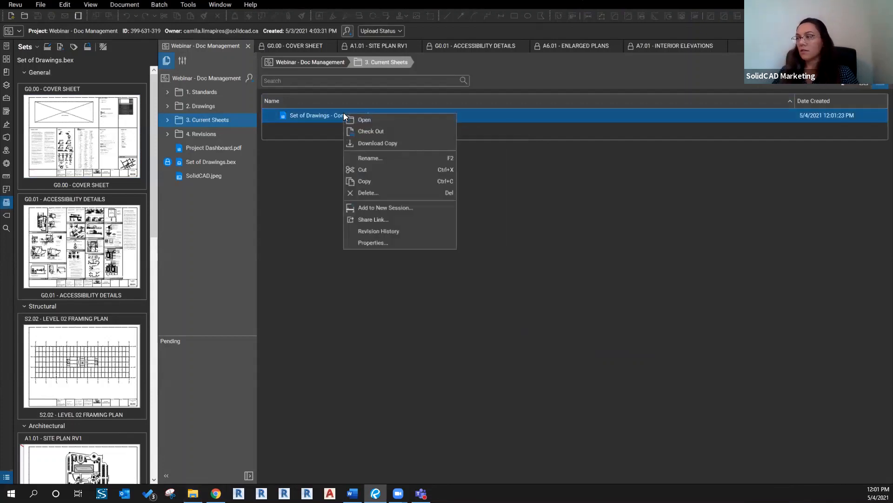
left_click(377, 231)
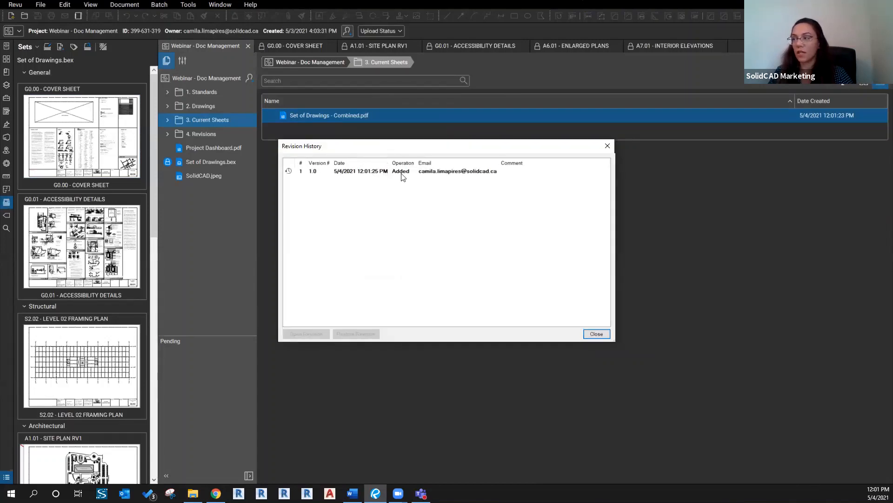
left_click(608, 147)
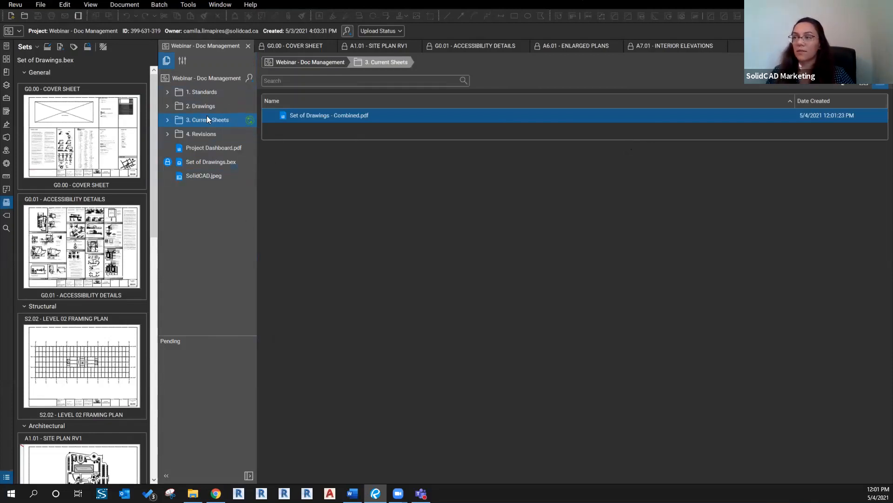
Close all open drawing sheets, from G0.00 - COVER SHEET through A7.01 - INTERIOR ELEVATIONS
left_click(412, 47)
left_click(439, 46)
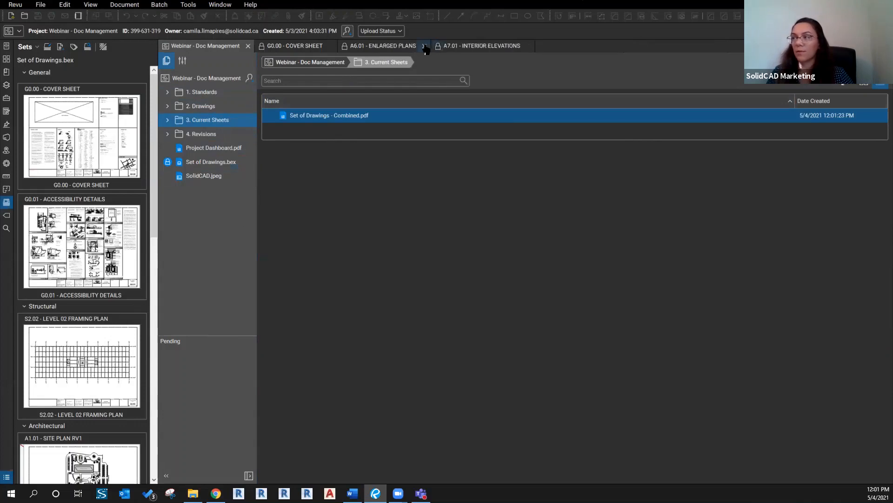
left_click(423, 46)
left_click(433, 46)
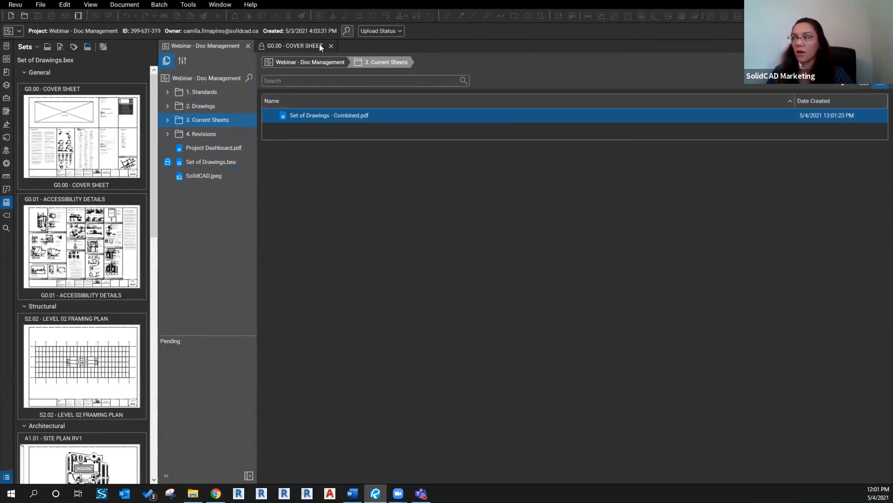
left_click(331, 46)
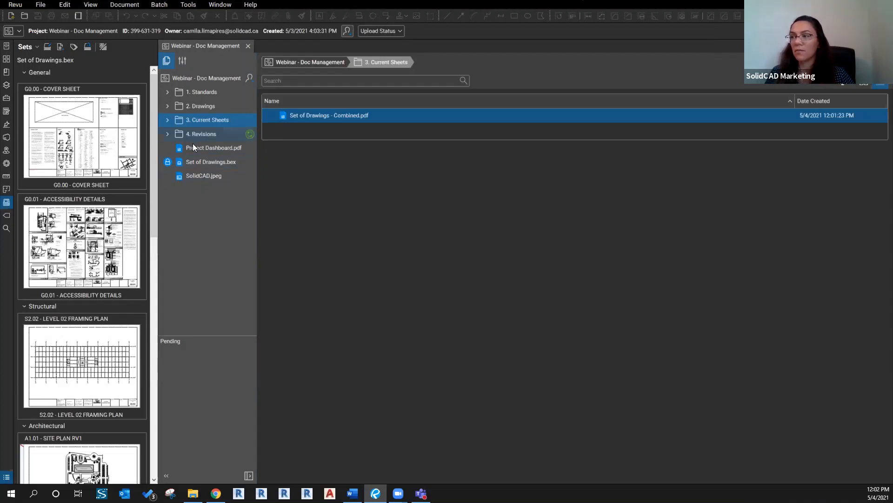
Open Project Dashboard.pdf from the project, hide the drawing sets list and show the whole page
mouse_move(195, 150)
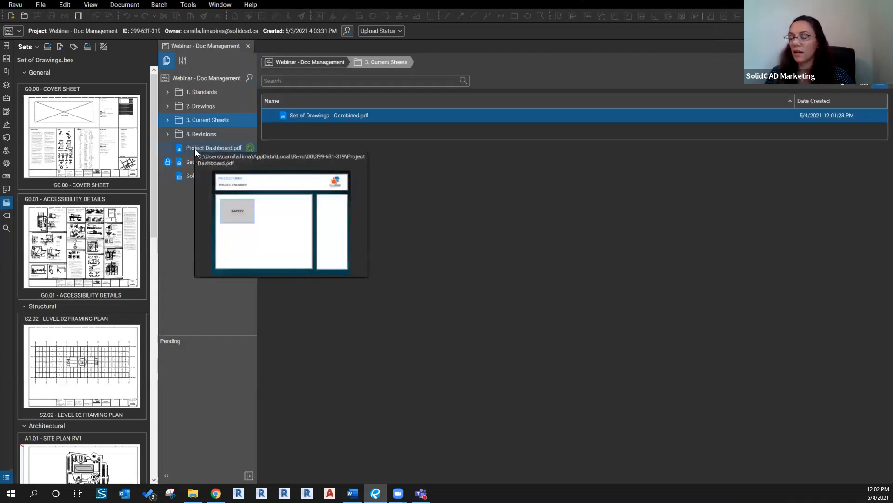
double_click(194, 148)
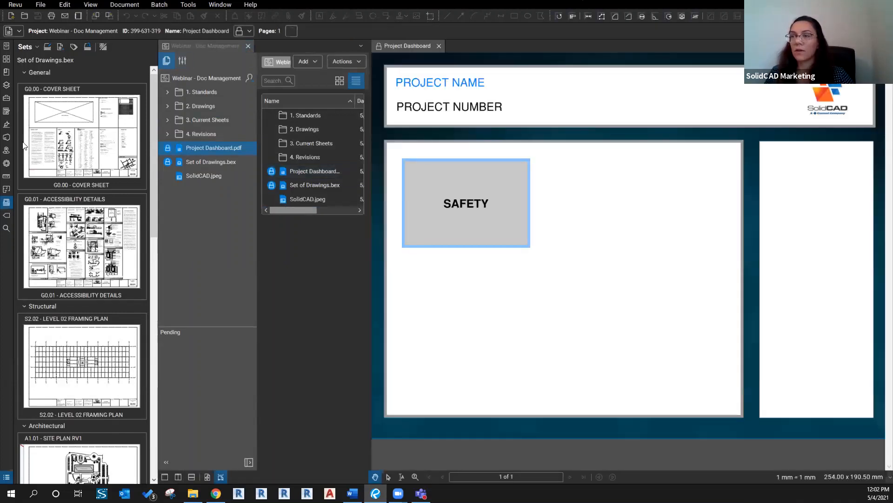
left_click(7, 203)
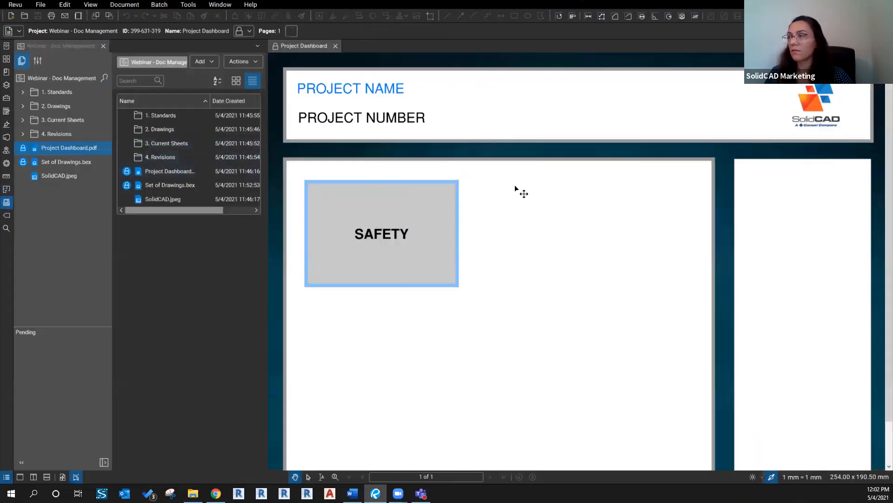
scroll(462, 291, "down", 1)
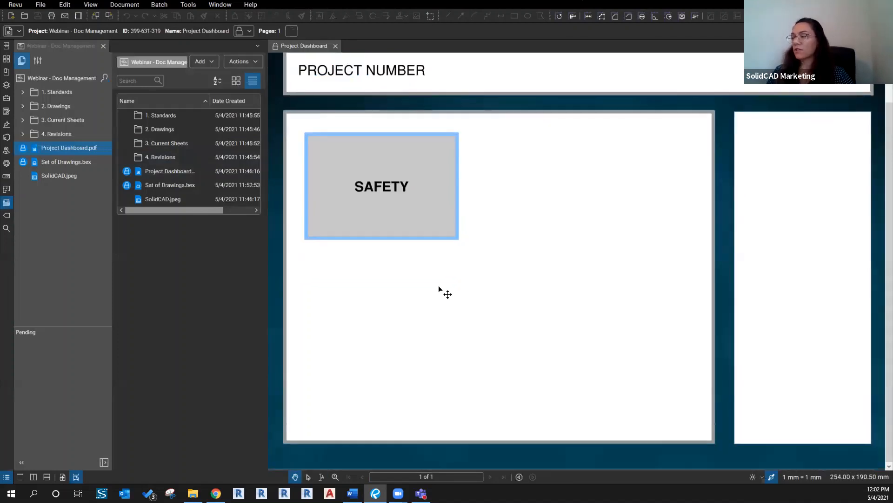
scroll(484, 296, "down", 2)
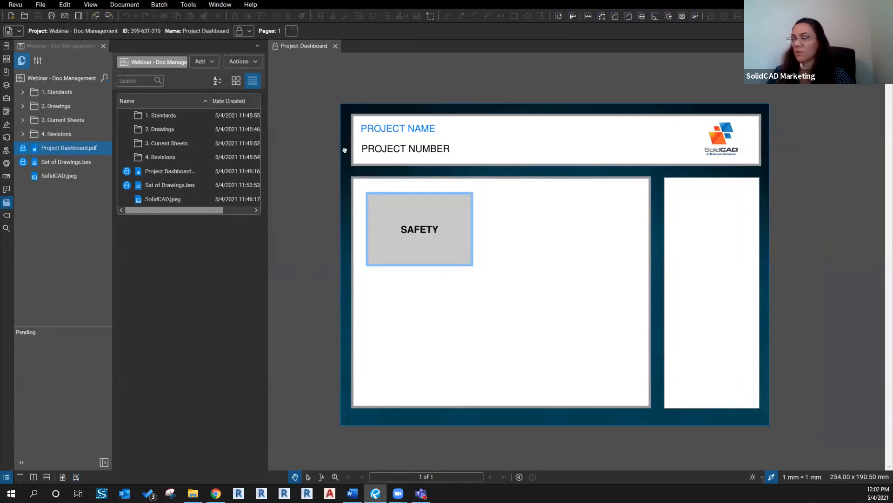
left_click(388, 116)
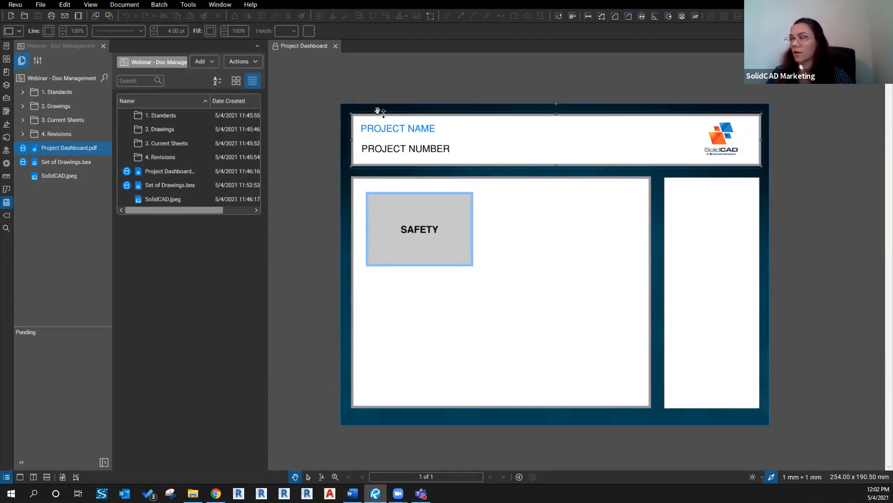
left_click(435, 223)
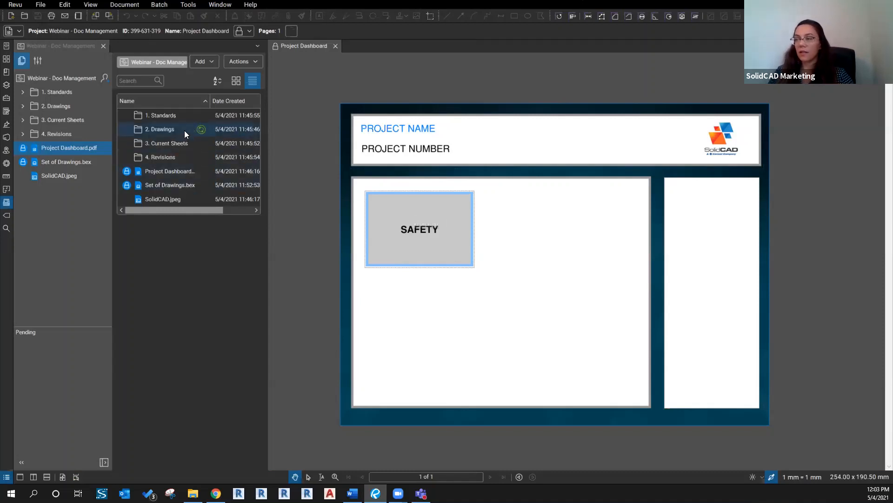
mouse_move(156, 175)
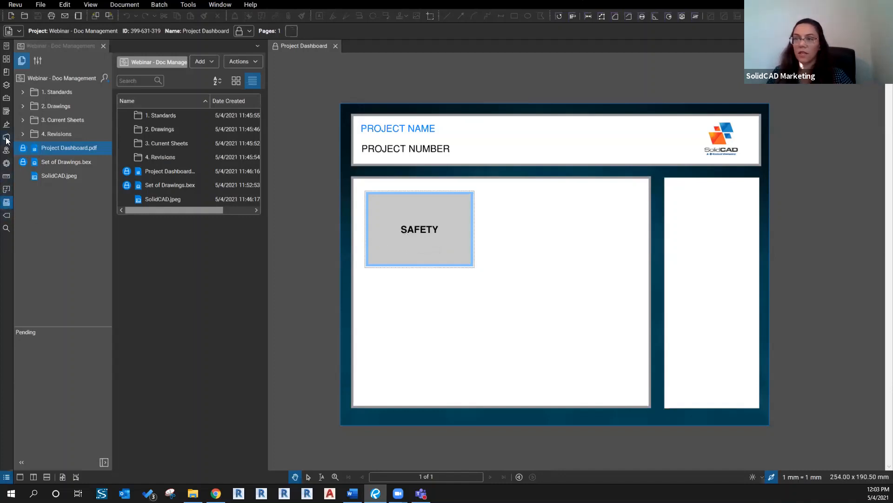
Try to edit the Safety button through the dashboard's list of form fields
left_click(7, 112)
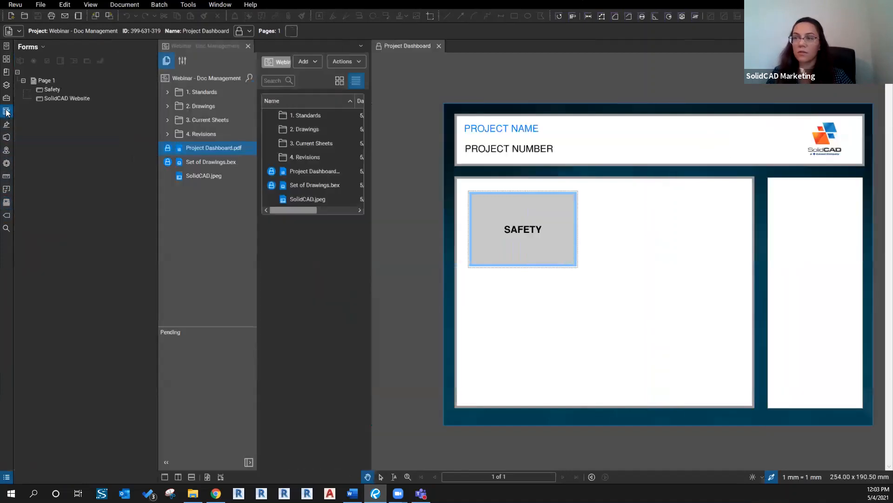
left_click(46, 89)
left_click(36, 80)
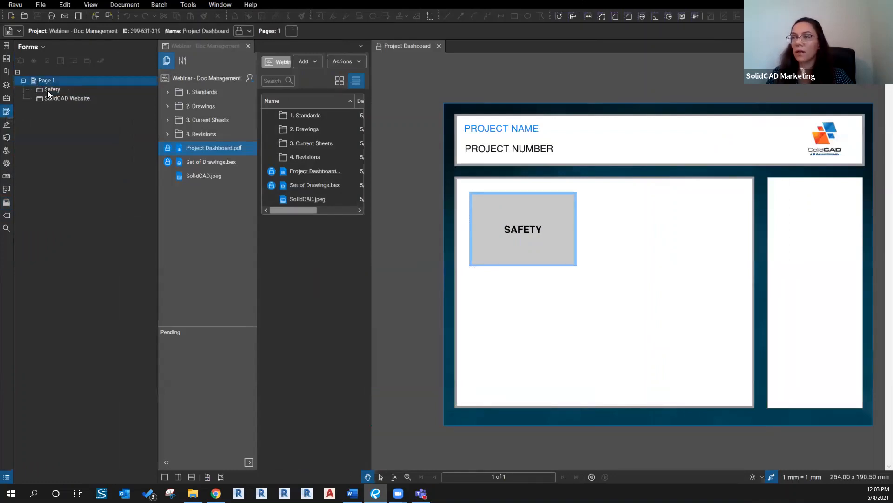
left_click(47, 91)
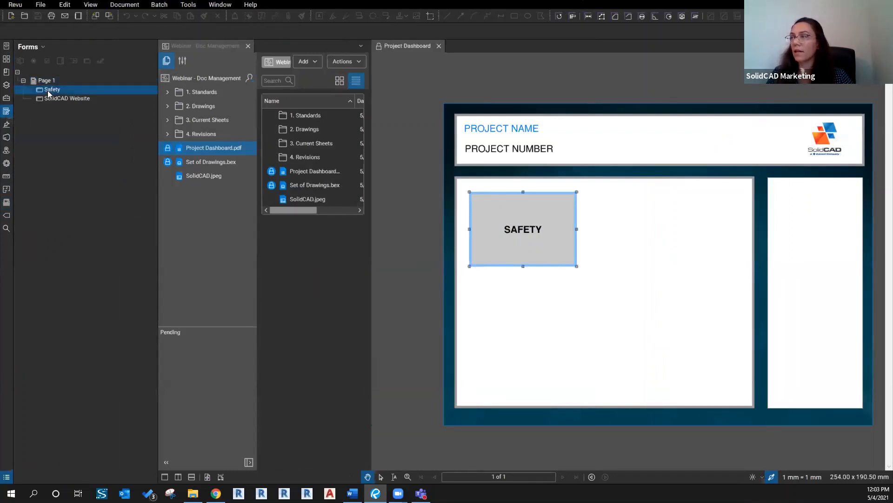
left_click(536, 227)
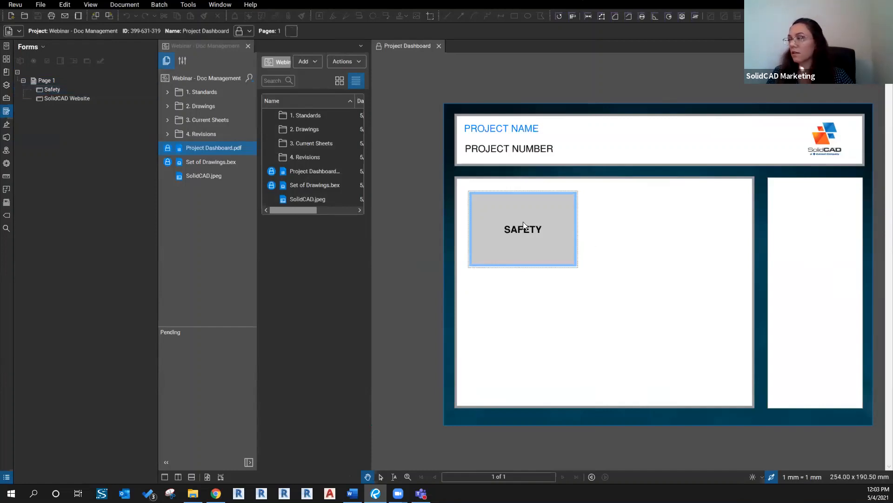
left_click(54, 89)
left_click(541, 246)
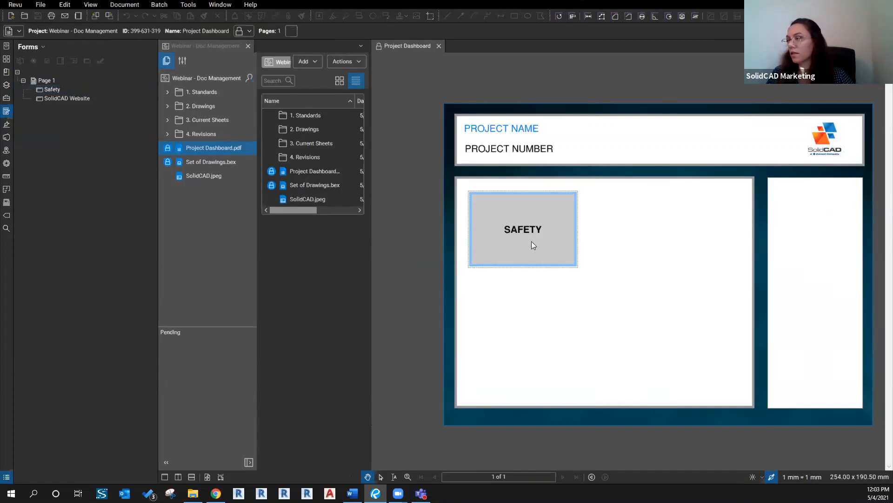
right_click(53, 90)
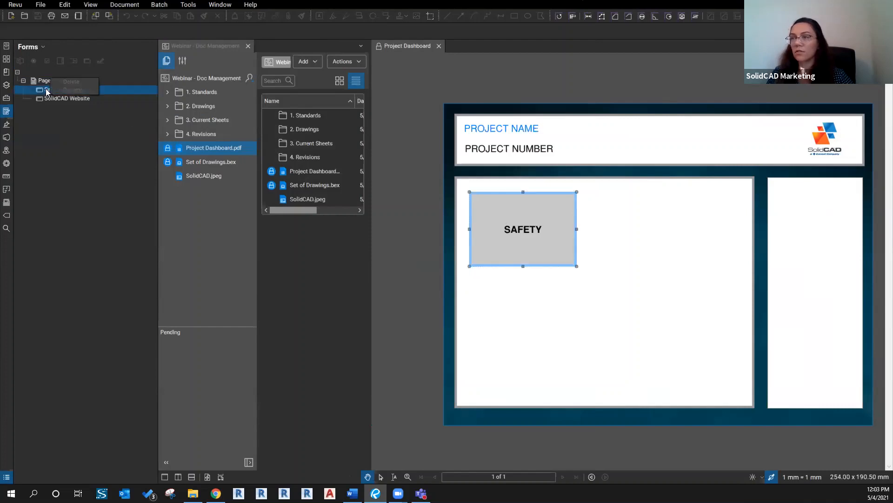
left_click(46, 89)
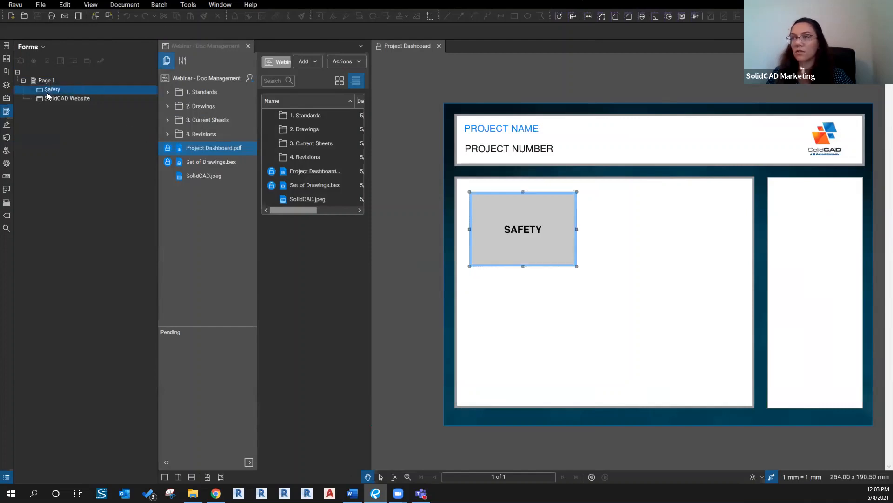
right_click(506, 189)
left_click(495, 205)
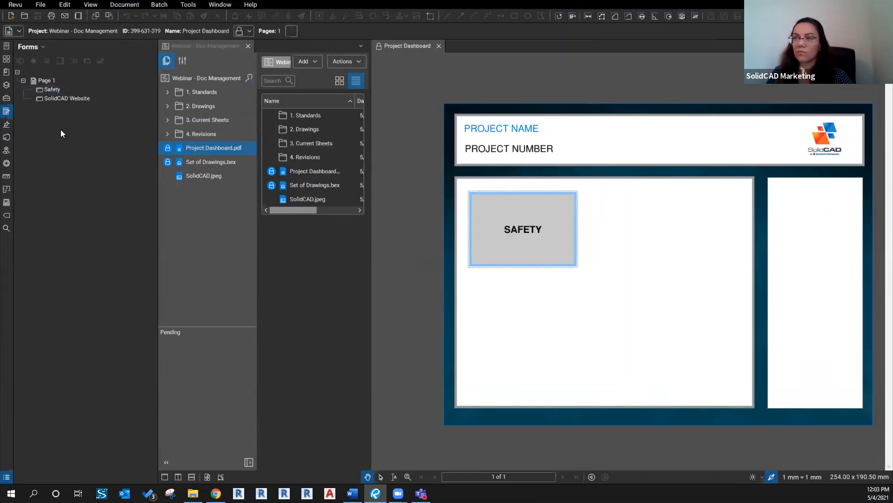
left_click(6, 112)
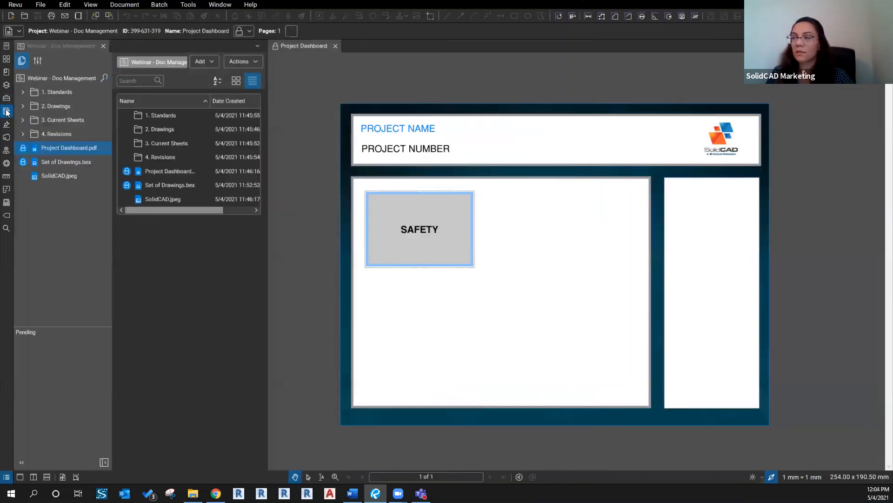
Check out Project Dashboard.pdf for editing
right_click(275, 50)
left_click(460, 267)
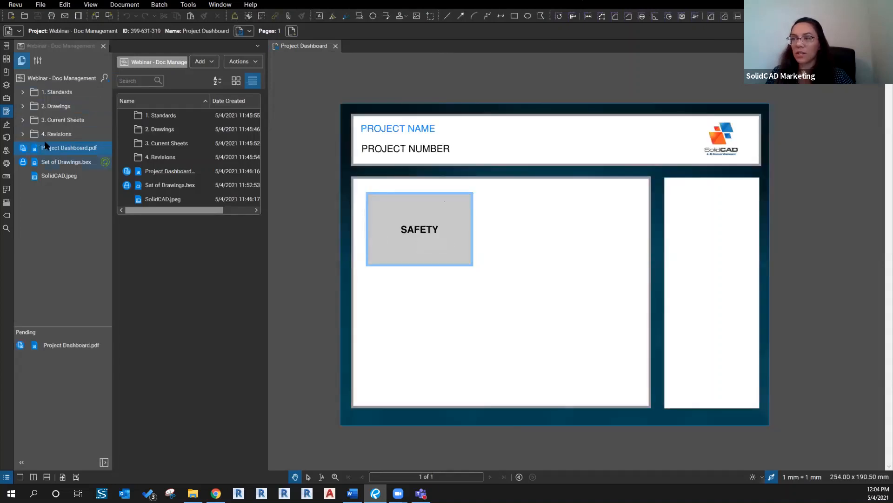
Copy the Safety form button and place the duplicate directly below the original, aligned with it
left_click(6, 111)
left_click(40, 90)
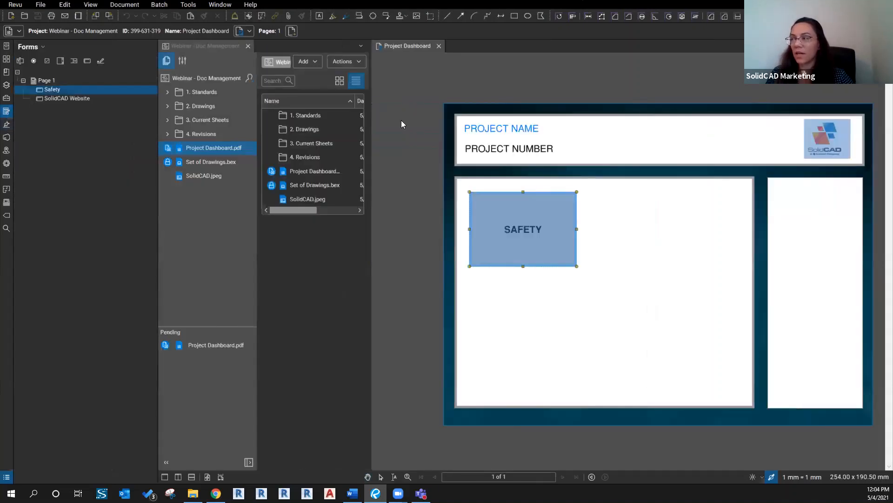
right_click(498, 194)
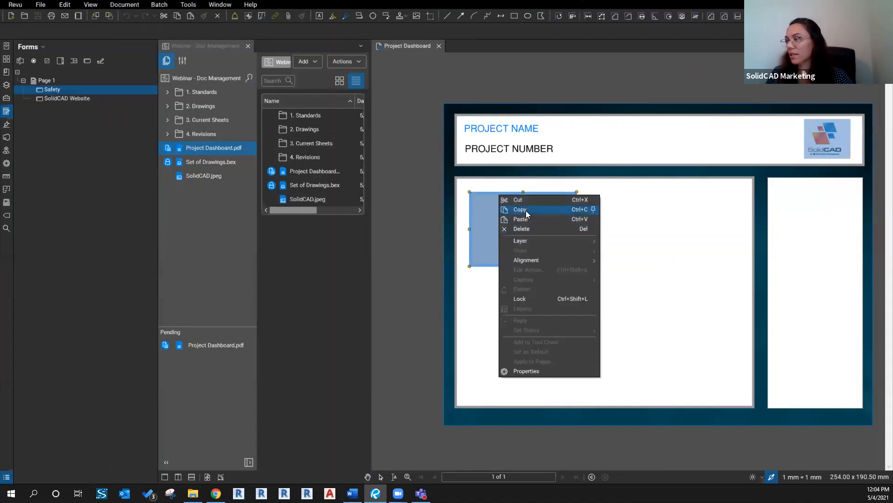
left_click(524, 210)
right_click(541, 302)
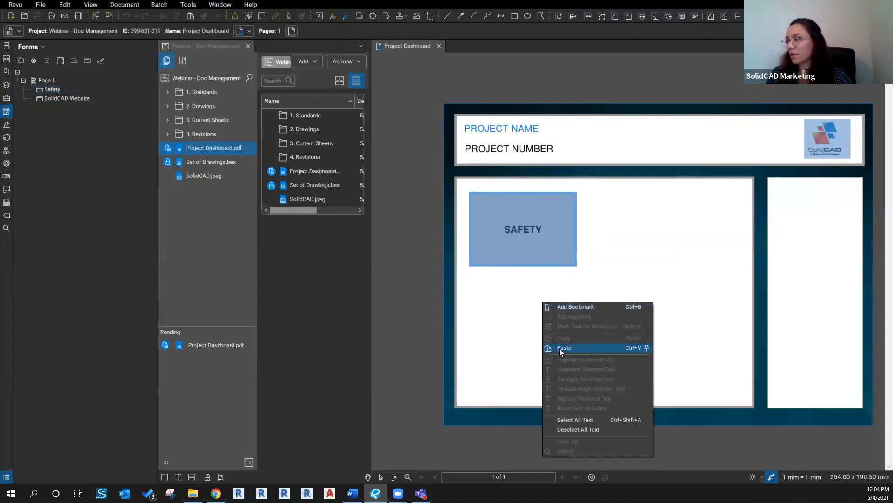
left_click(559, 348)
left_click_drag(587, 230, 512, 294)
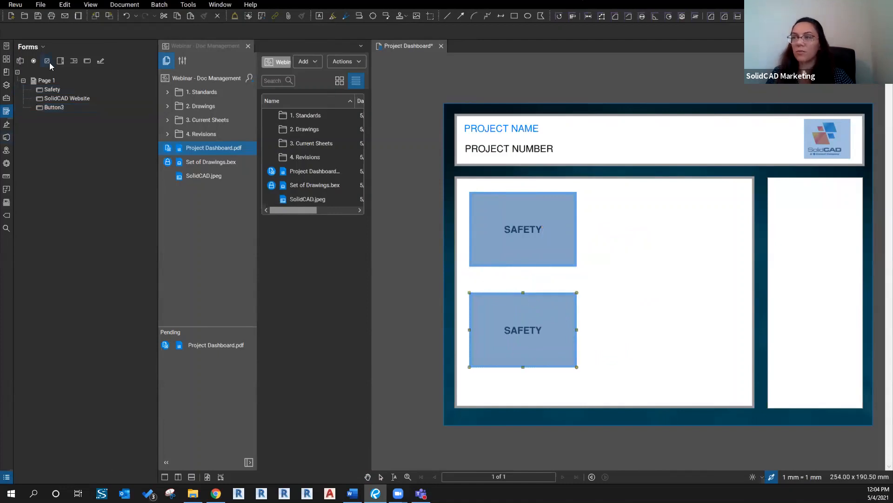
Draw a new form button about 69 mm wide and 44 mm high beside the original SAFETY button
left_click(87, 61)
left_click(87, 61)
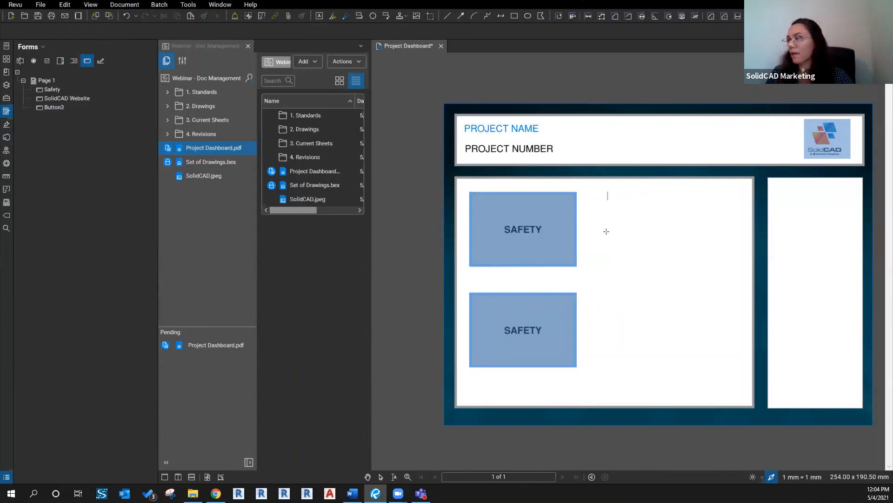
left_click_drag(608, 192, 721, 264)
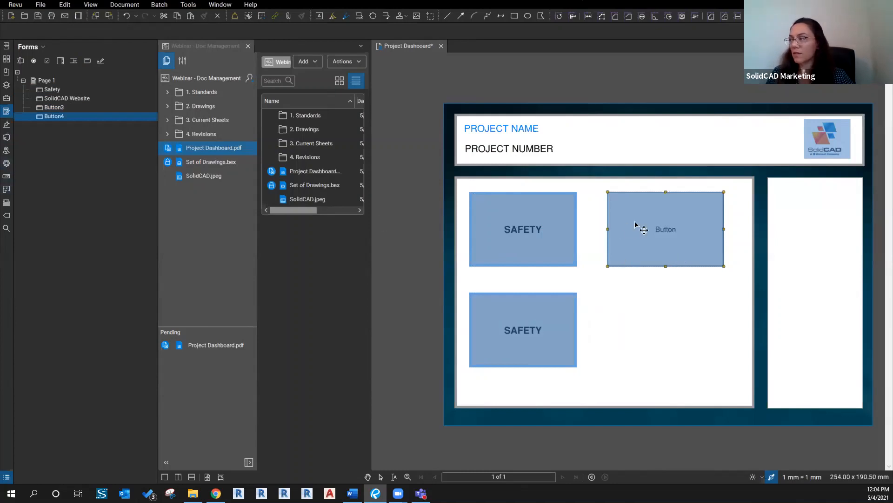
left_click(55, 117)
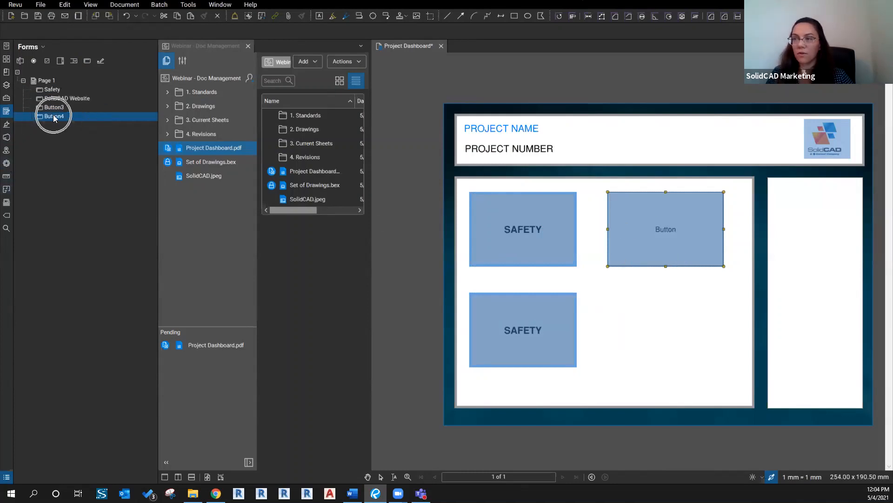
Set the new button's border color to blue and its fill color to light grey
left_click(6, 164)
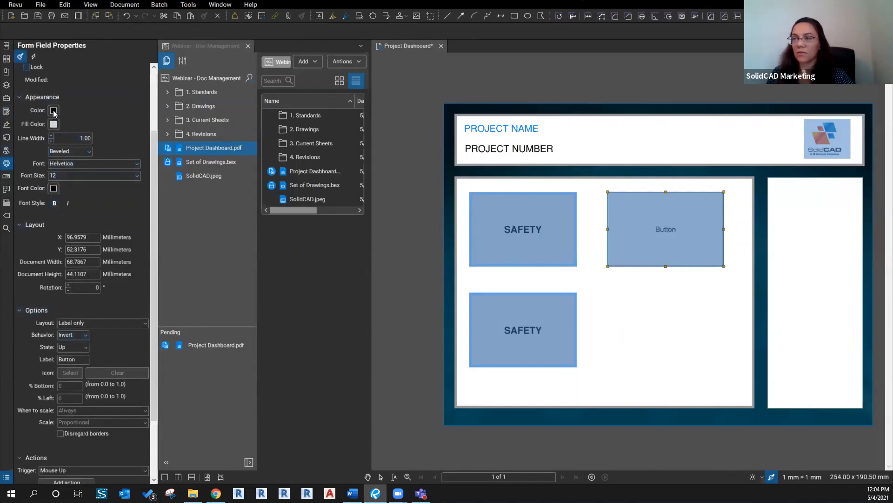
left_click(54, 111)
left_click(103, 123)
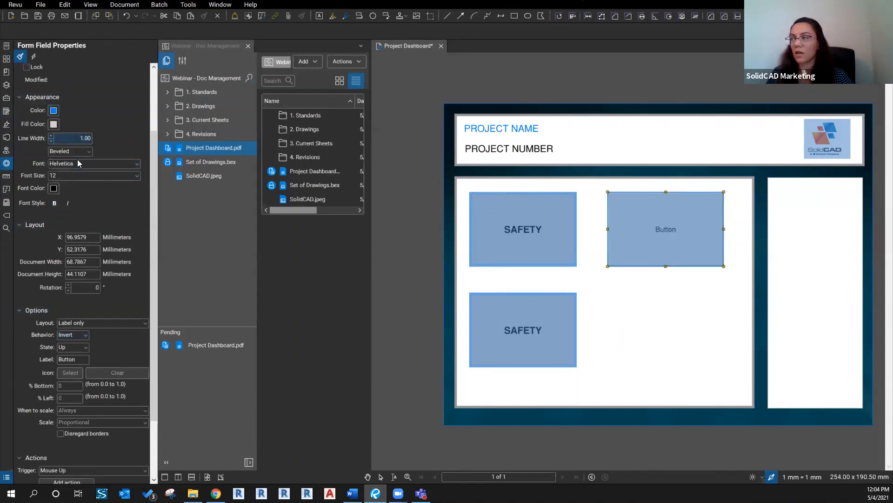
left_click(53, 124)
left_click(94, 182)
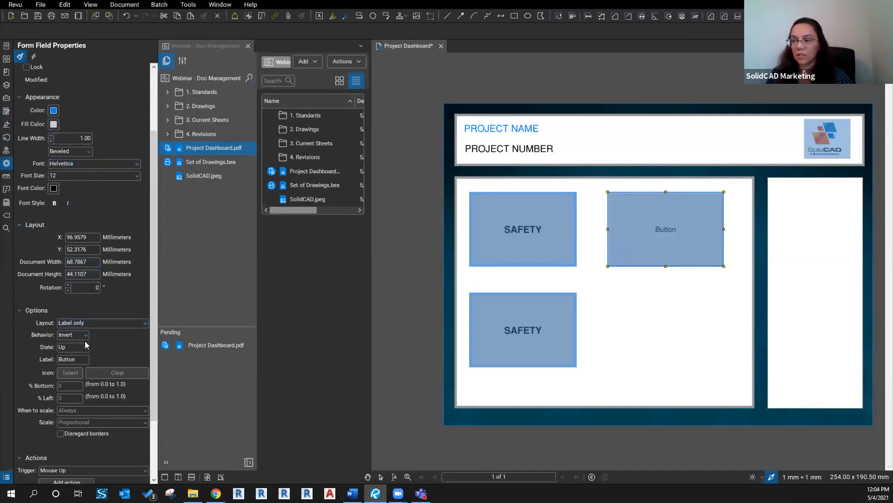
Label the new button SPECS and format its text as bold with font size 16
double_click(79, 359)
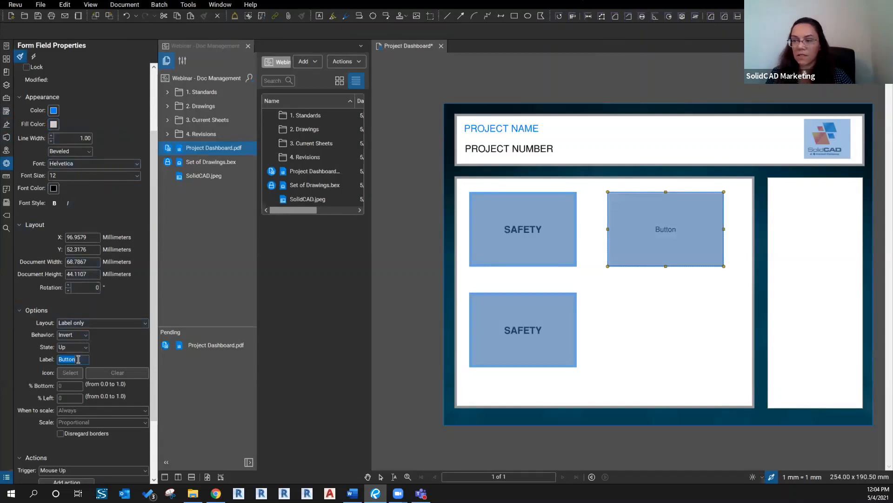
type("SPECS")
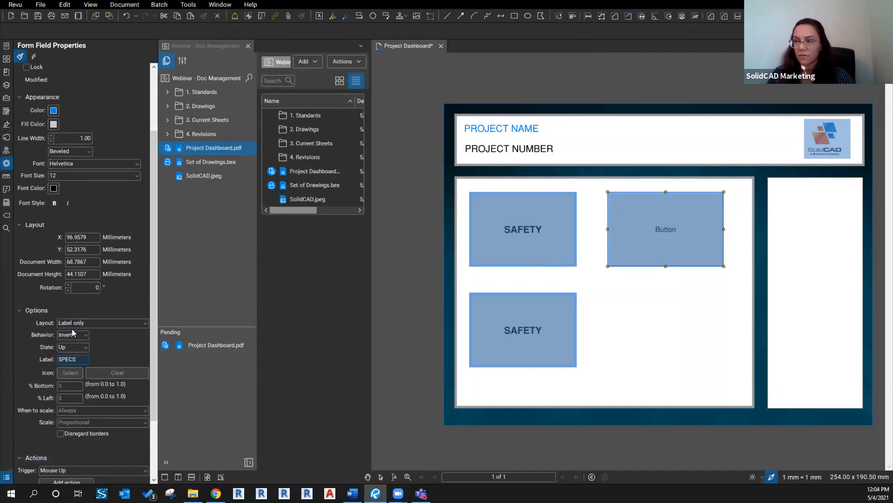
left_click(55, 203)
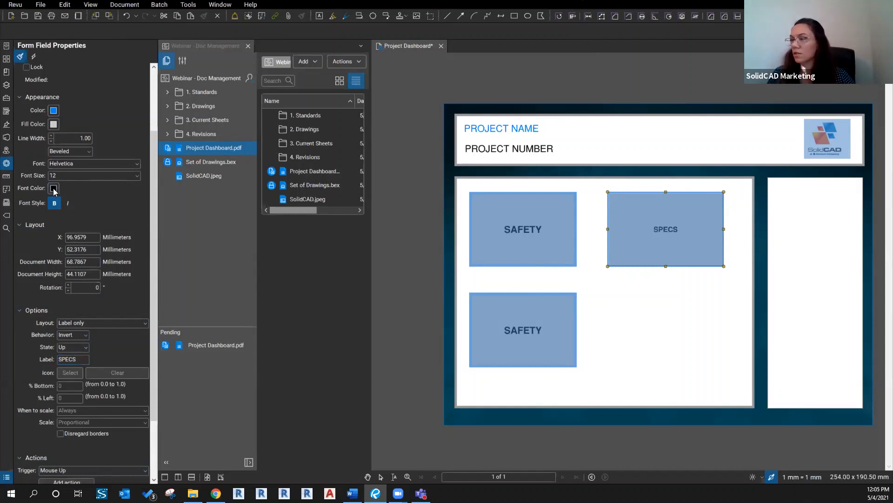
left_click(55, 175)
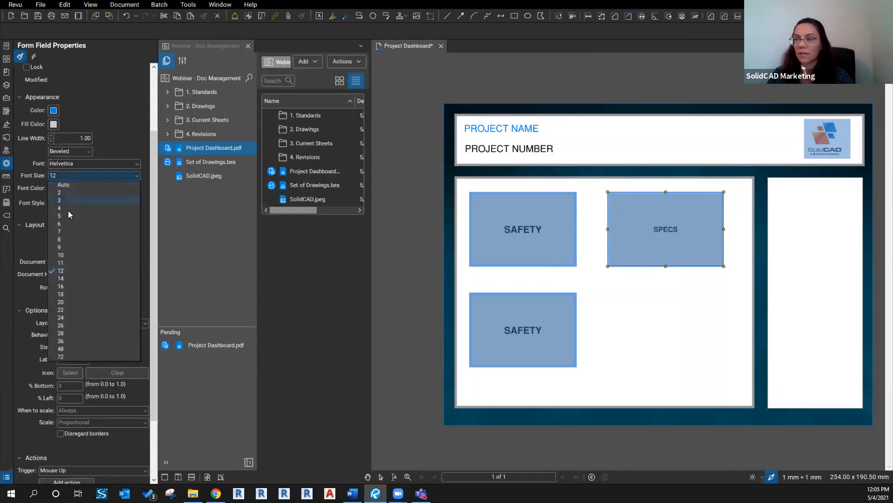
left_click(61, 286)
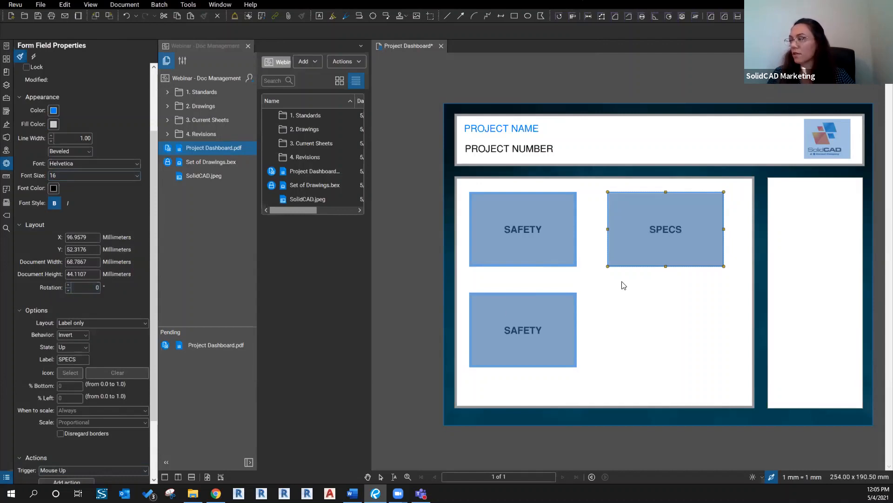
Change the label of the duplicate SAFETY button in the lower row to DRAWINGS
key("Escape")
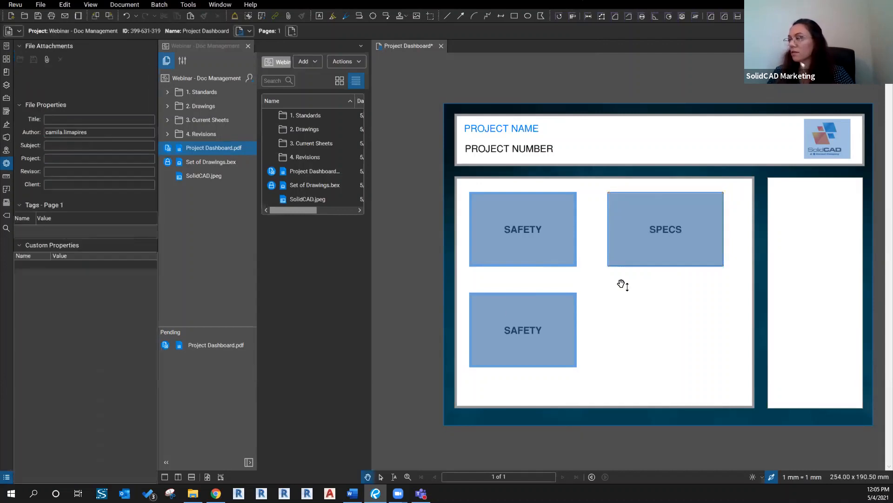
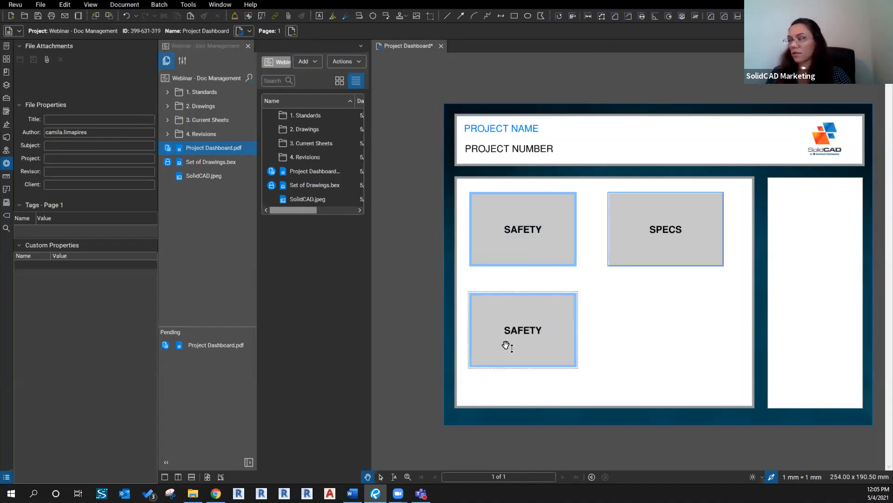
left_click(6, 110)
left_click(49, 89)
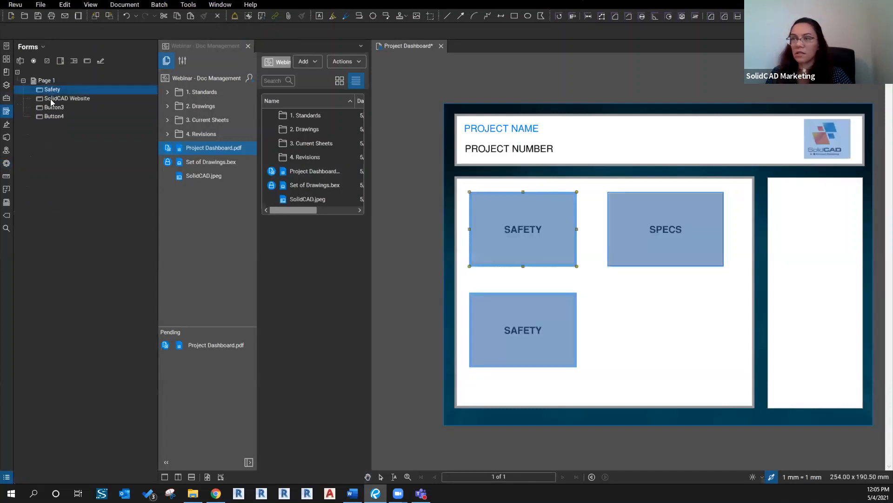
left_click(54, 108)
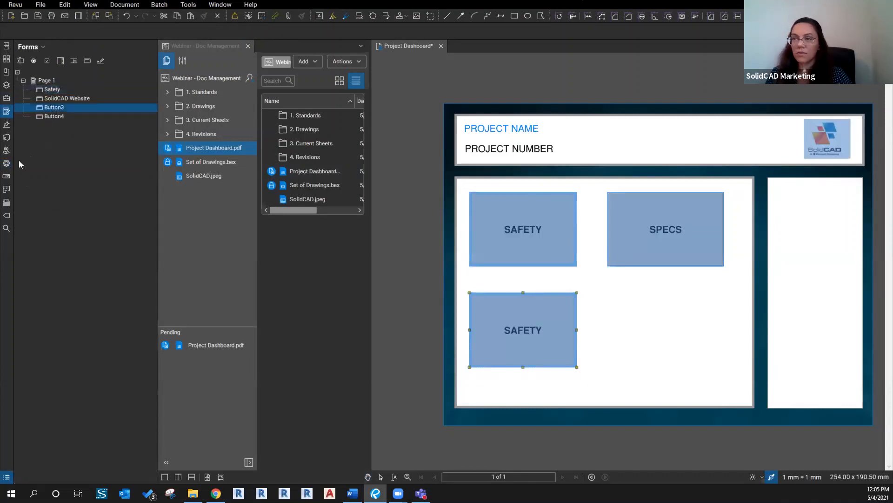
left_click(7, 164)
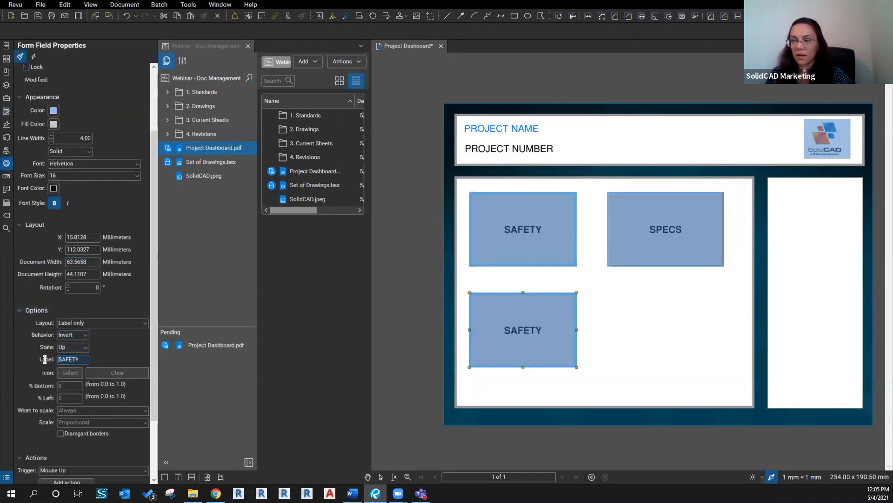
double_click(83, 360)
type("DRAWINGS")
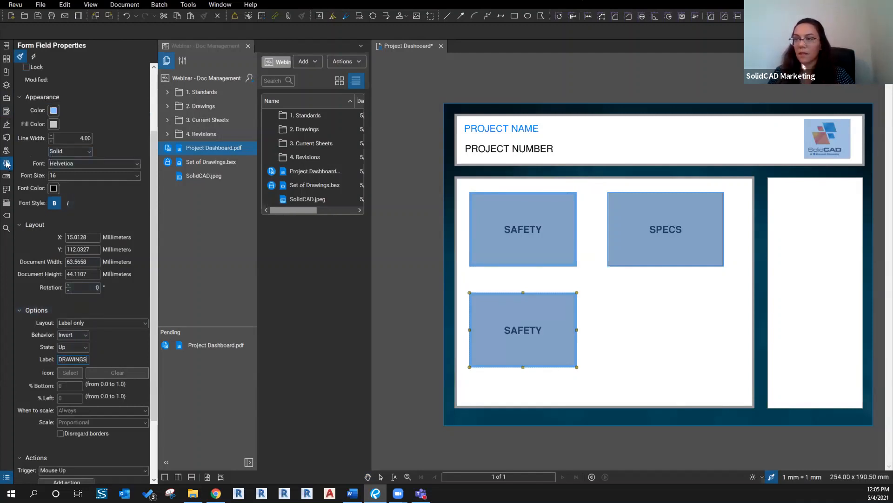
Rename the form field Button3 as Drawings
left_click(6, 110)
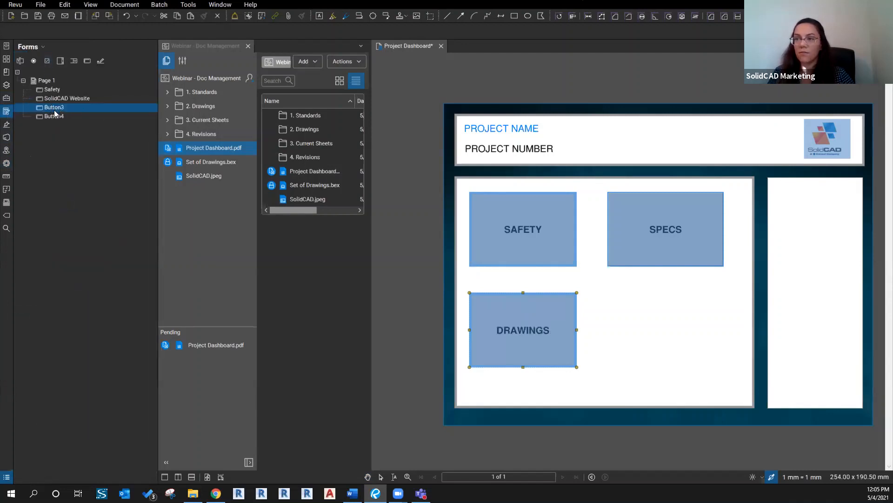
right_click(53, 111)
left_click(74, 108)
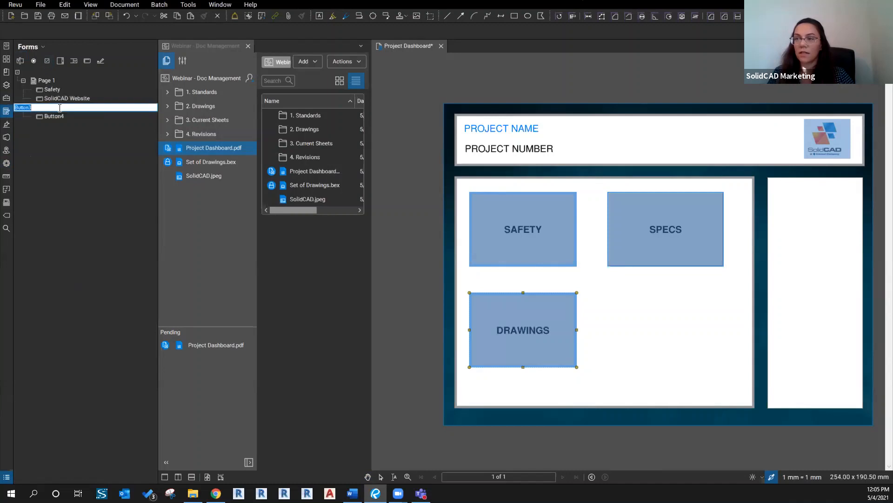
type("Dra")
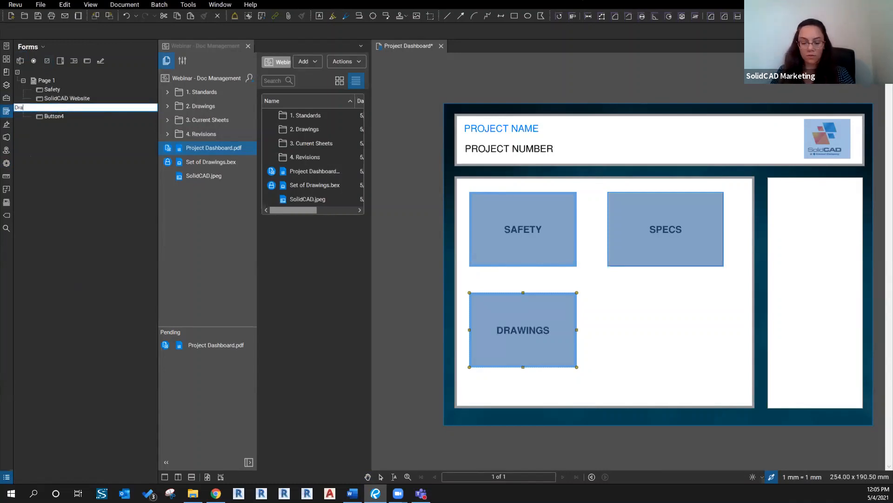
type("wings")
Rename the form field Button4, which belongs to the SPECS button, as Specs
left_click(49, 116)
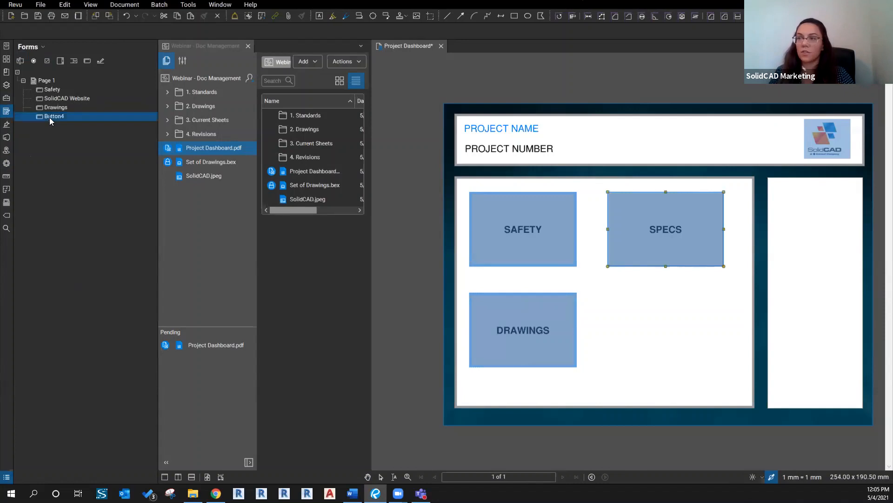
left_click(51, 116)
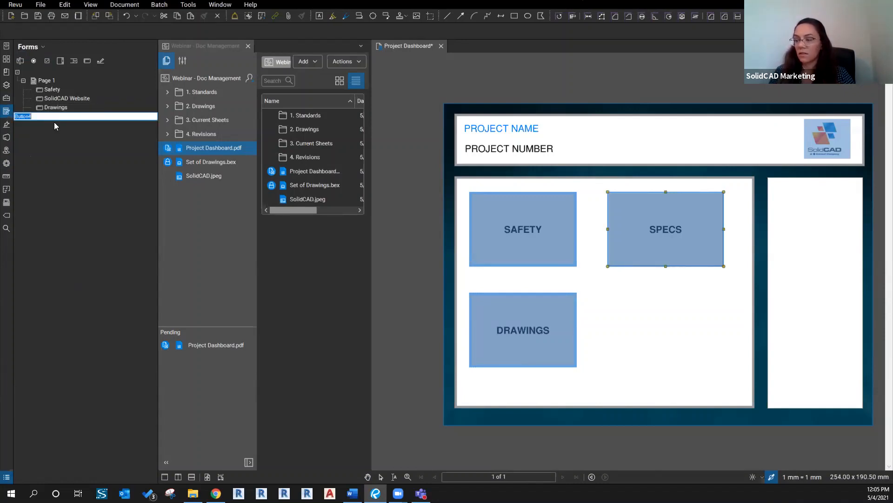
type("SP")
type("pecs")
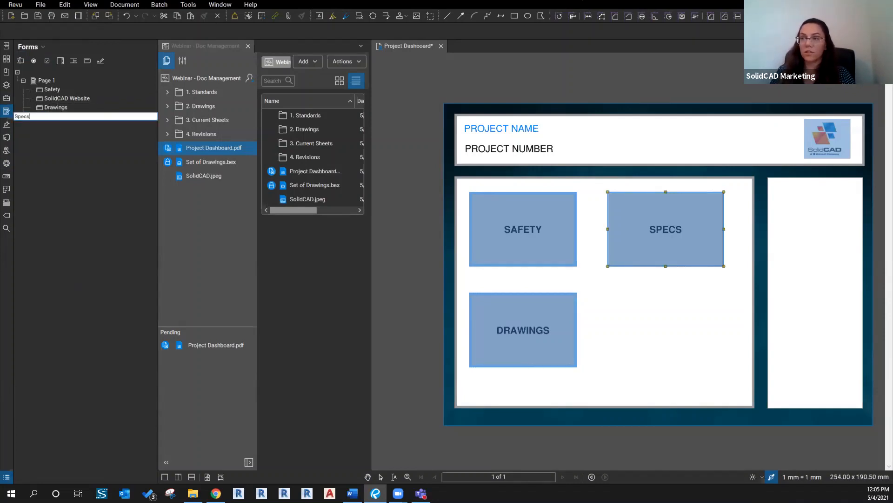
left_click(54, 122)
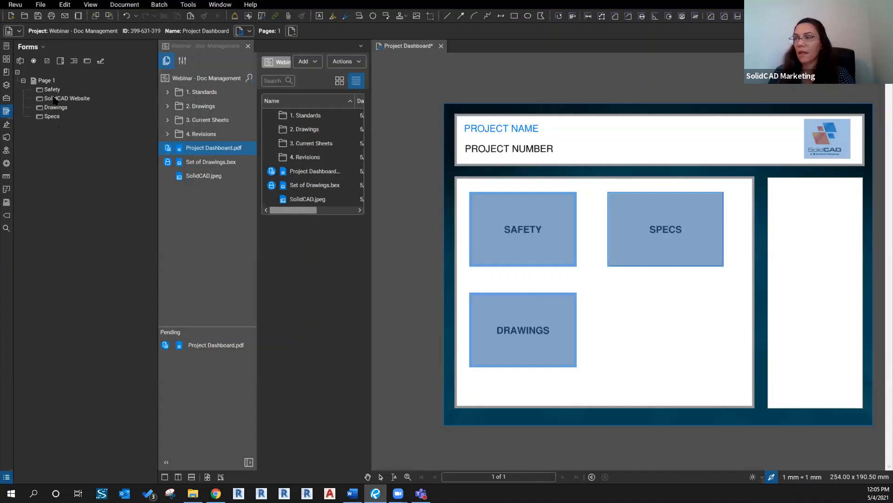
Add a Mouse Up action to the DRAWINGS button that opens the Studio project folder 2. Drawings
left_click(54, 100)
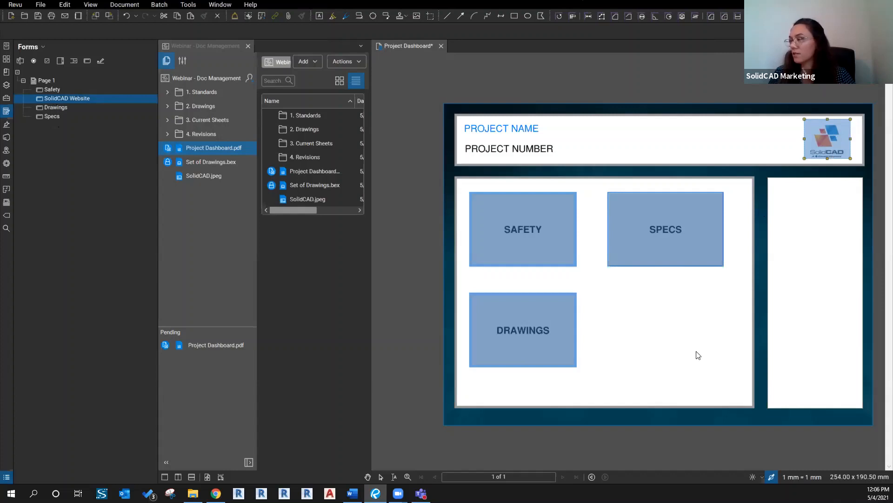
left_click(45, 89)
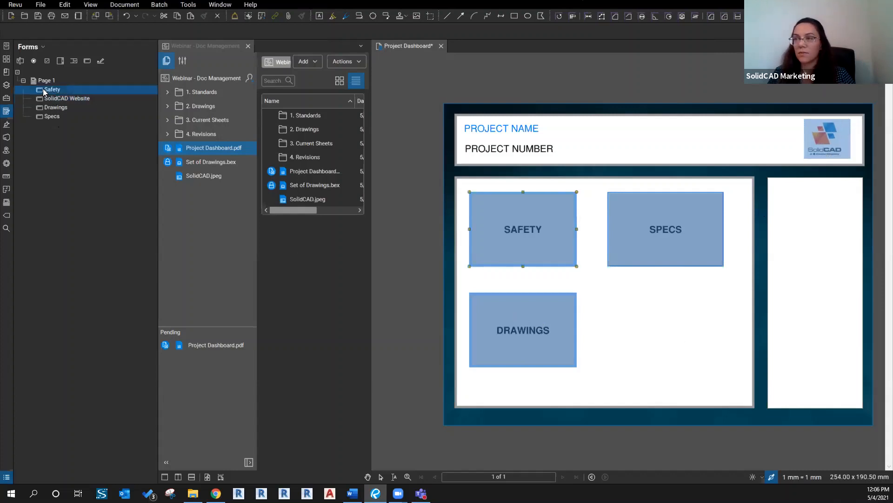
left_click(49, 107)
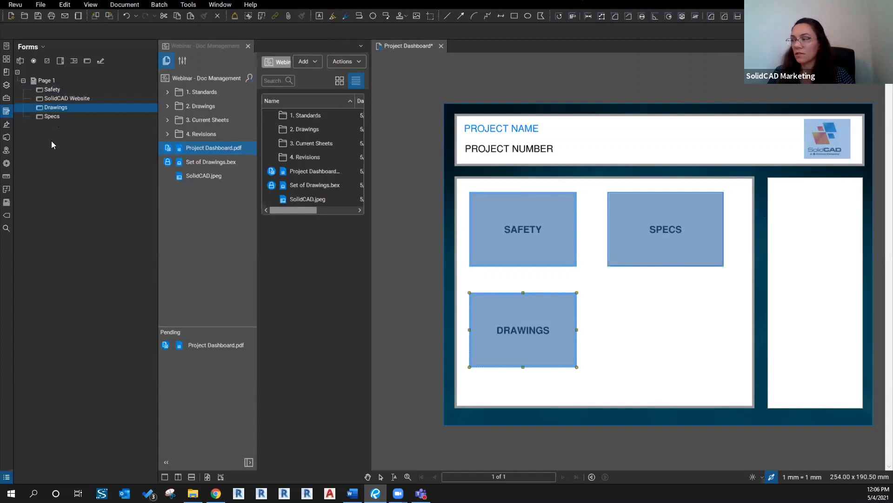
left_click(7, 164)
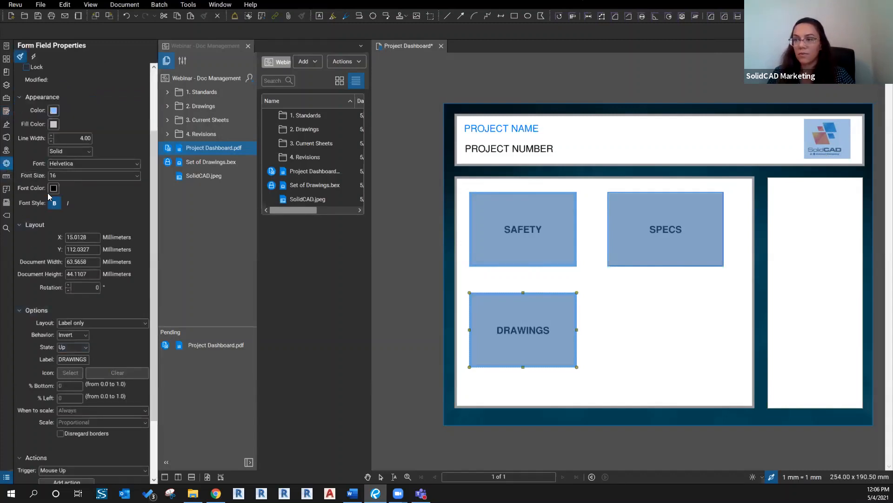
scroll(53, 310, "down", 1)
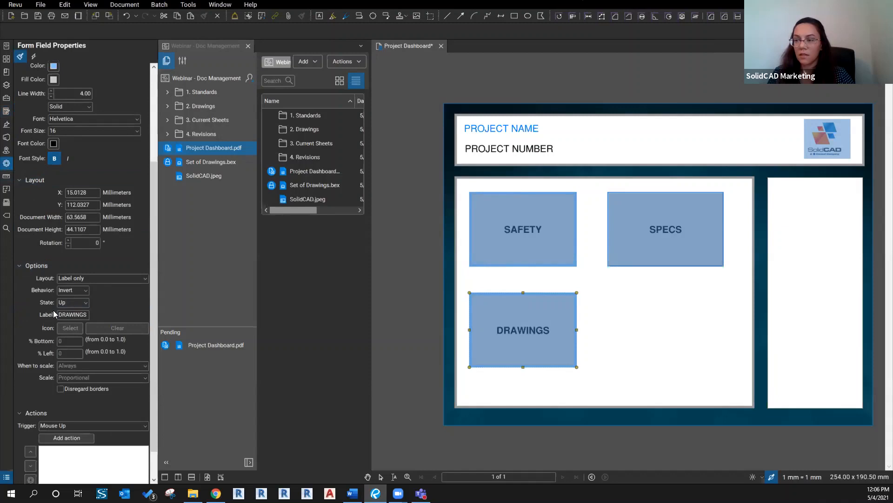
left_click(60, 439)
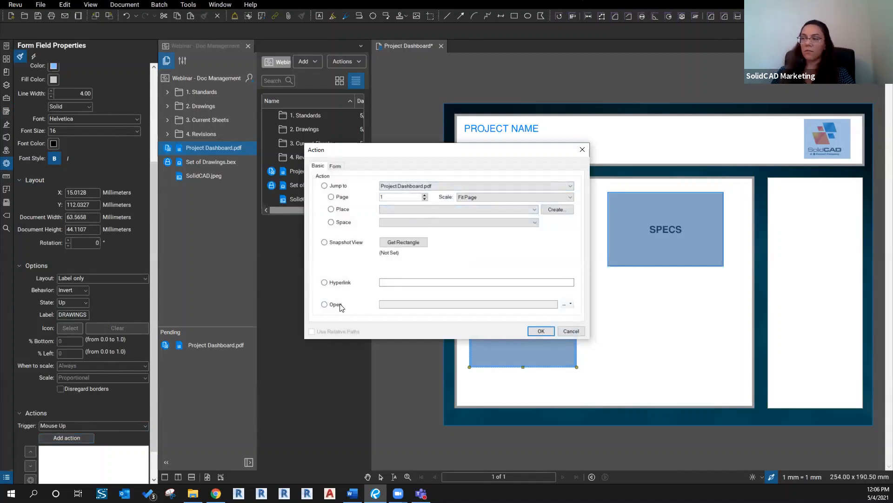
left_click(567, 304)
left_click(575, 321)
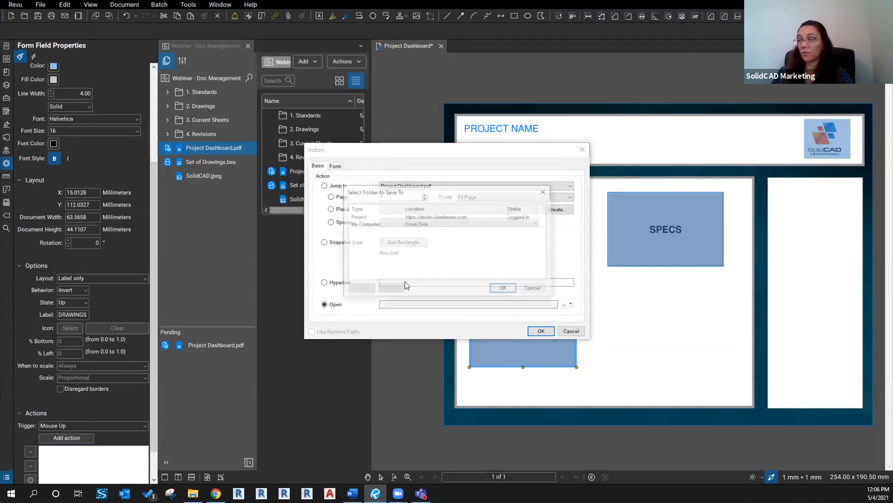
double_click(354, 215)
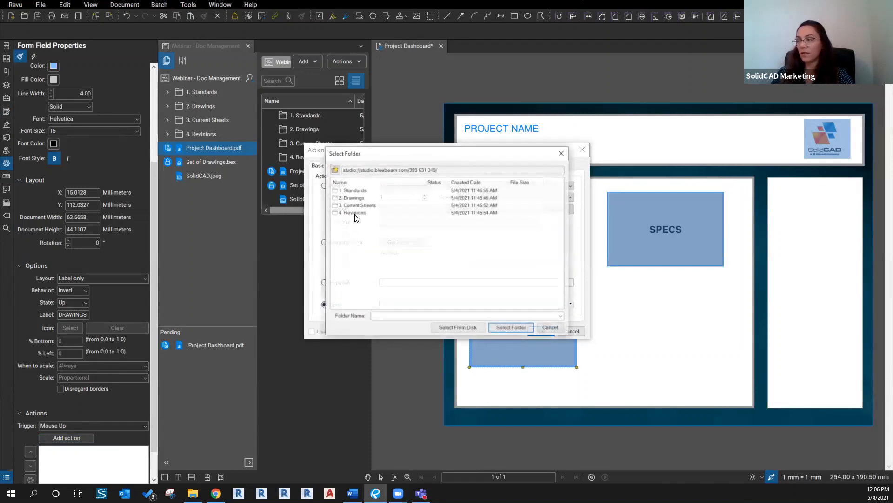
left_click(337, 199)
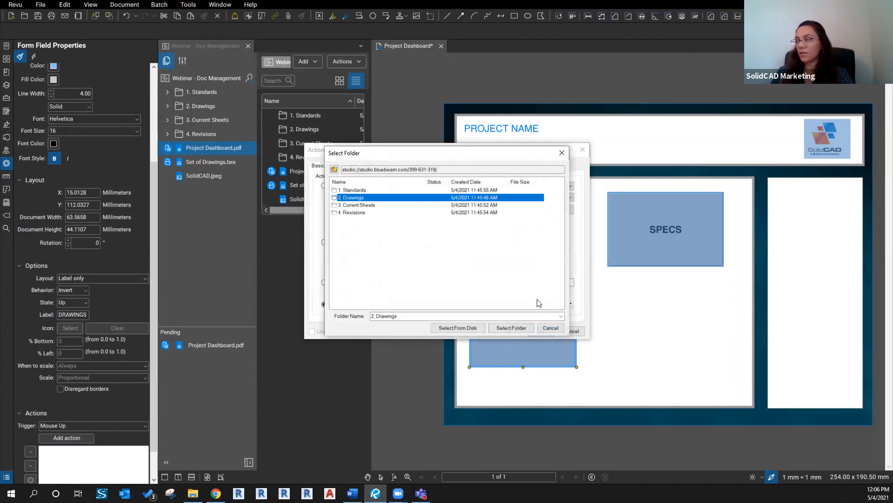
left_click(502, 328)
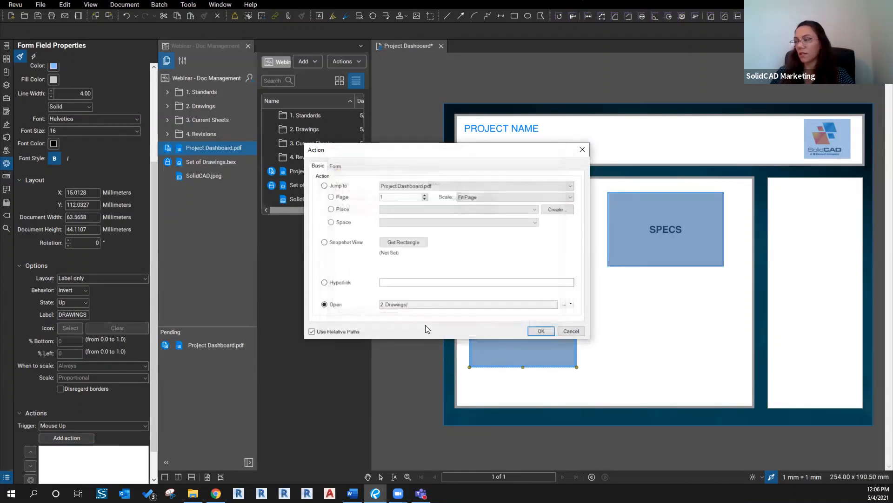
left_click(533, 328)
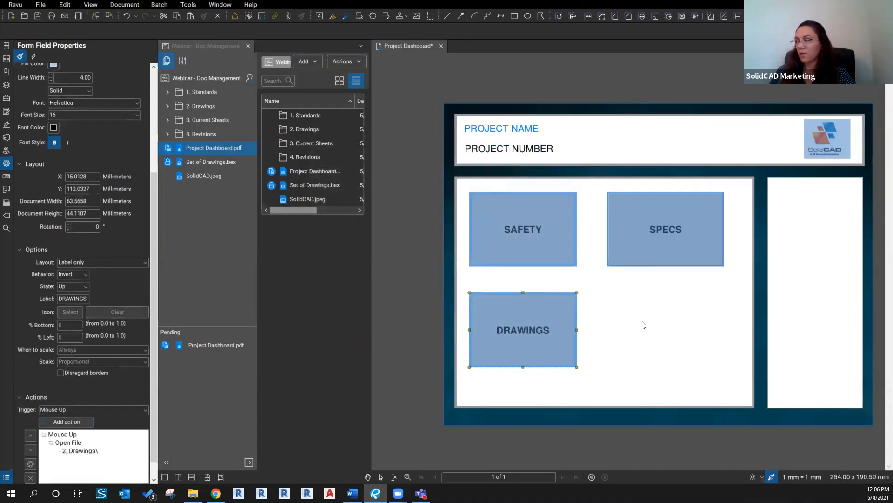
key("Escape")
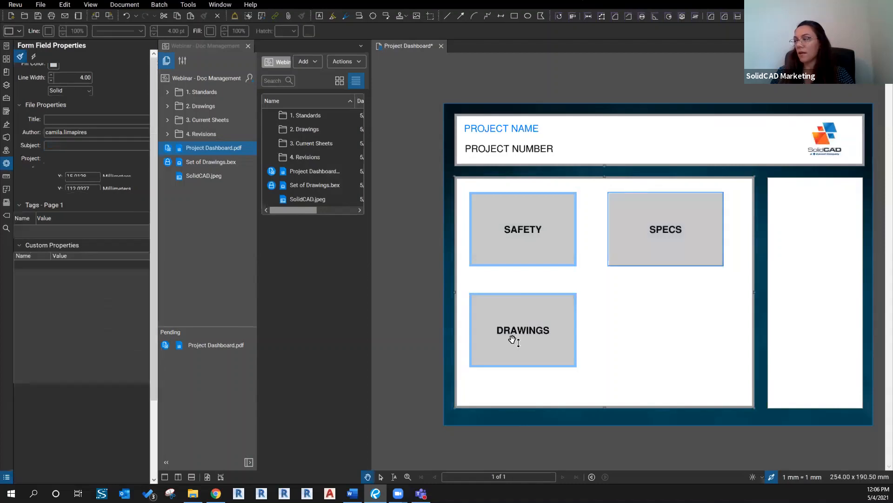
Test the DRAWINGS button's link, look inside the 1. General folder, and close the file browser without opening a file
left_click(512, 340)
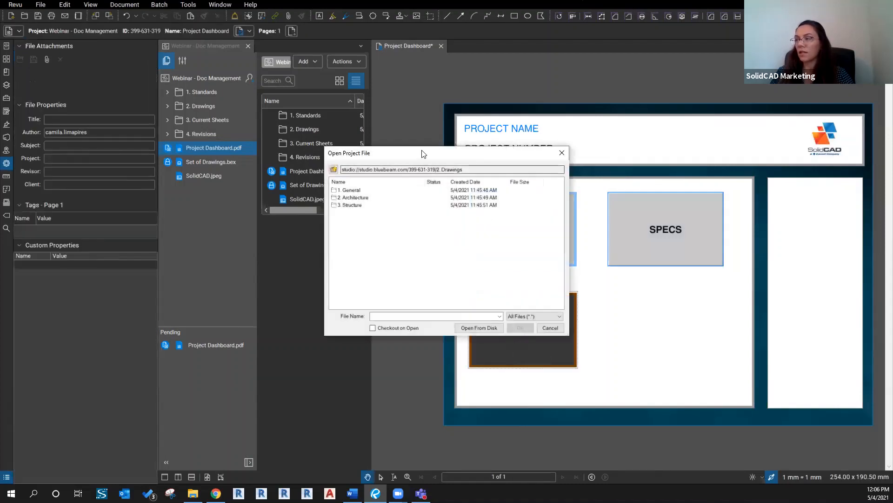
left_click_drag(409, 154, 345, 109)
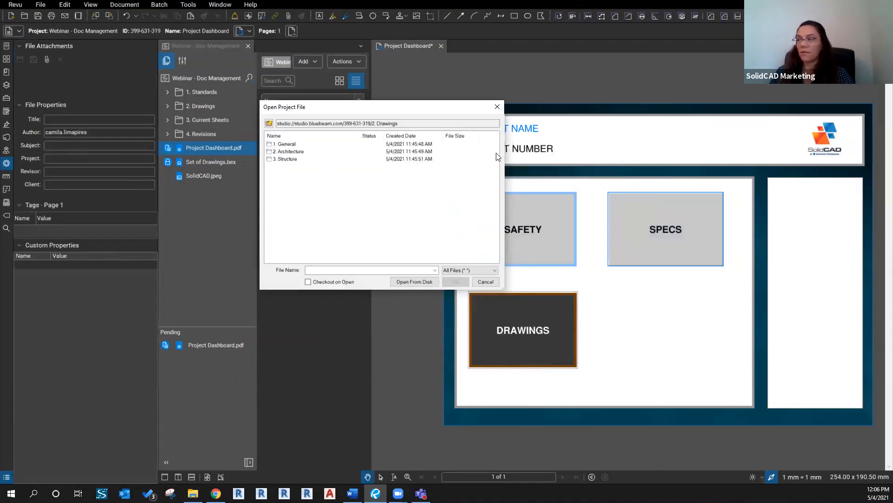
double_click(283, 146)
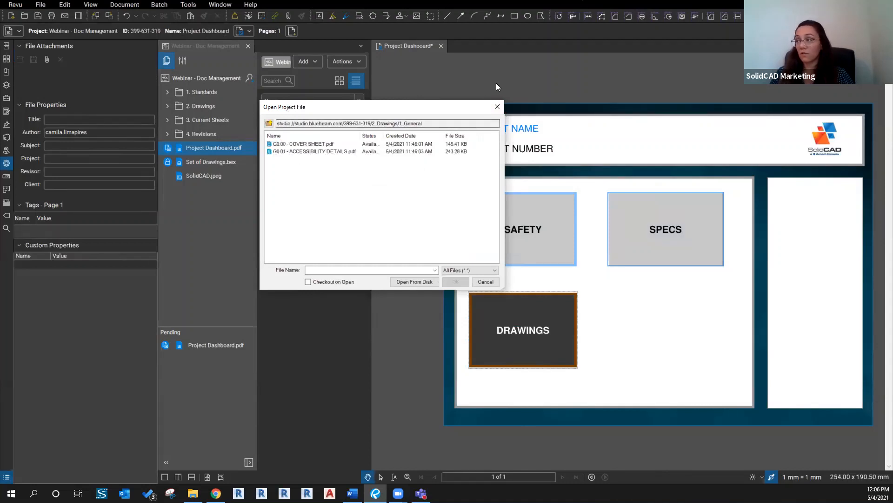
left_click(497, 107)
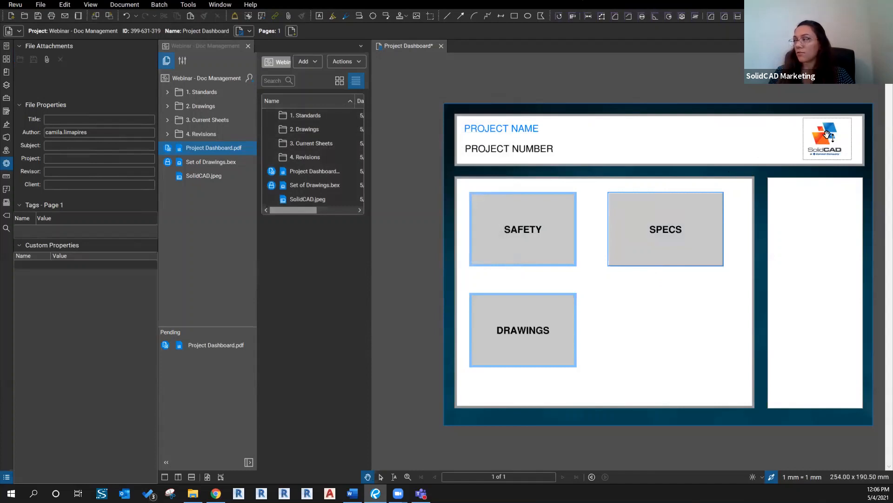
left_click(7, 111)
left_click(54, 98)
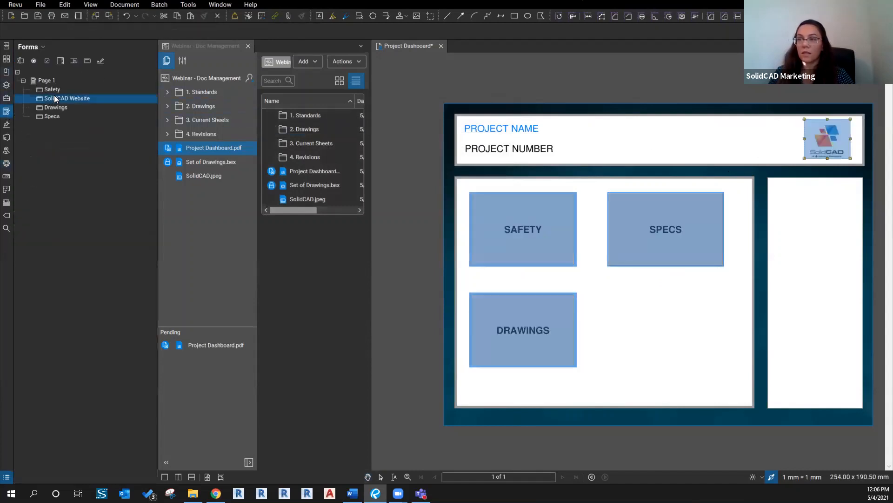
left_click(7, 163)
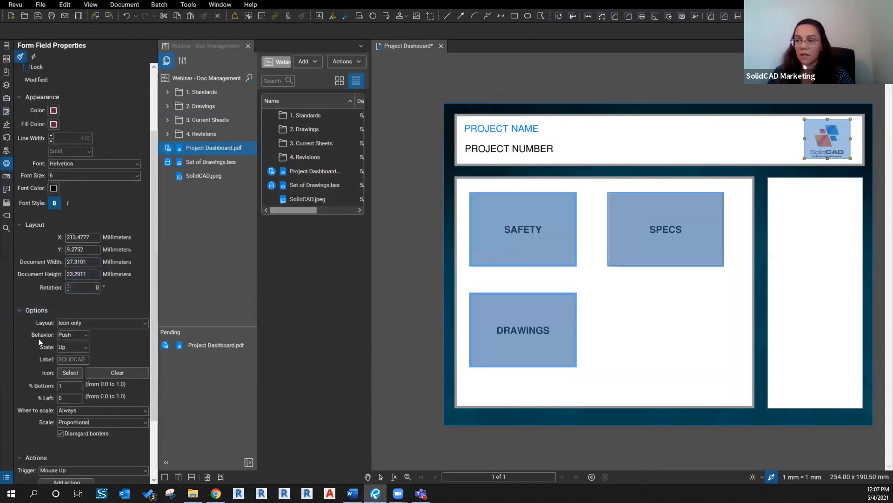
scroll(26, 414, "down", 3)
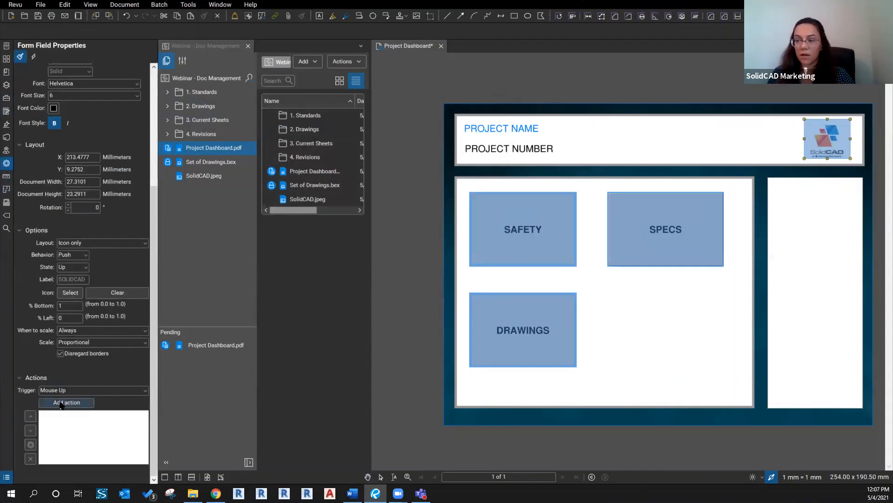
left_click(59, 403)
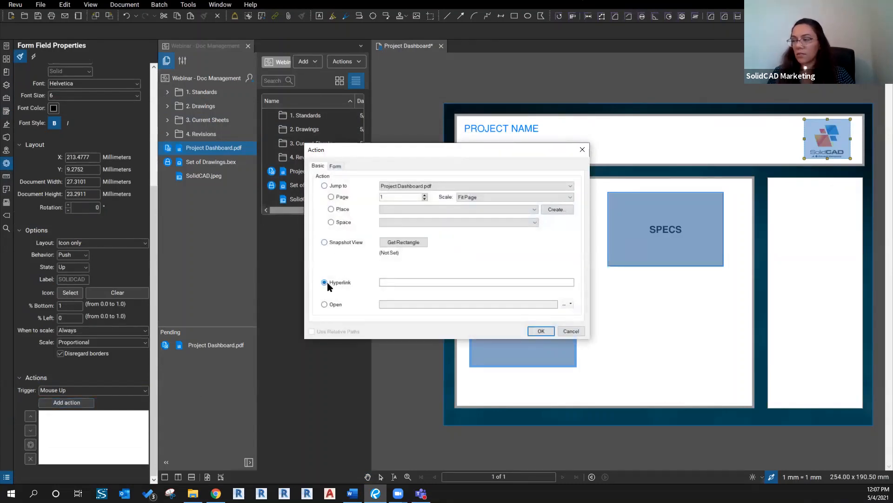
left_click(392, 281)
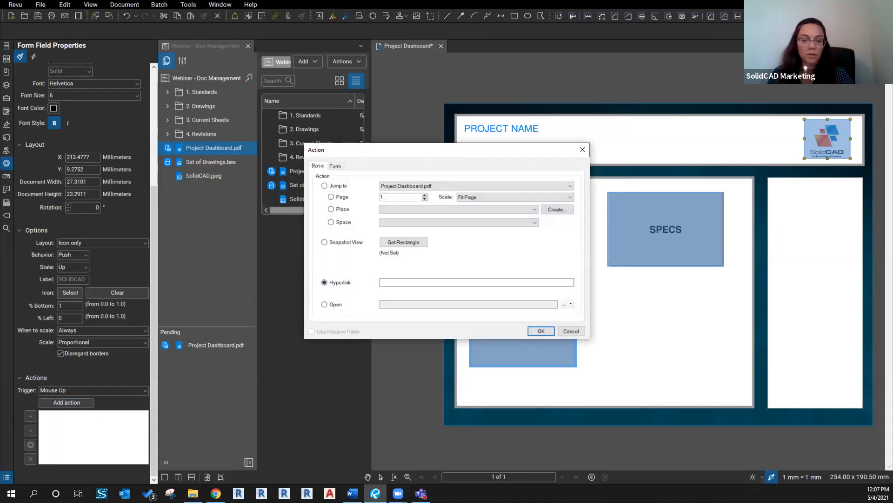
key("alt+Tab")
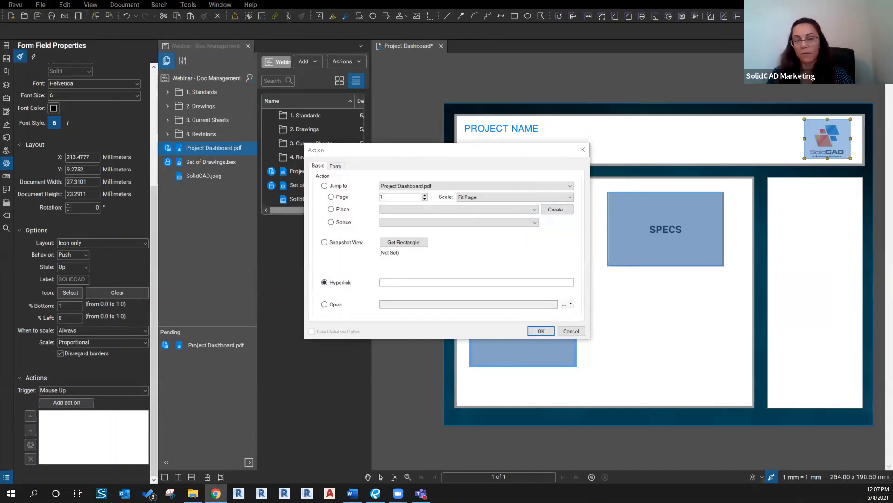
left_click(415, 292)
type("https://www.solidcad.ca/")
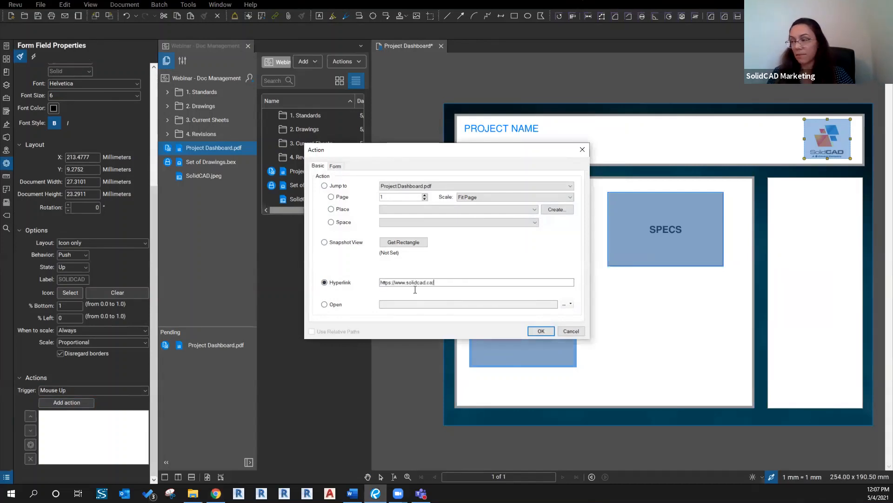
left_click(541, 330)
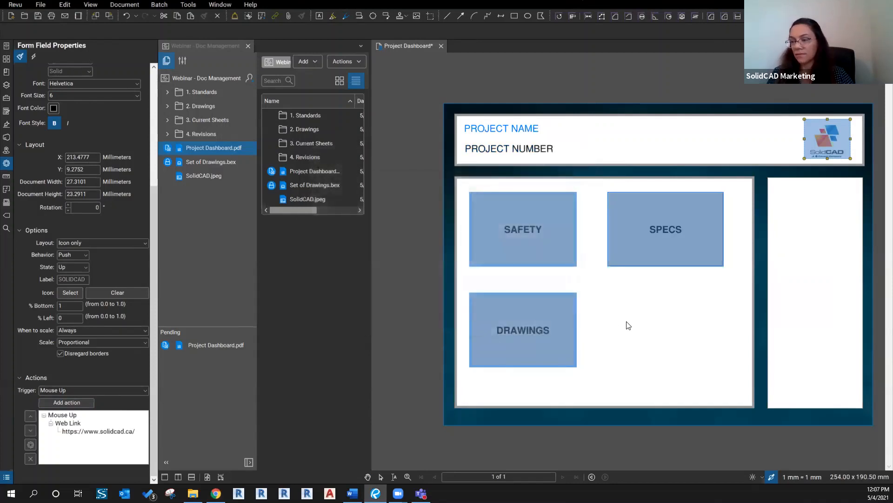
key("Escape")
left_click(652, 325)
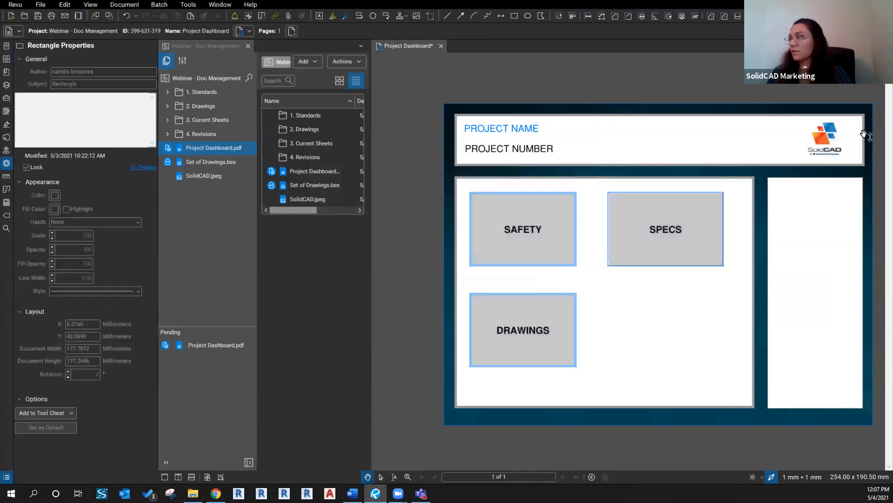
Test the logo's website link and the DRAWINGS button's folder link, closing the web page and the file browser
left_click(836, 147)
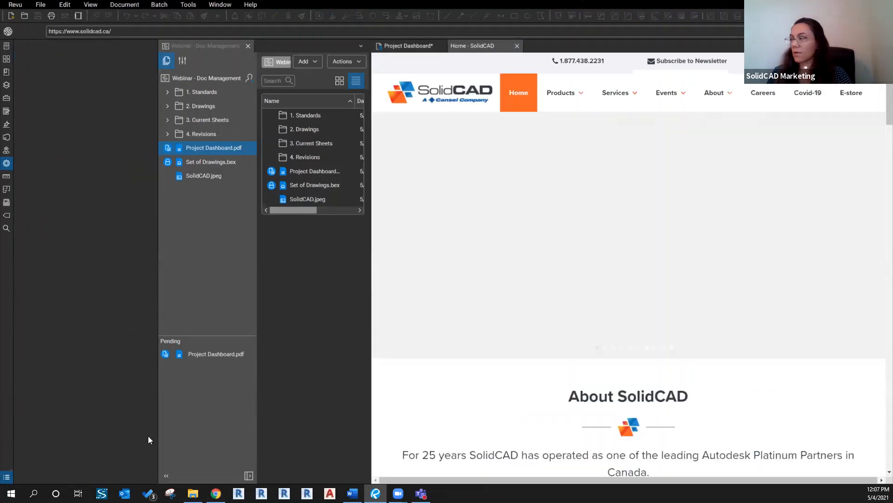
left_click(517, 46)
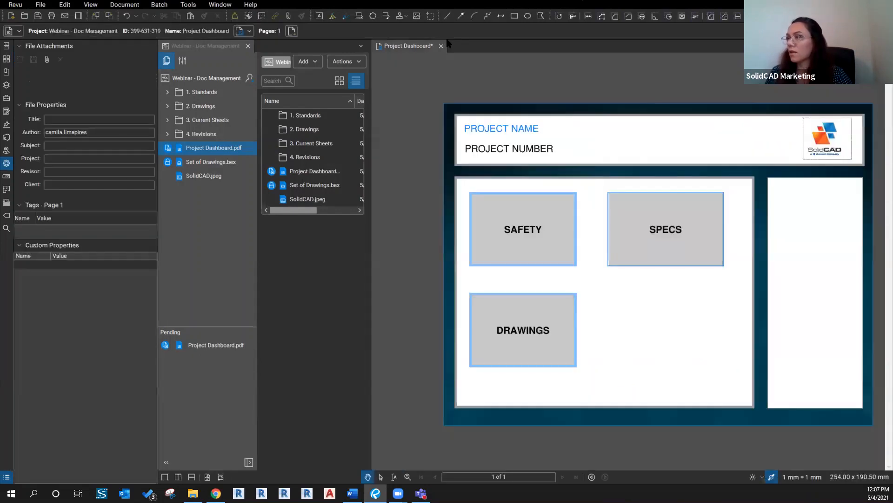
left_click_drag(664, 333, 632, 315)
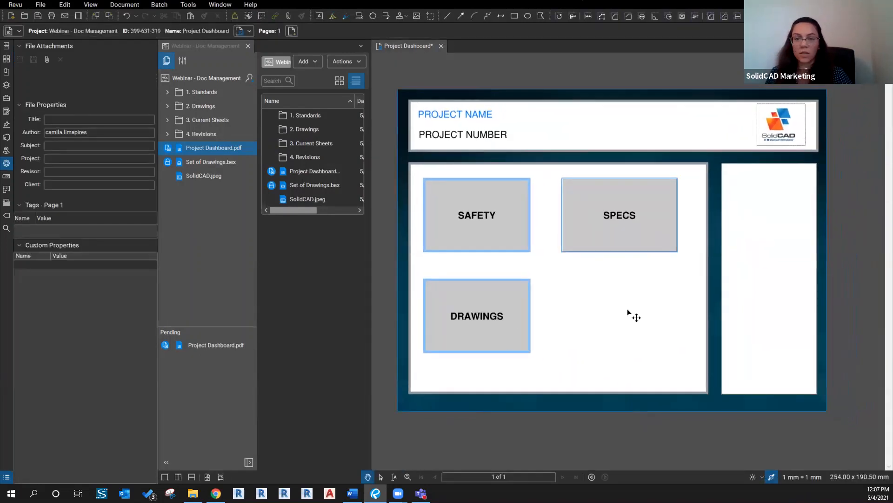
left_click(500, 299)
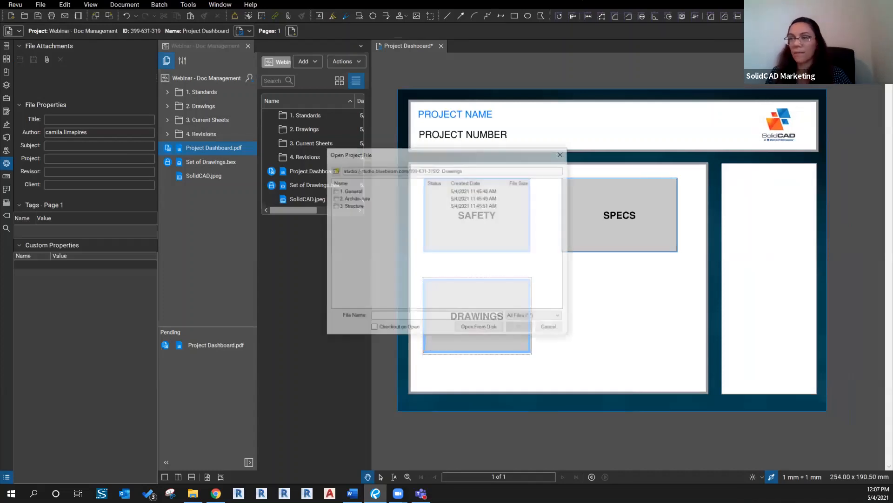
left_click(562, 153)
Duplicate the SAFETY button and place the copy below SPECS, aligned with the DRAWINGS button
left_click(7, 112)
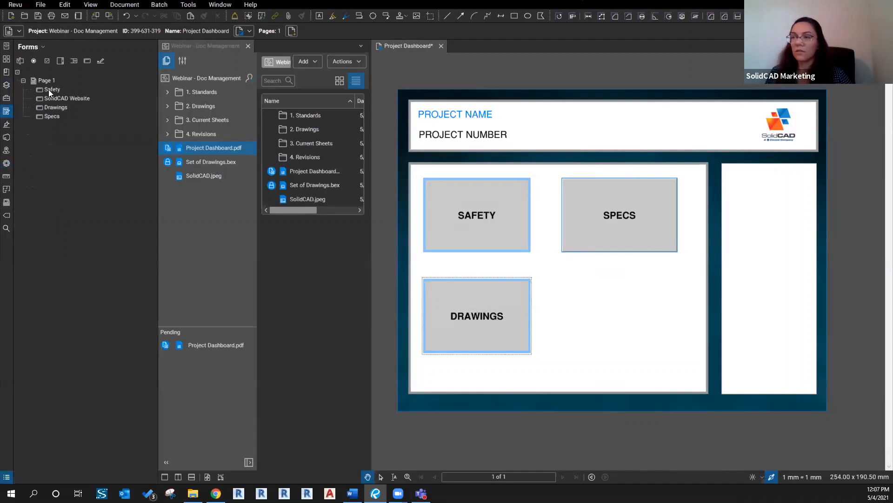
left_click(50, 89)
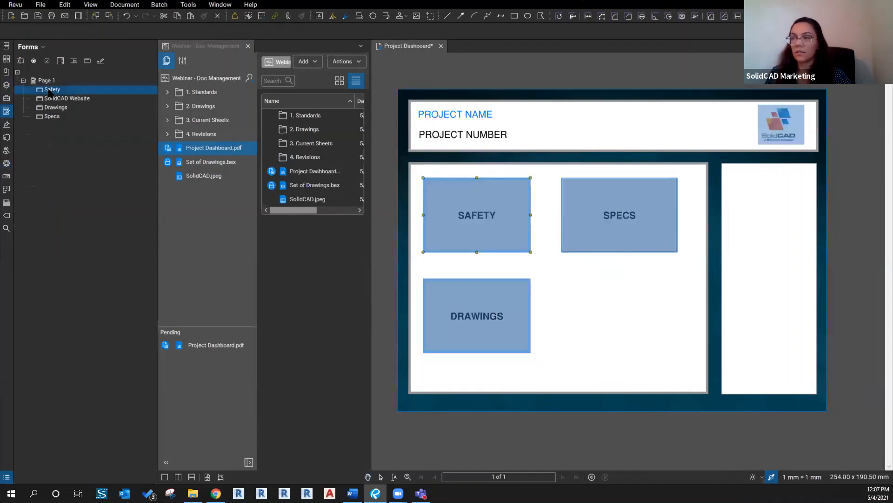
right_click(479, 183)
left_click(506, 198)
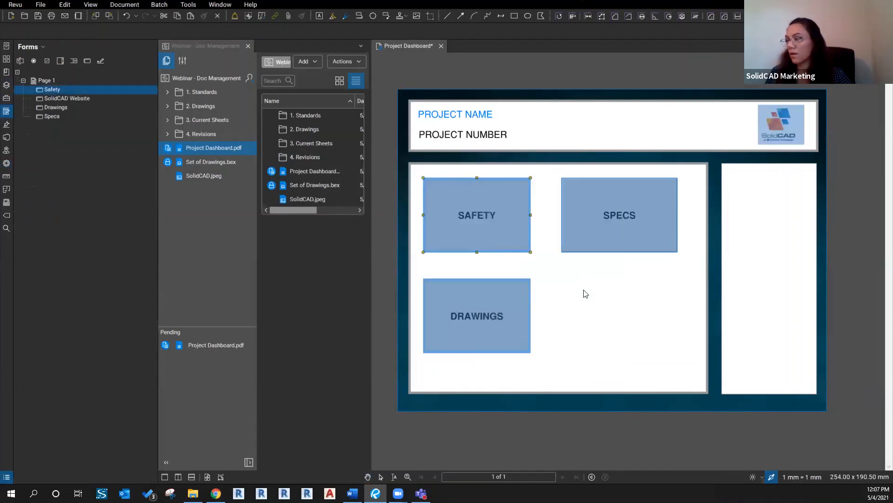
right_click(586, 293)
left_click(605, 336)
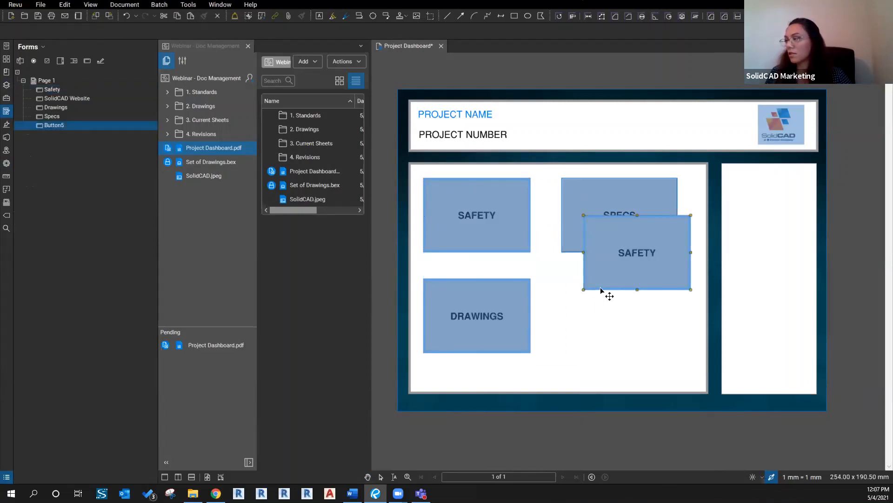
left_click_drag(600, 287, 569, 363)
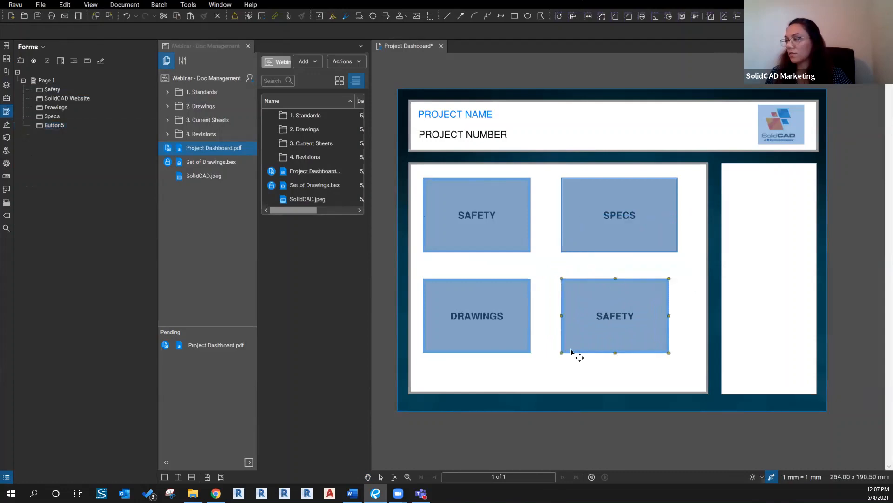
Change the label of the copied button beside DRAWINGS to RFI and leave form editing
left_click(7, 163)
scroll(93, 325, "up", 3)
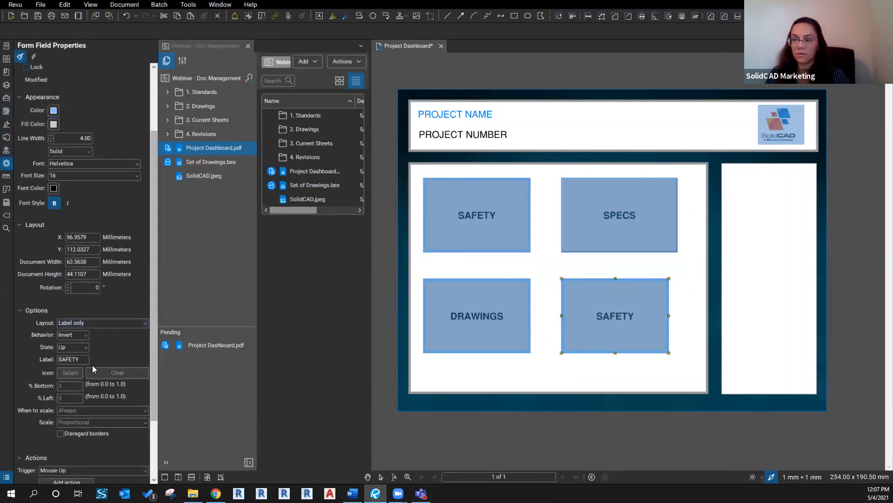
double_click(69, 359)
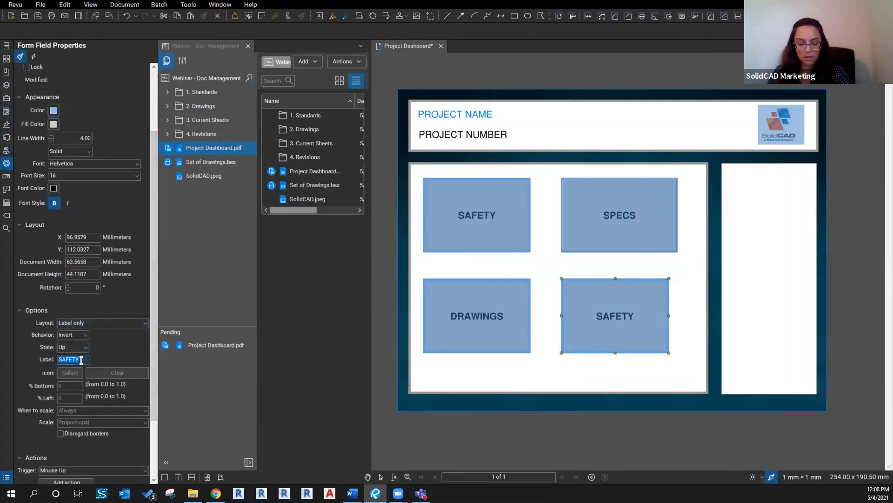
type("RFI")
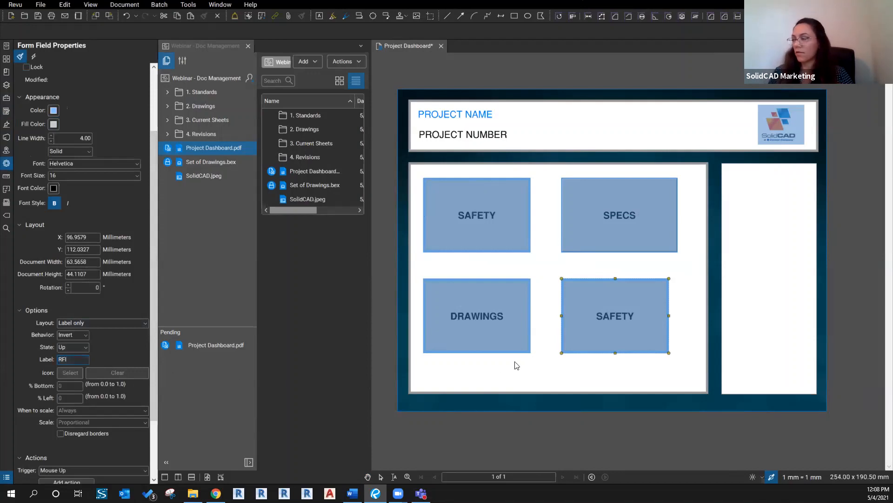
left_click_drag(516, 361, 577, 377)
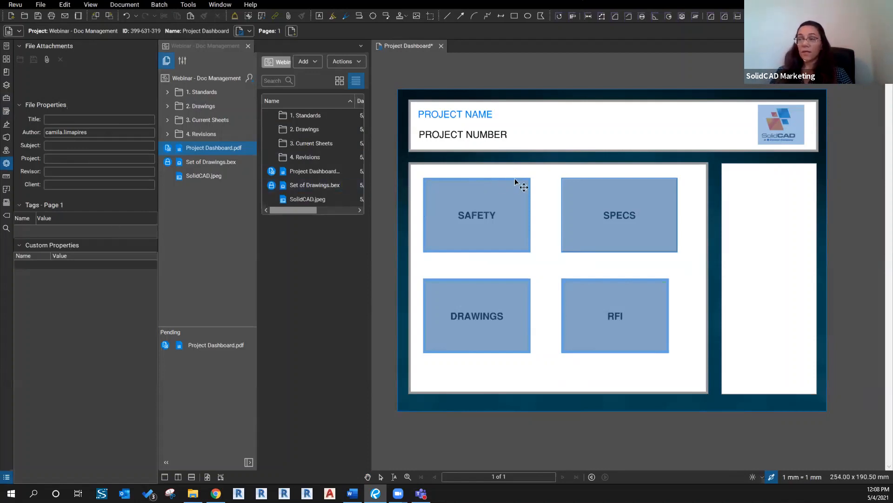
key("Escape")
Add a text box about 39 by 30 mm reading WEATHER near the top of the dashboard's narrow white side panel
left_click_drag(757, 264, 758, 270)
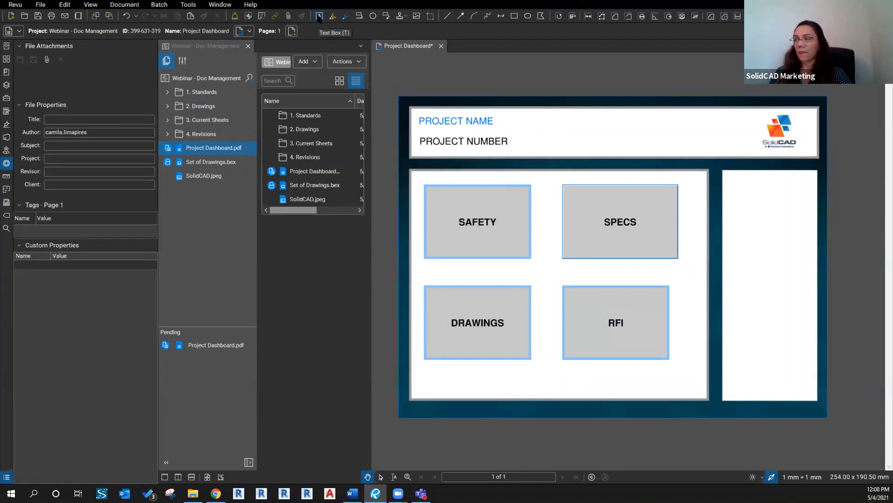
key("t")
left_click_drag(737, 194, 796, 243)
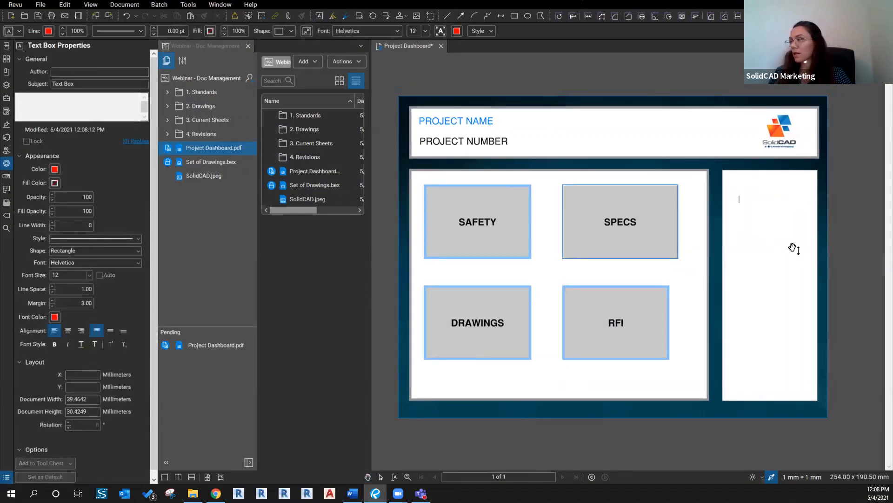
type("W")
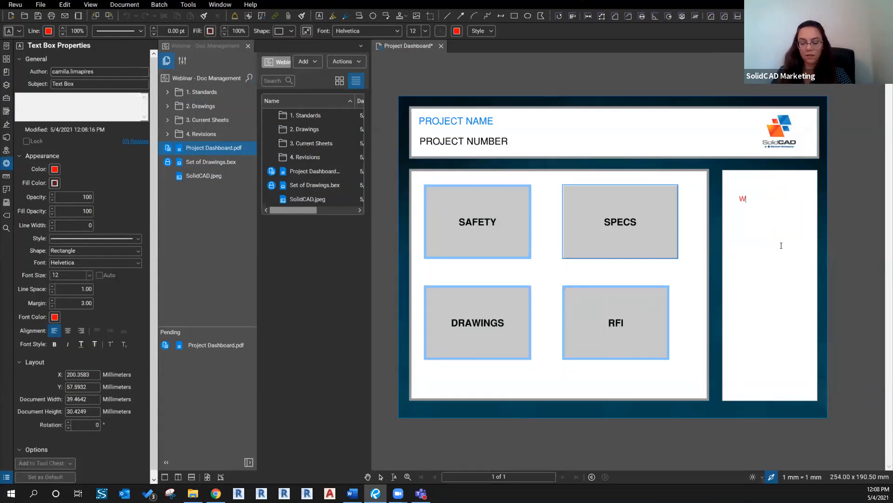
type("EATHER")
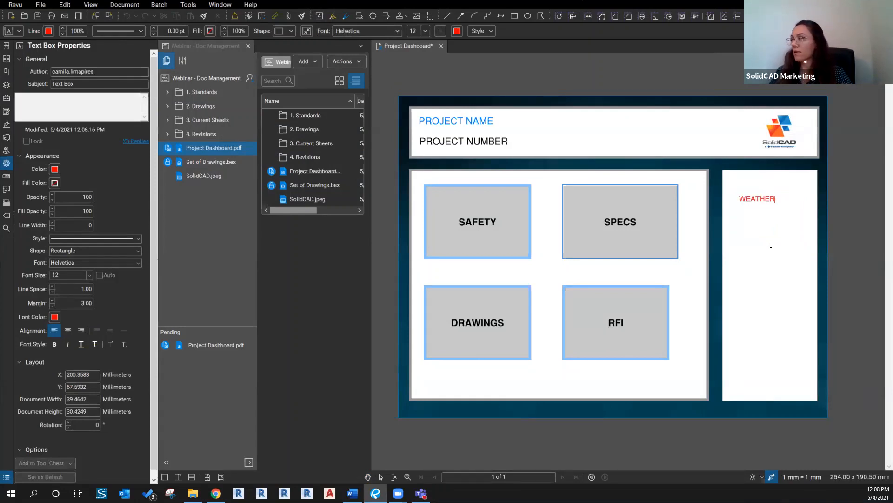
left_click(756, 275)
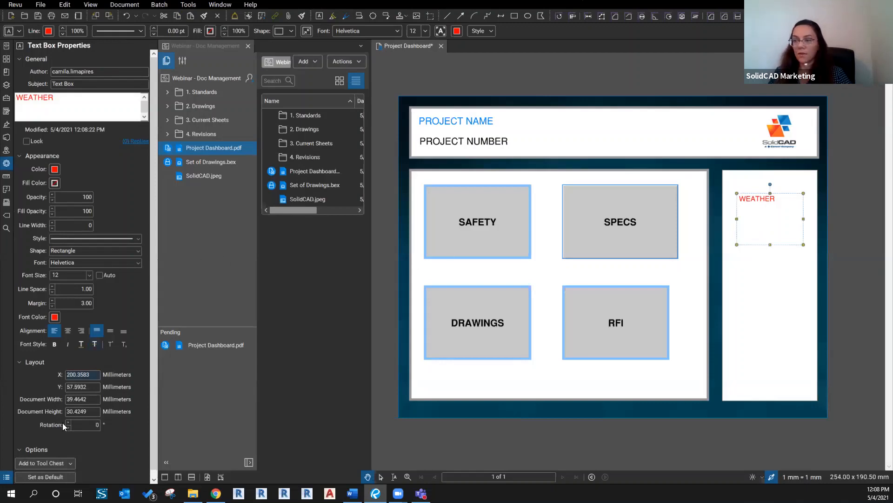
Centre the WEATHER text horizontally and give its box a blue outline and a light grey fill
left_click(68, 330)
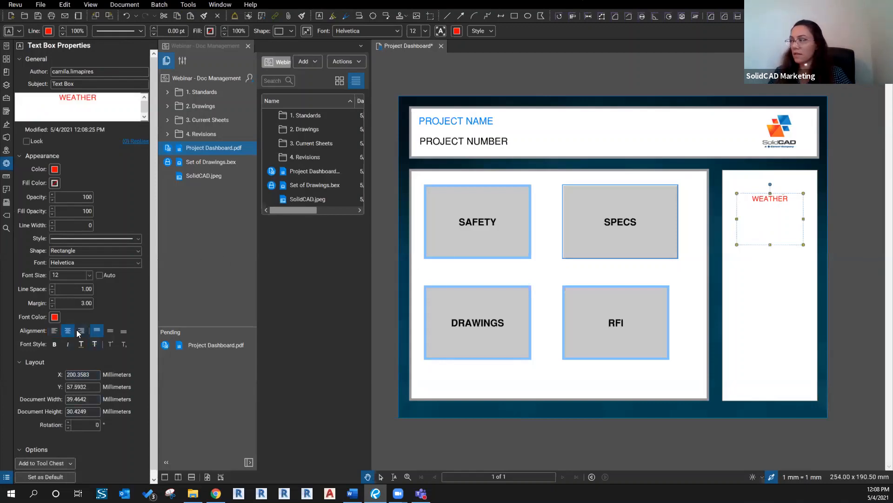
left_click(54, 169)
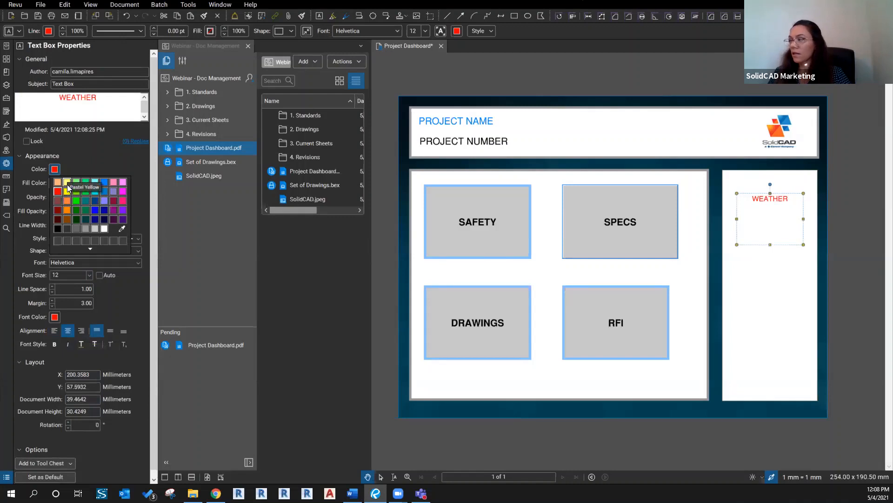
left_click(103, 182)
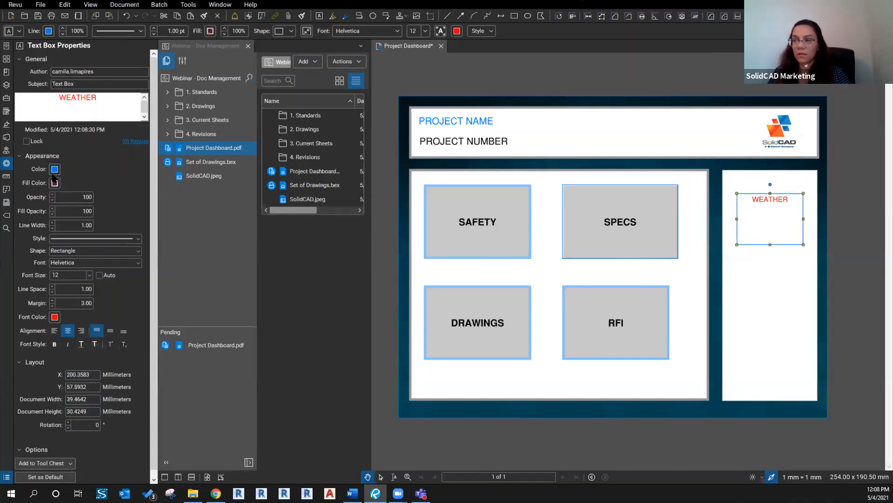
left_click(55, 183)
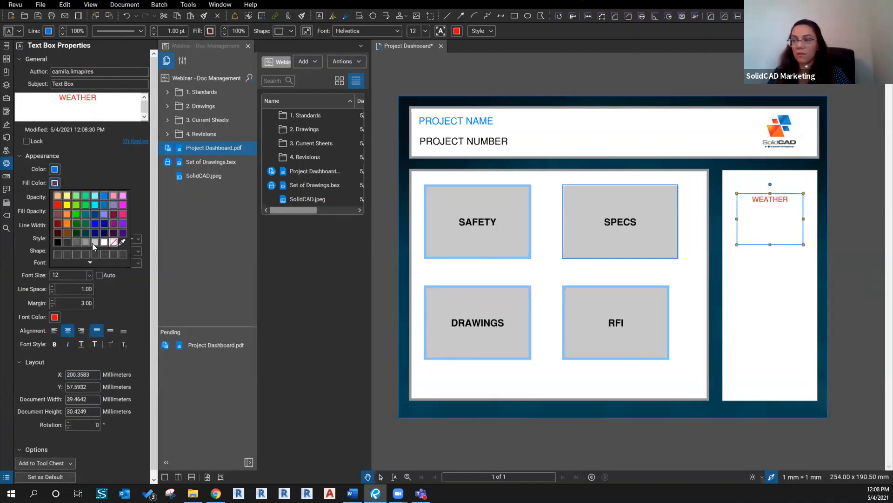
left_click(93, 242)
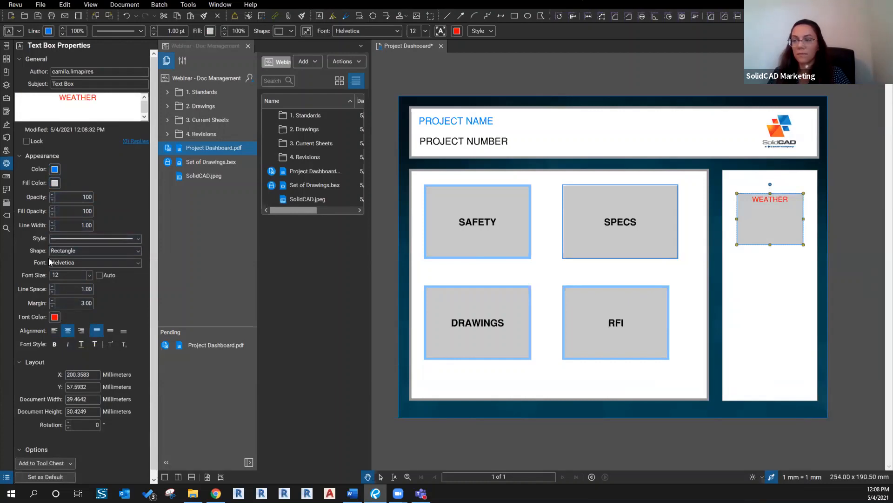
Set the WEATHER text's font size to 16 and align it vertically to the middle of its box
left_click(90, 274)
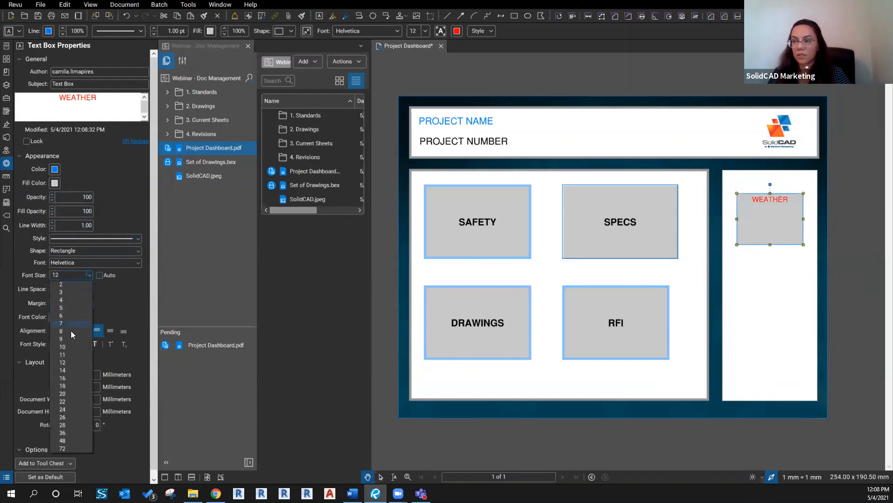
left_click(67, 378)
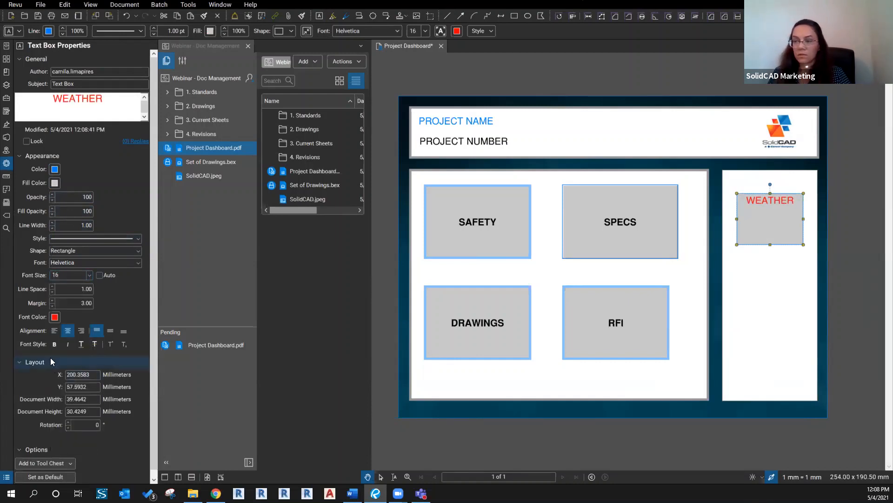
left_click(108, 332)
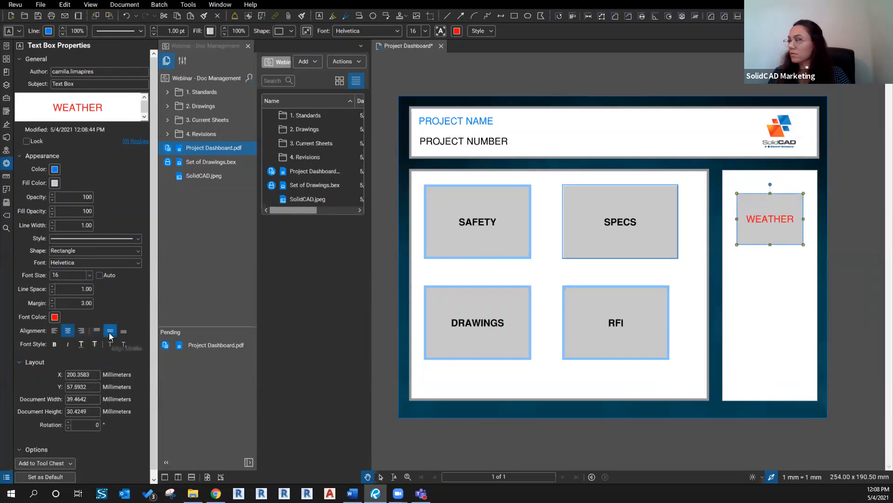
Place two copies of the WEATHER text box in a column beneath the original in the narrow side panel
left_click(773, 278)
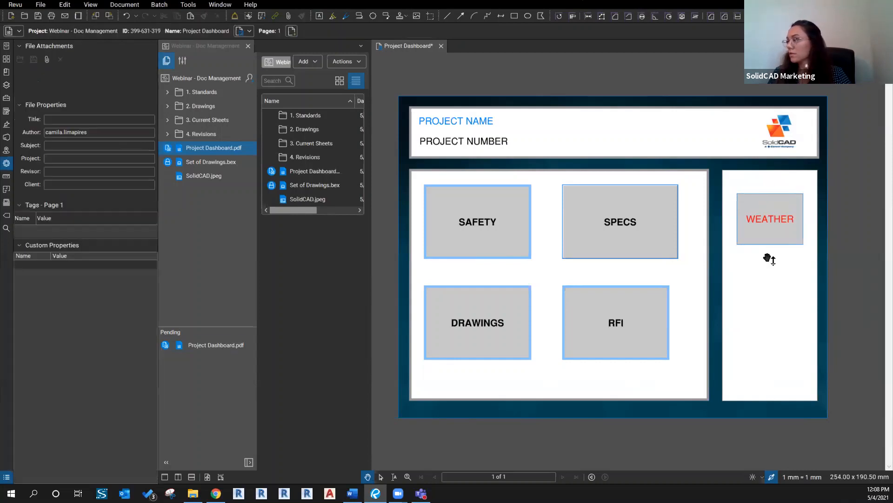
left_click(770, 226)
left_click_drag(771, 225, 769, 347)
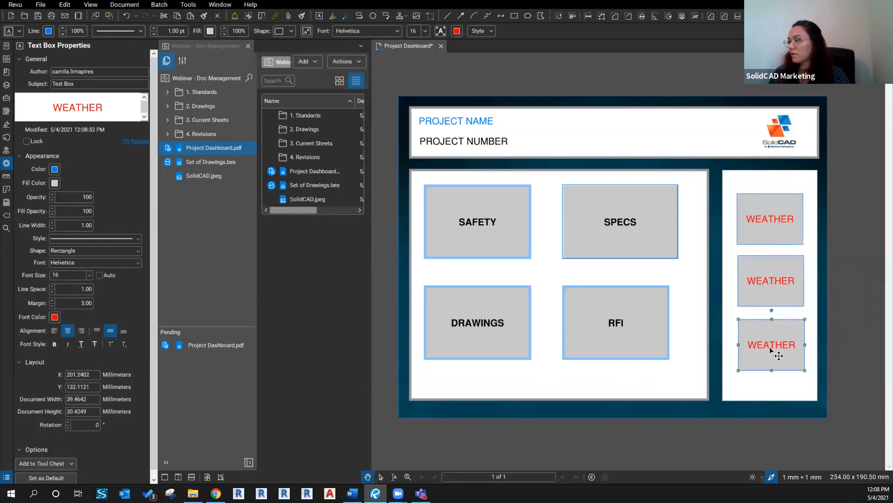
Change the lowest copied box's text to BIM INFORMATION and set its font size to 14
double_click(770, 347)
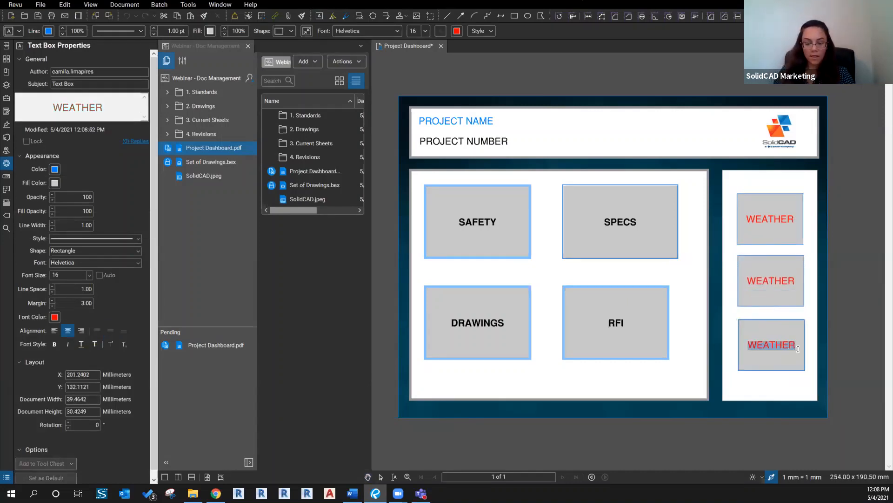
type("BIM I")
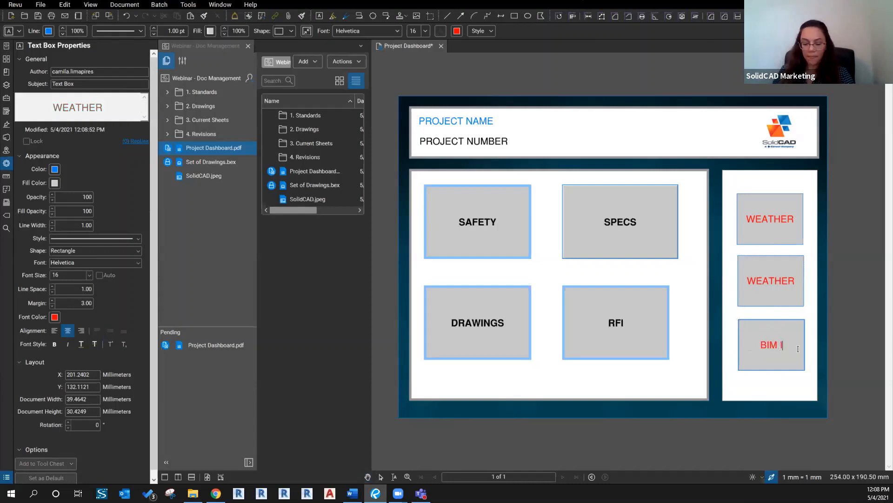
type("NFORM")
key("BackSpace")
type("RMA")
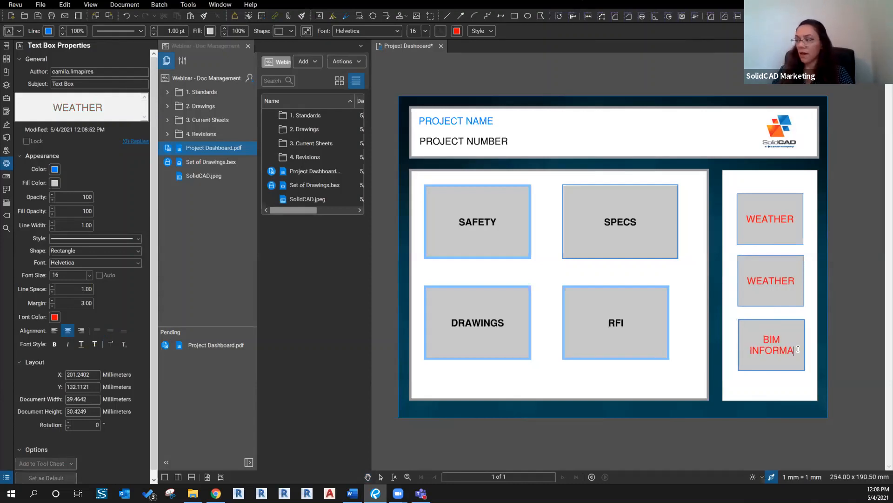
type("TION")
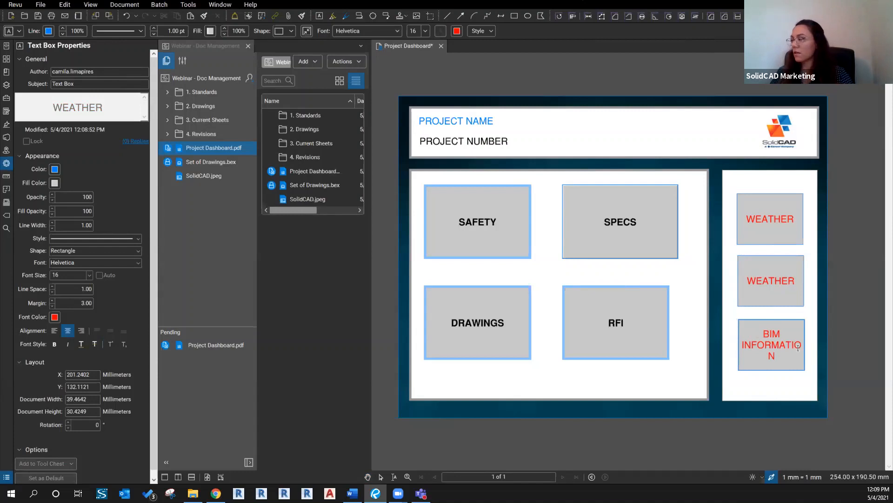
left_click(739, 370)
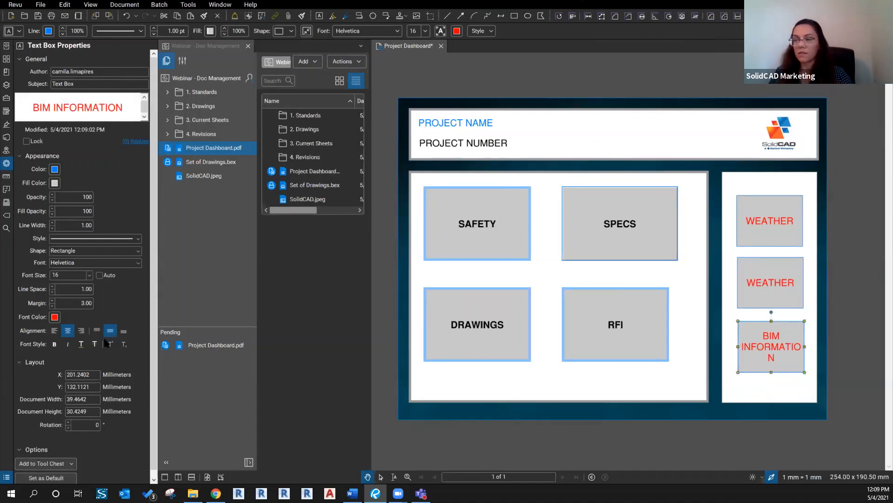
left_click(90, 275)
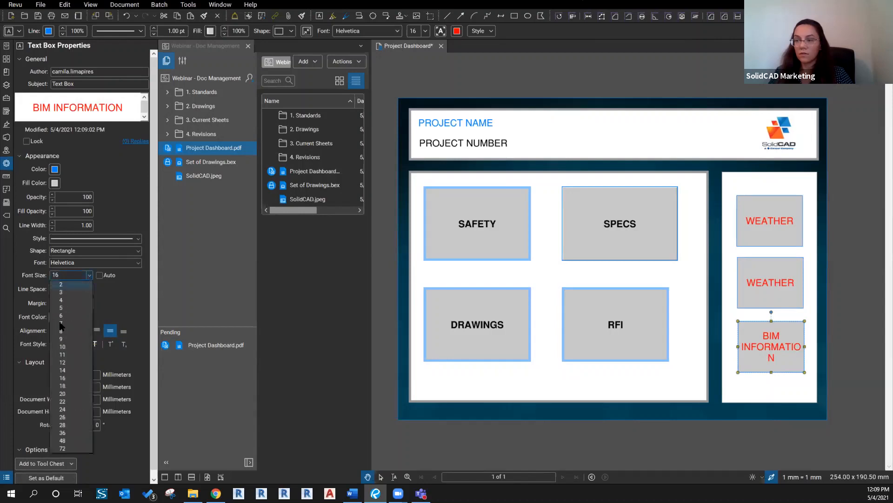
left_click(62, 370)
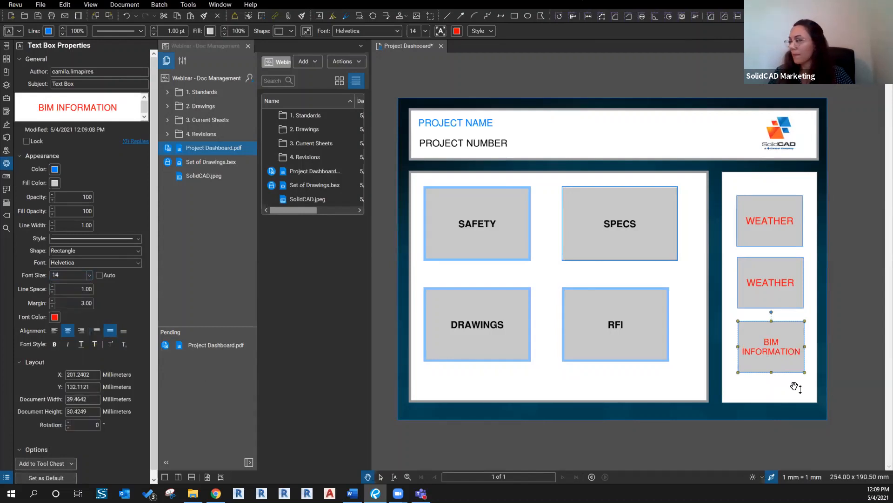
Change the text of the middle box in the side panel to SCHEDULE
left_click(761, 288)
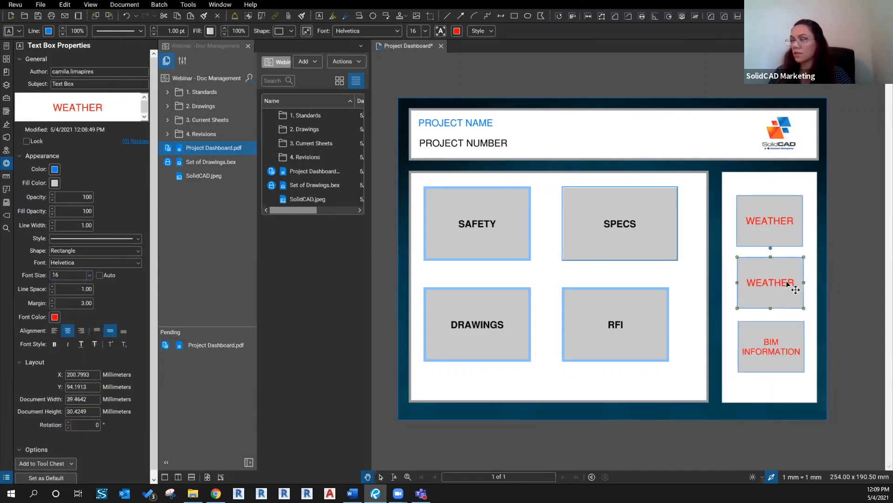
double_click(786, 288)
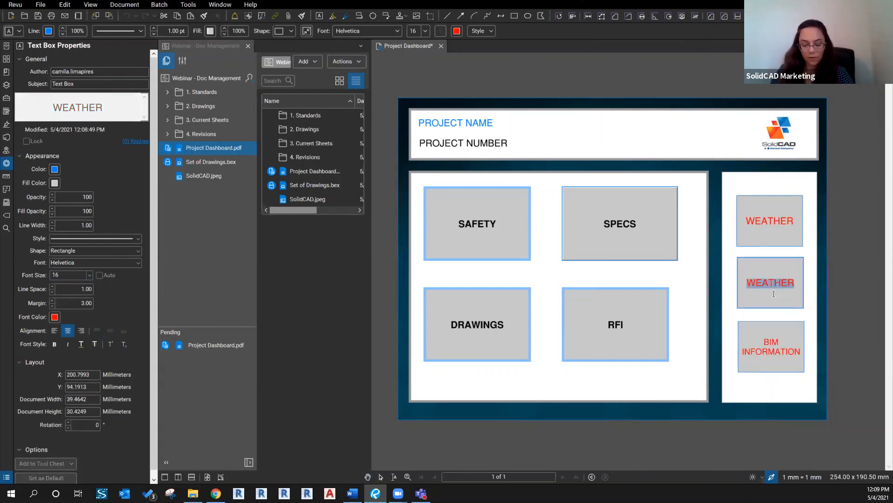
type("SCHEDULE")
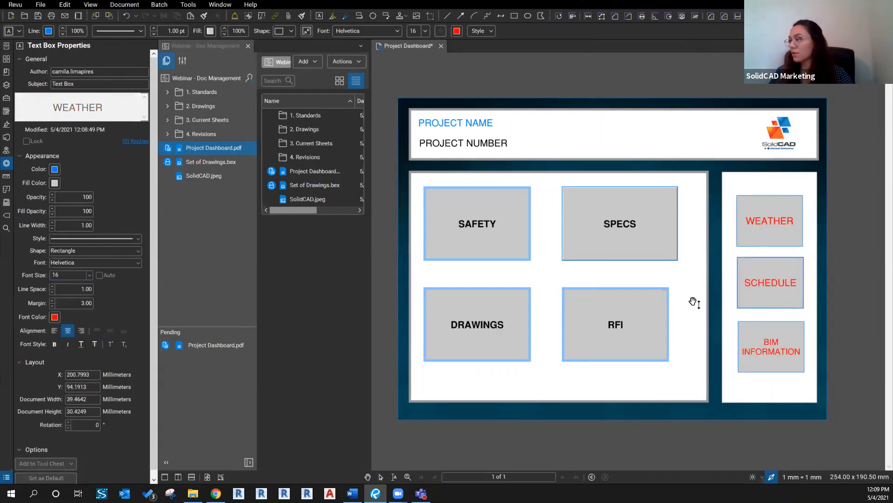
left_click(694, 302)
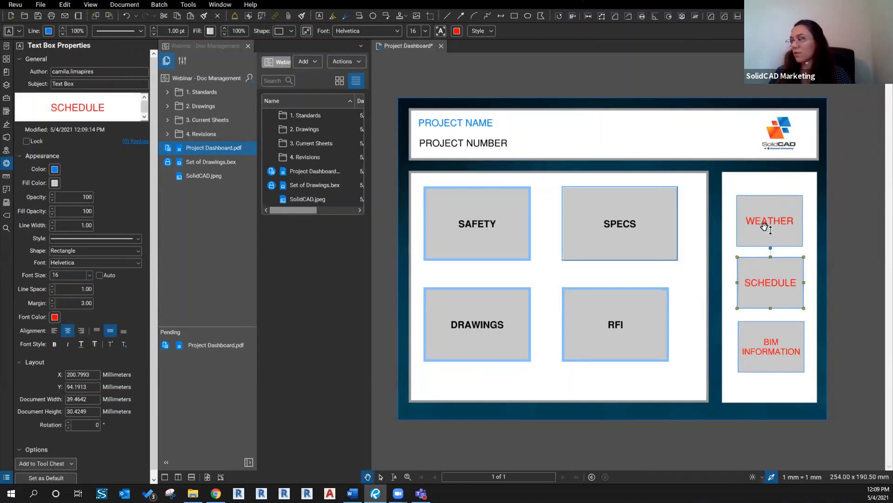
Give the BIM INFORMATION box an action that opens the project folder 1.2 Revit Project Standards (PEP) inside 1. Standards
left_click(761, 349)
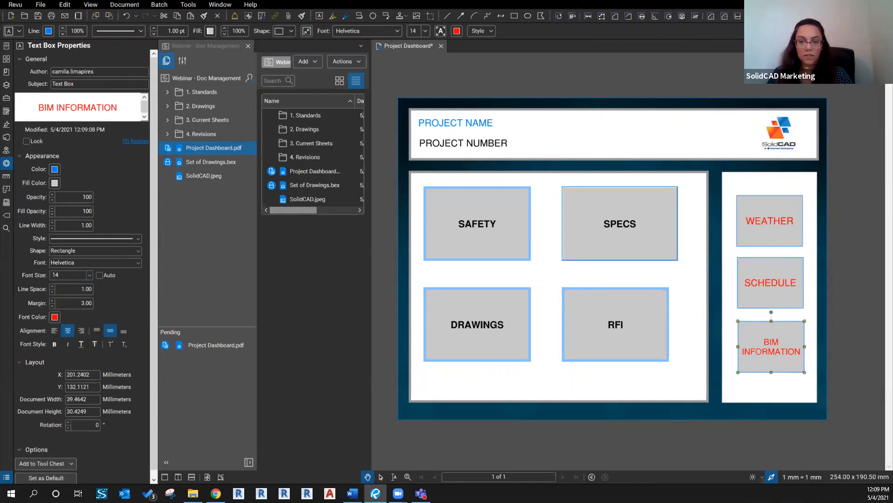
right_click(771, 346)
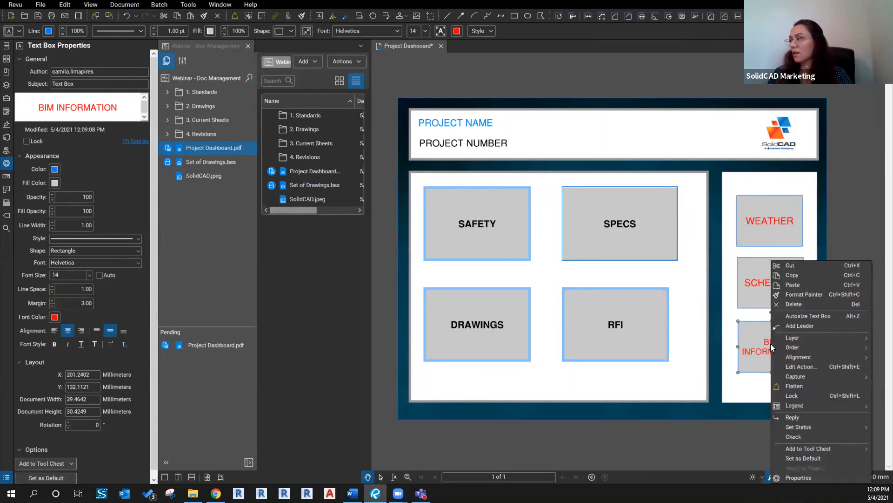
left_click(782, 367)
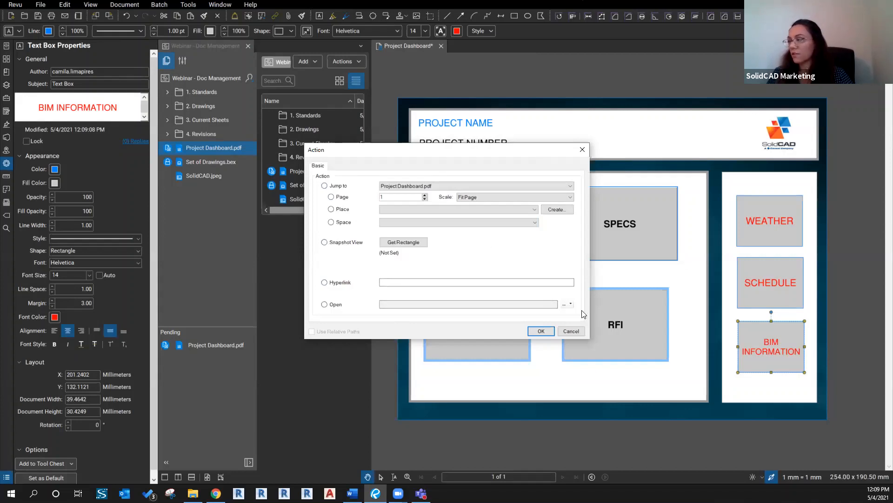
left_click(570, 304)
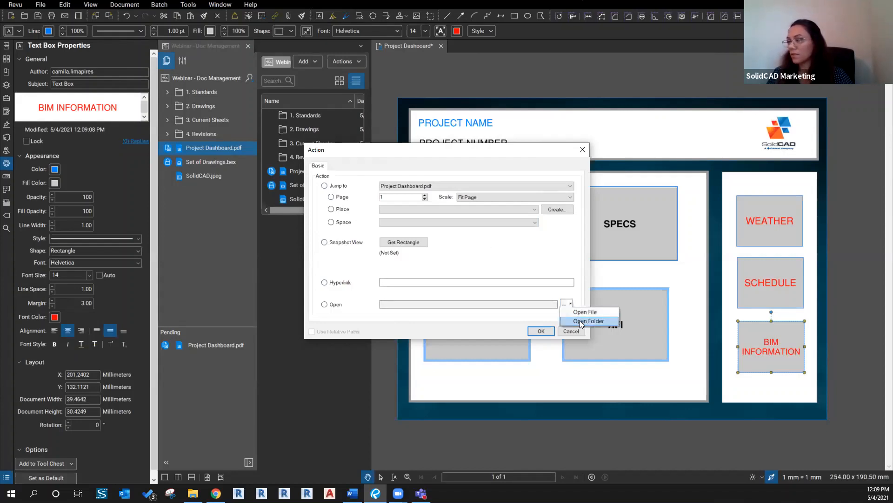
left_click(579, 321)
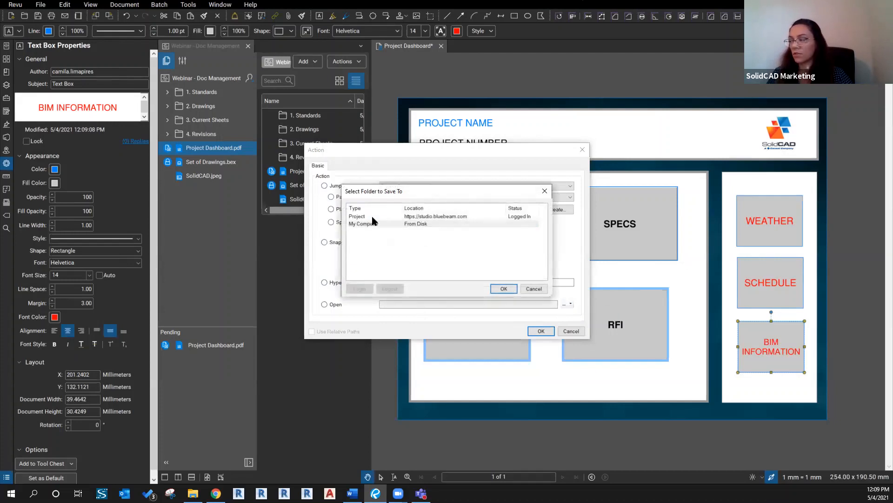
double_click(415, 215)
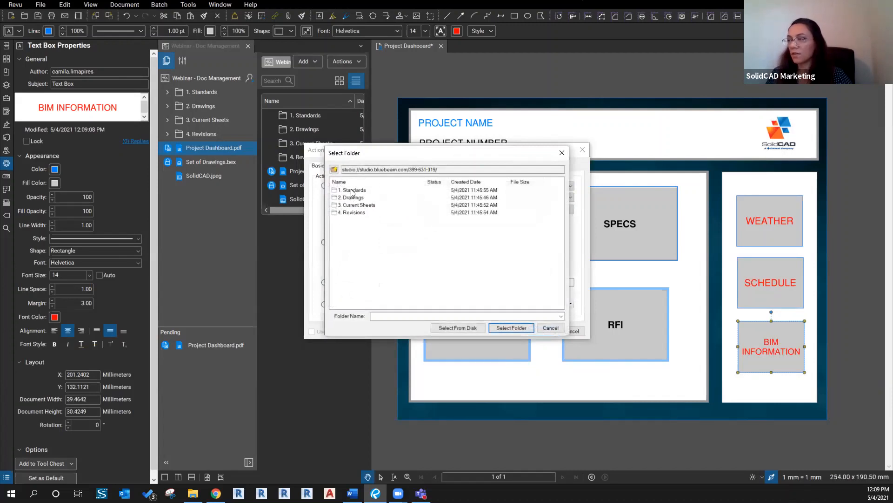
left_click(352, 191)
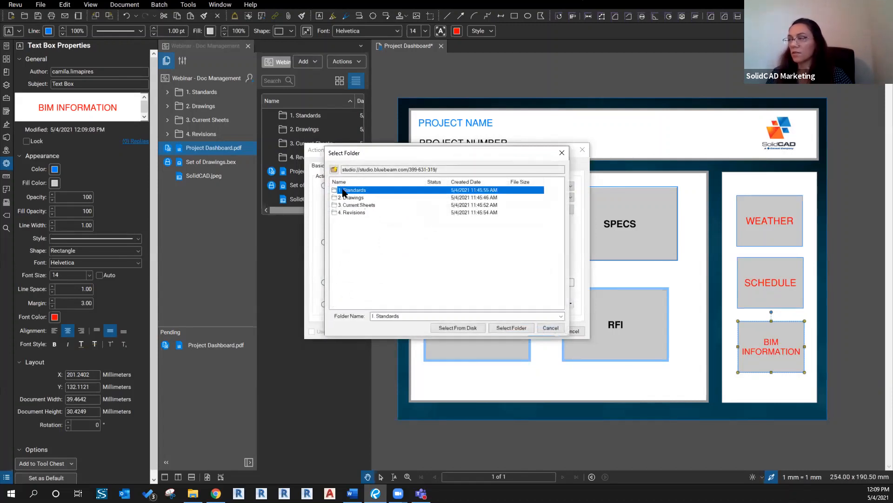
double_click(384, 192)
left_click(366, 198)
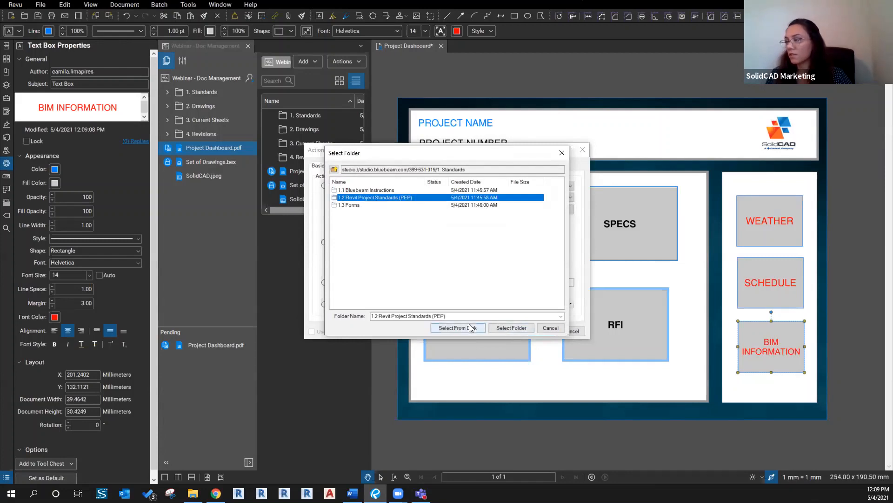
left_click(524, 329)
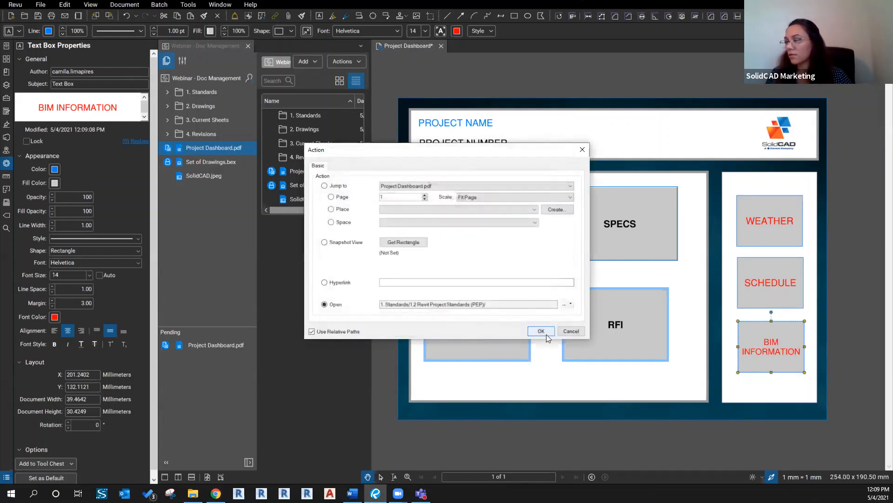
left_click(541, 332)
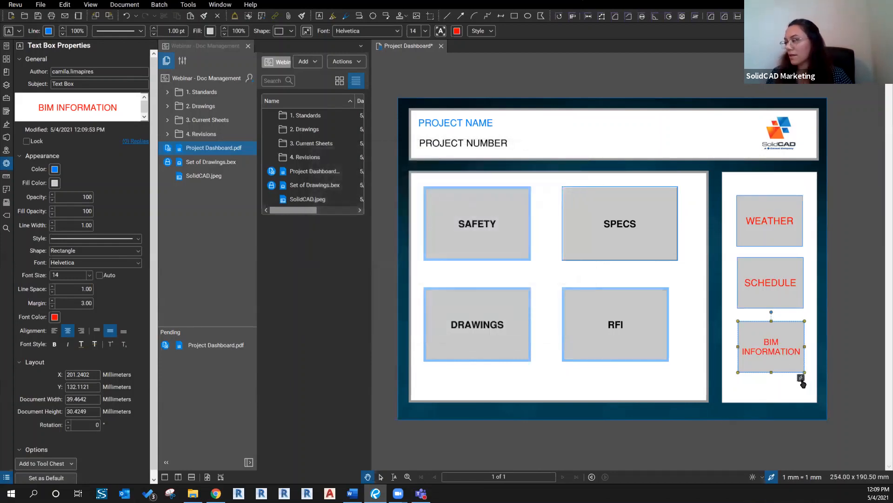
Flatten the BIM INFORMATION box, test its folder link and close the file dialog without opening anything
right_click(772, 351)
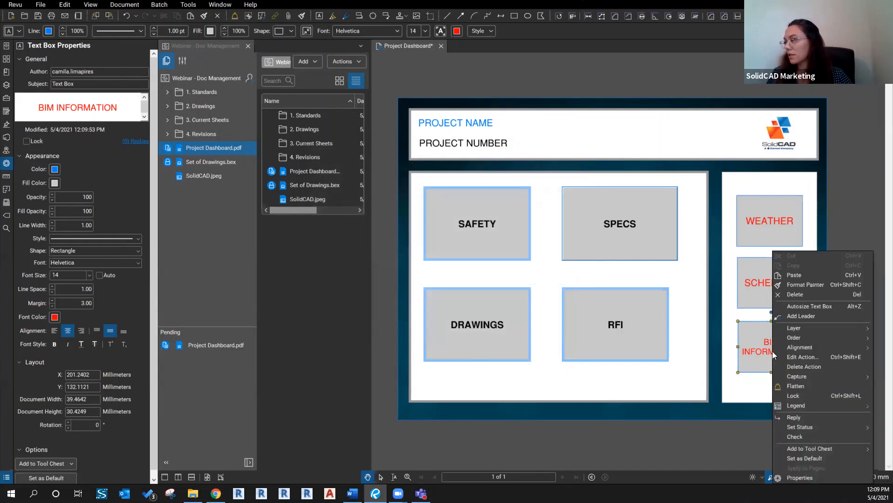
left_click(793, 386)
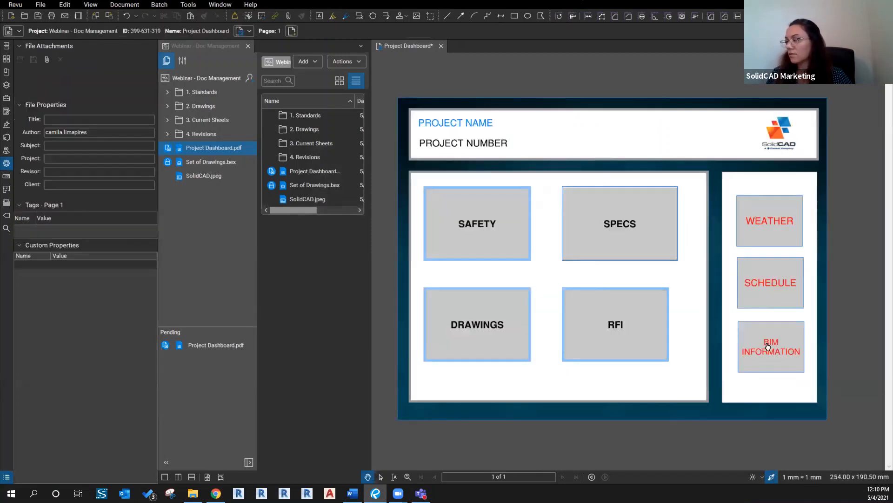
left_click(768, 347)
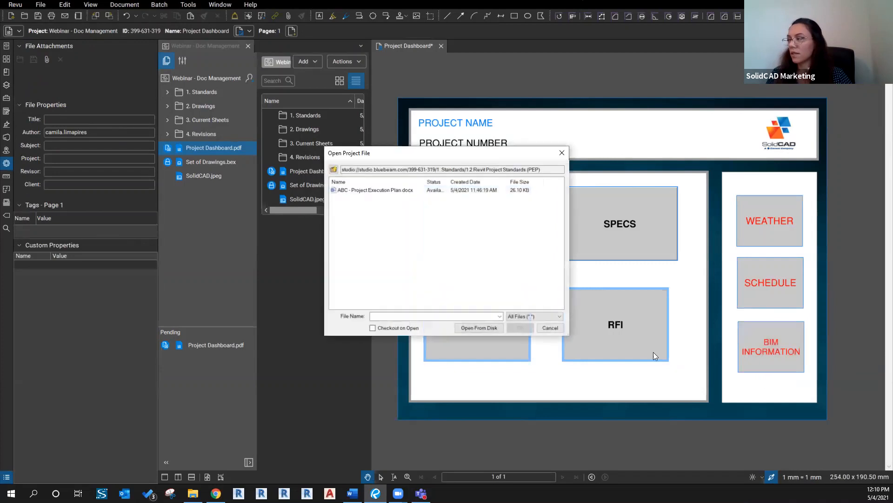
left_click(562, 153)
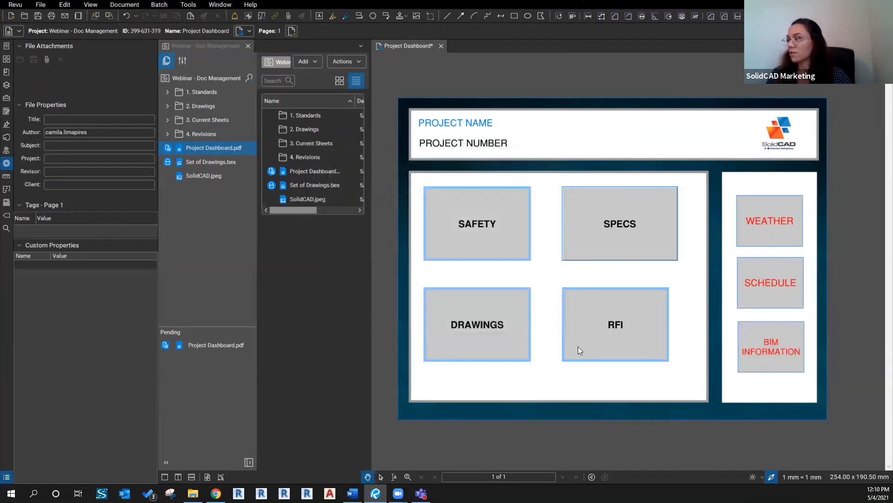
left_click(519, 386)
key("Escape")
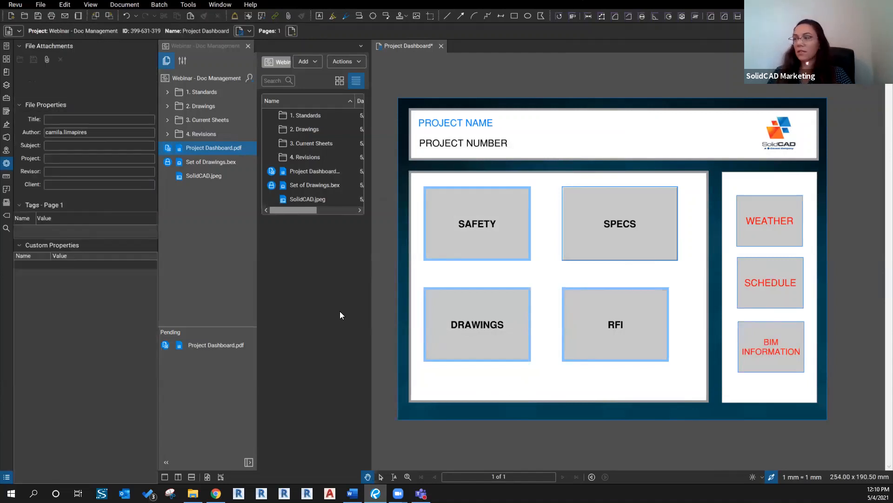
Check the Project Dashboard file in to the Studio project without a comment
right_click(381, 48)
left_click(409, 68)
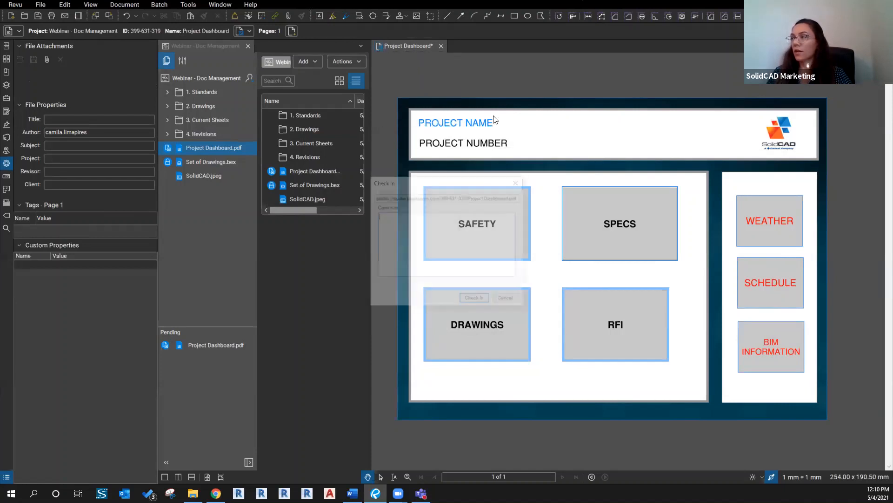
left_click(474, 298)
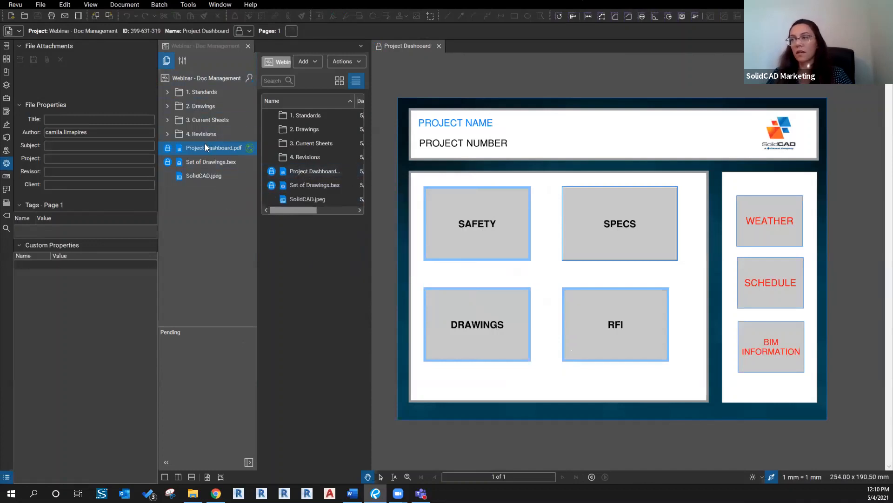
Open group membership management from the project's permission settings and view the members of the Subcontractors group
left_click(182, 63)
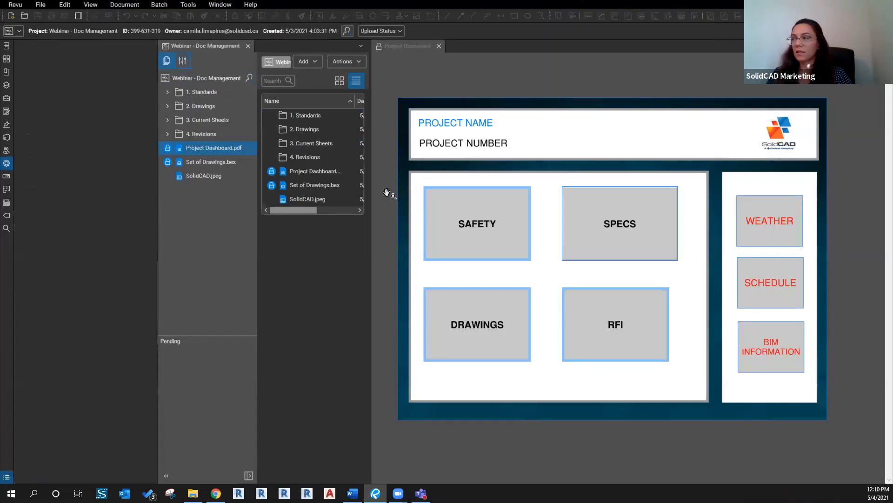
left_click(183, 61)
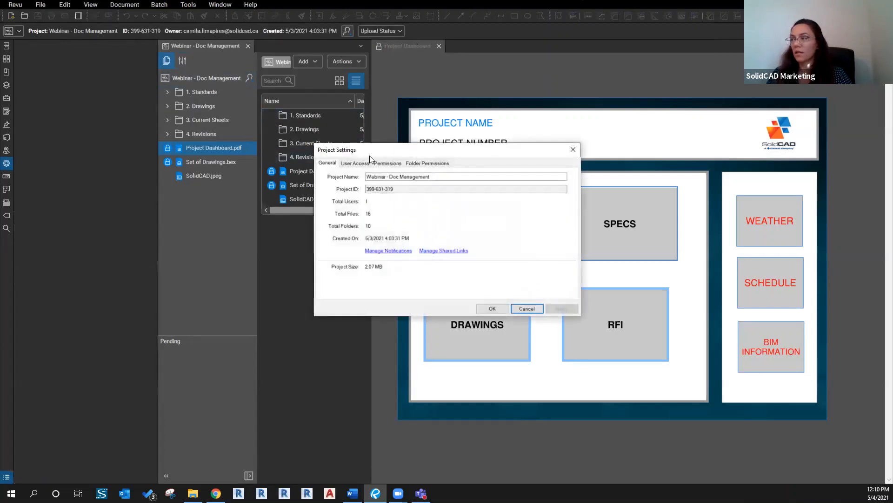
left_click(381, 164)
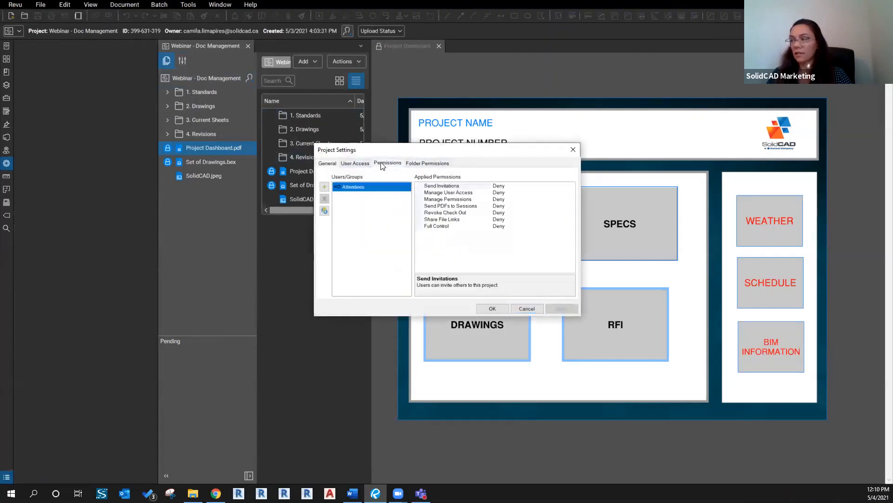
left_click(325, 211)
left_click(344, 195)
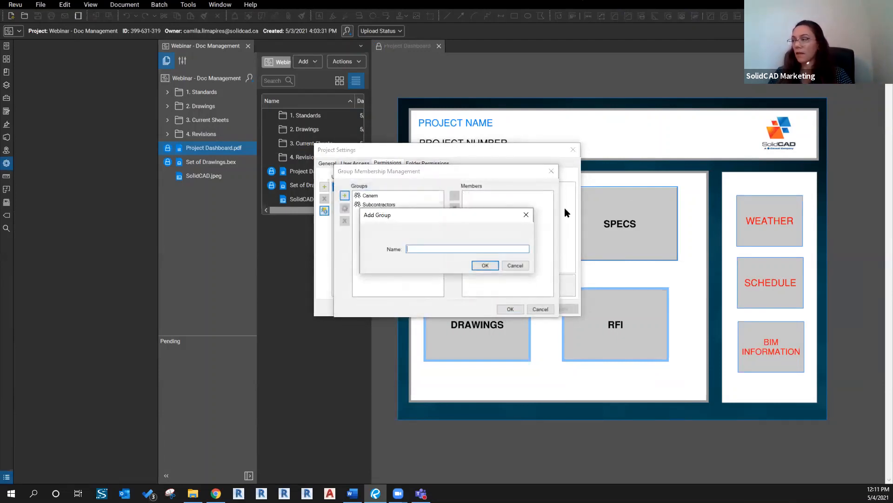
left_click(526, 214)
left_click(379, 205)
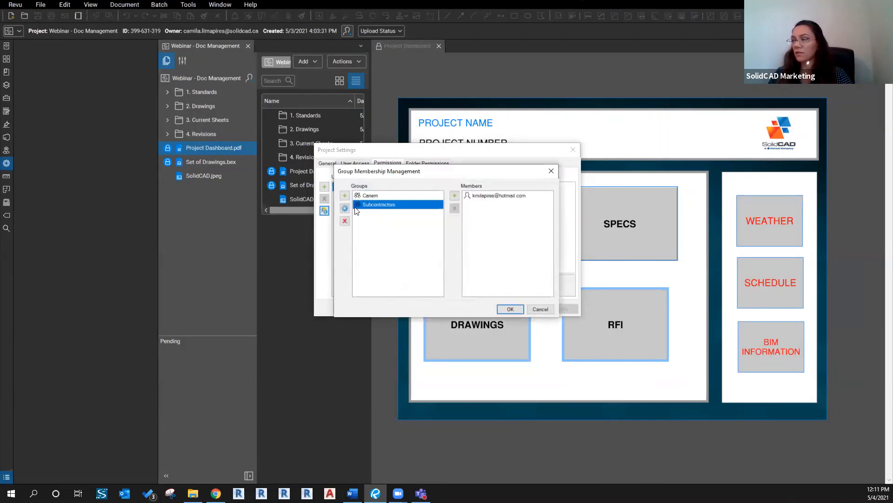
Add a new member to the Subcontractors group using the person's e-mail address and confirm the group membership
left_click(454, 196)
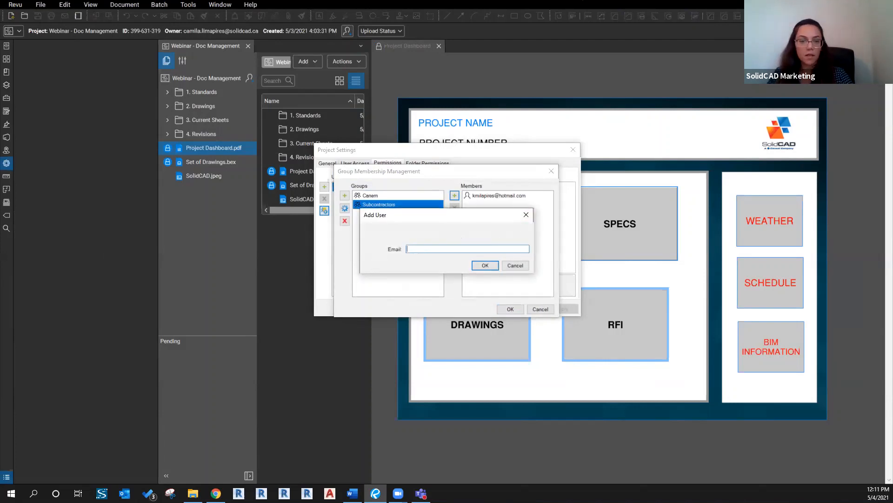
key("alt+Tab")
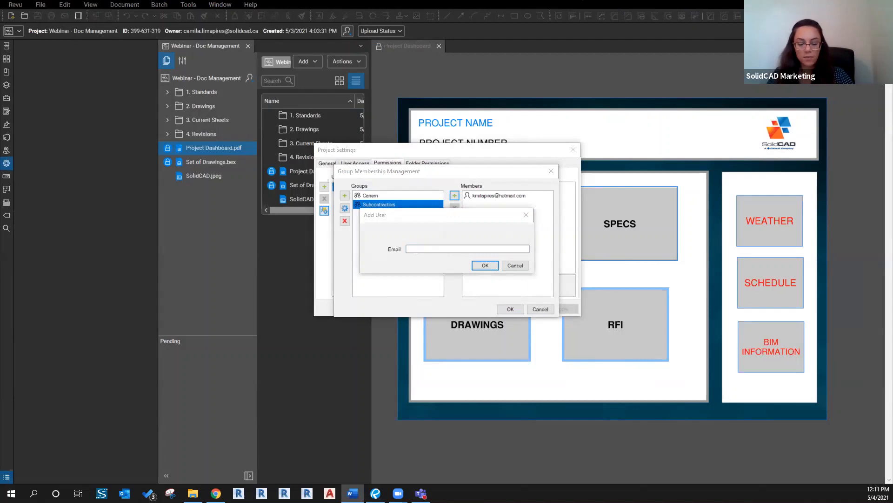
left_click(422, 248)
key("ctrl+v")
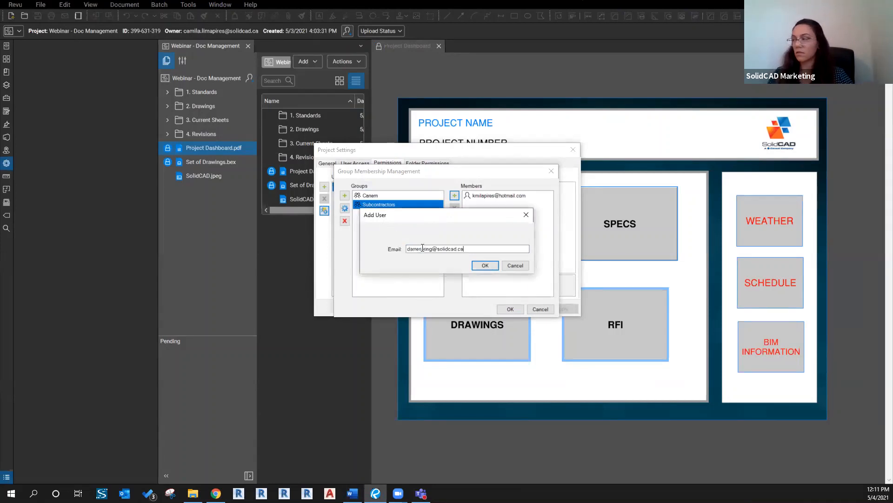
left_click(487, 265)
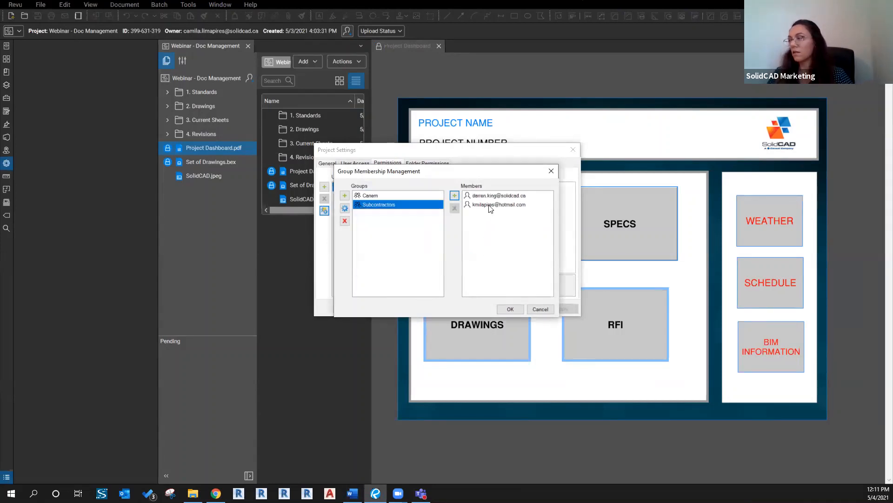
left_click(510, 310)
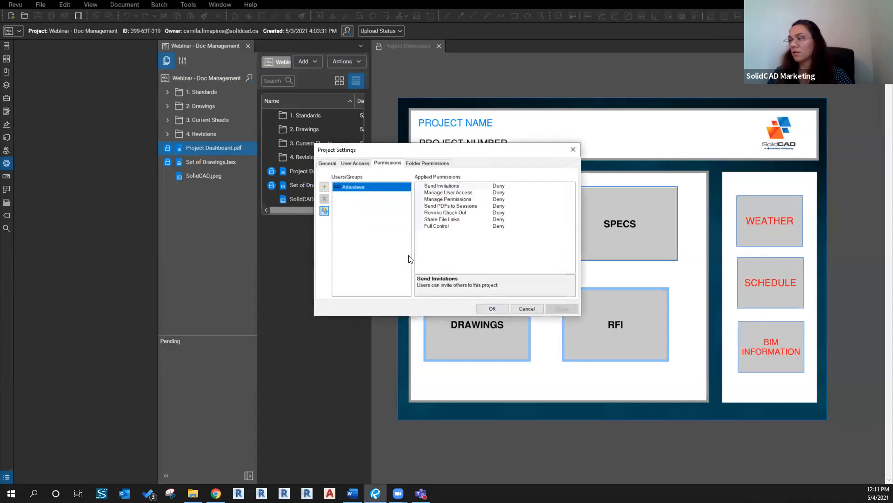
Add the Subcontractors group to the project permissions and leave its Send Invitations setting blank
left_click(412, 163)
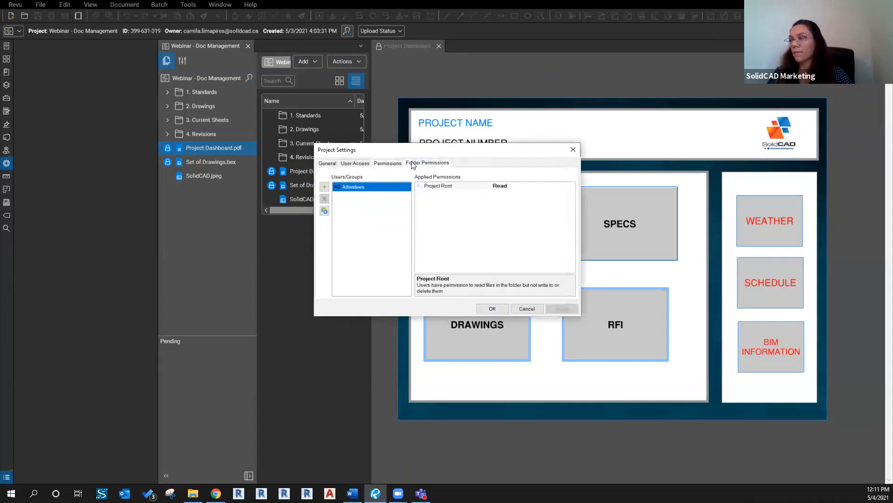
left_click(387, 162)
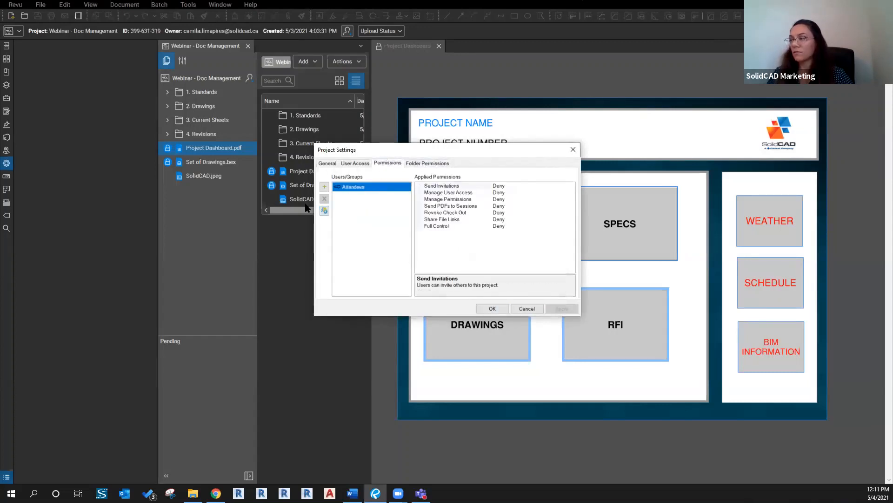
left_click(324, 187)
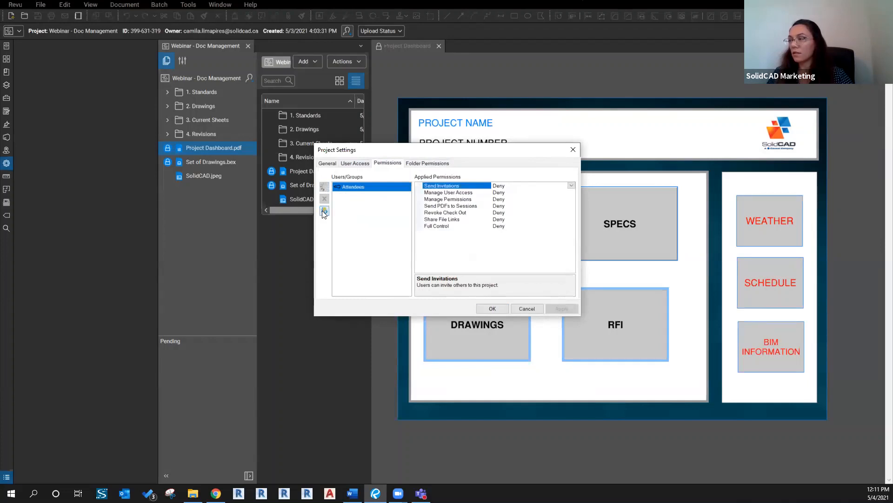
left_click(323, 210)
left_click(378, 203)
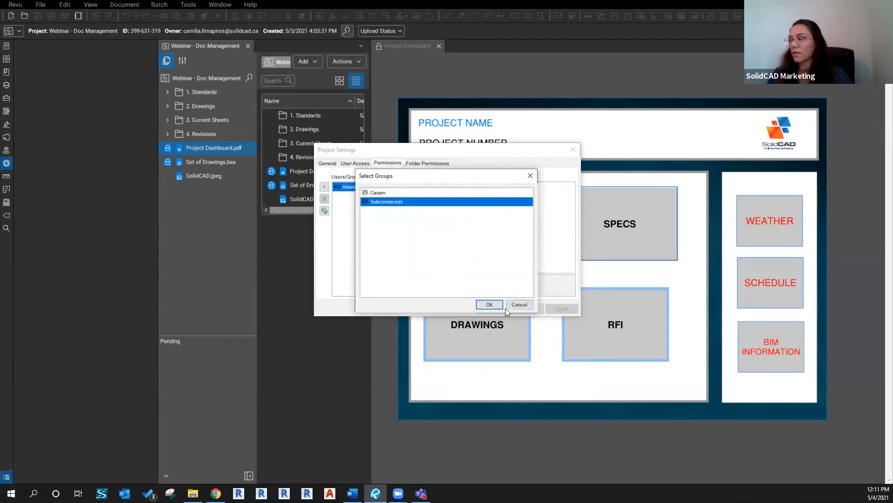
left_click(489, 305)
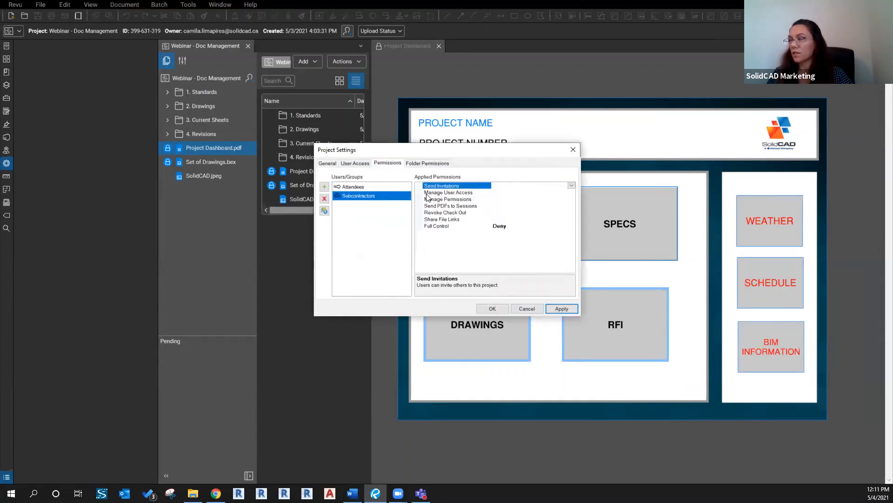
left_click(572, 186)
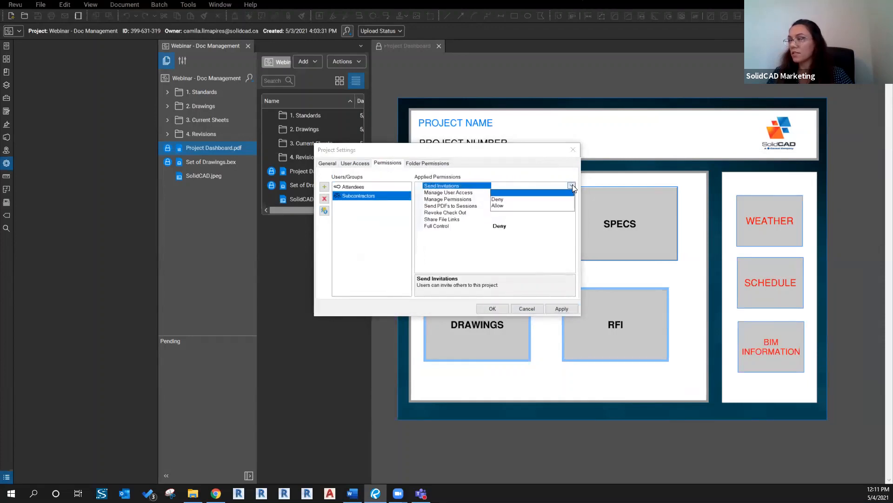
left_click(570, 192)
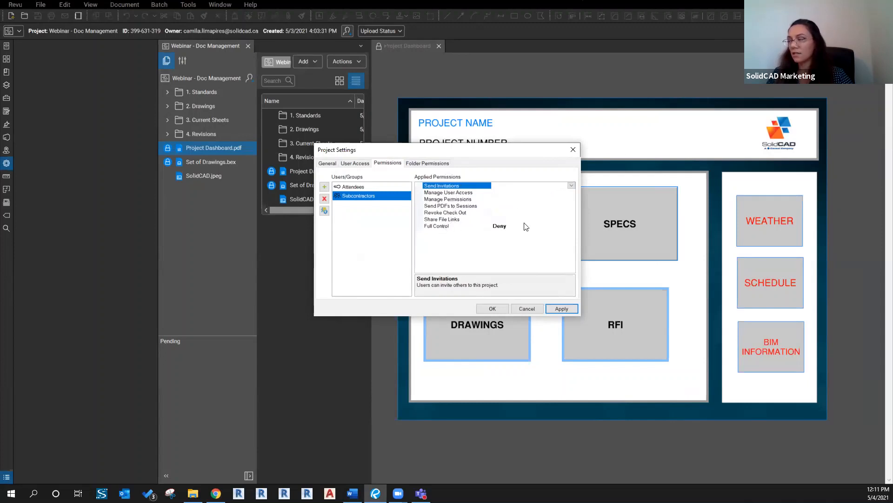
Add the Subcontractors group to the folder permissions and expand the Project Root folder list
left_click(427, 163)
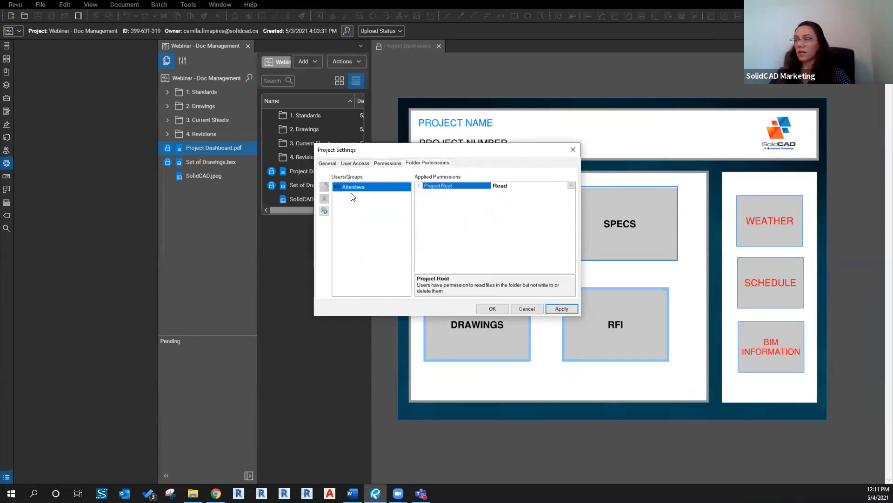
left_click(324, 187)
left_click(379, 202)
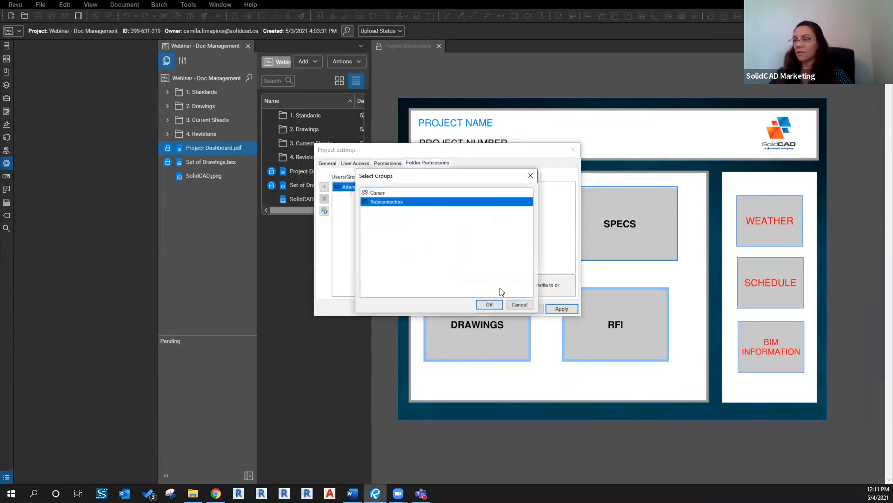
left_click(490, 305)
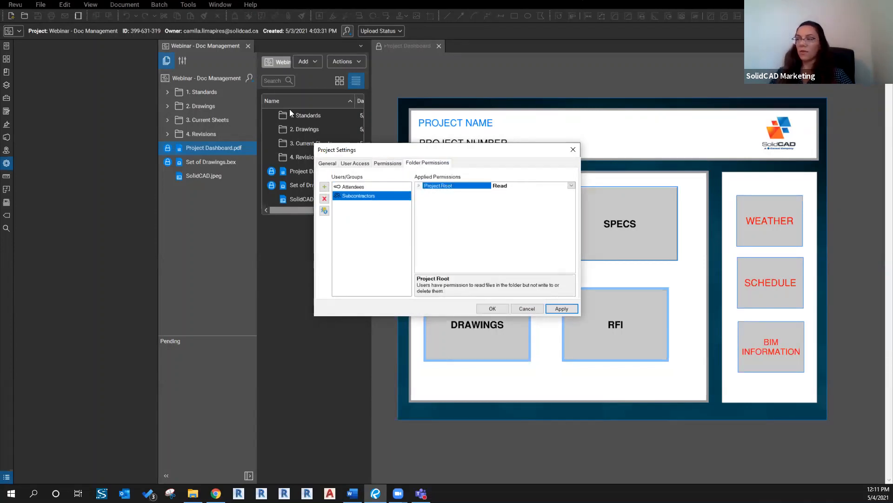
left_click(419, 186)
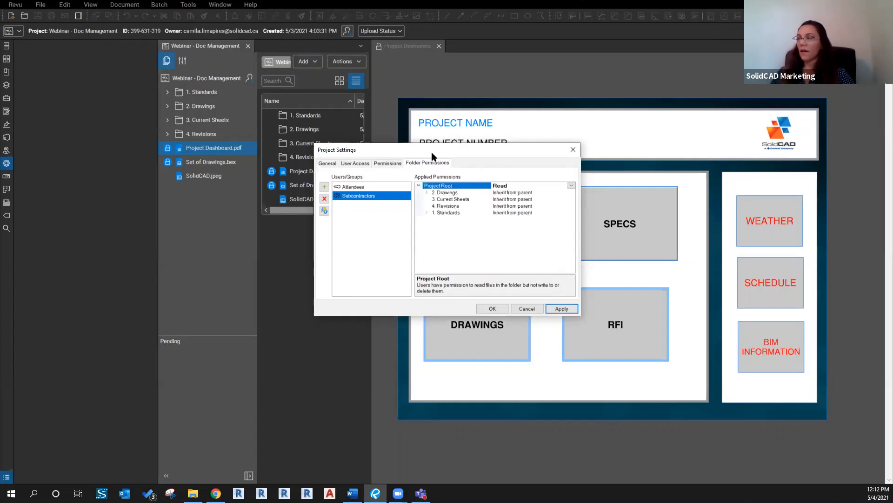
left_click_drag(431, 152, 507, 157)
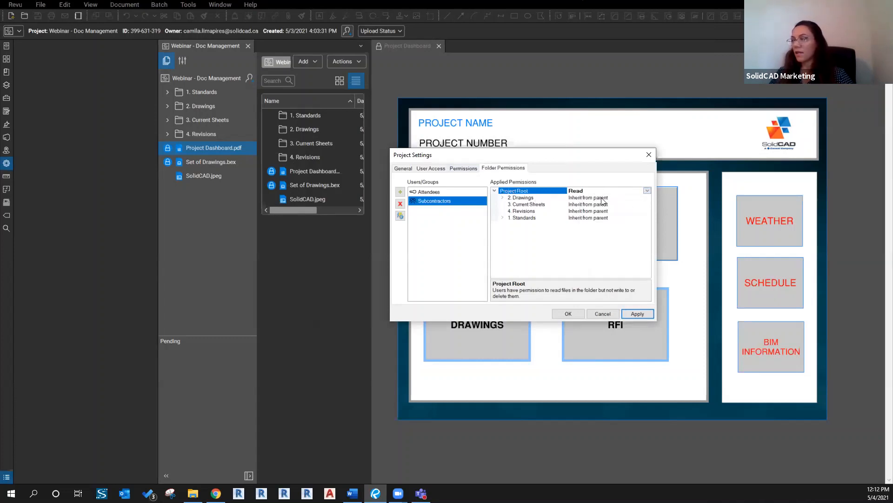
For Subcontractors, keep folder 2. Drawings on Inherit from parent and set folder 1. Standards to Hidden
left_click(636, 198)
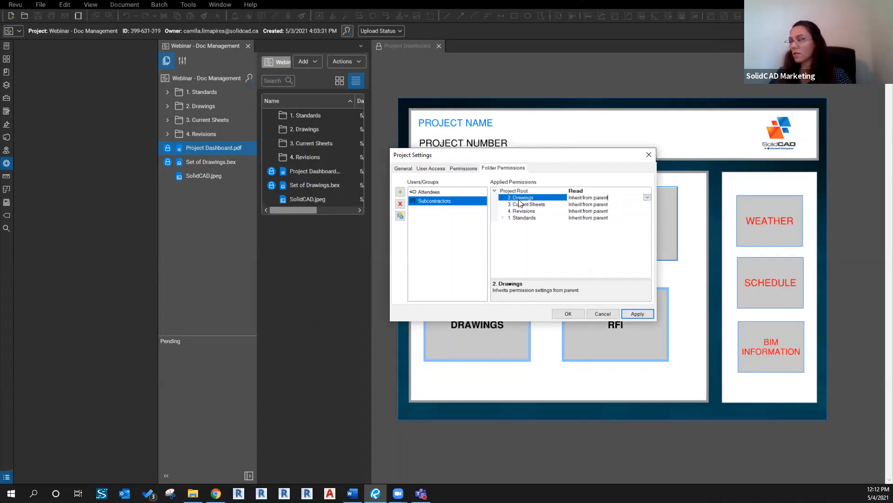
left_click(648, 197)
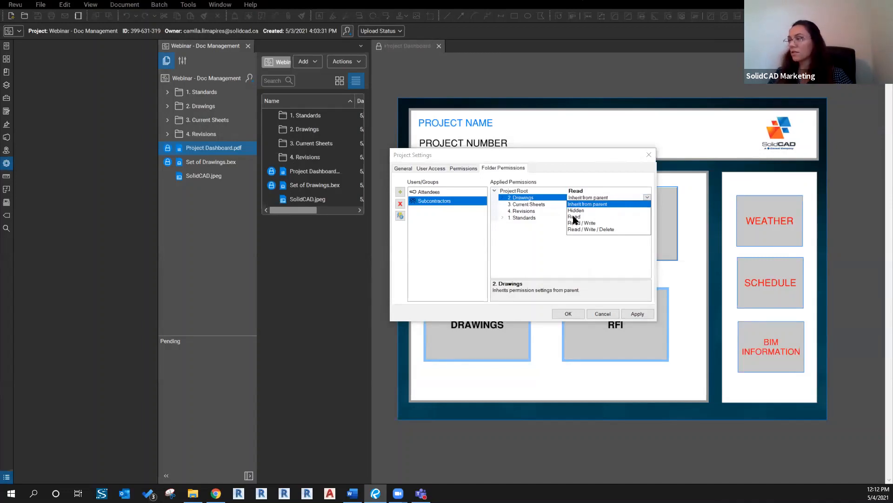
left_click(579, 204)
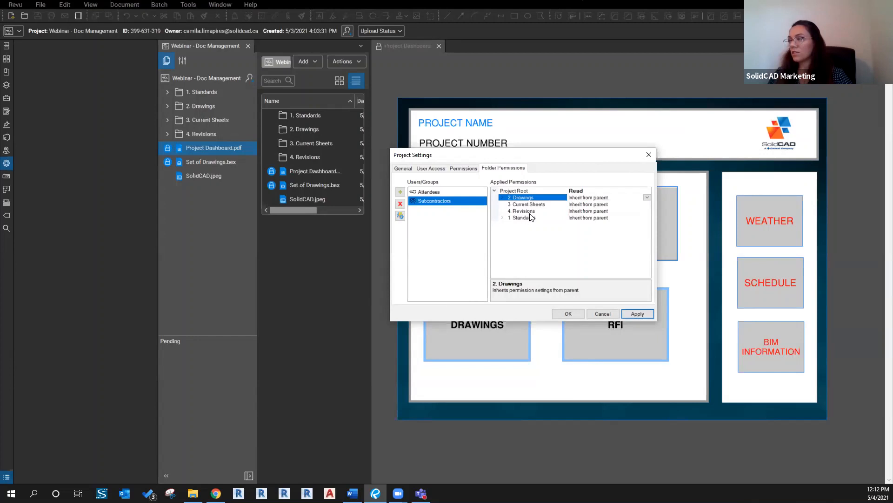
left_click(648, 217)
left_click(647, 217)
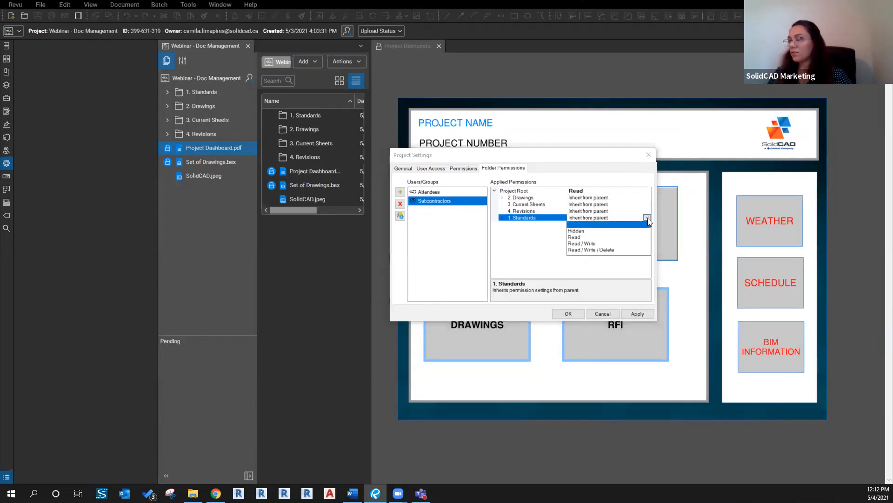
left_click(578, 230)
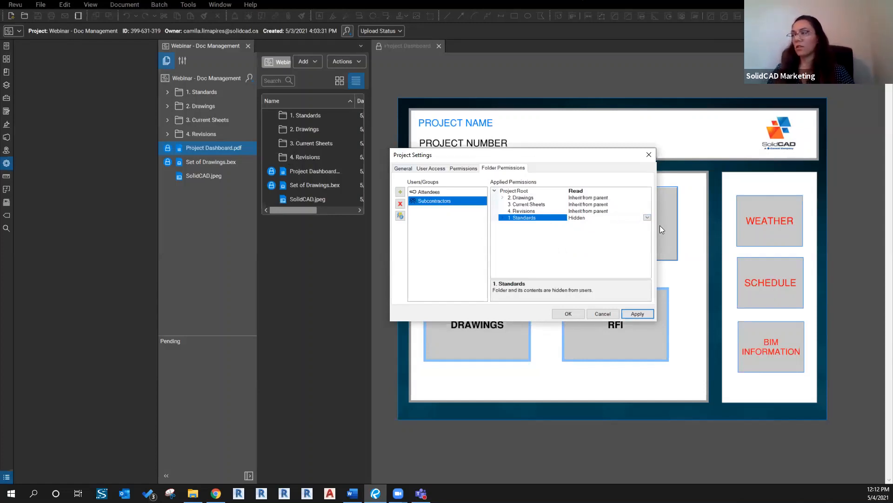
Leave folder 4. Revisions on Inherit from parent, then apply and close the project settings
left_click(649, 212)
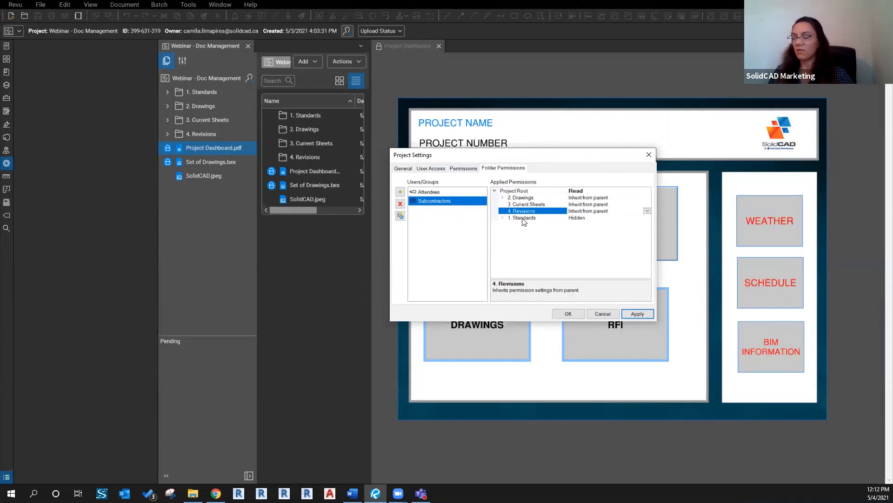
left_click(633, 317)
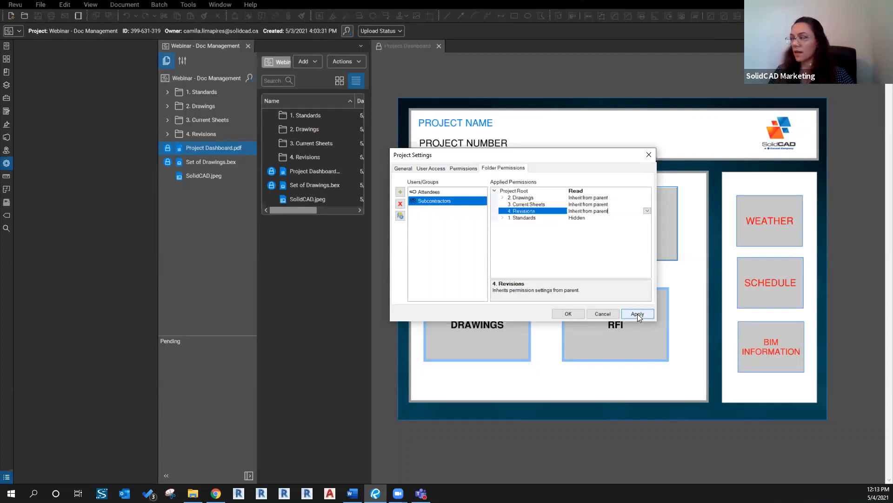
left_click(637, 313)
left_click(569, 312)
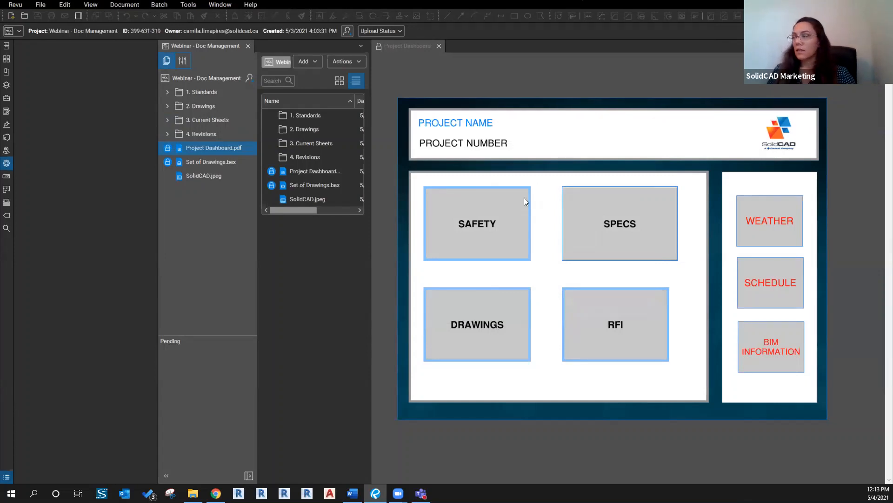
Close the Project Dashboard and open sheet G0.00 - COVER SHEET from Set of Drawings.bex
left_click(439, 47)
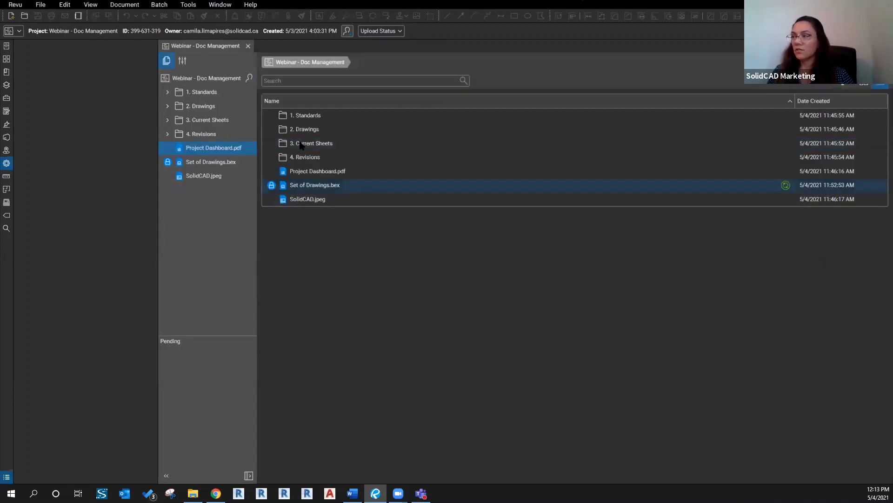
left_click(301, 184)
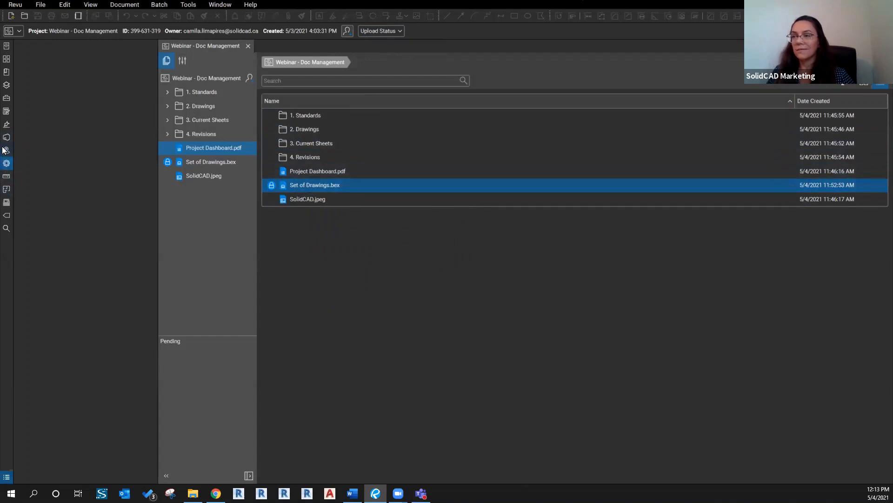
left_click(7, 112)
left_click(6, 189)
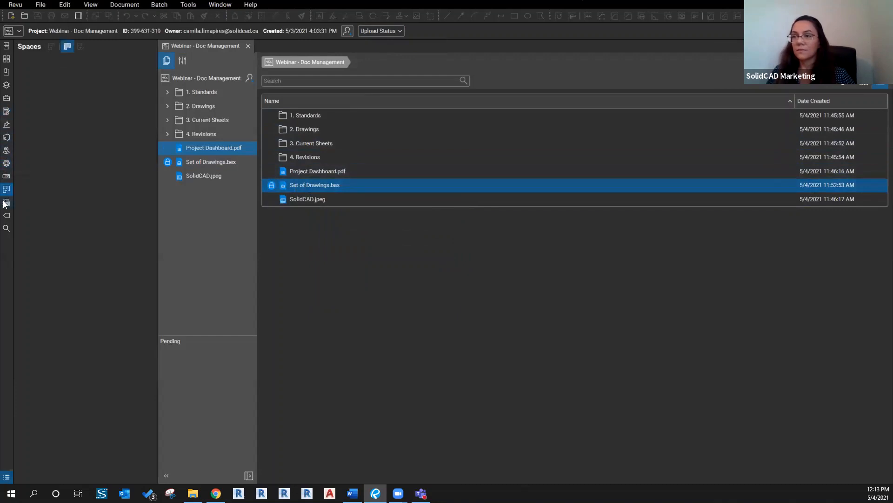
left_click(6, 202)
left_click(59, 135)
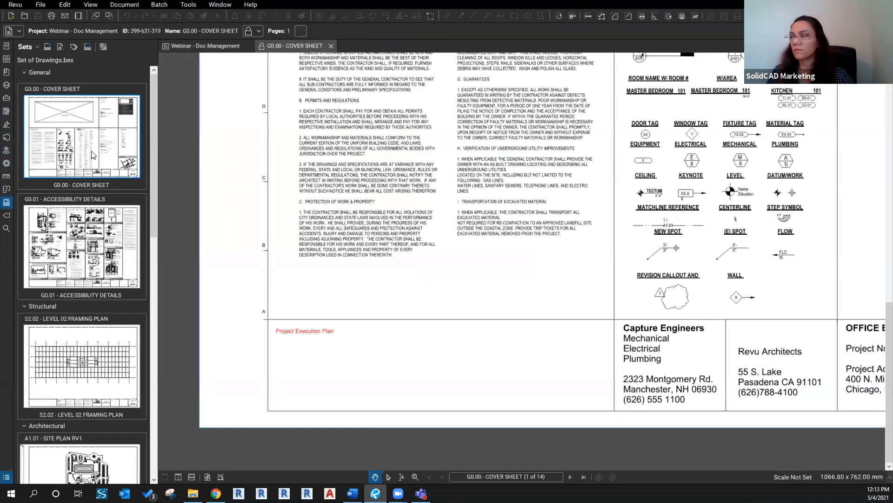
Open sheet A2.2.1 - LEVEL 02 FLOOR PLAN RV1 from the set and check it out
scroll(90, 382, "down", 5)
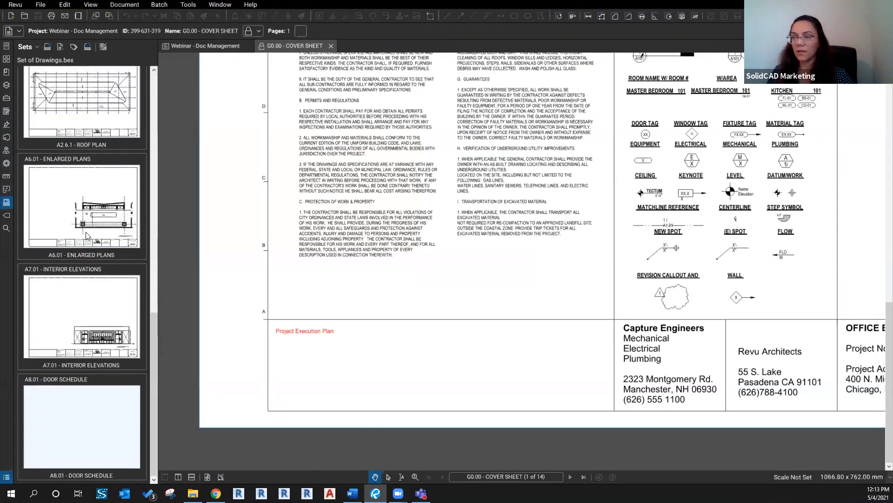
left_click(85, 285)
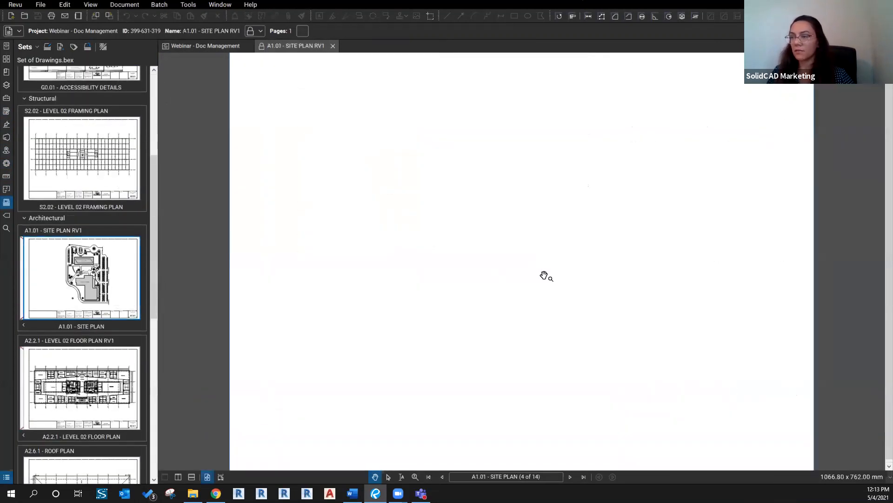
left_click(88, 409)
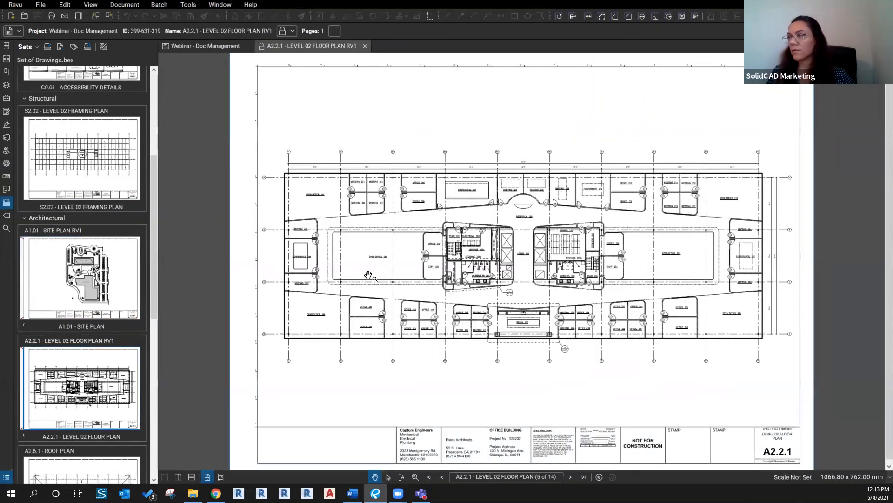
left_click(262, 46)
left_click(274, 56)
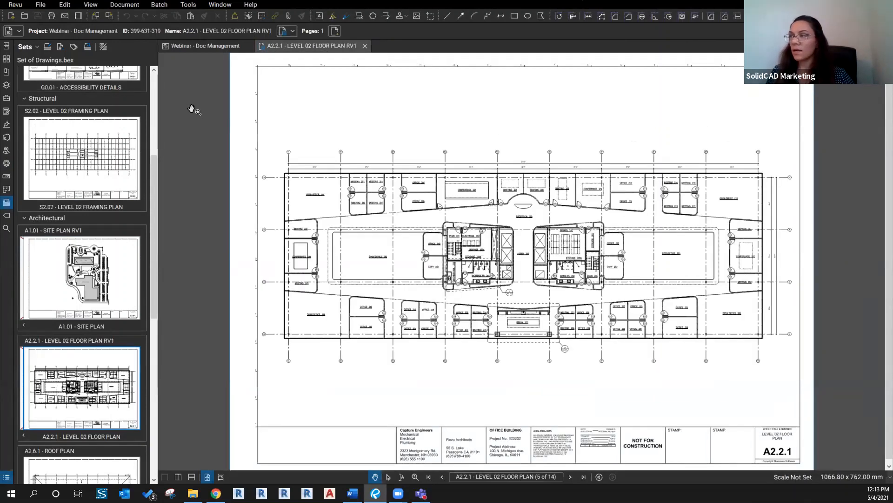
Draw a rectangular area measurement over OFFICE 205, about 20'-6" by 10'-11"
left_click(6, 100)
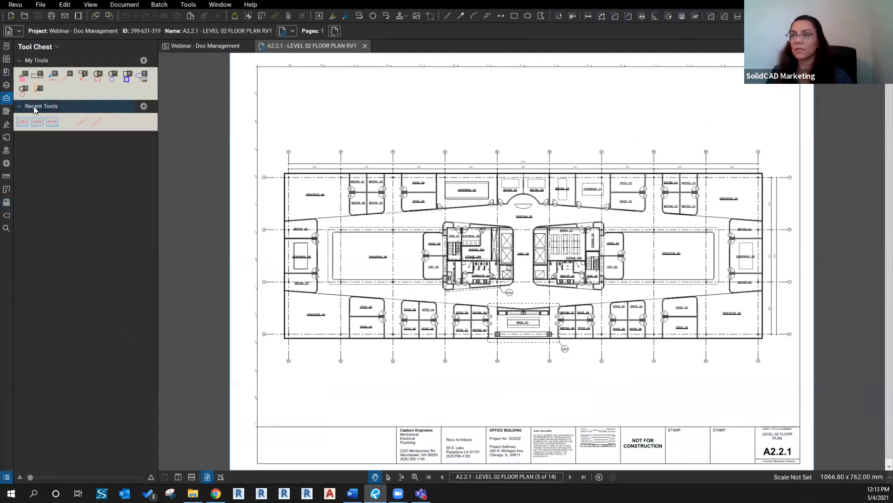
left_click(615, 17)
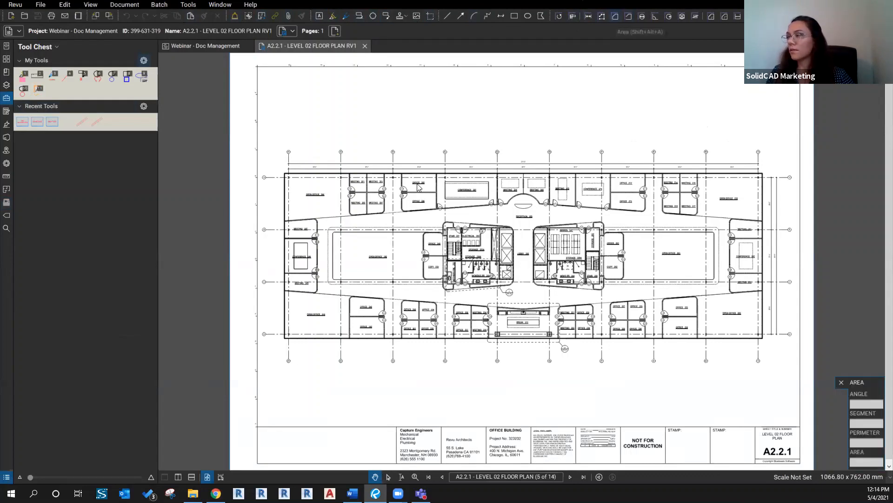
scroll(414, 188, "up", 8)
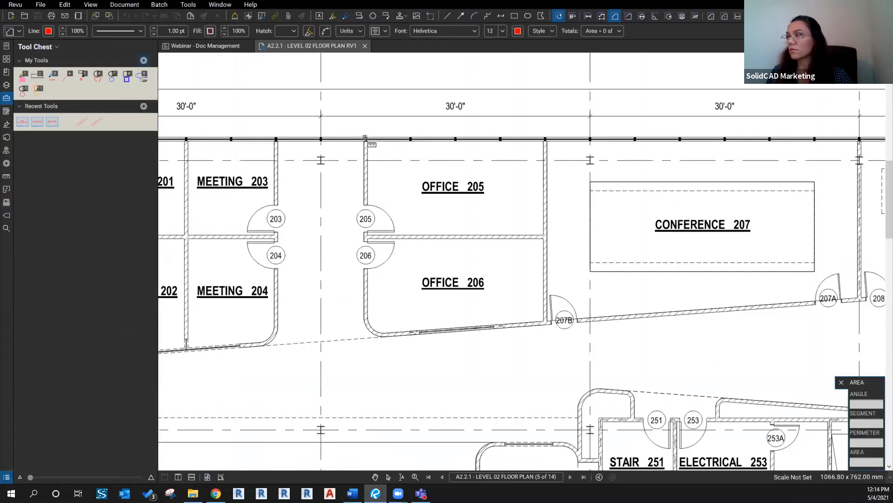
left_click_drag(365, 138, 544, 235)
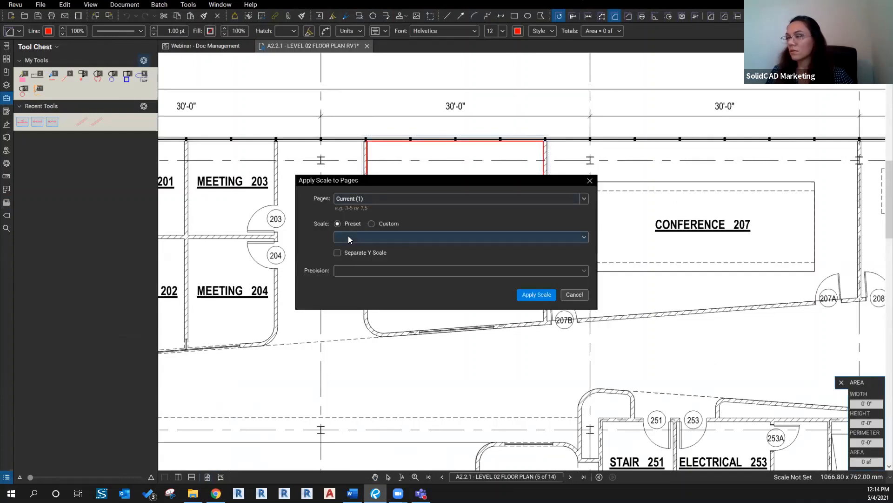
Apply the preset scale 1:100 to the current page
left_click(348, 235)
scroll(364, 355, "down", 8)
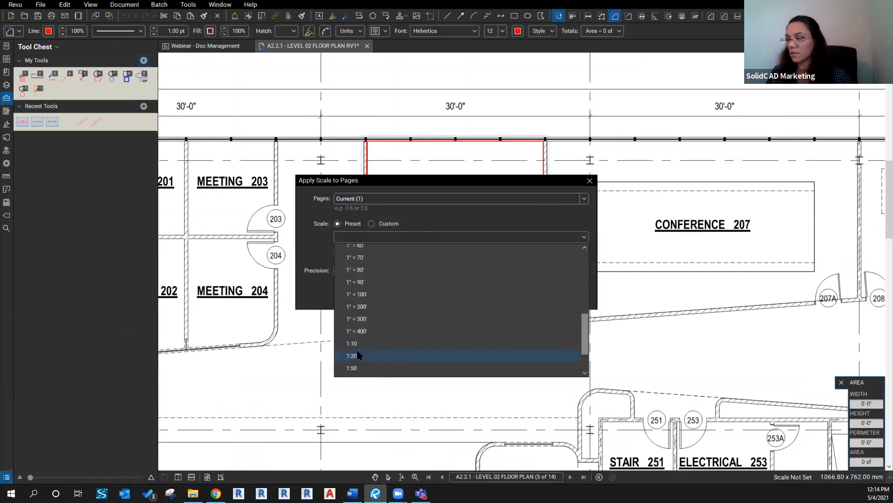
scroll(358, 354, "down", 2)
left_click(359, 333)
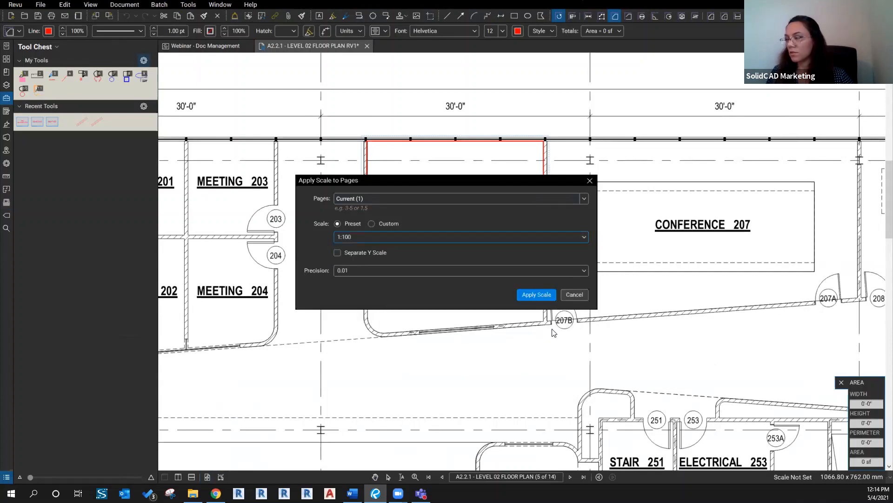
left_click(538, 295)
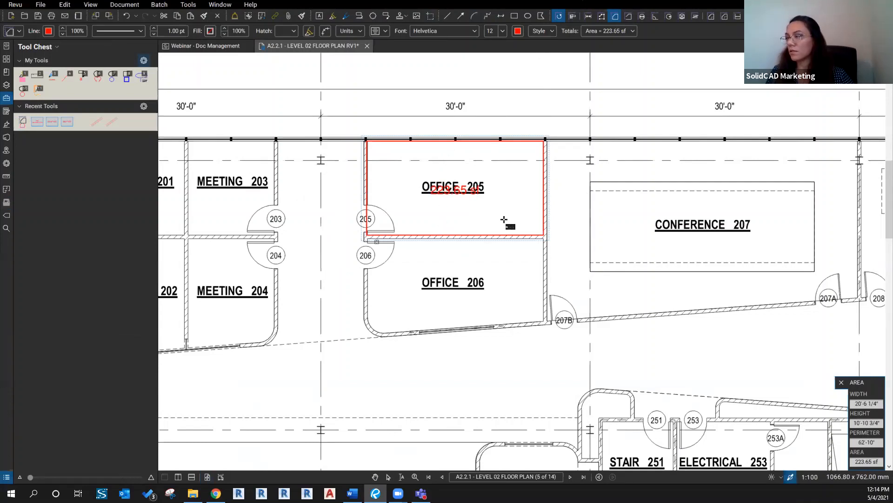
Trace an area measurement of about 206 sf around OFFICE 206, cutting across its rounded corner with a short diagonal
left_click(369, 241)
left_click(543, 240)
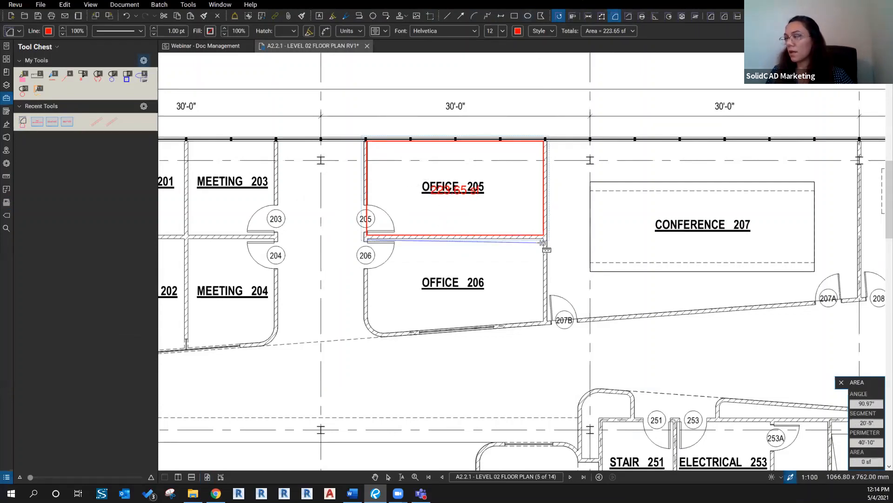
left_click(543, 321)
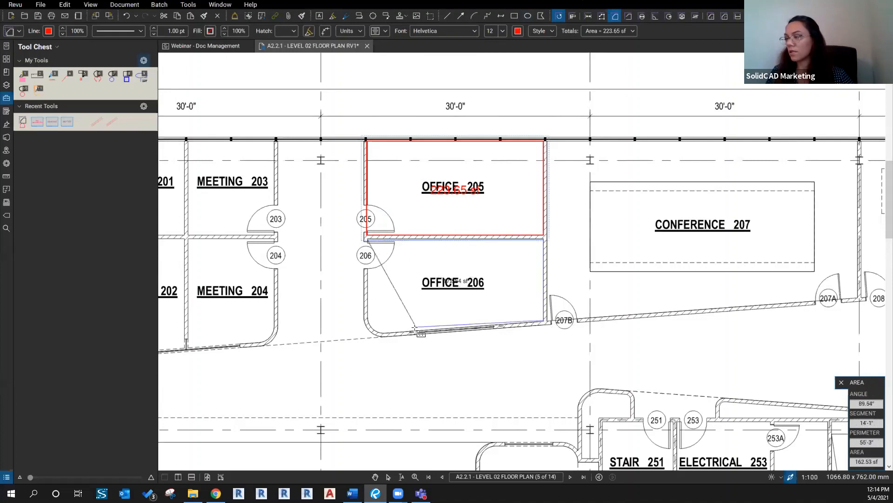
left_click(382, 333)
left_click(367, 327)
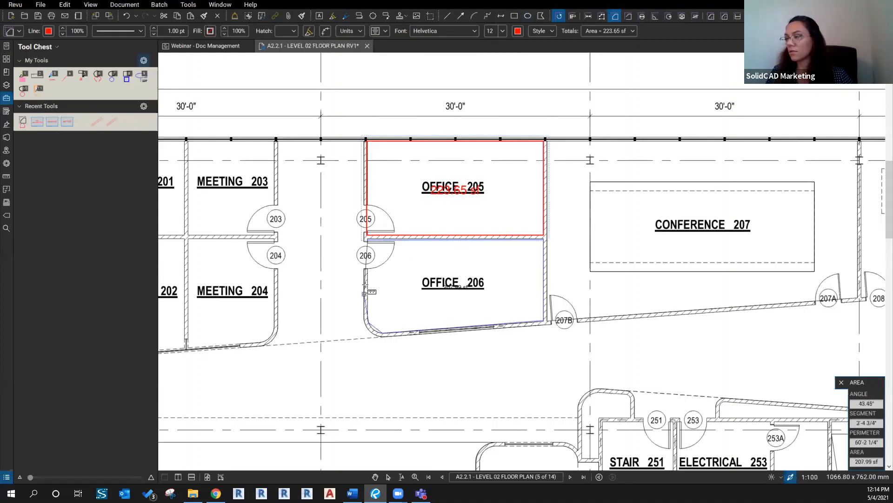
left_click(367, 241)
Draw a rectangular revision cloud around MEETING 201
left_click_drag(355, 318, 697, 276)
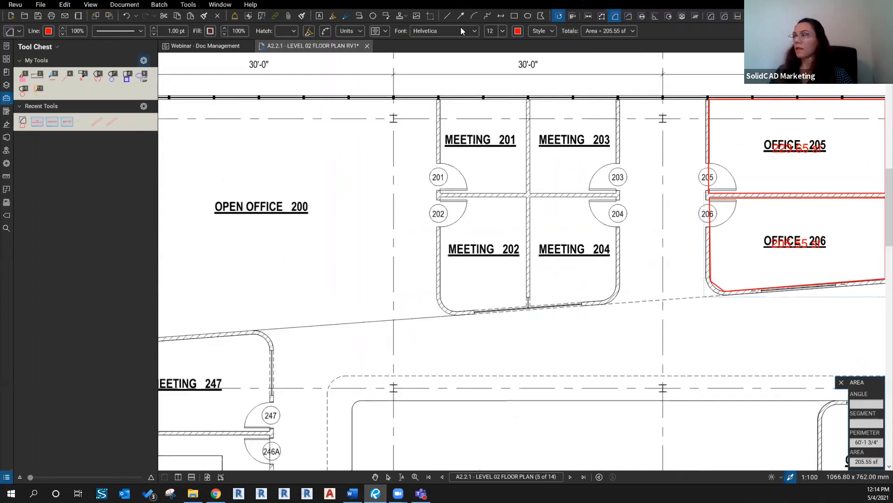
left_click(373, 16)
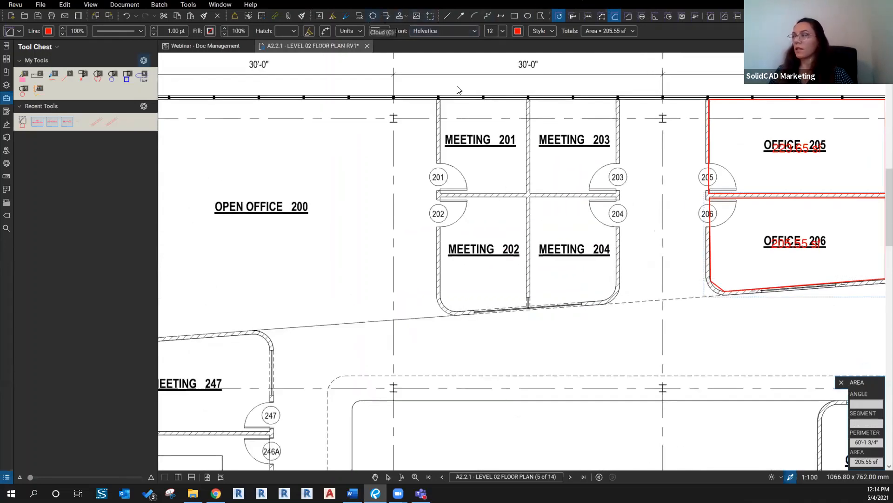
left_click_drag(433, 96, 527, 191)
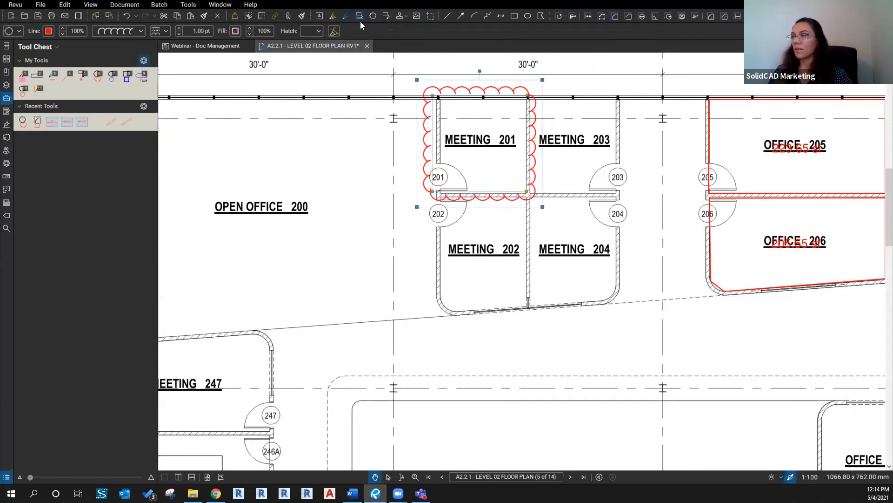
Add a text box reading "Comments here" between OPEN OFFICE 200 and MEETING 202
left_click(319, 16)
left_click_drag(335, 223, 419, 244)
type("Co")
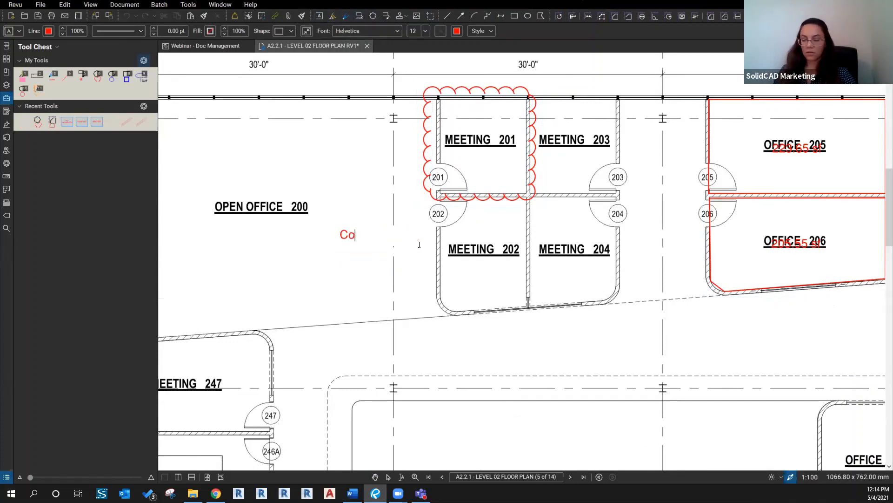
type("mments here")
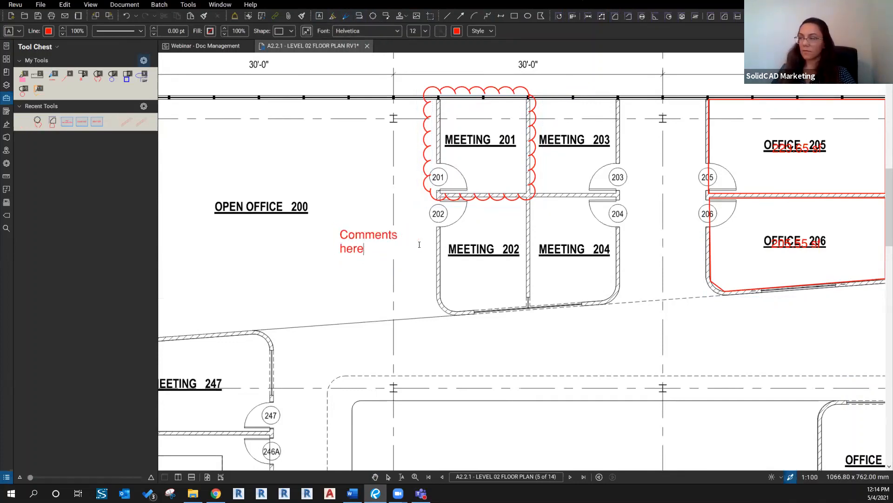
left_click(345, 278)
Display the Markups List and open Manage Status for its Status column
left_click_drag(296, 279, 368, 256)
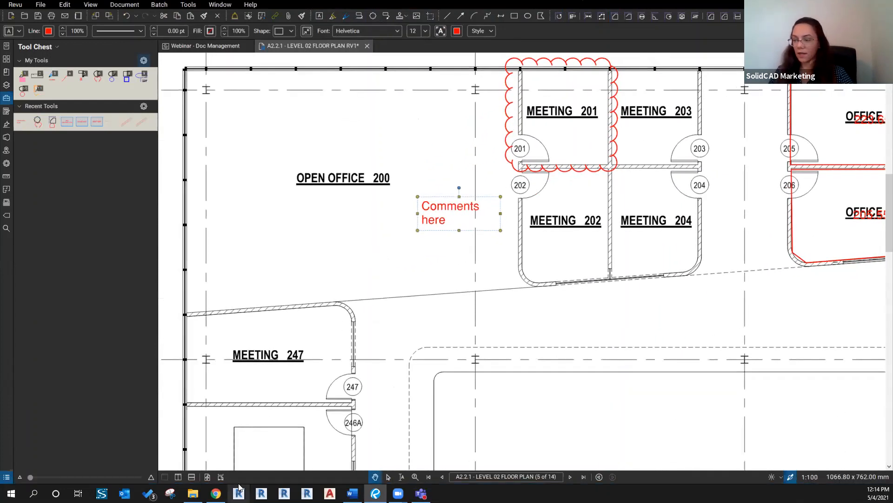
key("alt+l")
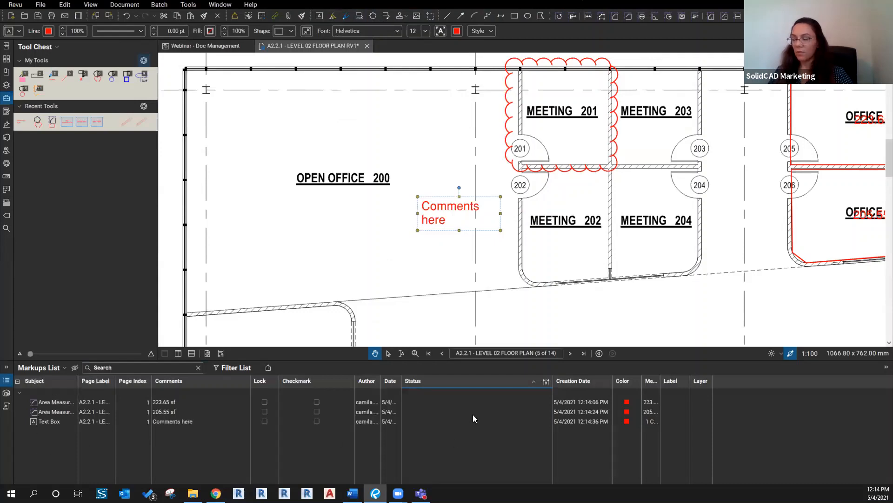
left_click(416, 382)
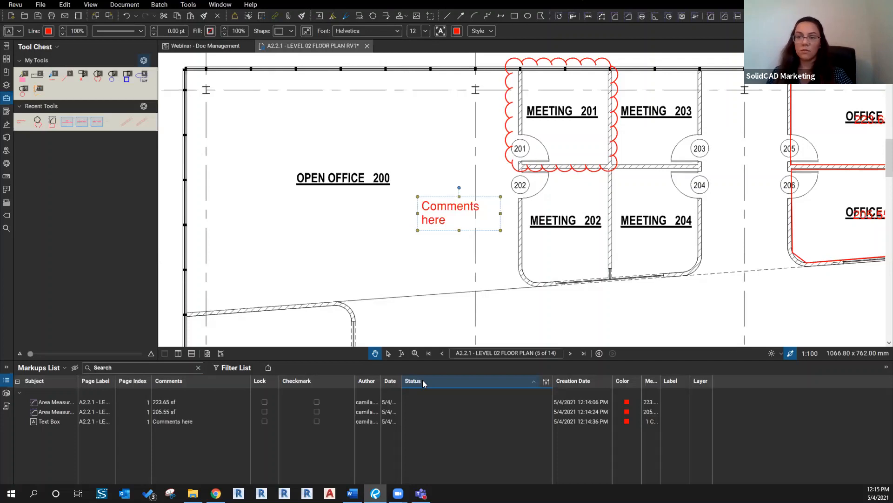
left_click(547, 382)
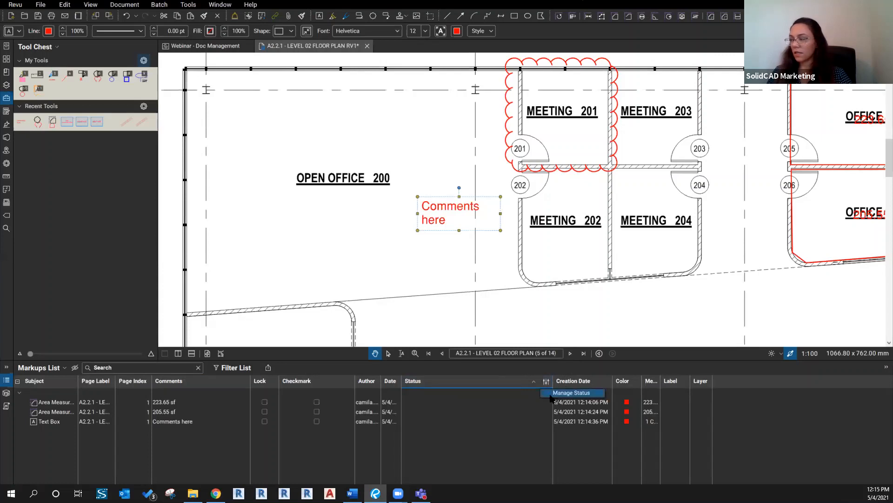
left_click(551, 395)
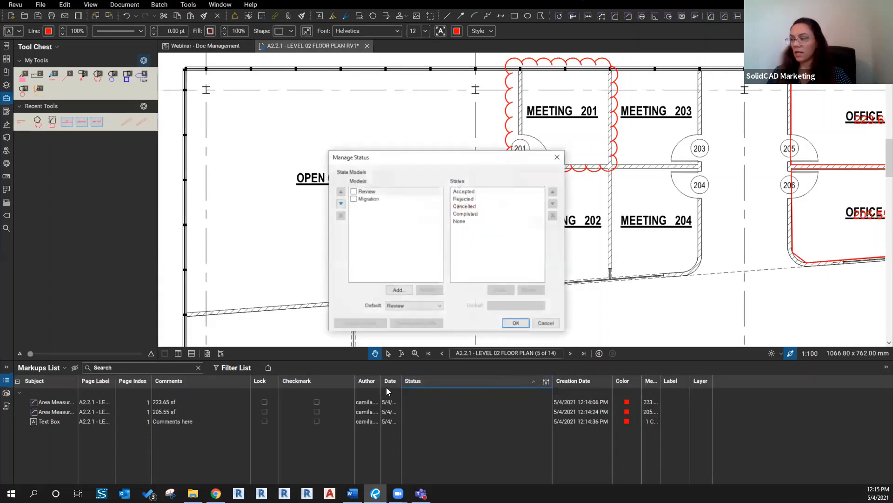
left_click(354, 192)
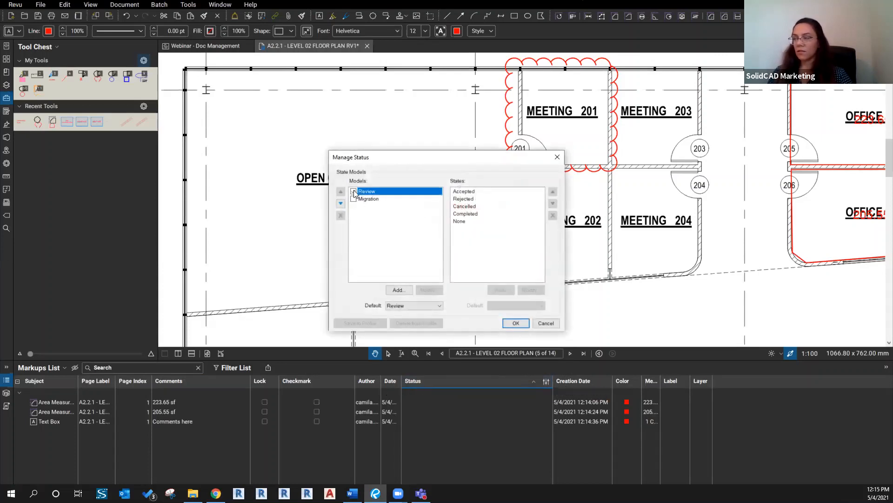
left_click(354, 192)
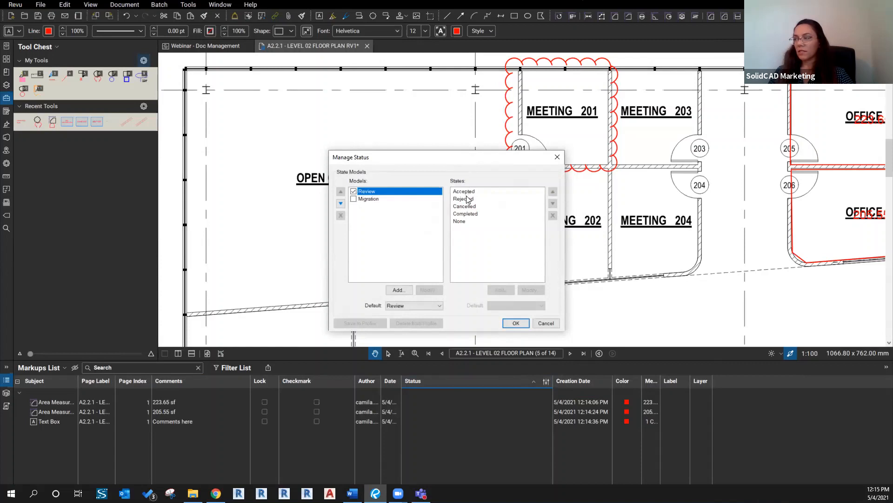
left_click(353, 192)
Add a new status model named Architecture Review
left_click(397, 290)
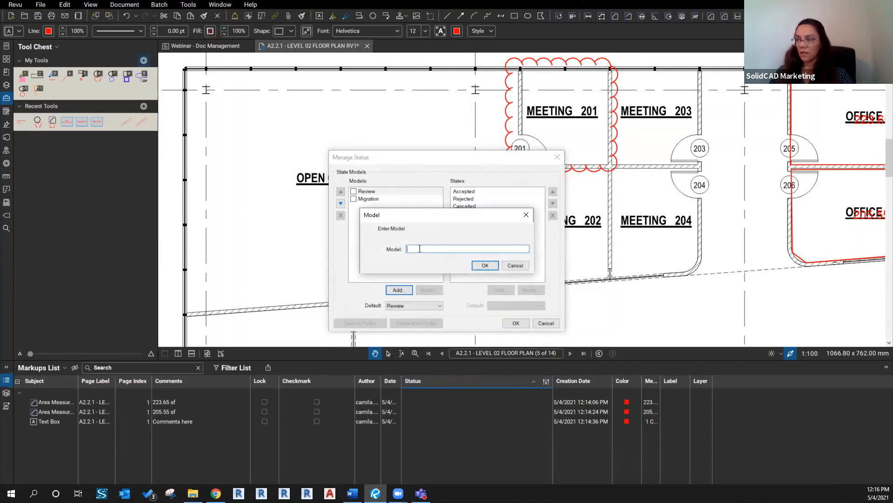
type("Architectu")
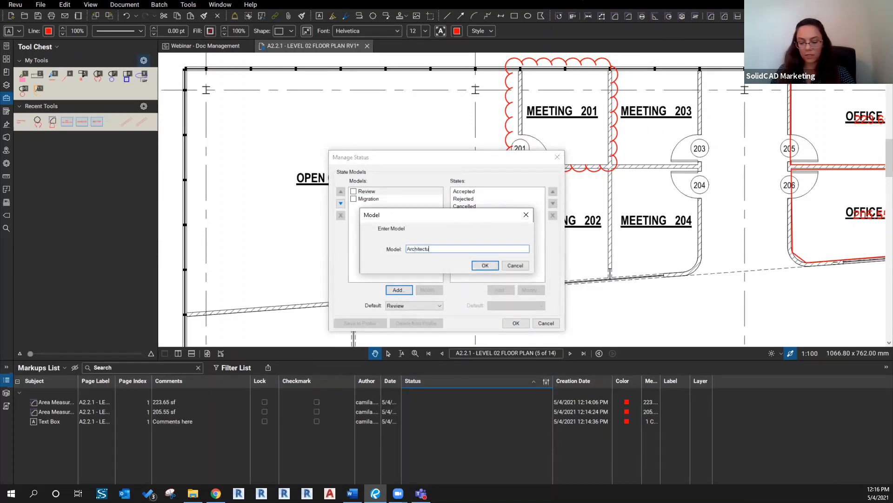
type("re Review")
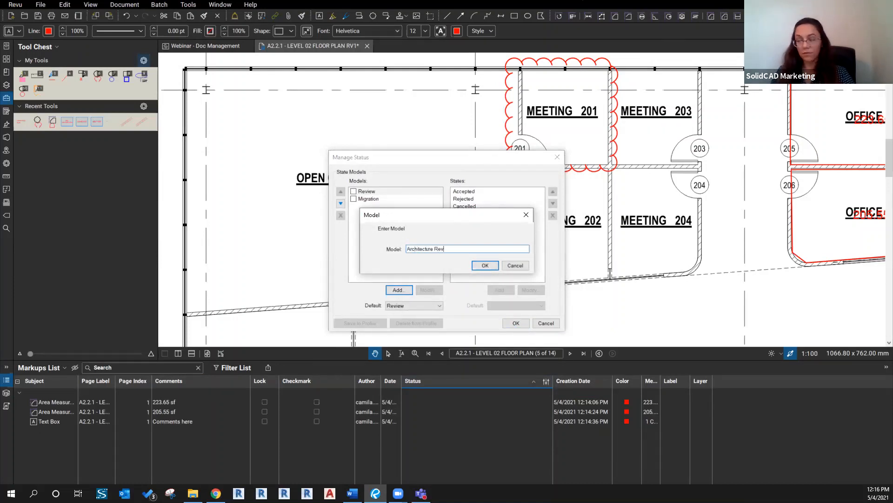
left_click(485, 265)
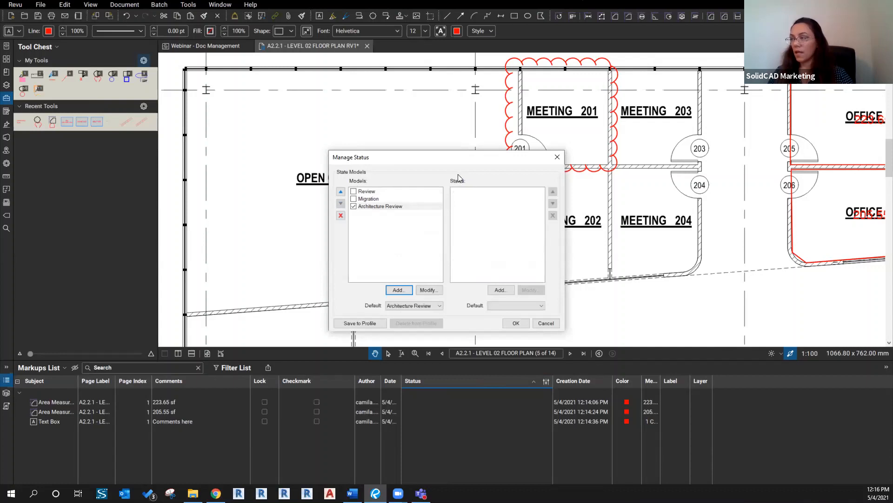
Start a new state for Architecture Review named Rejected with the text "Architecture Review", and copy that text
left_click(499, 290)
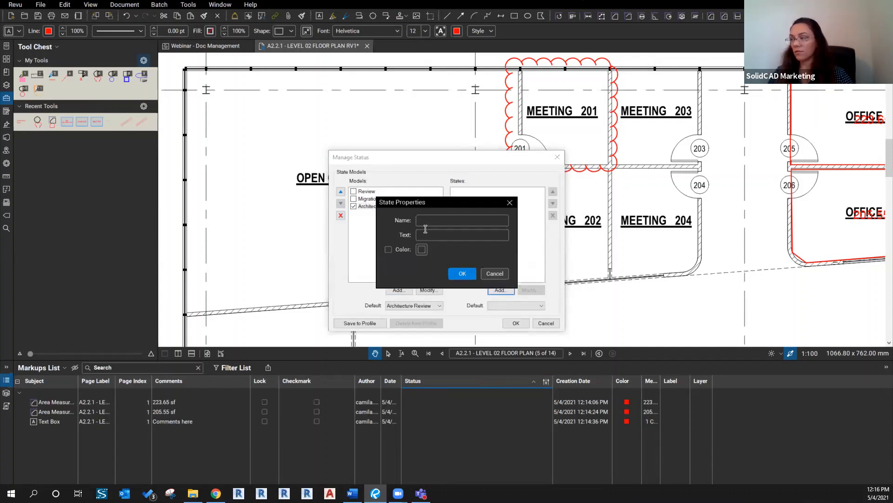
left_click(434, 221)
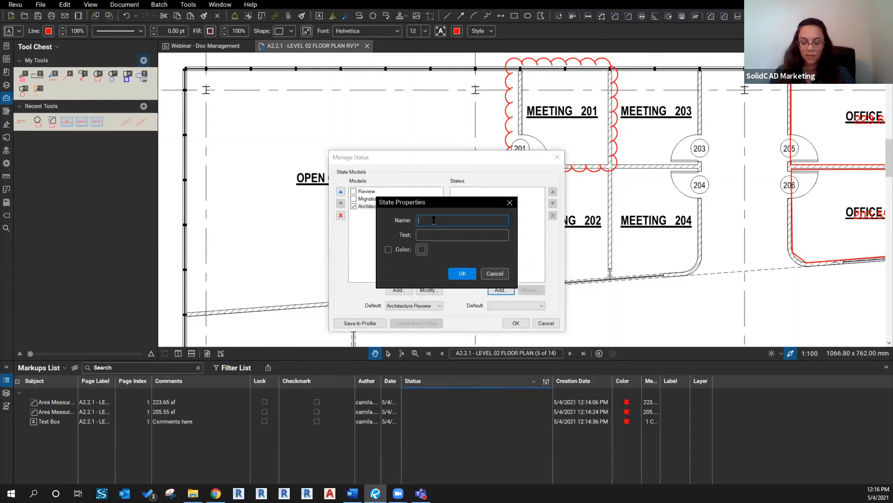
type("Rejected")
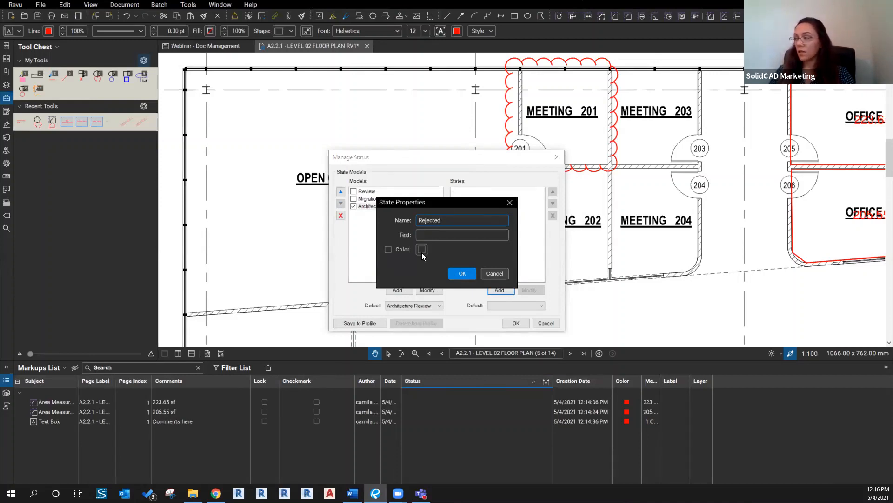
left_click(420, 236)
type("A")
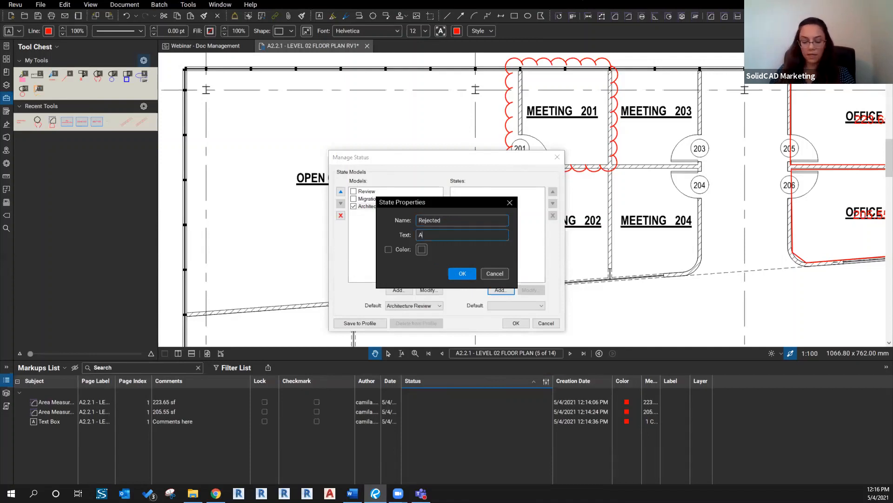
type("rchi")
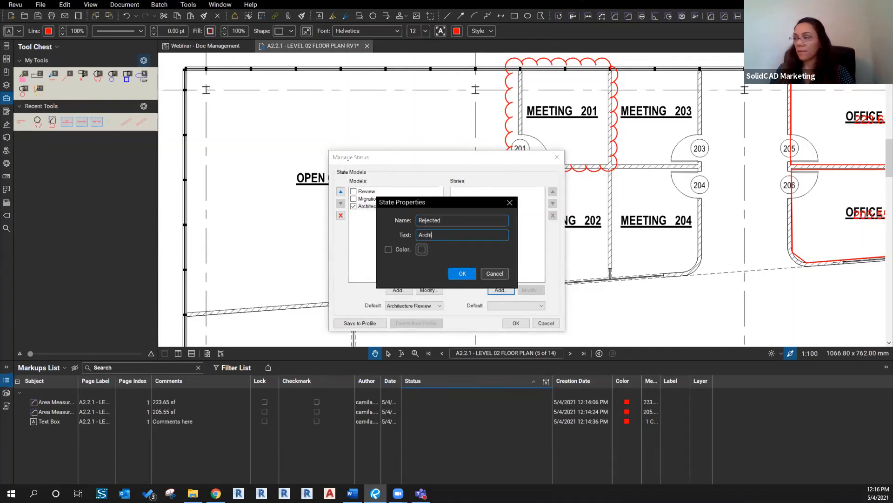
type("tecture")
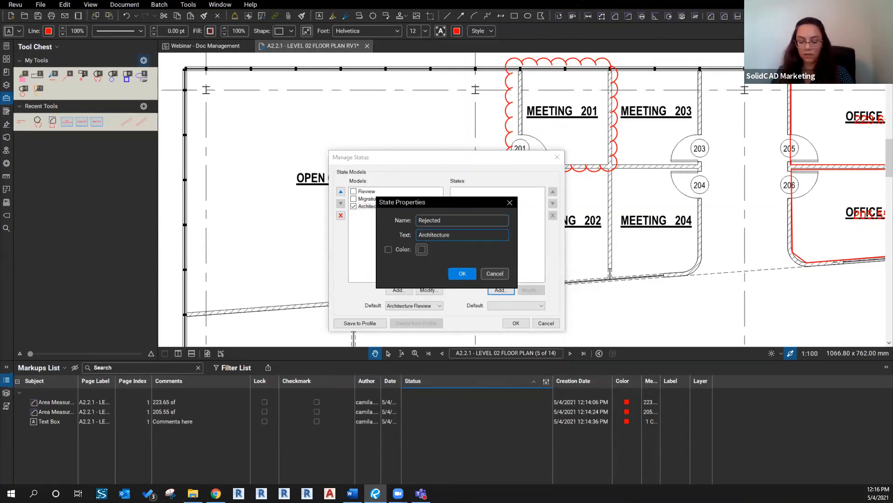
type(" Review")
left_click_drag(485, 234, 379, 233)
key("ctrl+c")
Enable a color for the Rejected state, set it to dark red, and confirm the state
left_click(388, 249)
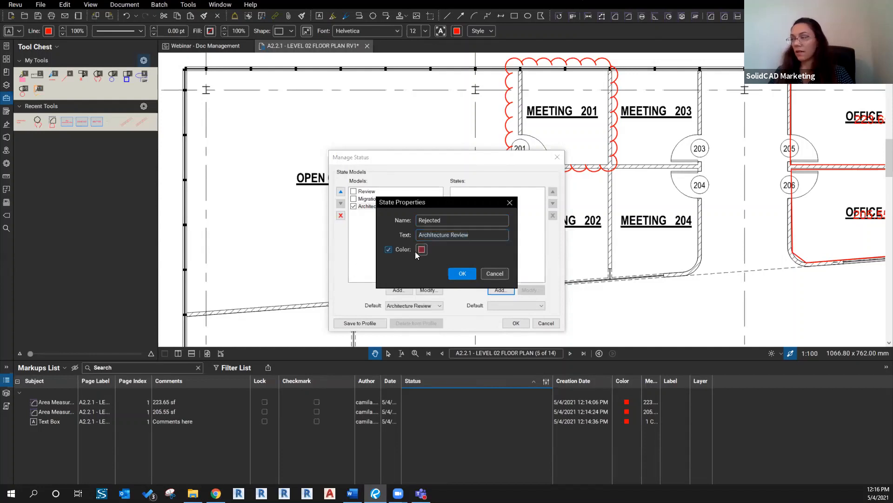
left_click(421, 249)
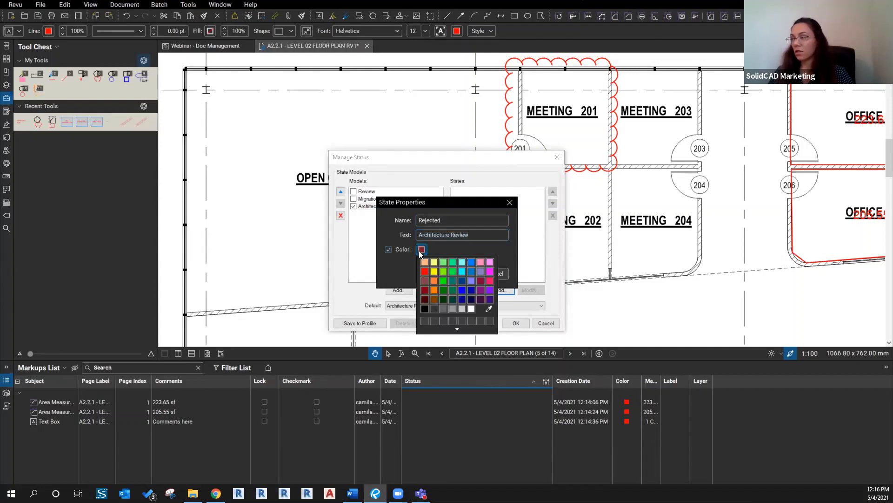
left_click(425, 291)
left_click(462, 274)
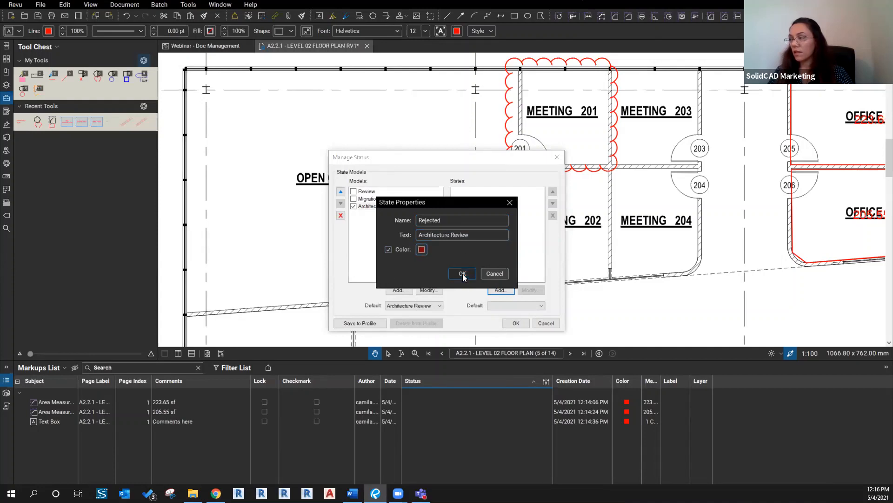
Start a second state for Architecture Review named Approved with the text "Architecture Review"
left_click(502, 289)
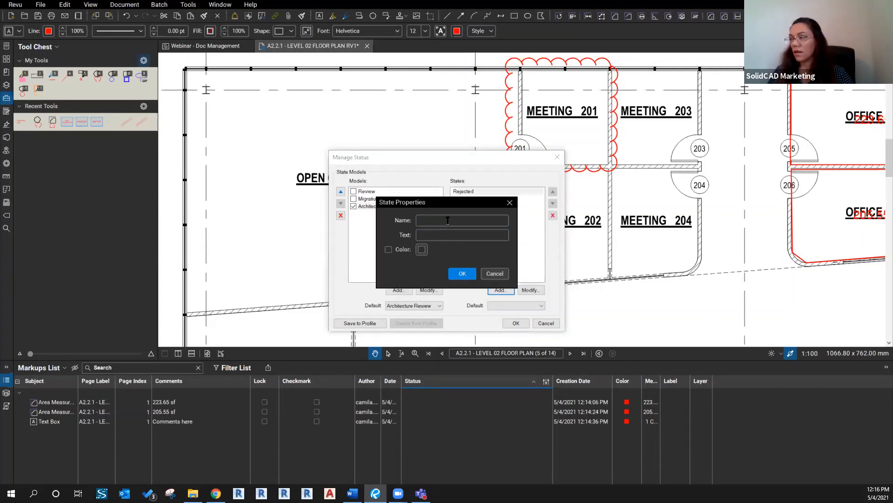
left_click(448, 220)
type("Compl")
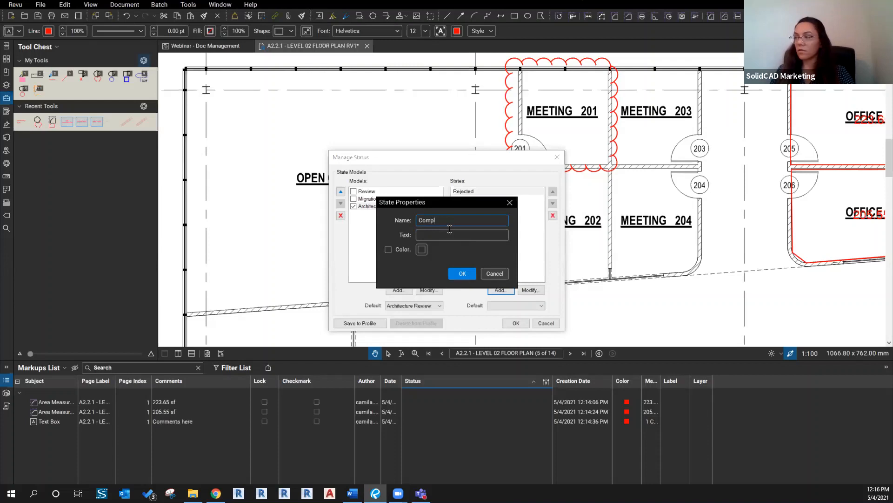
type("ete")
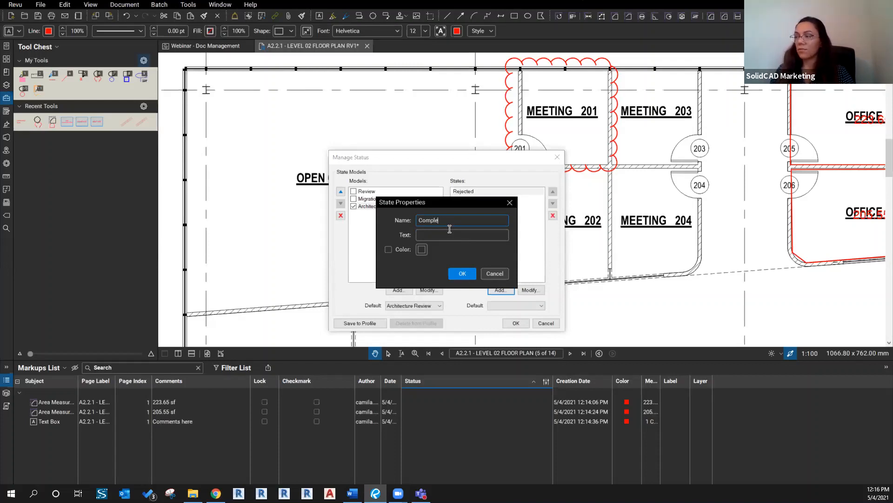
key("BackSpace")
key("BackSpace")
key("BackSpace")
key("BackSpace")
key("BackSpace")
key("BackSpace")
type("Approved")
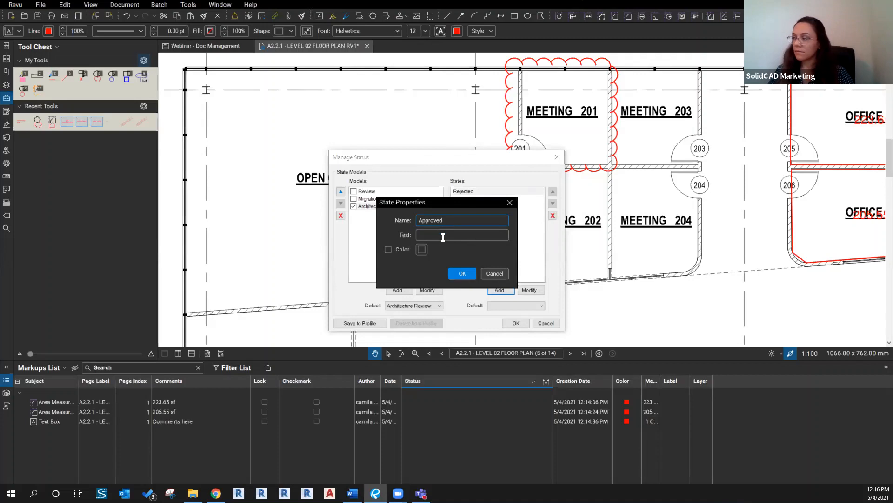
left_click(442, 236)
type("Architecture Review")
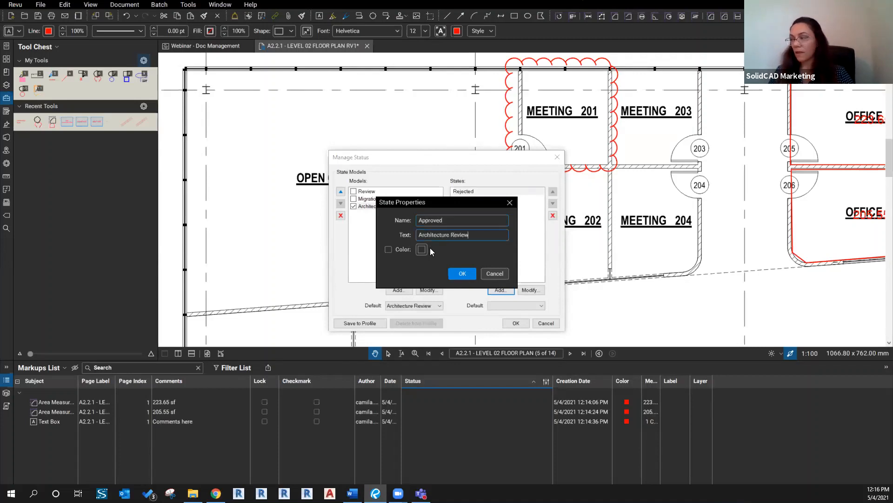
Enable a color for the Approved state, set it to green, and confirm the state
left_click(388, 250)
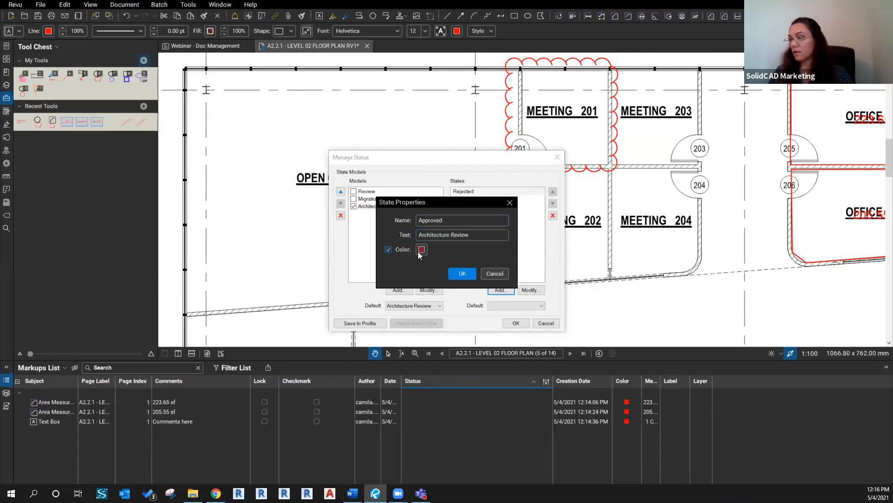
left_click(421, 250)
left_click(450, 272)
left_click(455, 273)
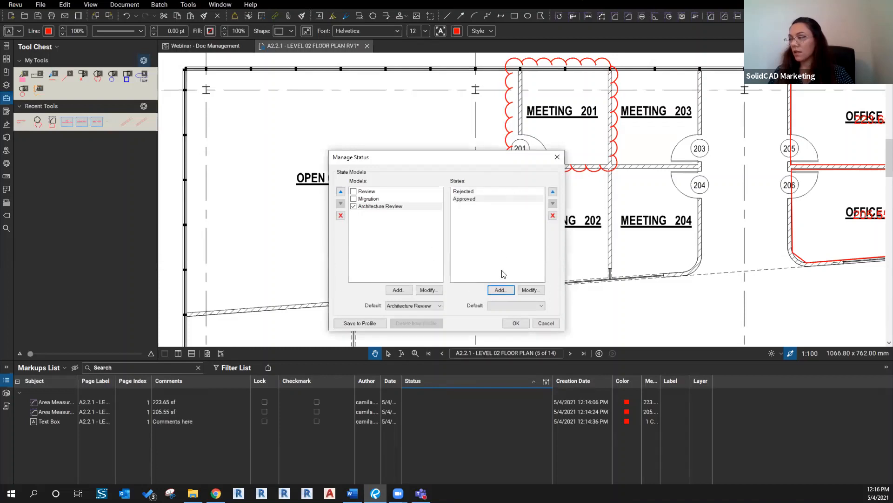
Start a third state for Architecture Review named None with the text "Architecture Review"
left_click(500, 291)
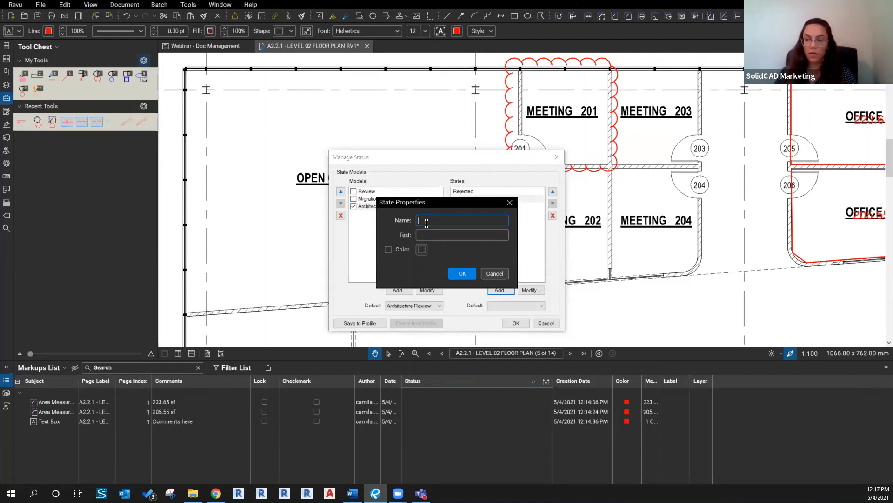
type("None")
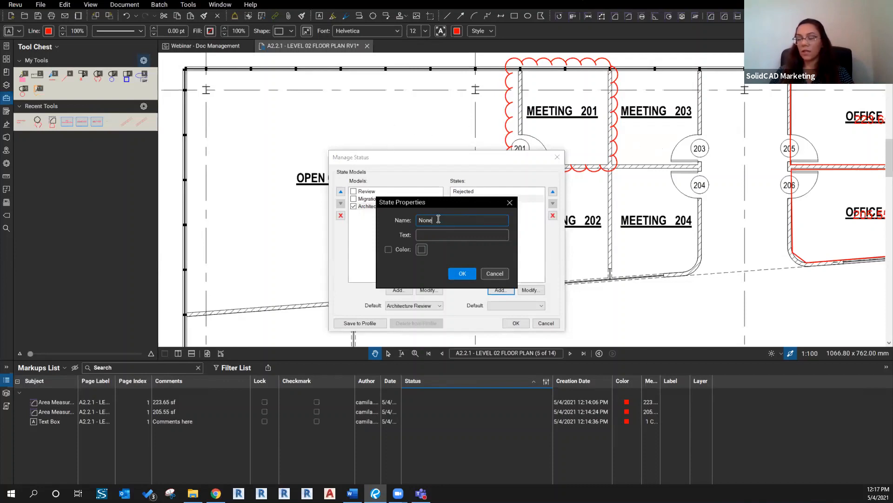
left_click_drag(438, 219, 394, 222)
type("Def")
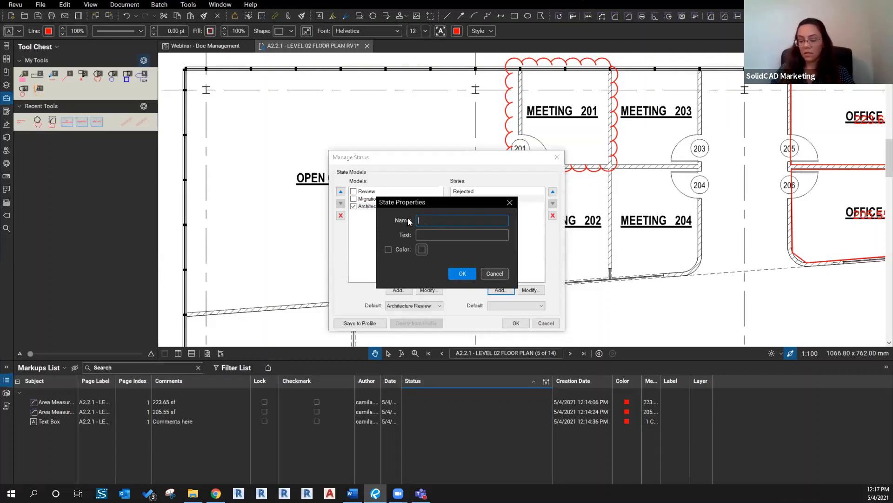
type("none")
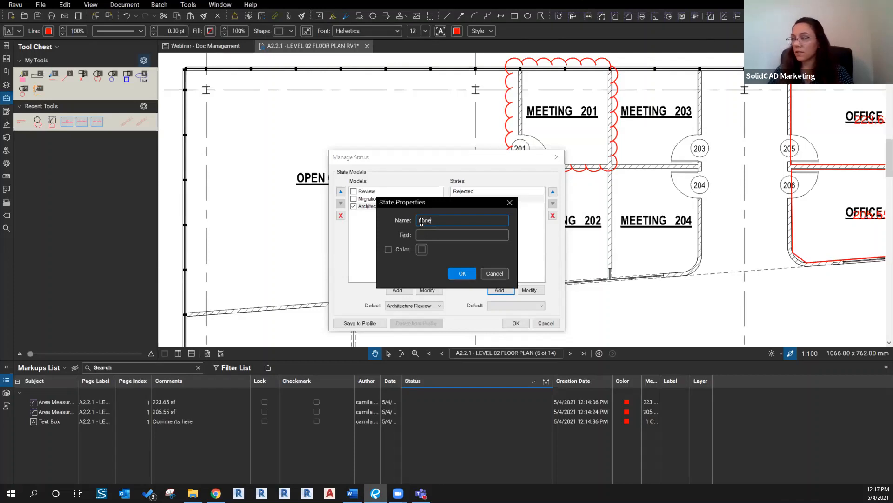
type("N")
left_click(448, 234)
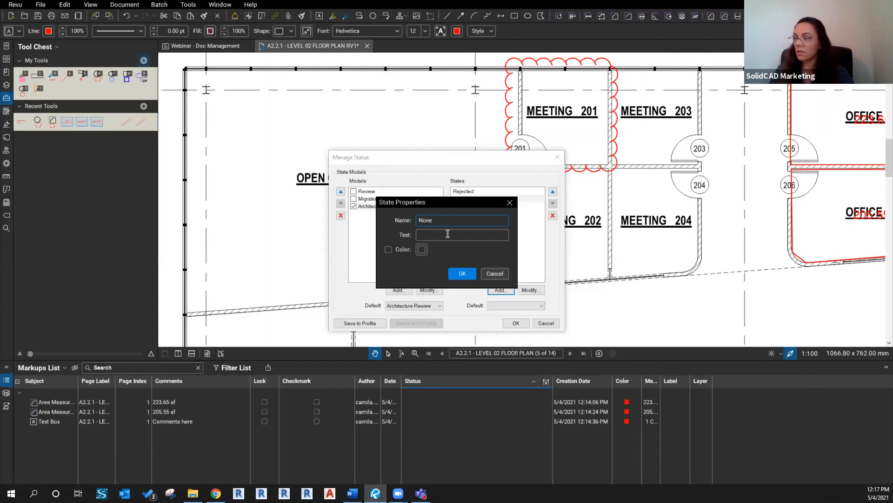
key("ctrl+v")
Enable a color for the None state, choose its color, and confirm the state
left_click(388, 249)
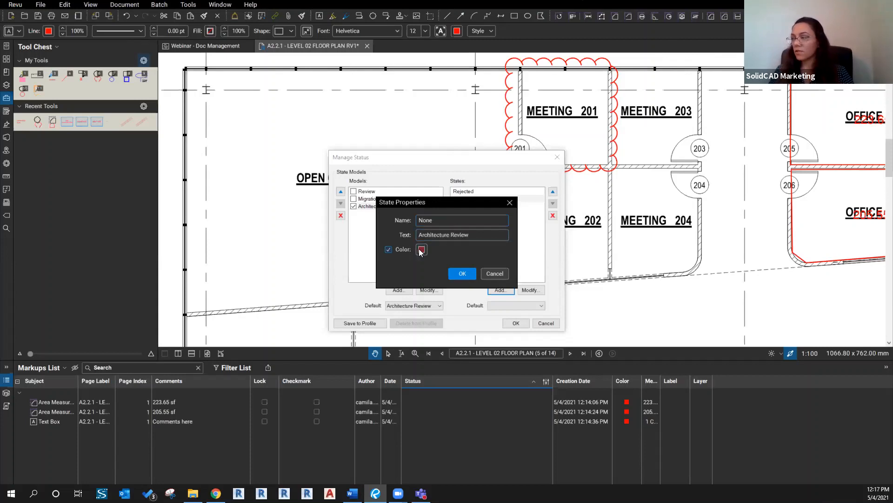
left_click(421, 249)
left_click(444, 309)
left_click(462, 273)
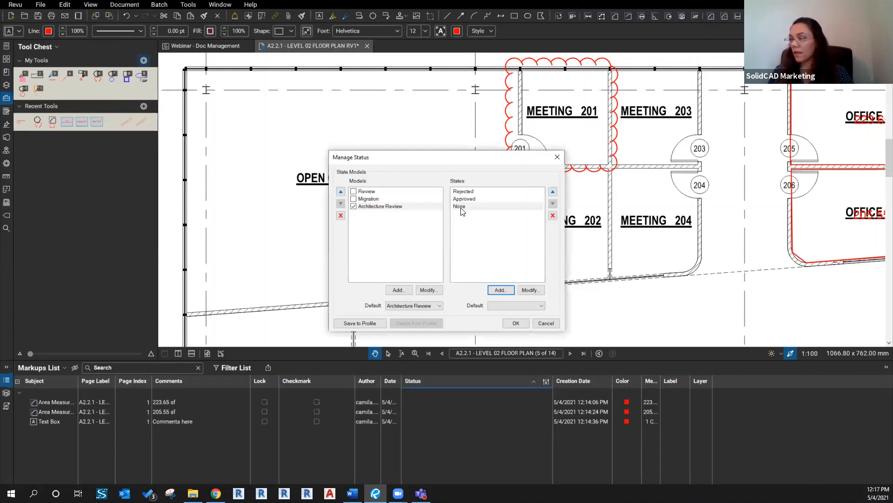
Make None the default state of the Architecture Review model and confirm the status settings
left_click(498, 306)
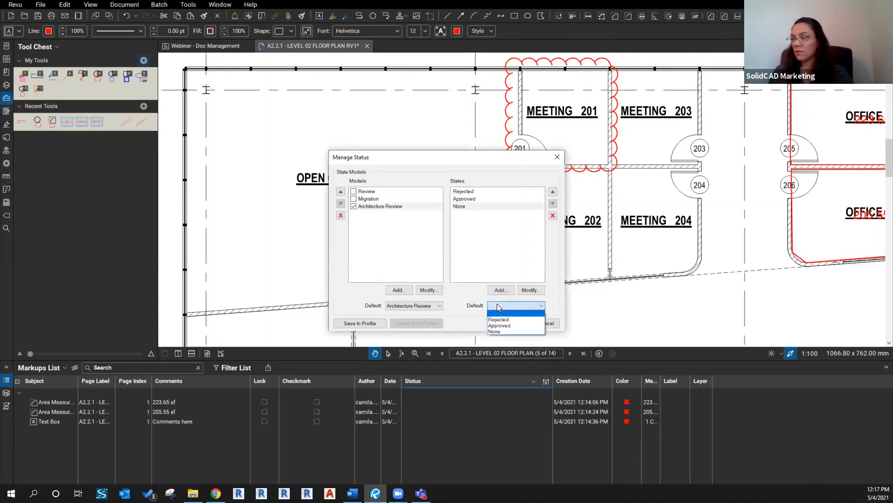
left_click(496, 331)
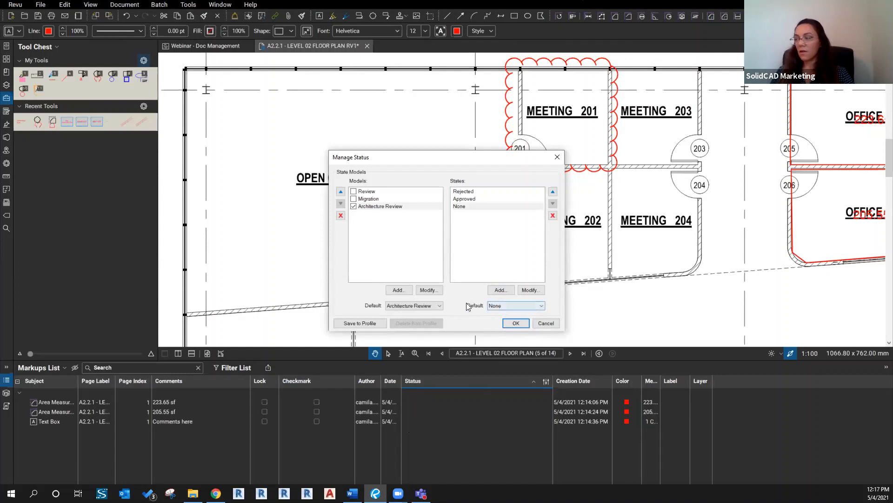
left_click(516, 322)
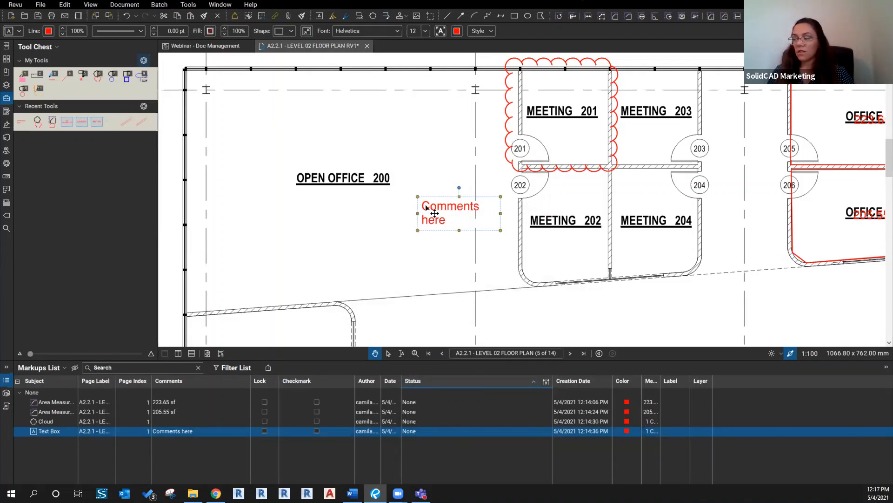
Set the status of the 223.65 sf area measurement to Rejected and of the cloud around Meeting 201 to Approved
left_click(410, 403)
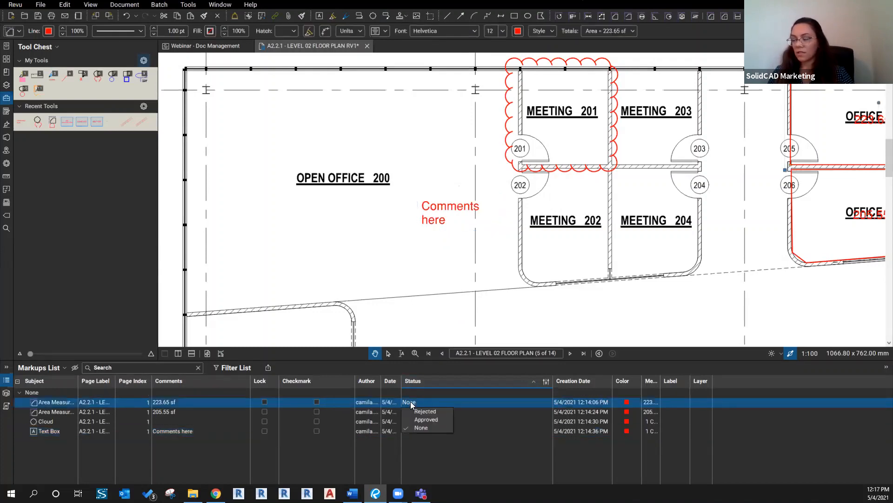
left_click(418, 412)
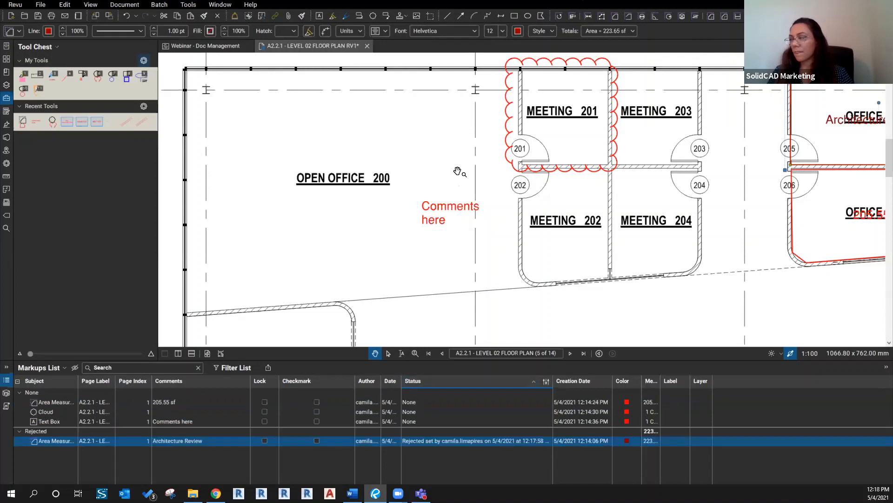
left_click(522, 170)
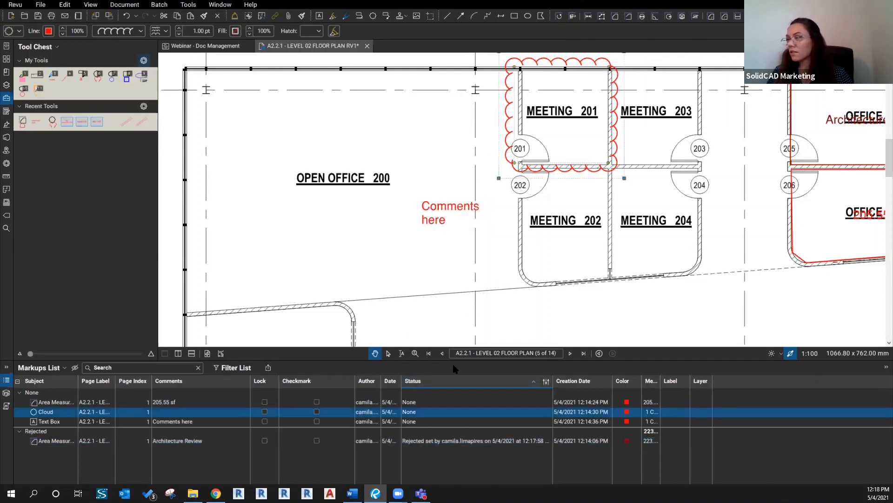
left_click(412, 414)
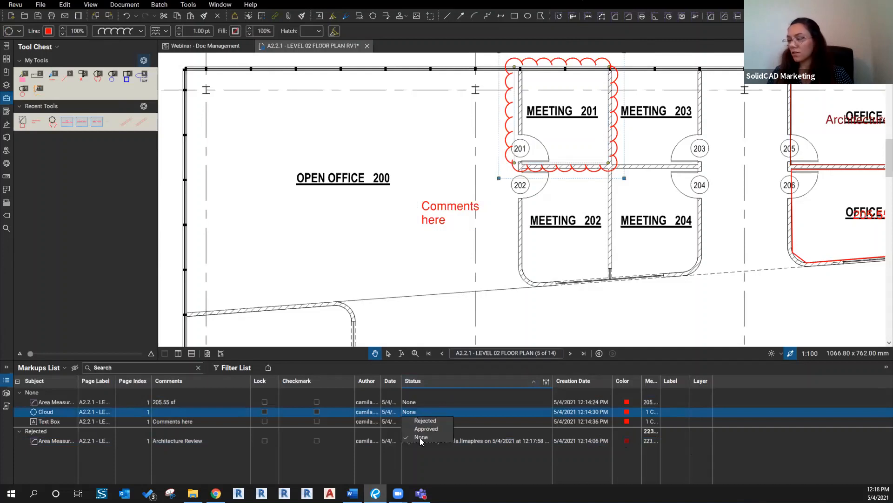
left_click(425, 428)
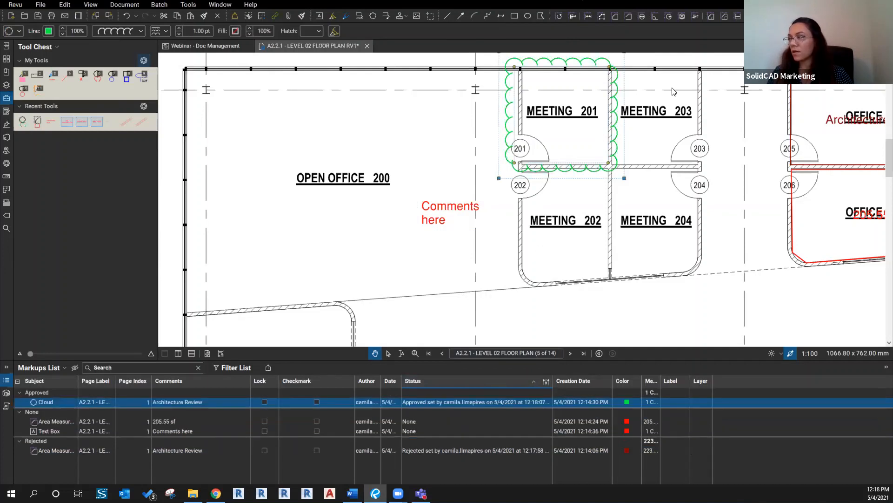
scroll(494, 225, "down", 3)
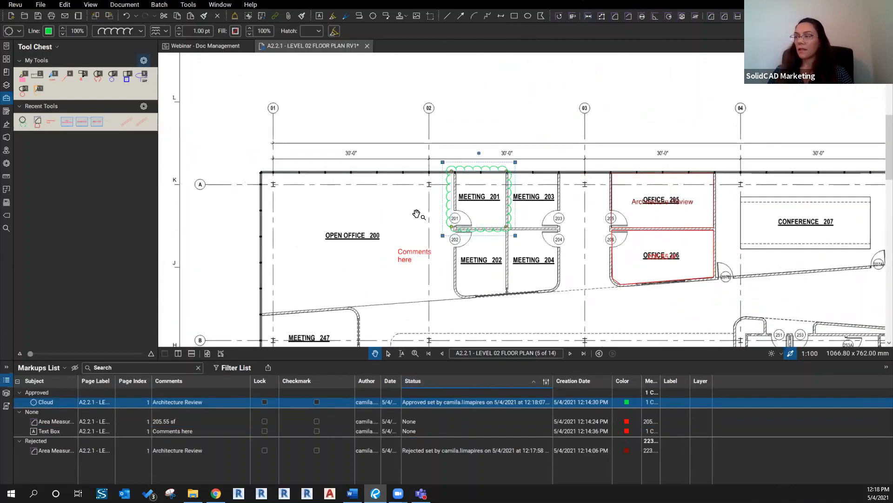
left_click_drag(457, 225, 464, 189)
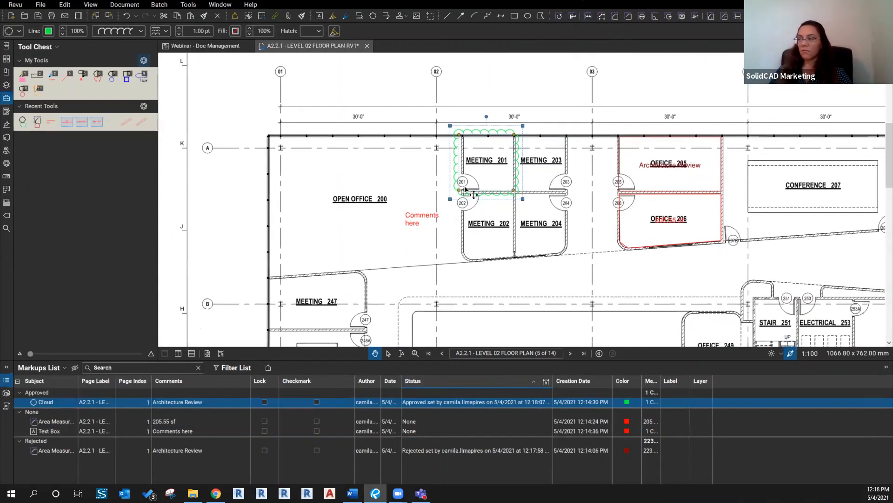
scroll(464, 186, "down", 2)
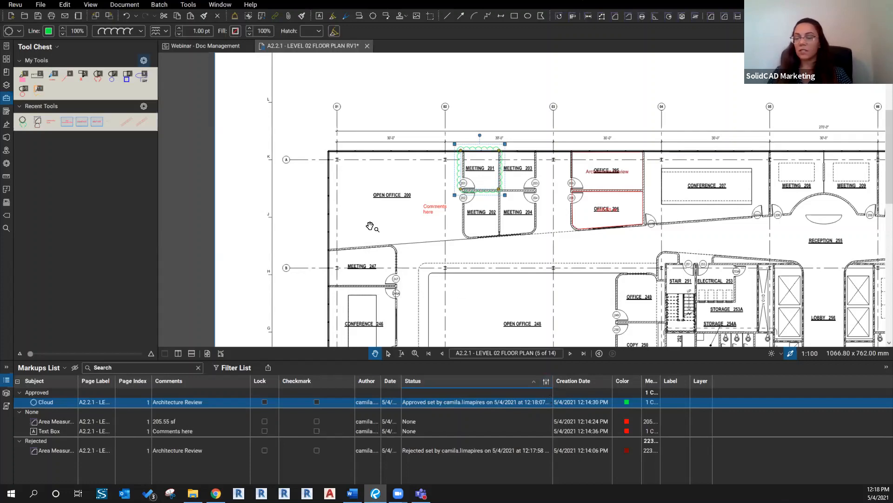
mouse_move(442, 285)
left_mouse_down()
mouse_move(358, 217)
mouse_move(314, 164)
left_mouse_up()
scroll(348, 205, "down", 2)
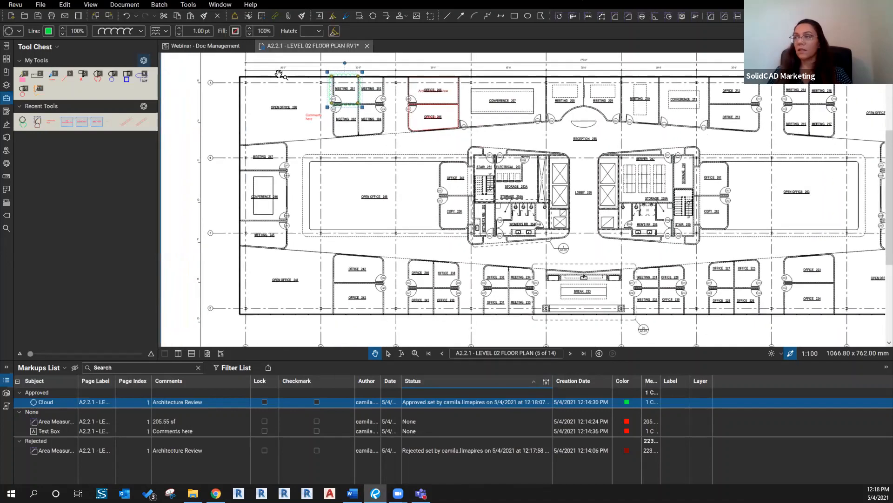
Check the A2.2.1 - LEVEL 02 FLOOR PLAN RV1 sheet back in to the Studio project without a comment
left_click(262, 46)
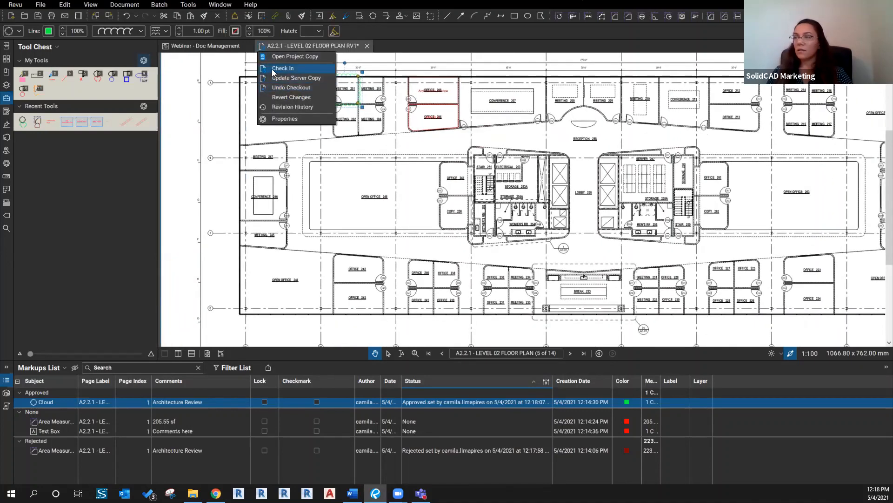
left_click(271, 69)
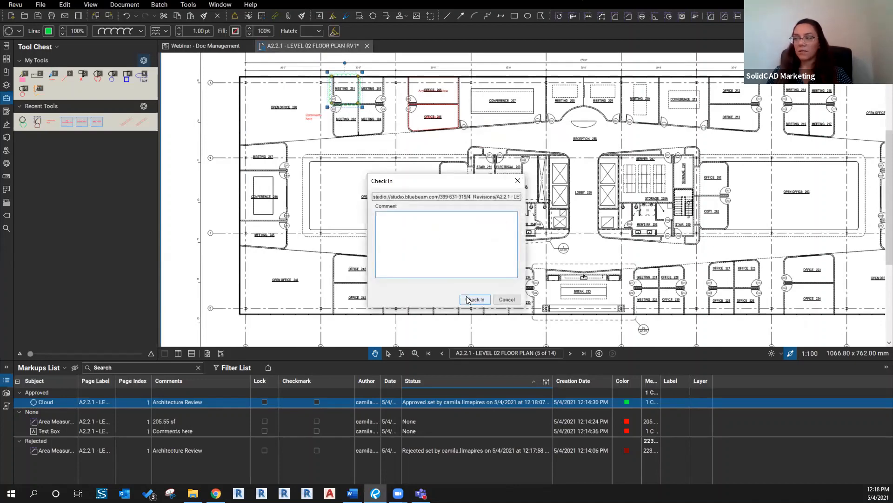
left_click(469, 300)
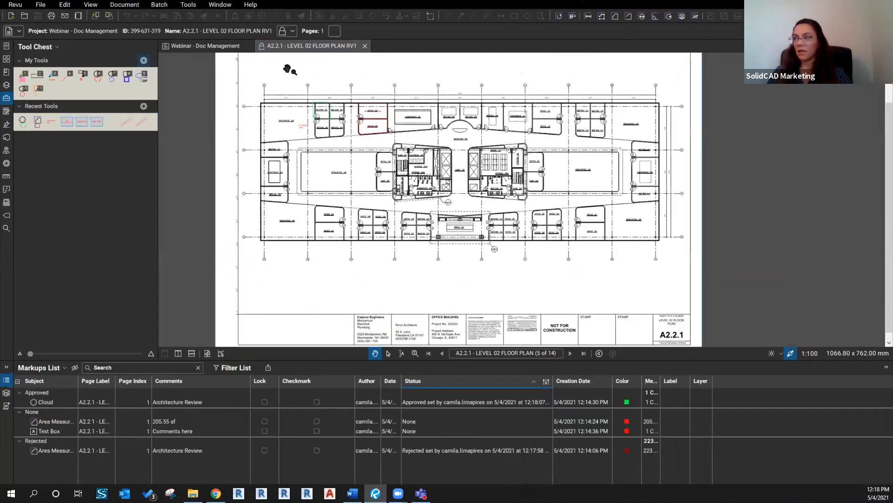
scroll(287, 68, "down", 1)
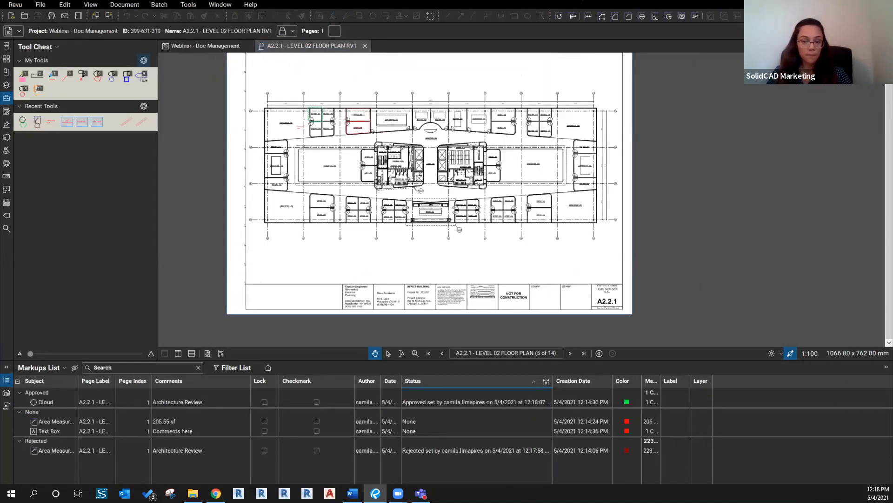
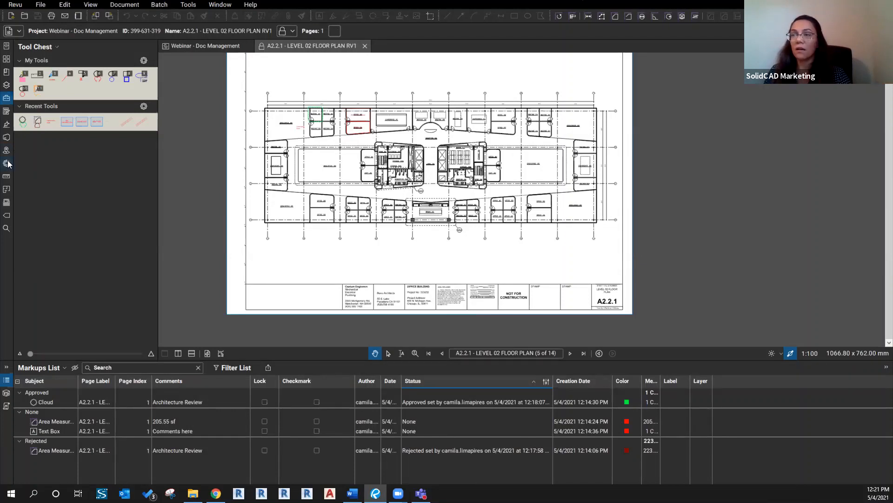
Open Project Dashboard.pdf from the Webinar - Doc Management project and display its list of form fields
left_click_drag(297, 87, 302, 128)
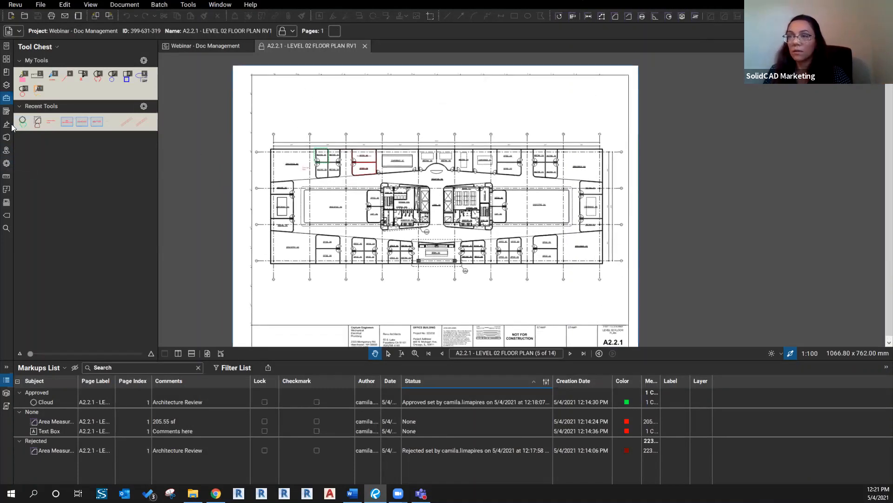
left_click(191, 47)
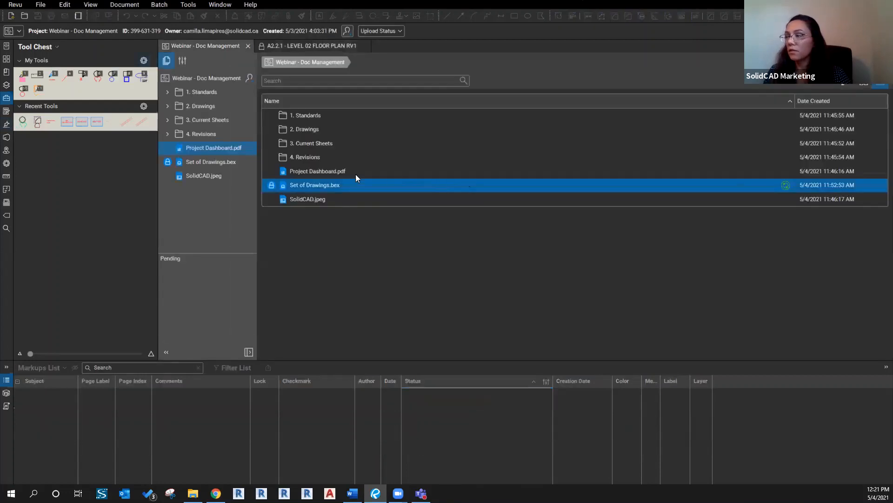
double_click(304, 172)
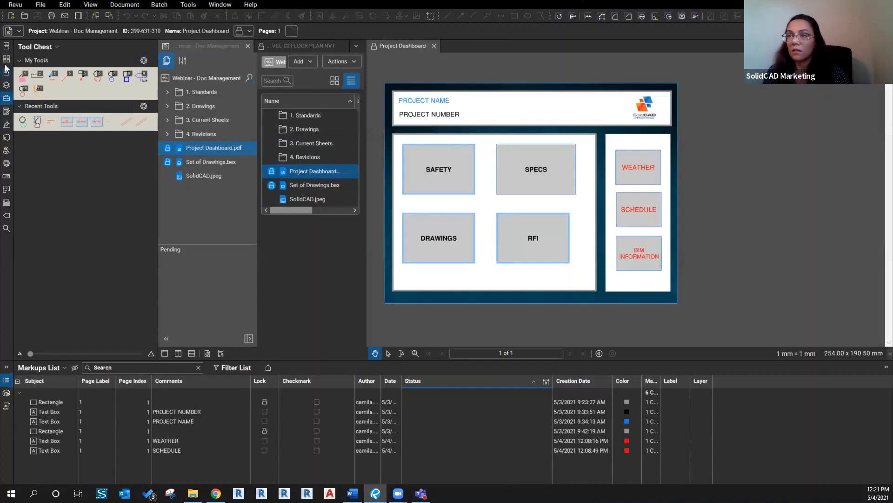
left_click(7, 111)
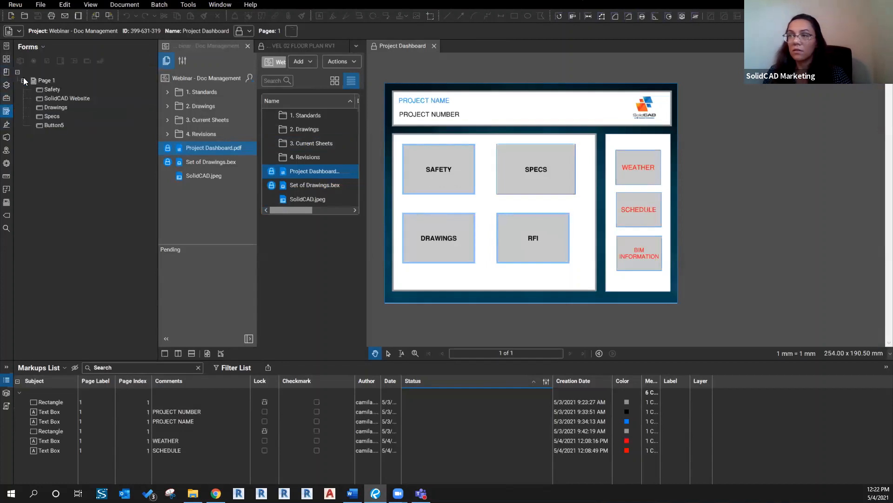
Check out Project Dashboard.pdf and show the form field properties of its Safety button, down to the Actions section
left_click(52, 89)
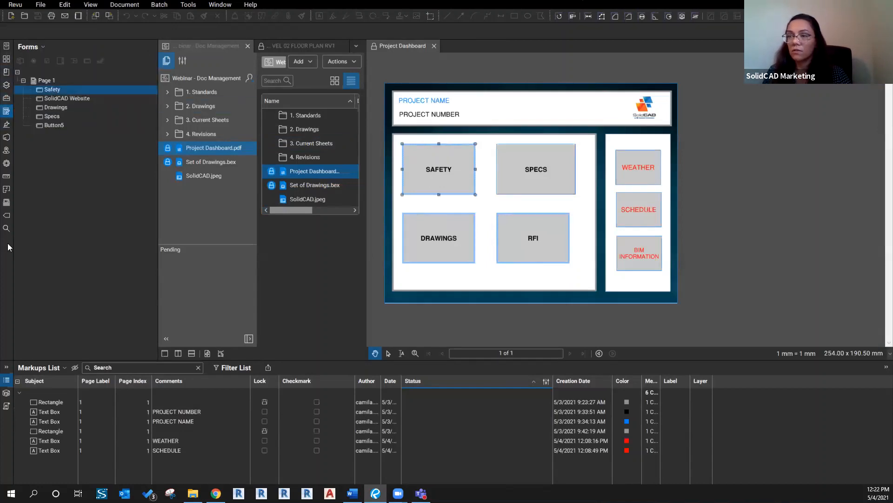
left_click(7, 162)
scroll(64, 326, "down", 5)
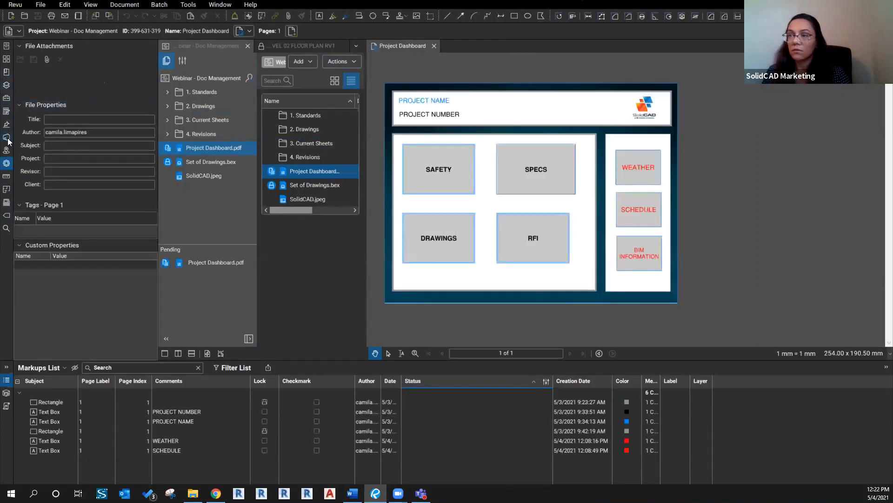
left_click(7, 111)
left_click(44, 89)
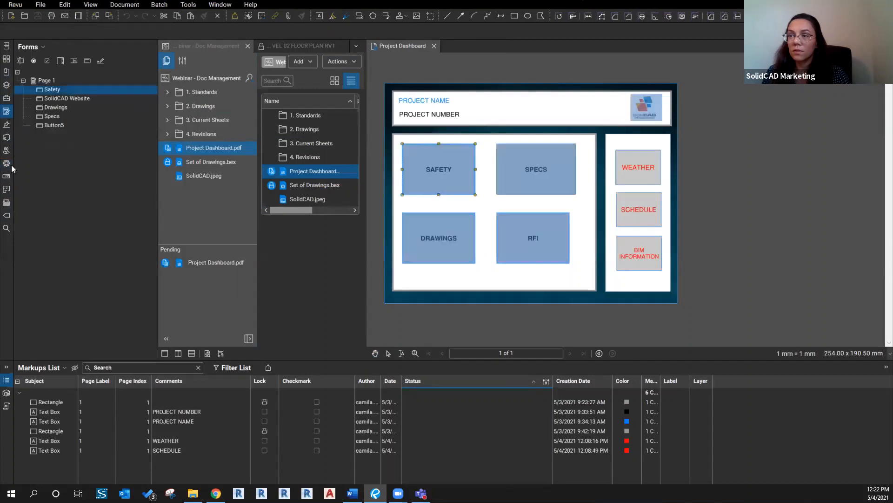
left_click(6, 162)
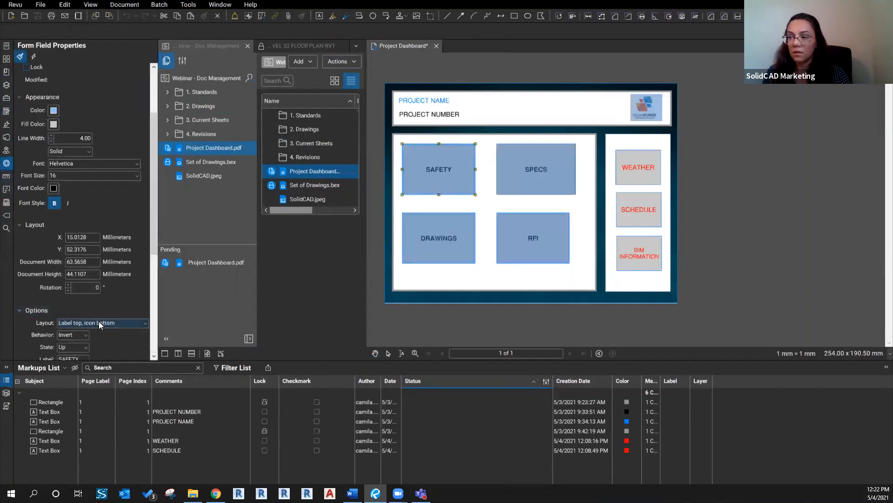
scroll(99, 321, "down", 2)
scroll(19, 336, "down", 5)
Try to add an action to the Safety button that opens a folder chosen from My Computer
left_click(66, 279)
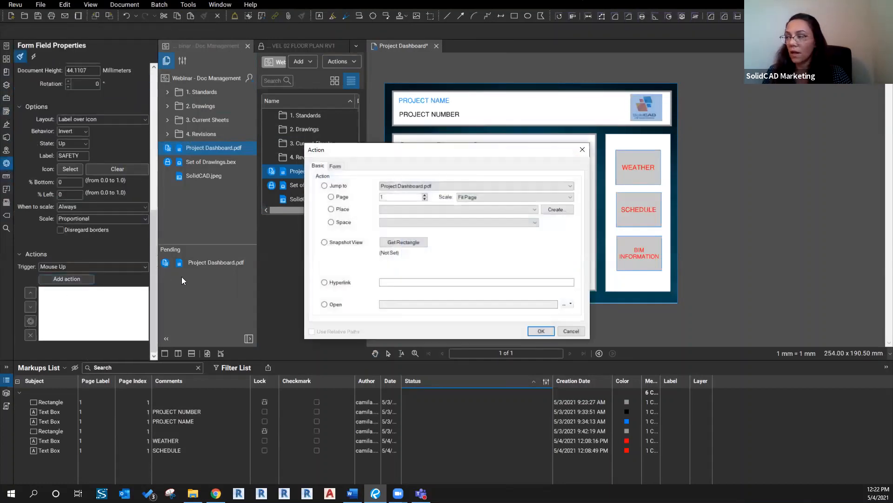
left_click(324, 304)
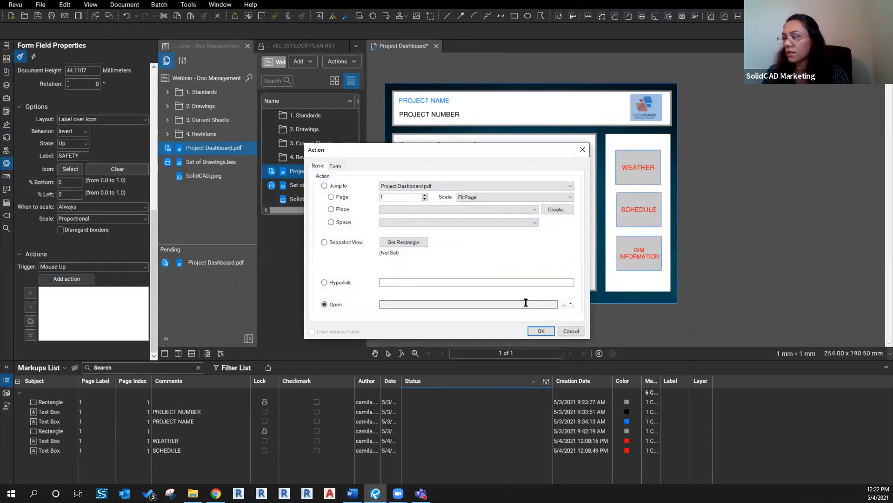
left_click(566, 303)
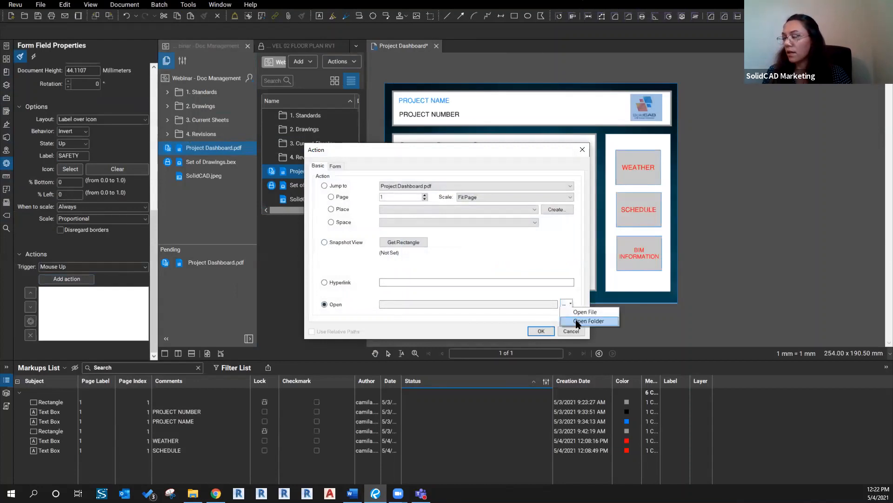
left_click(577, 321)
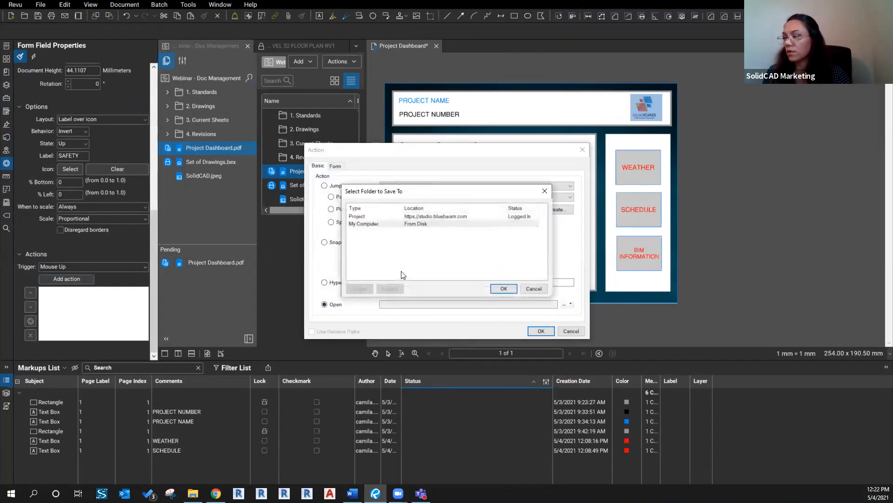
double_click(357, 224)
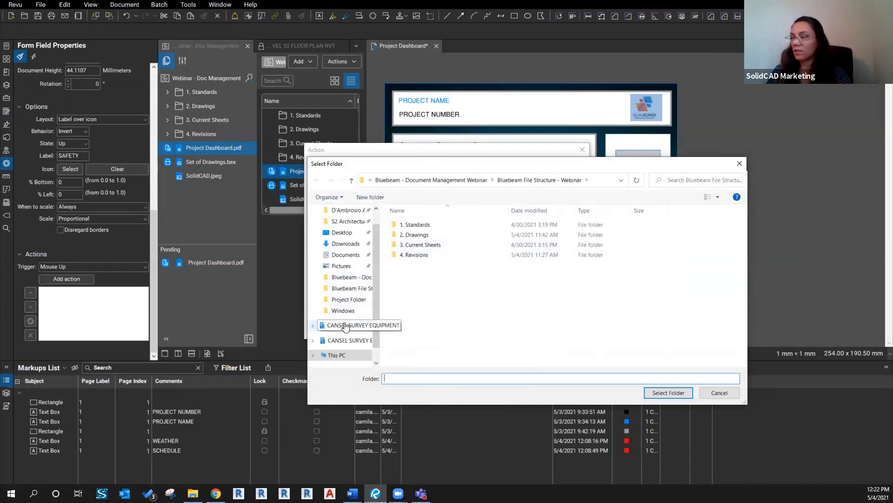
scroll(345, 298, "up", 1)
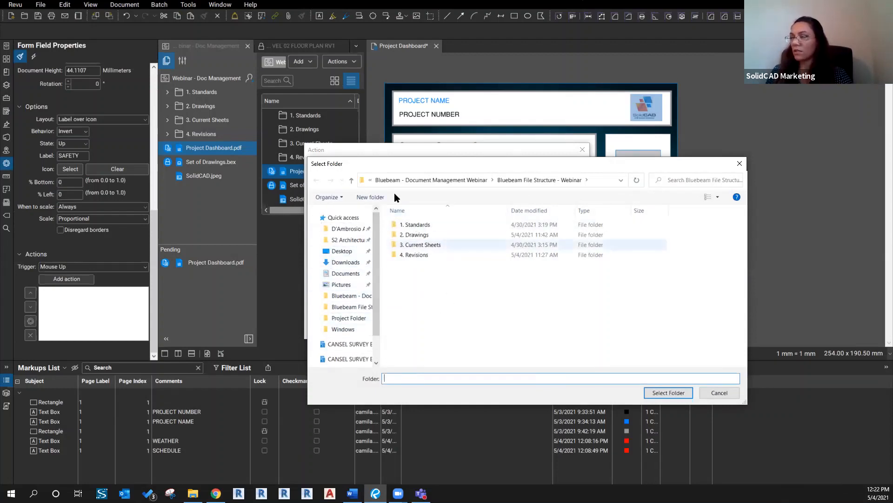
left_click_drag(347, 166, 137, 178)
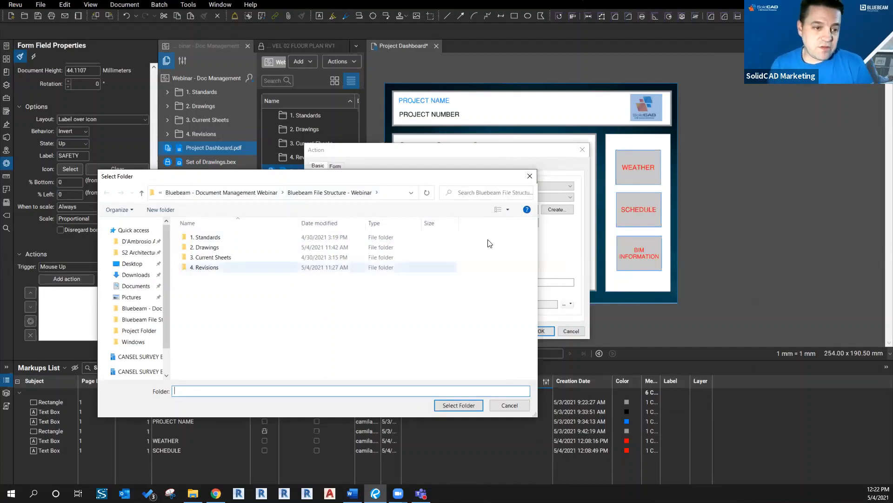
left_click(530, 176)
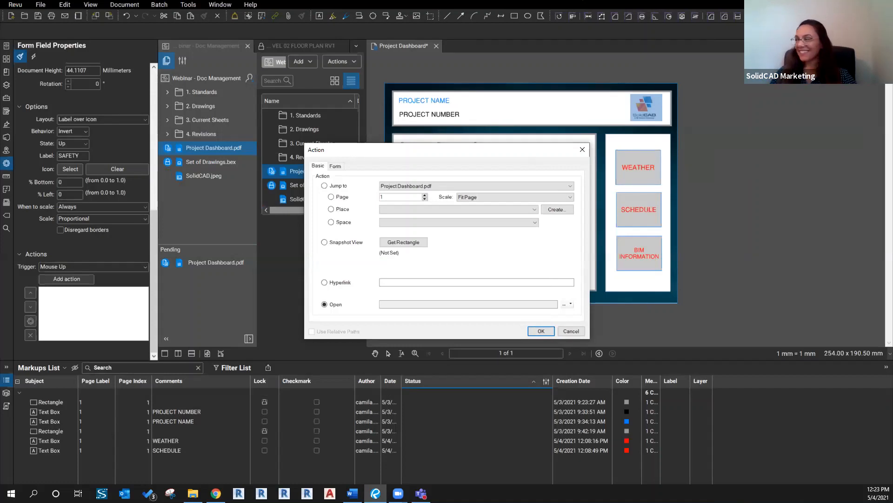
left_click(582, 150)
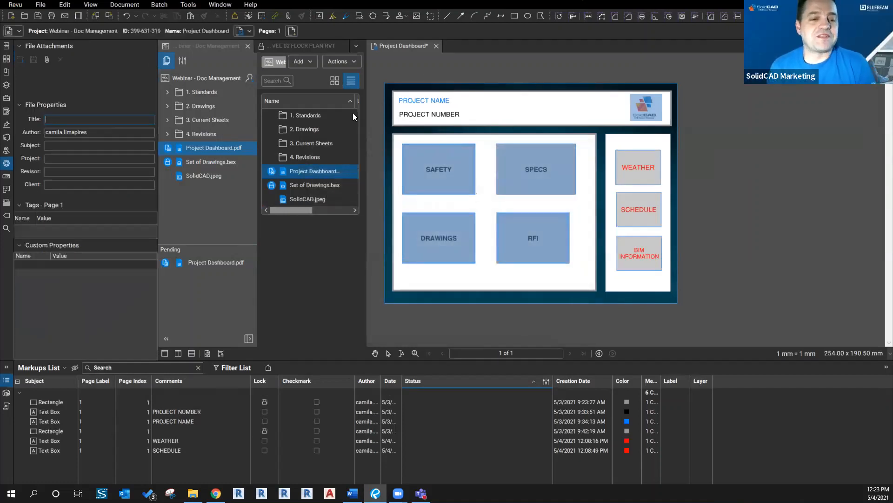
Check Project Dashboard.pdf back in to the Studio project
left_click(374, 45)
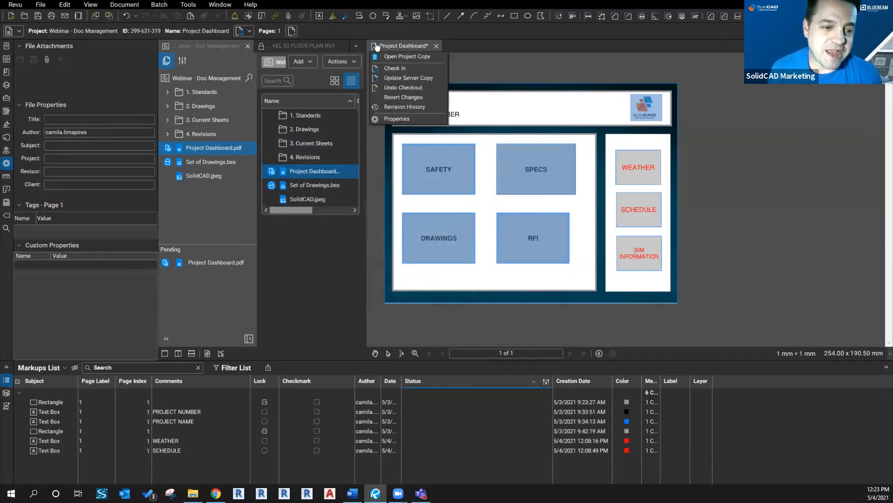
left_click(418, 68)
left_click(486, 299)
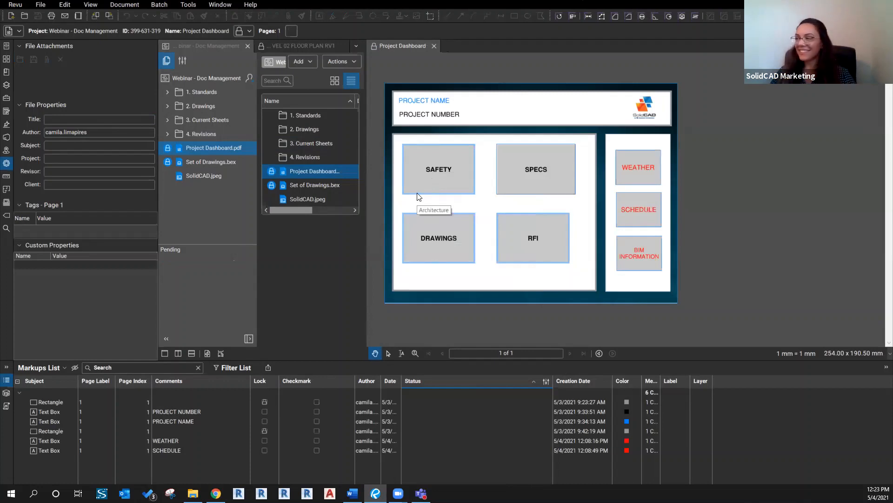
Review the Studio project's permissions for the Attendees and Subcontractors groups in the project settings
mouse_move(309, 179)
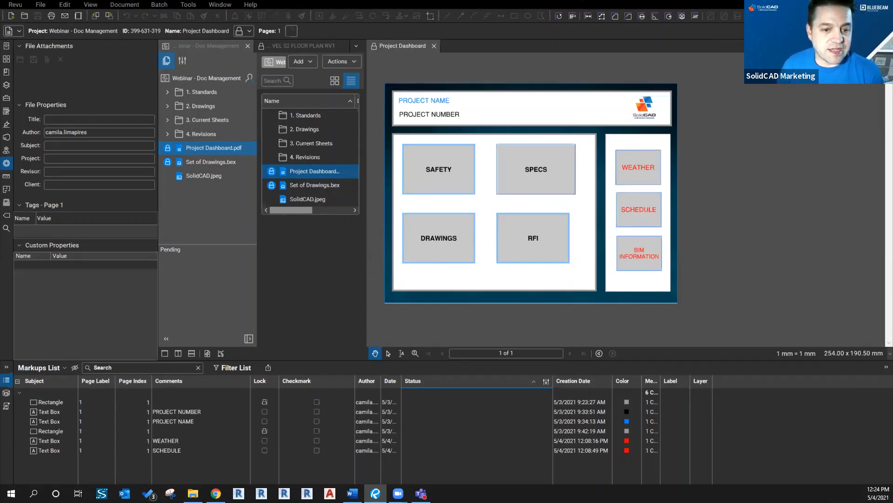
left_click(184, 60)
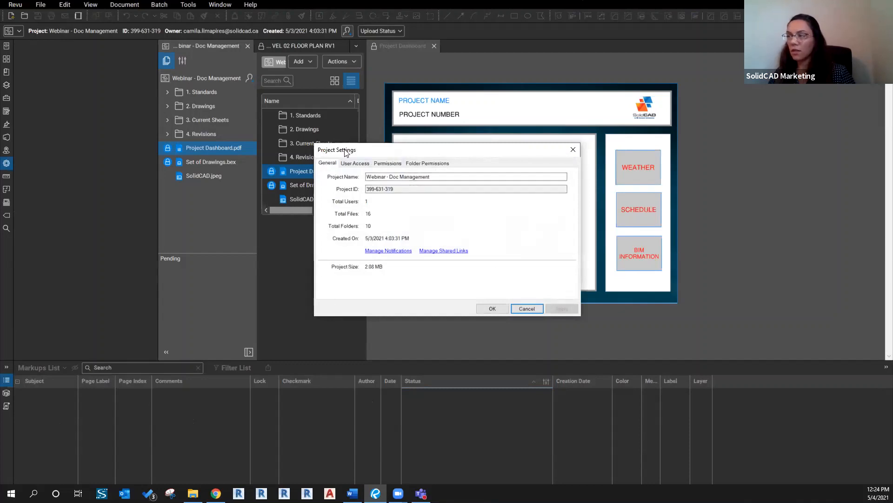
left_click_drag(344, 153, 344, 157)
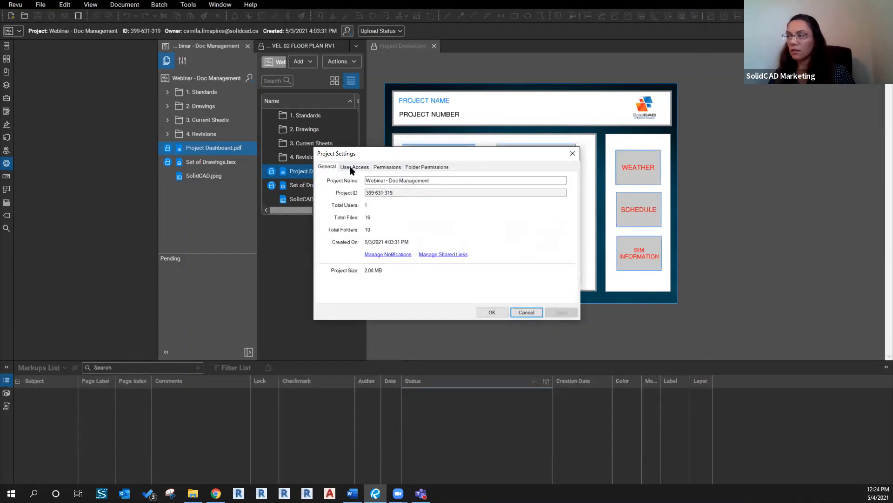
left_click(384, 168)
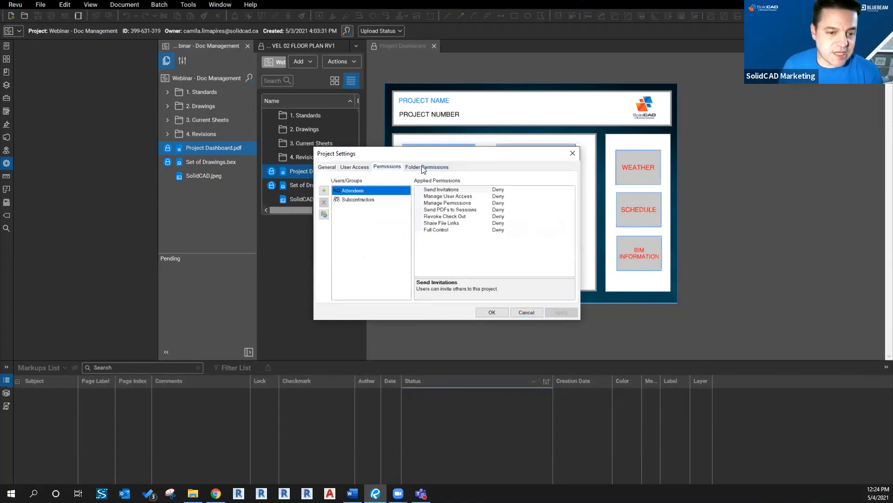
left_click(370, 202)
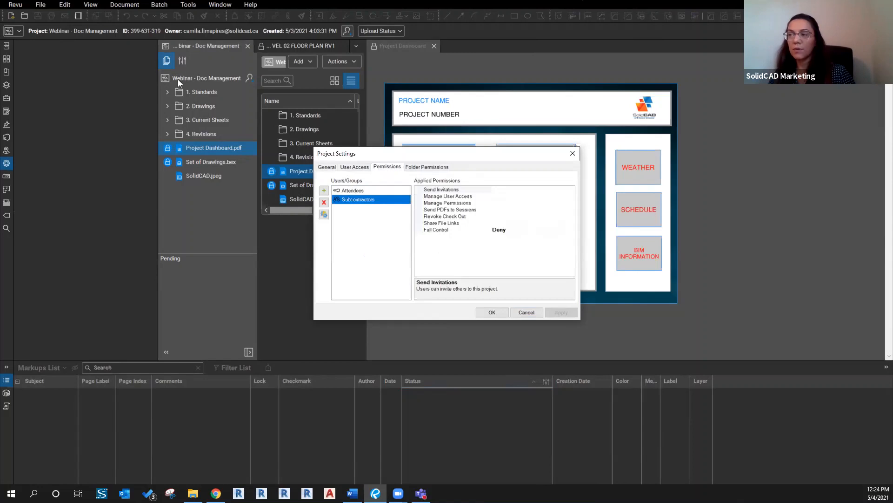
left_click(572, 155)
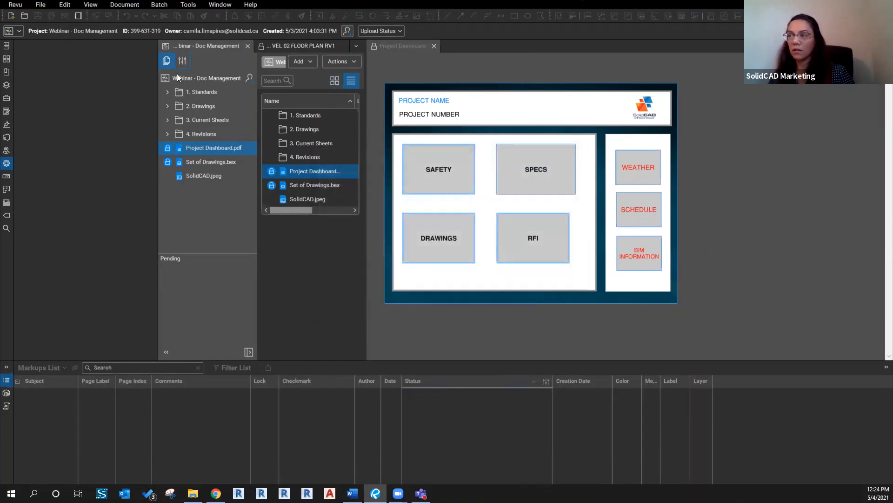
Collapse the Webinar - Doc Management project tree and display the list of joined Studio projects
left_click(205, 79)
double_click(205, 80)
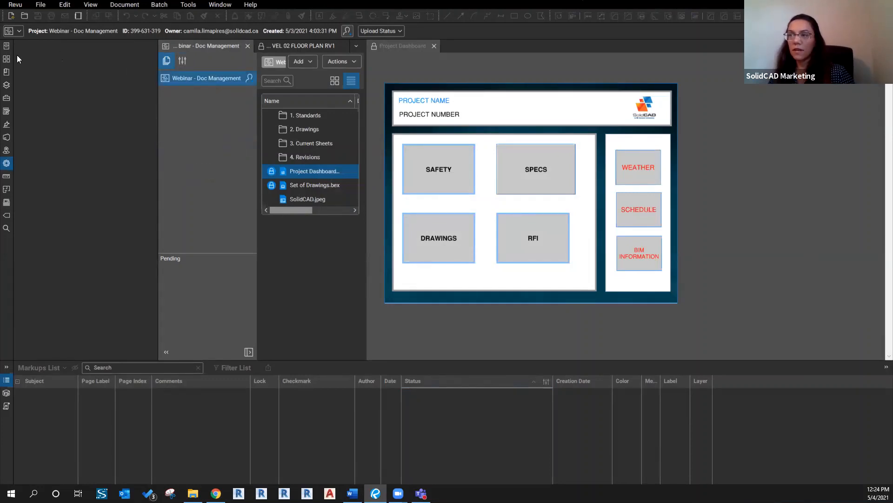
left_click(7, 137)
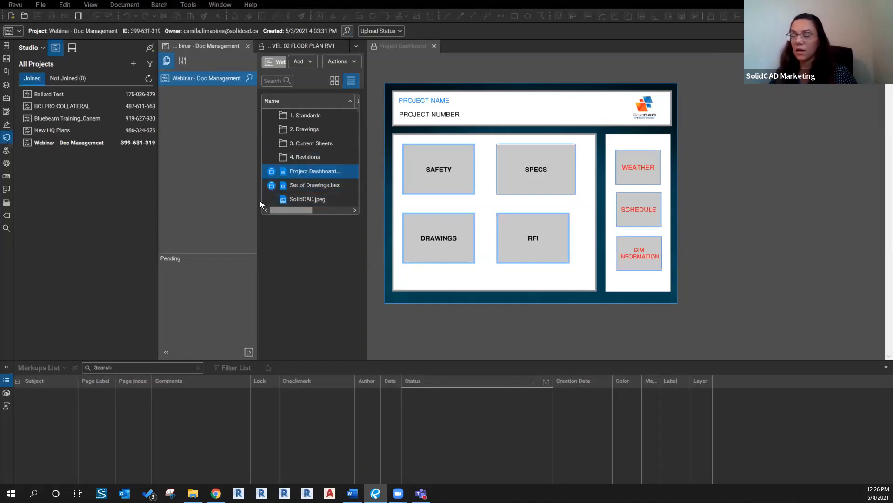
View the project's SolidCAD.jpeg, and ABC - Project Execution Plan.docx from 1.2 Revit Project Standards (PEP) in 1. Standards, closing each one after viewing
double_click(314, 199)
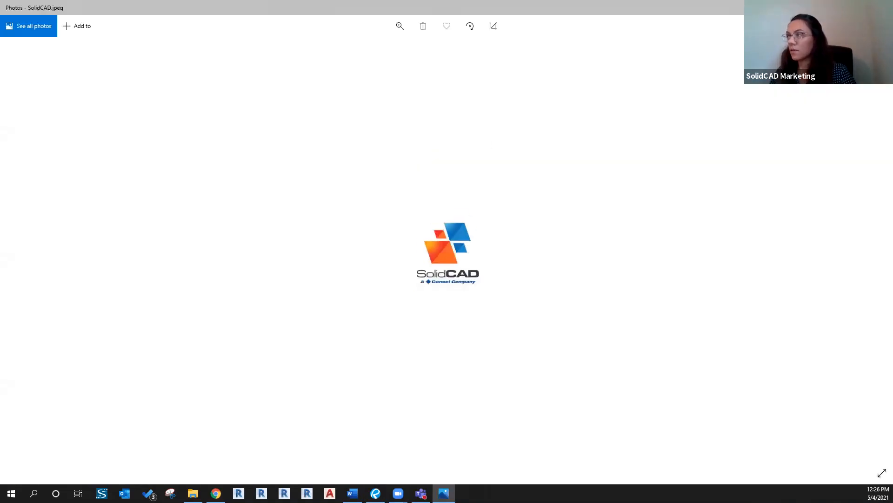
left_click(882, 8)
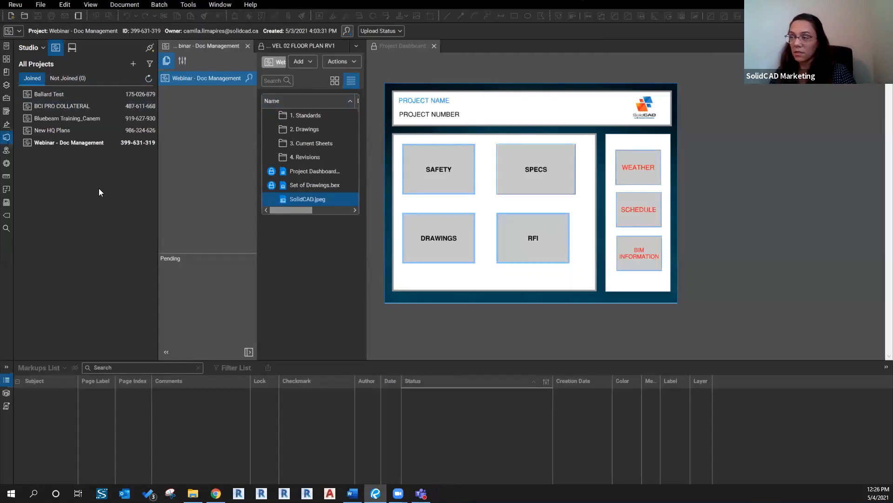
double_click(303, 115)
double_click(301, 130)
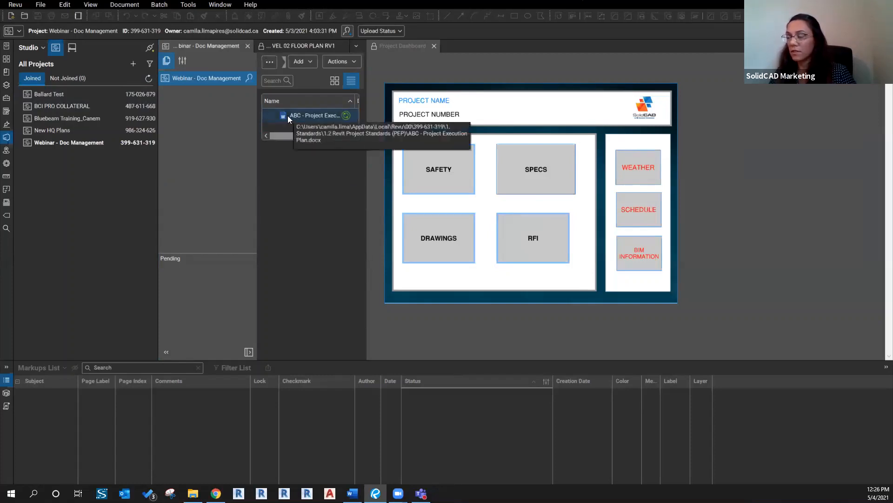
double_click(287, 115)
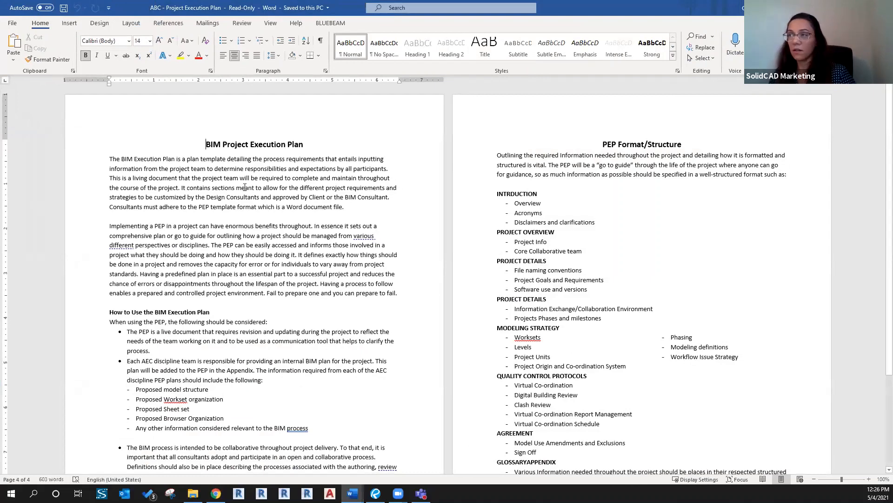
left_click(882, 7)
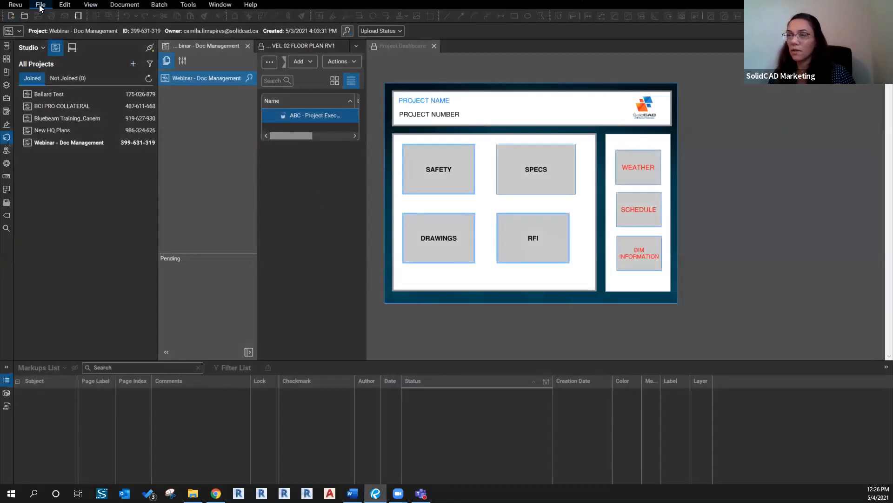
Examine which file types can be chosen when opening a project file, and close the dialog without opening anything
left_click(41, 8)
left_click(48, 34)
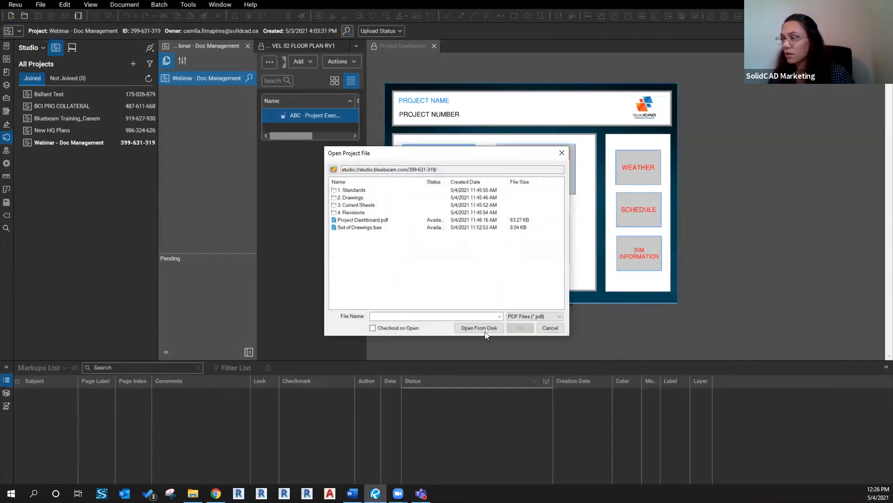
left_click(539, 316)
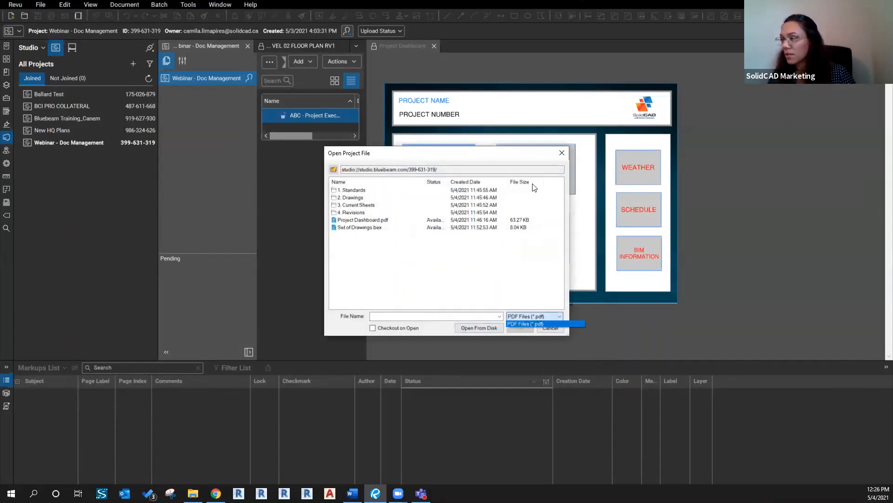
left_click(562, 153)
left_click(562, 153)
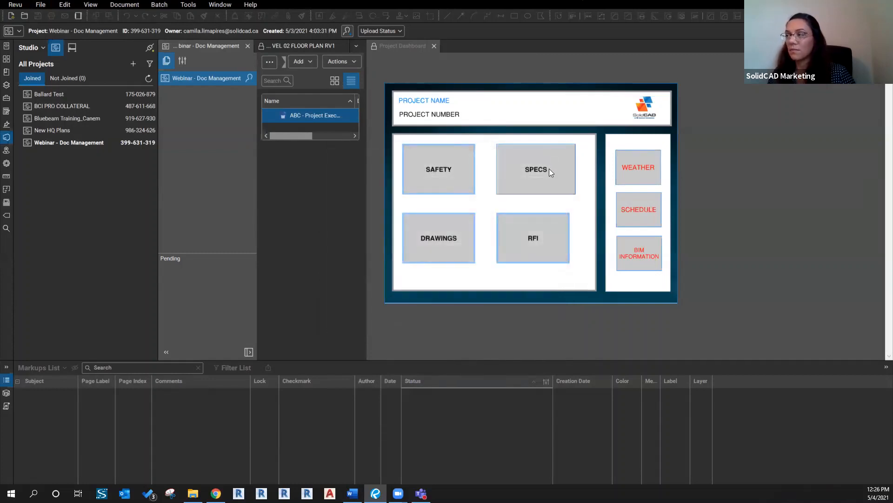